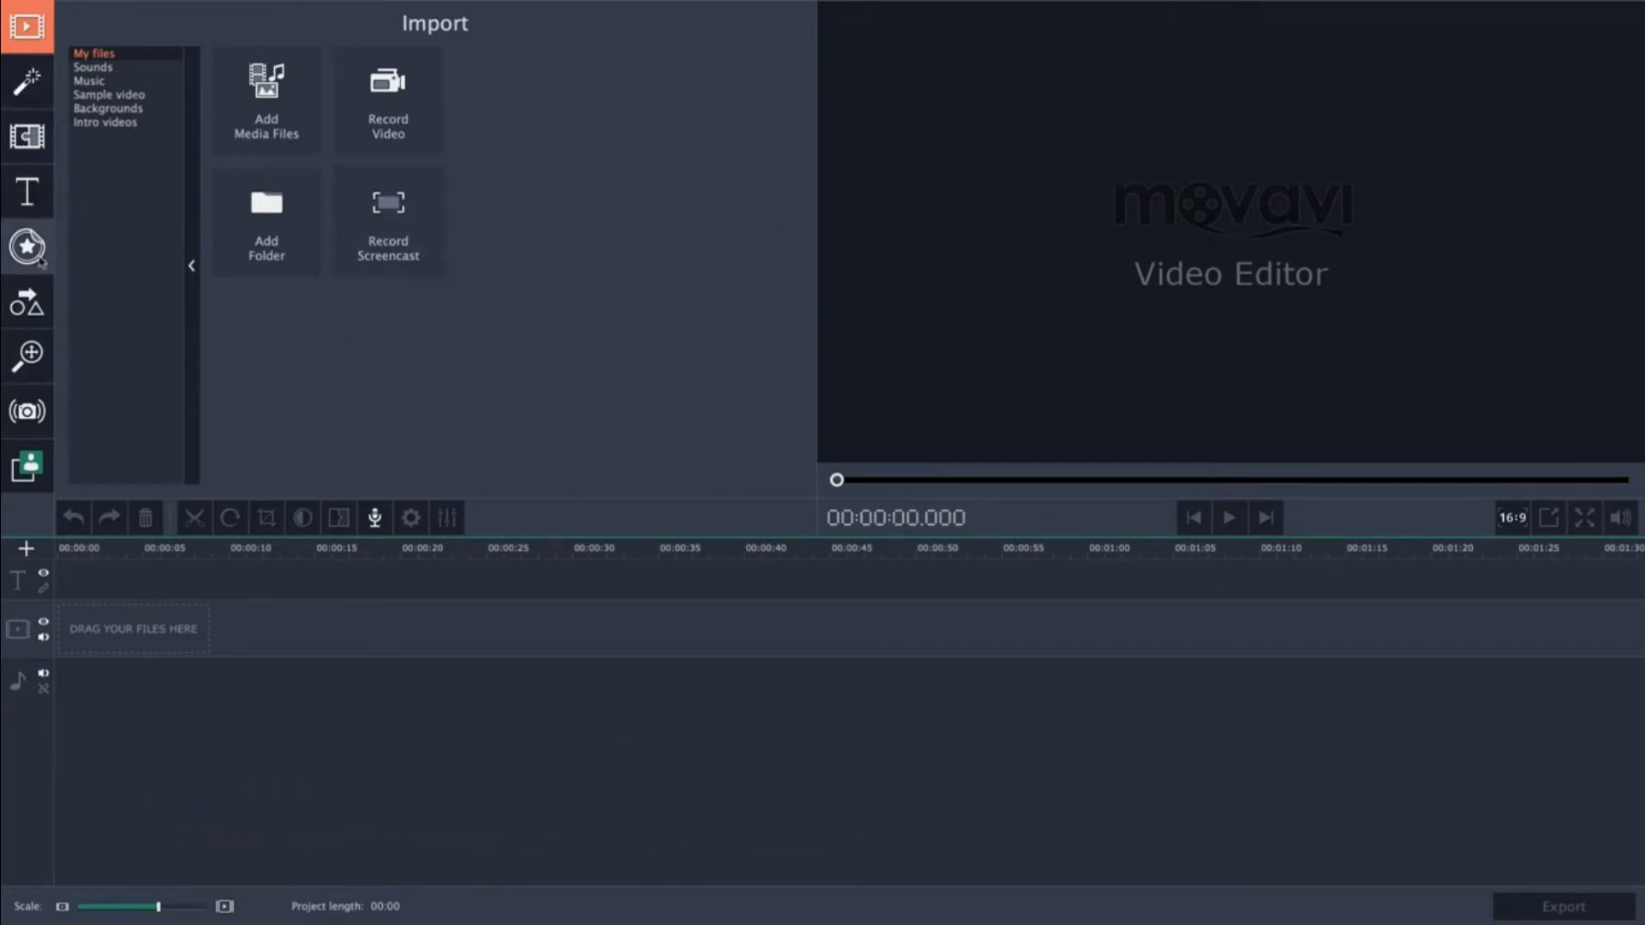
Browse the Filters, Transitions, Titles and Stickers panels, then return to the Import panel.
left_click(26, 81)
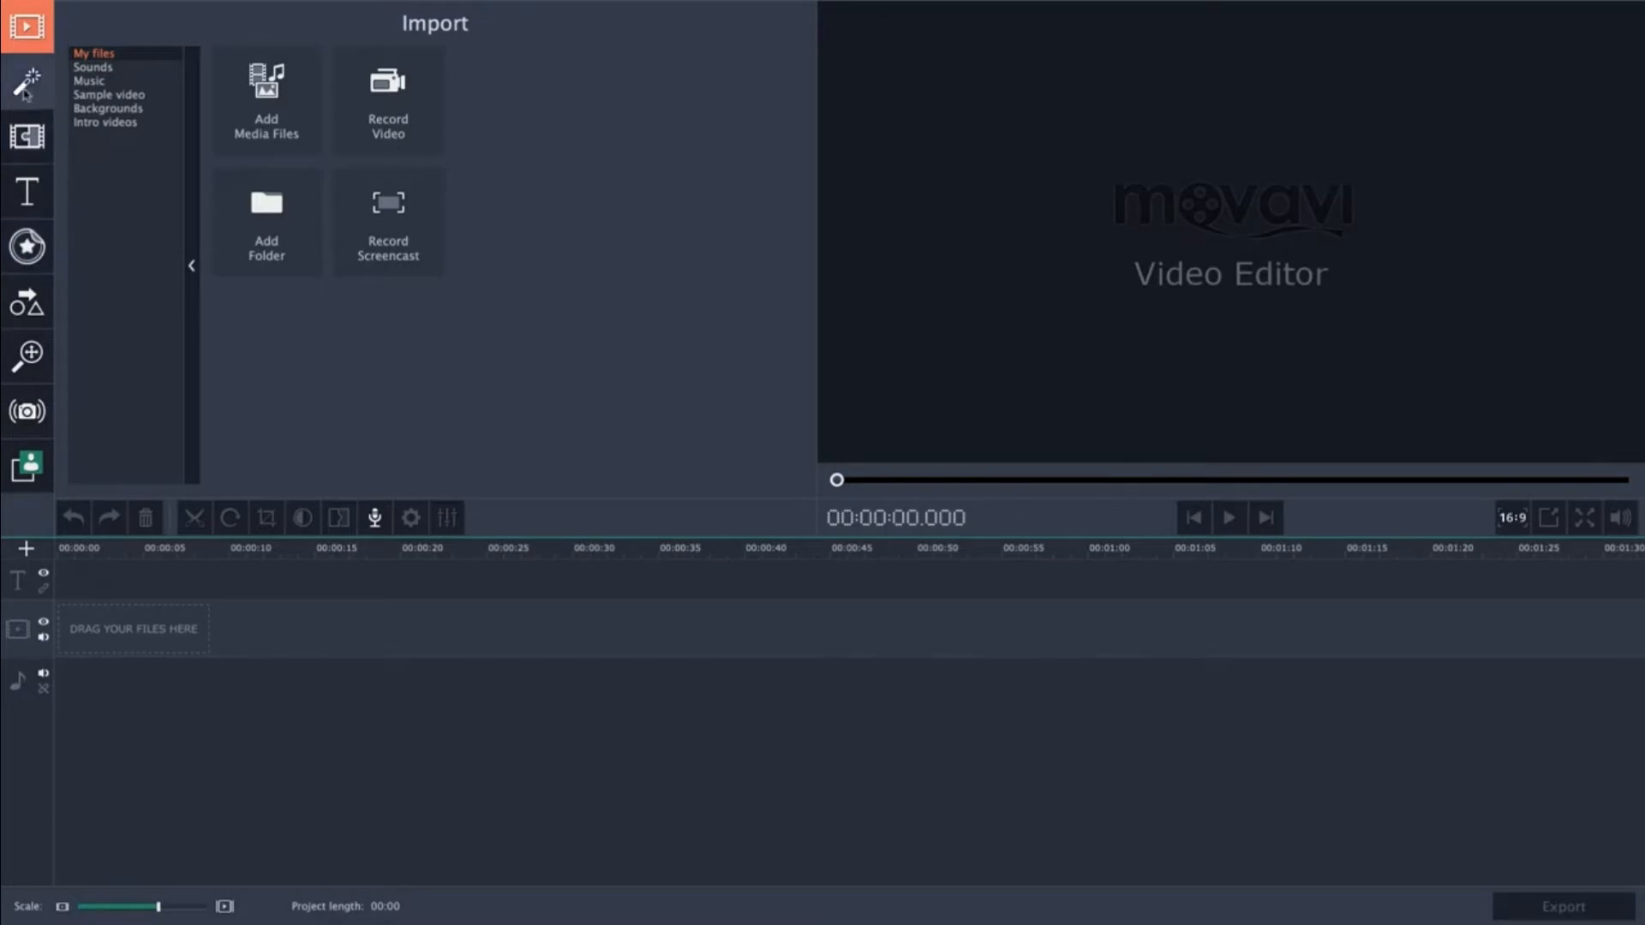
left_click(27, 135)
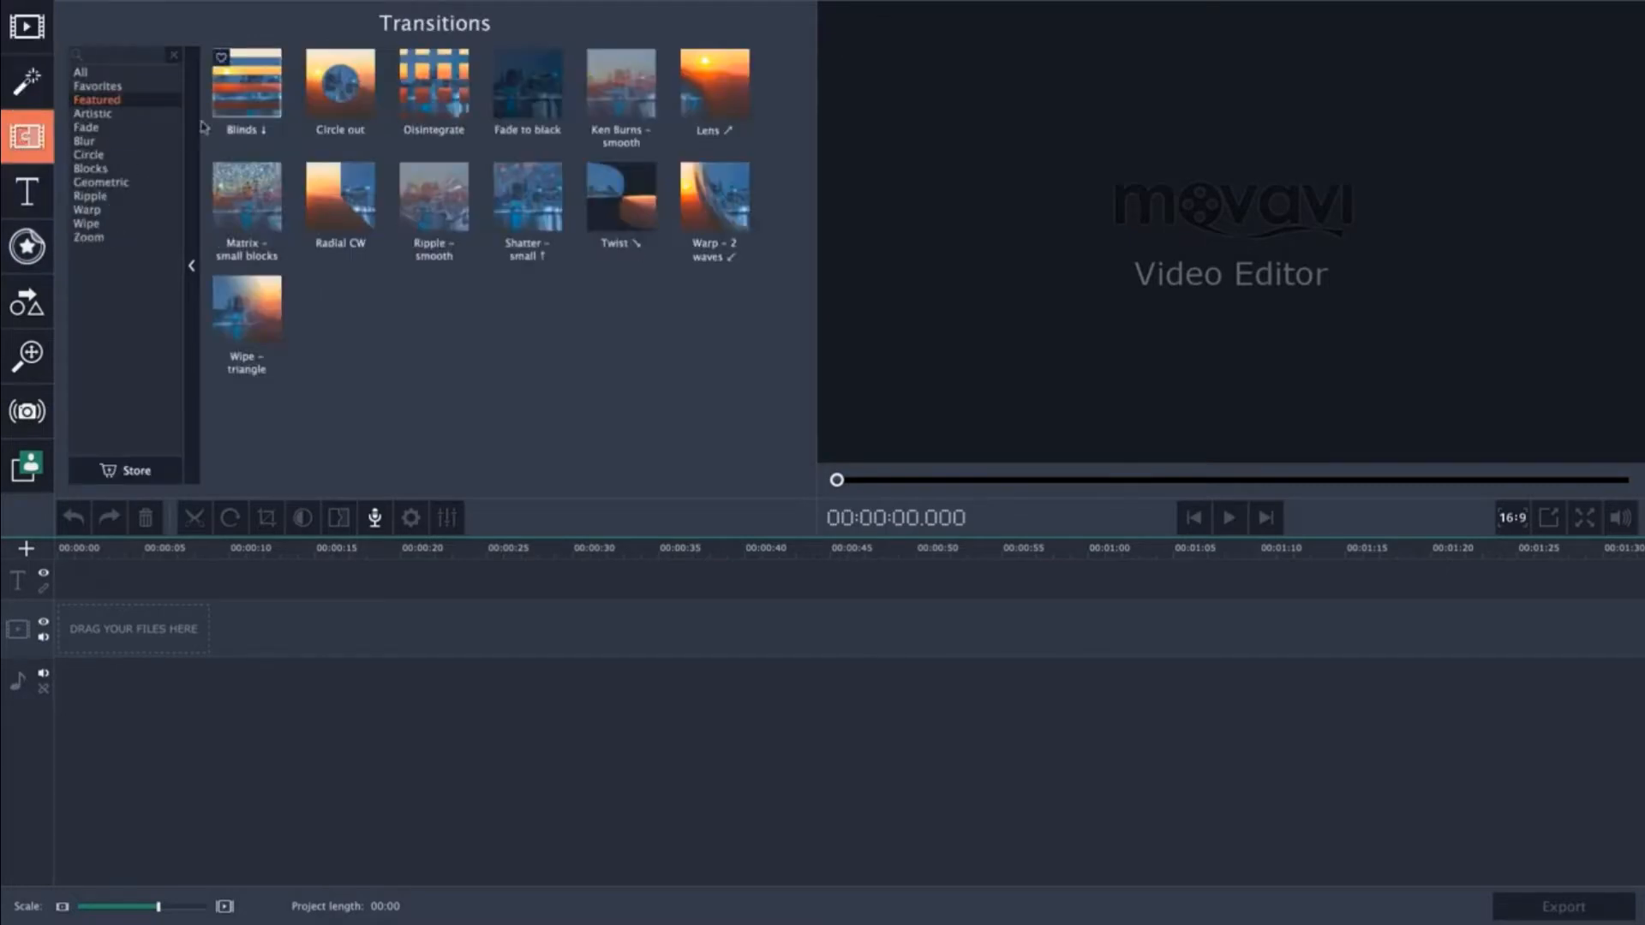
left_click(26, 190)
left_click(26, 247)
left_click(27, 81)
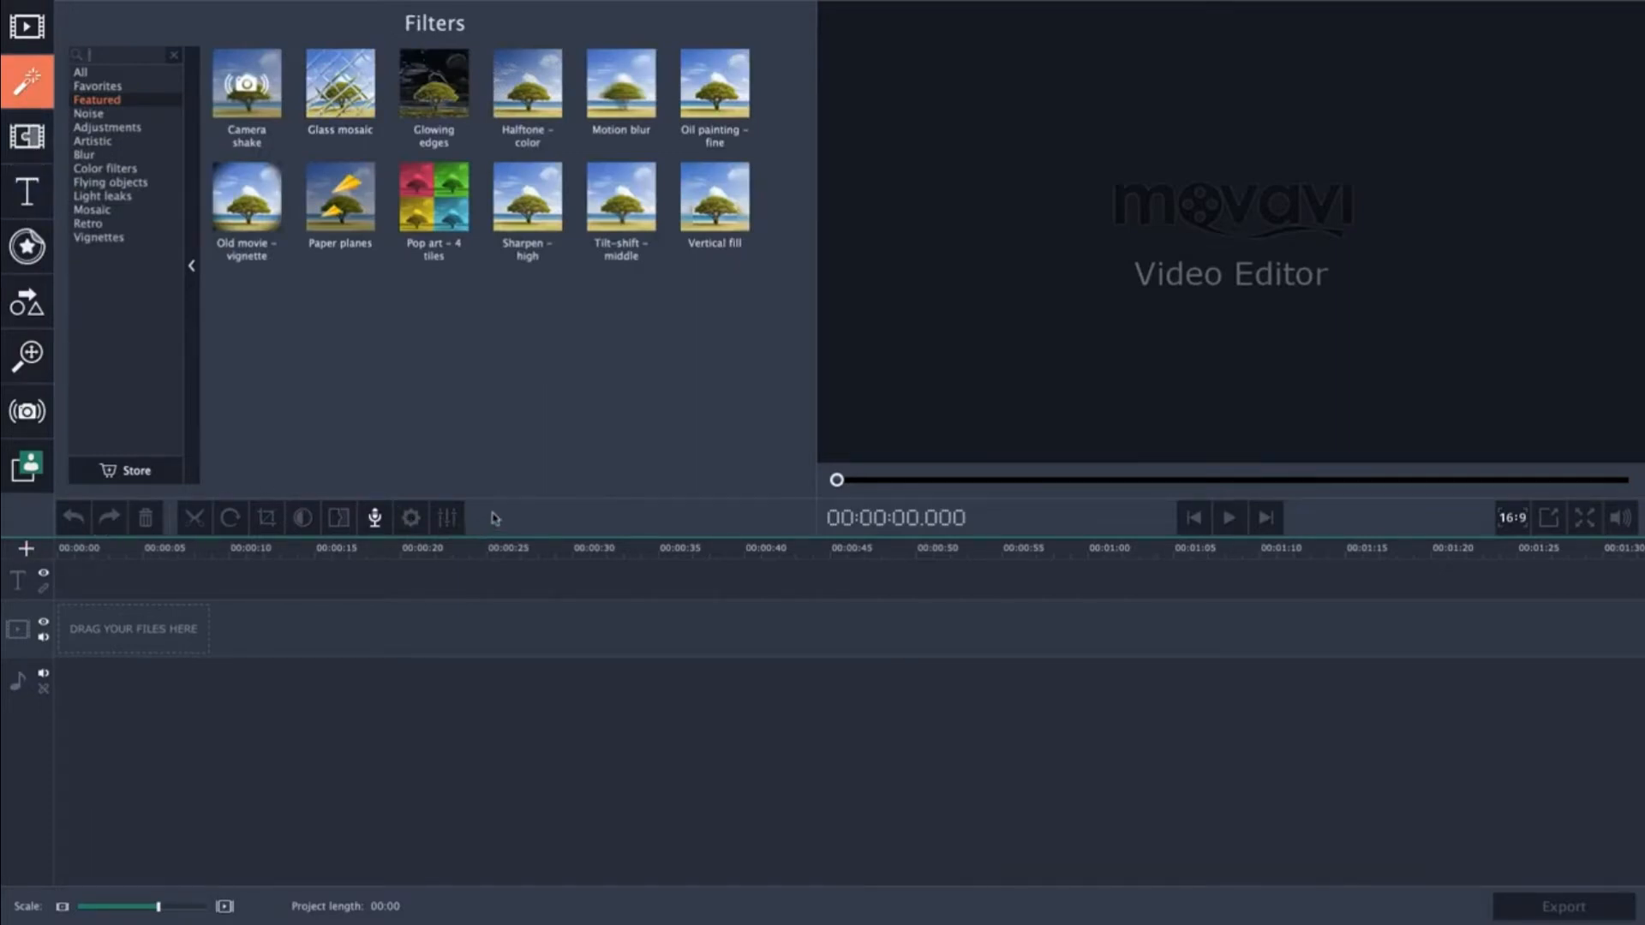
left_click(26, 27)
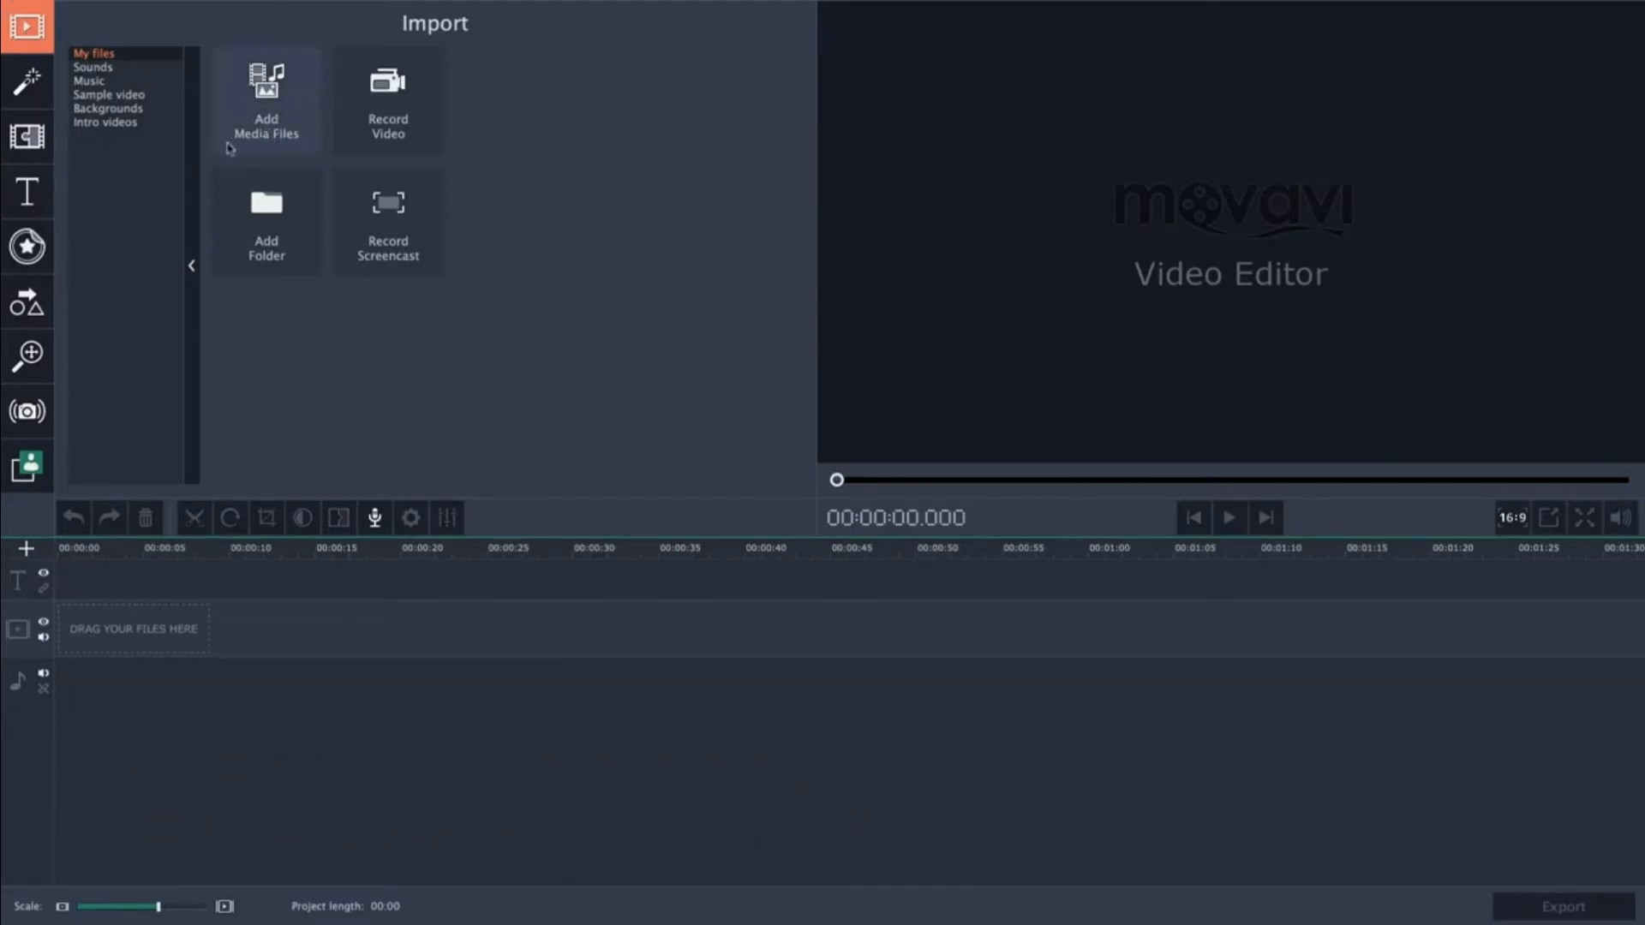
Import all eight clips from the Footage folder and the audio file from the Tutorial Assets folder.
left_click(278, 134)
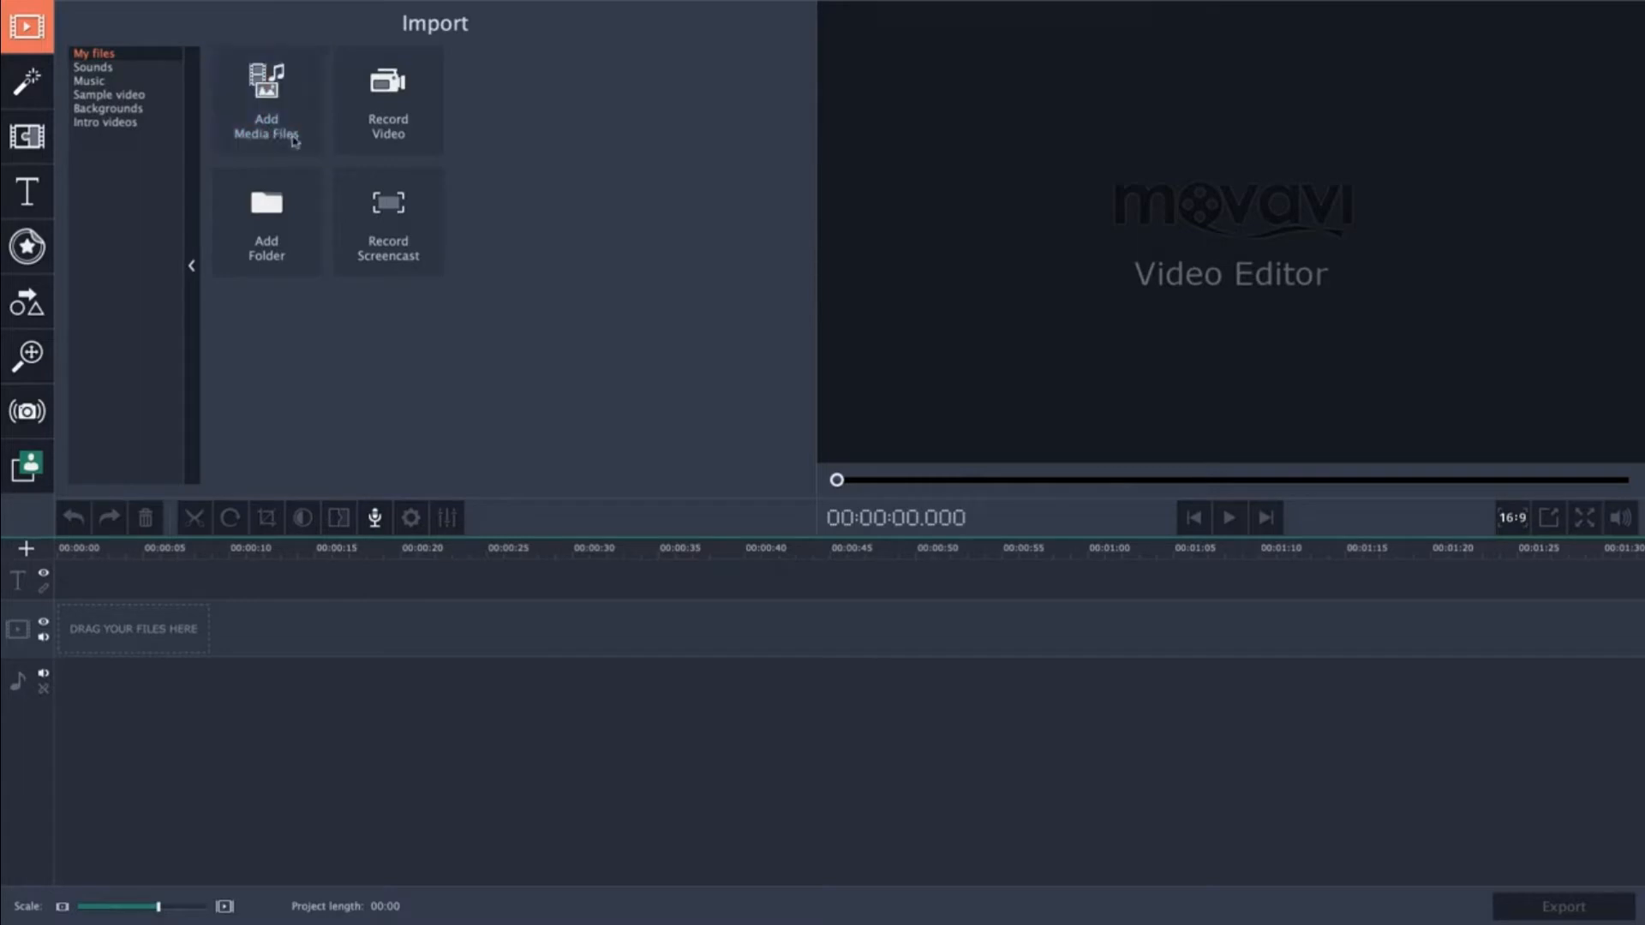
left_click(837, 155)
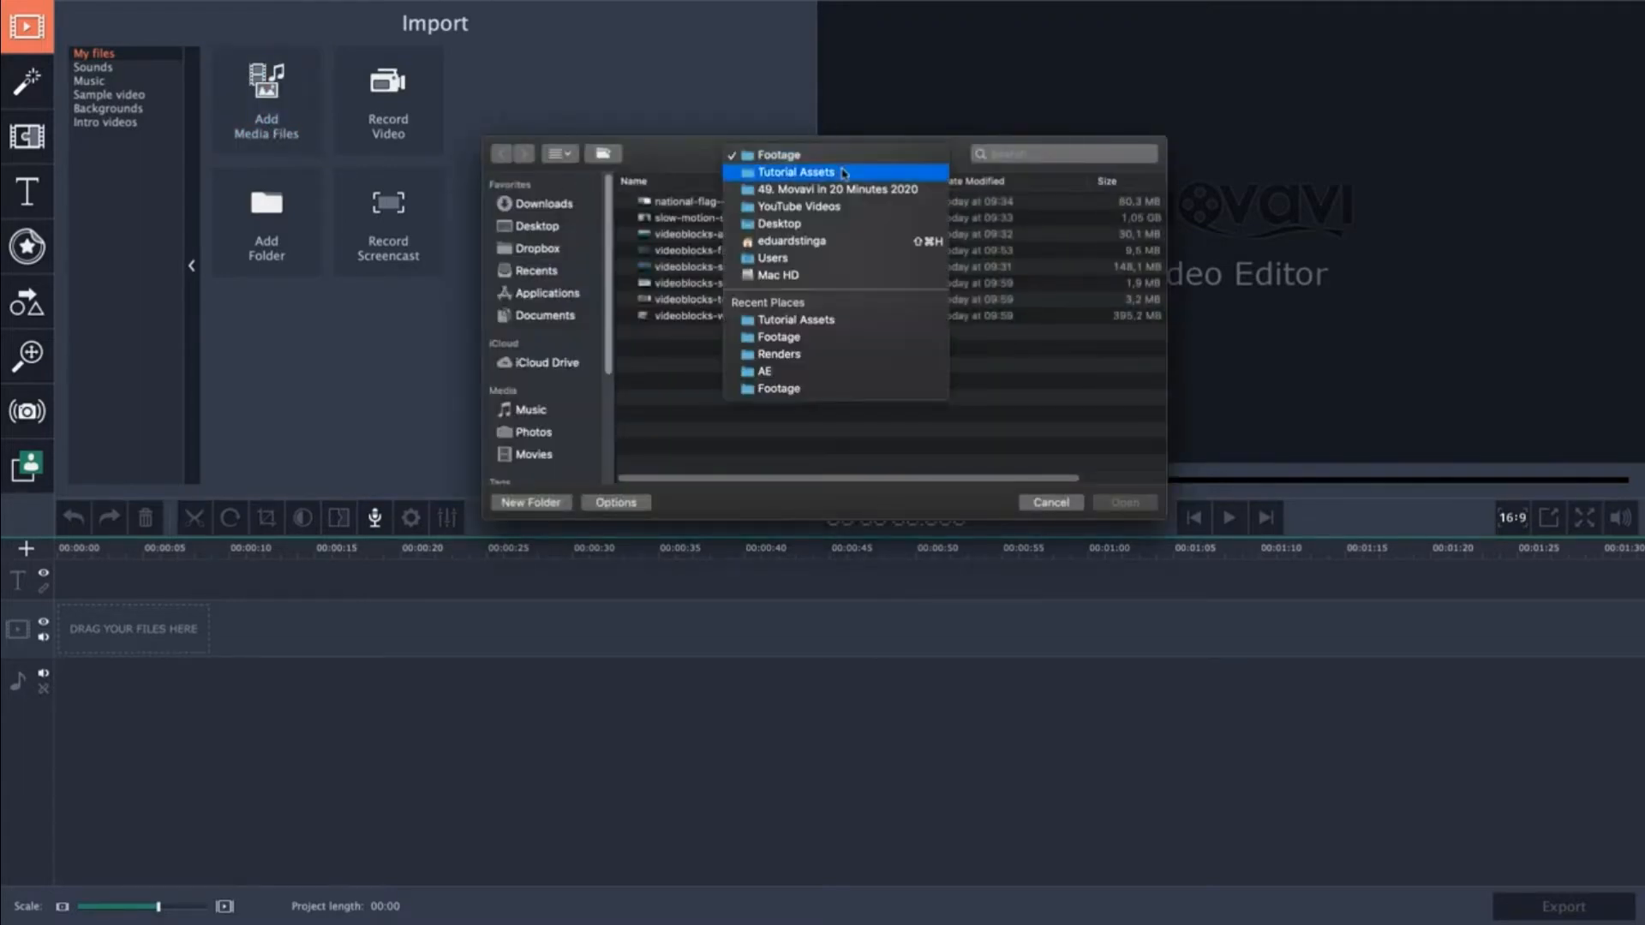
left_click(796, 167)
left_click(698, 253)
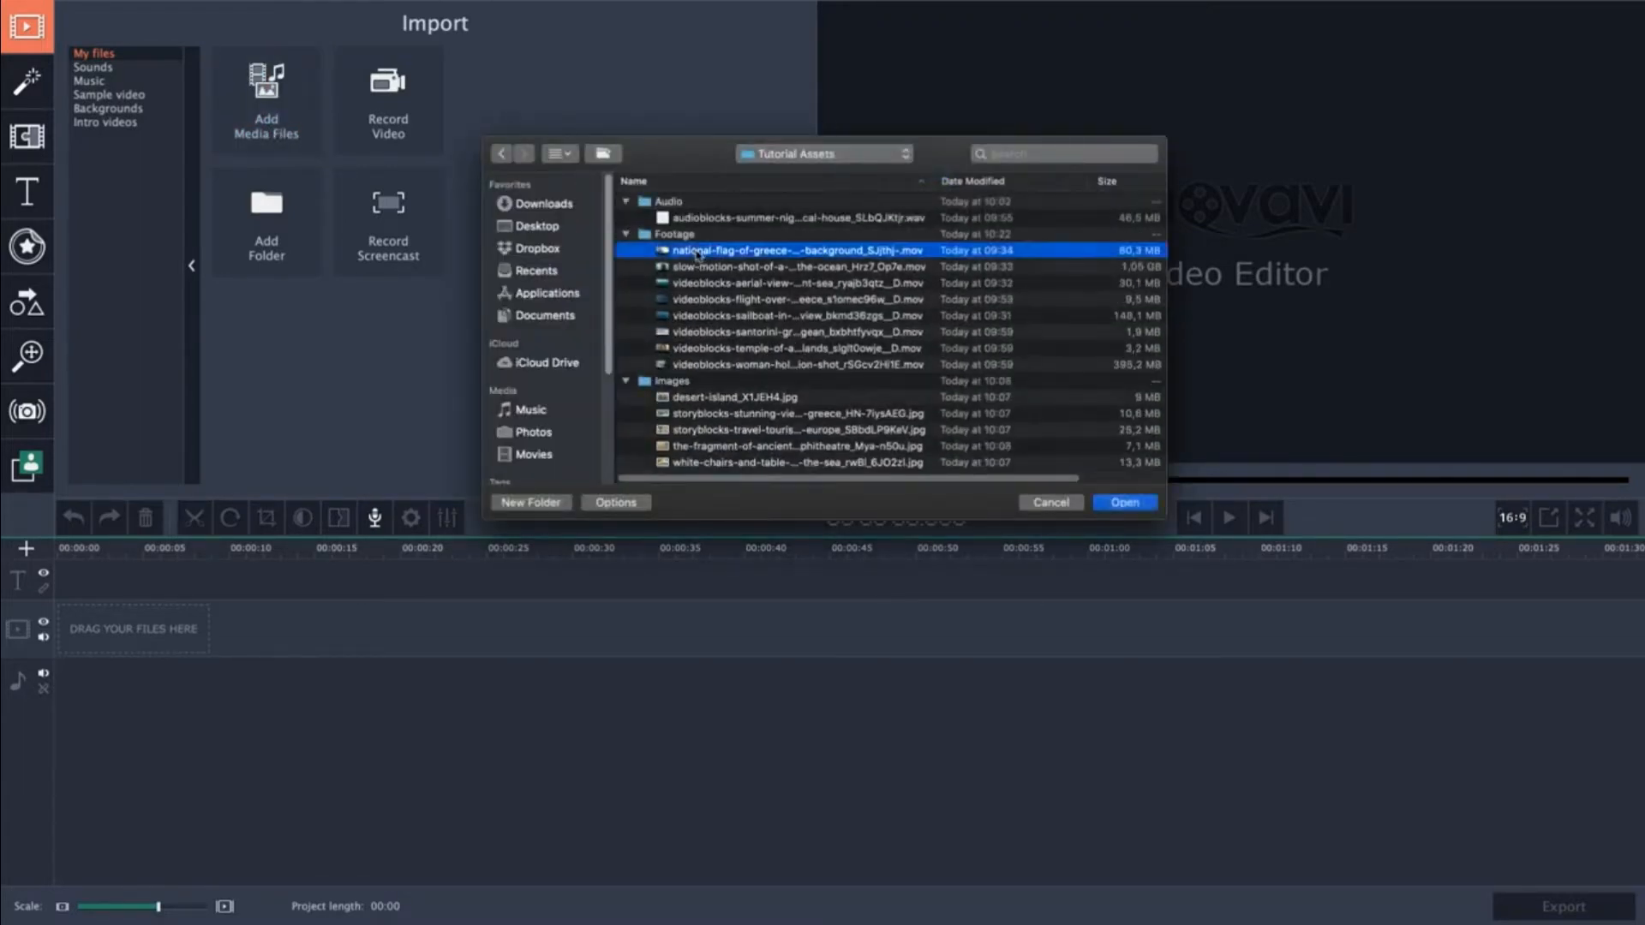
left_click(730, 362, "shift")
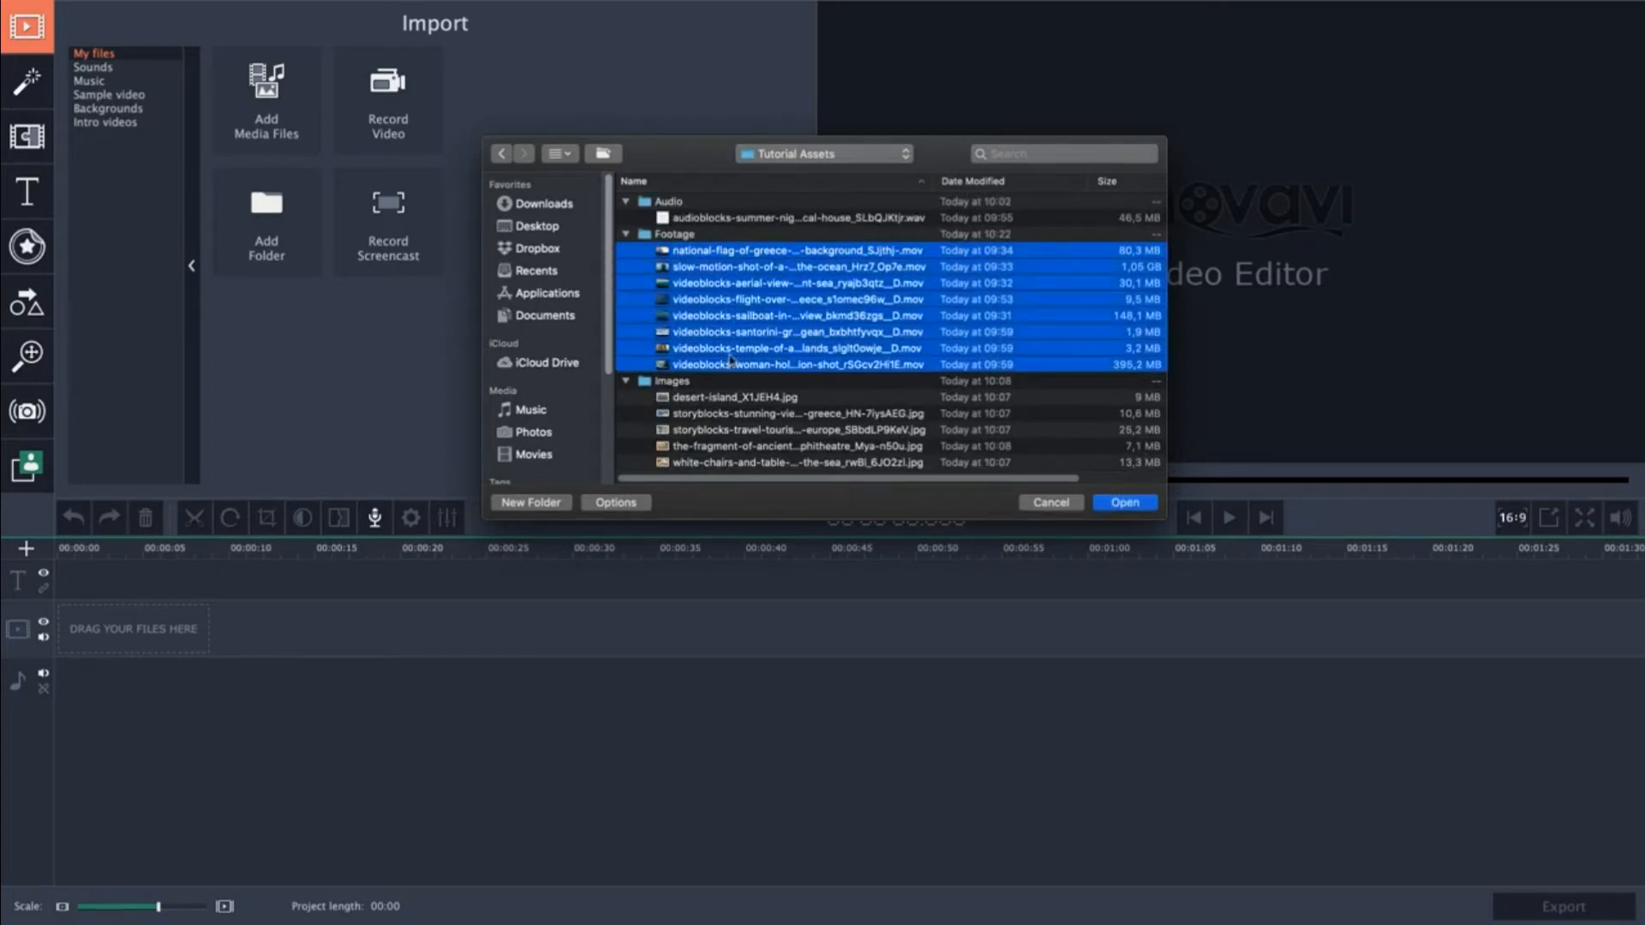
left_click(742, 219, "super")
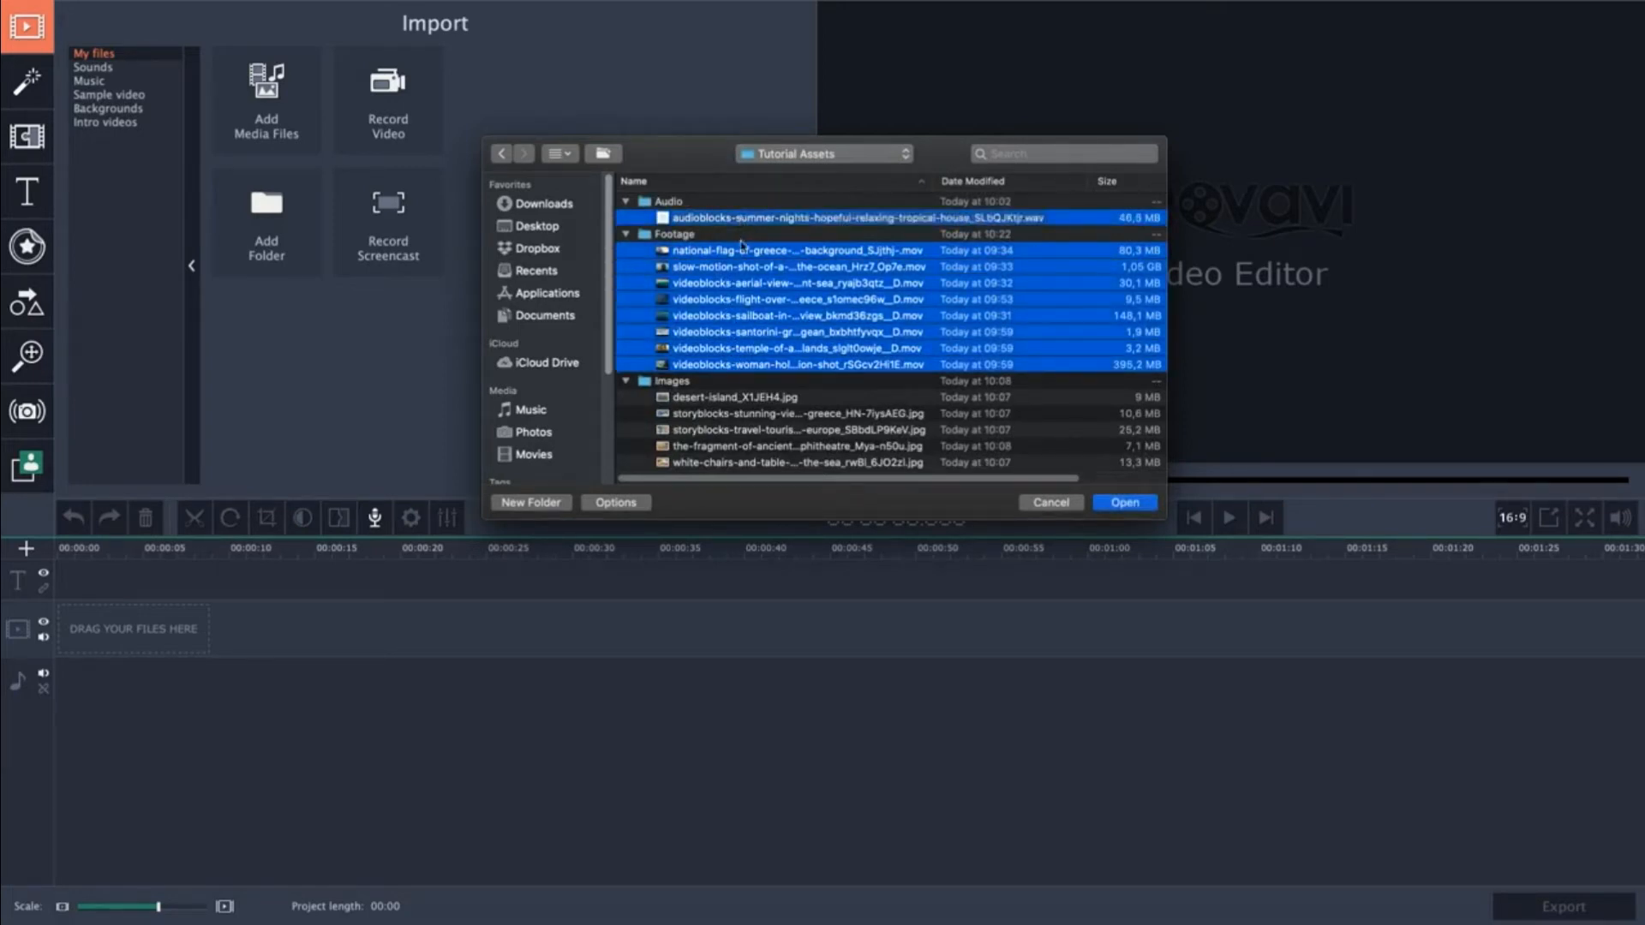
left_click(1126, 503)
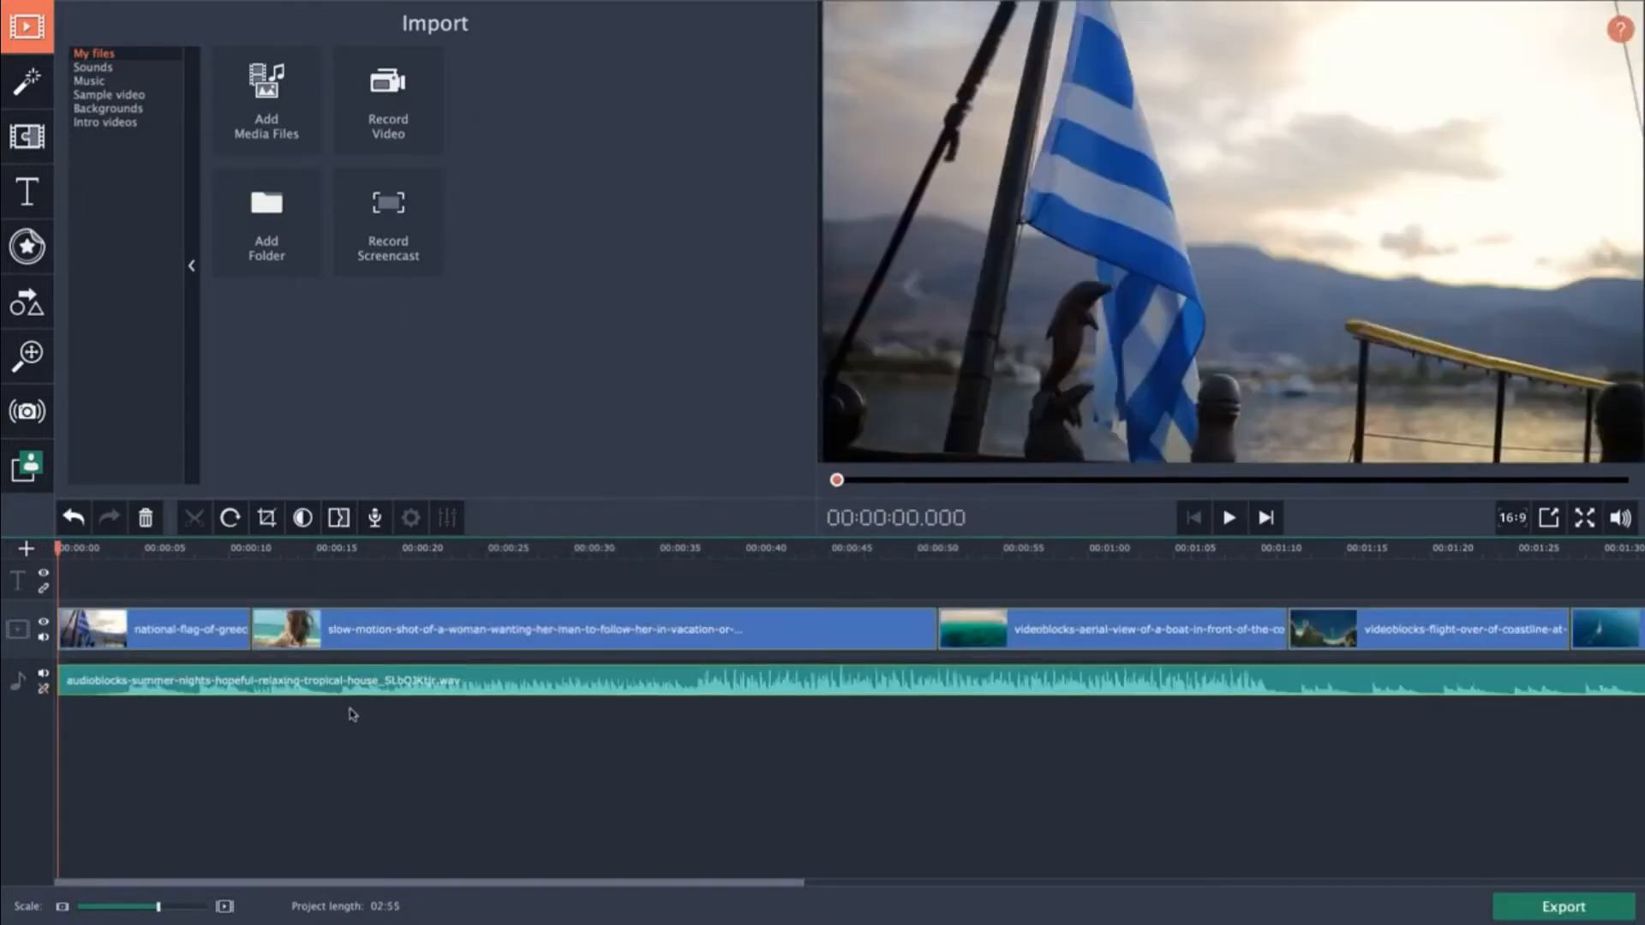
Zoom the timeline out so all imported clips and the audio track fit in view.
left_click(352, 713)
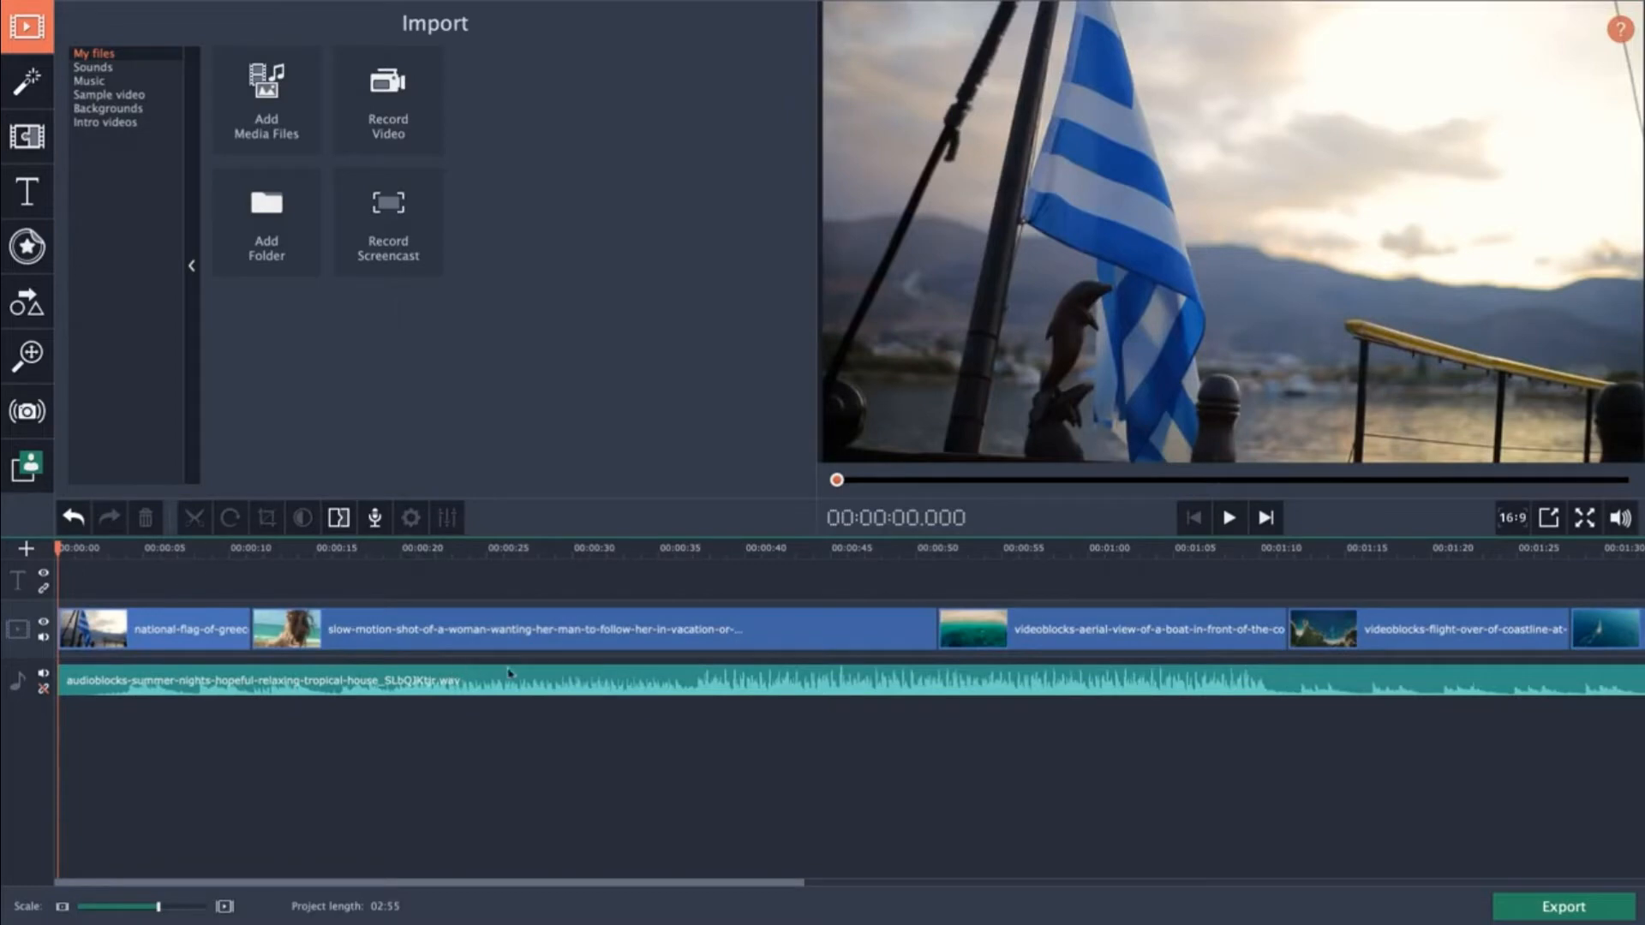
left_click_drag(322, 883, 210, 887)
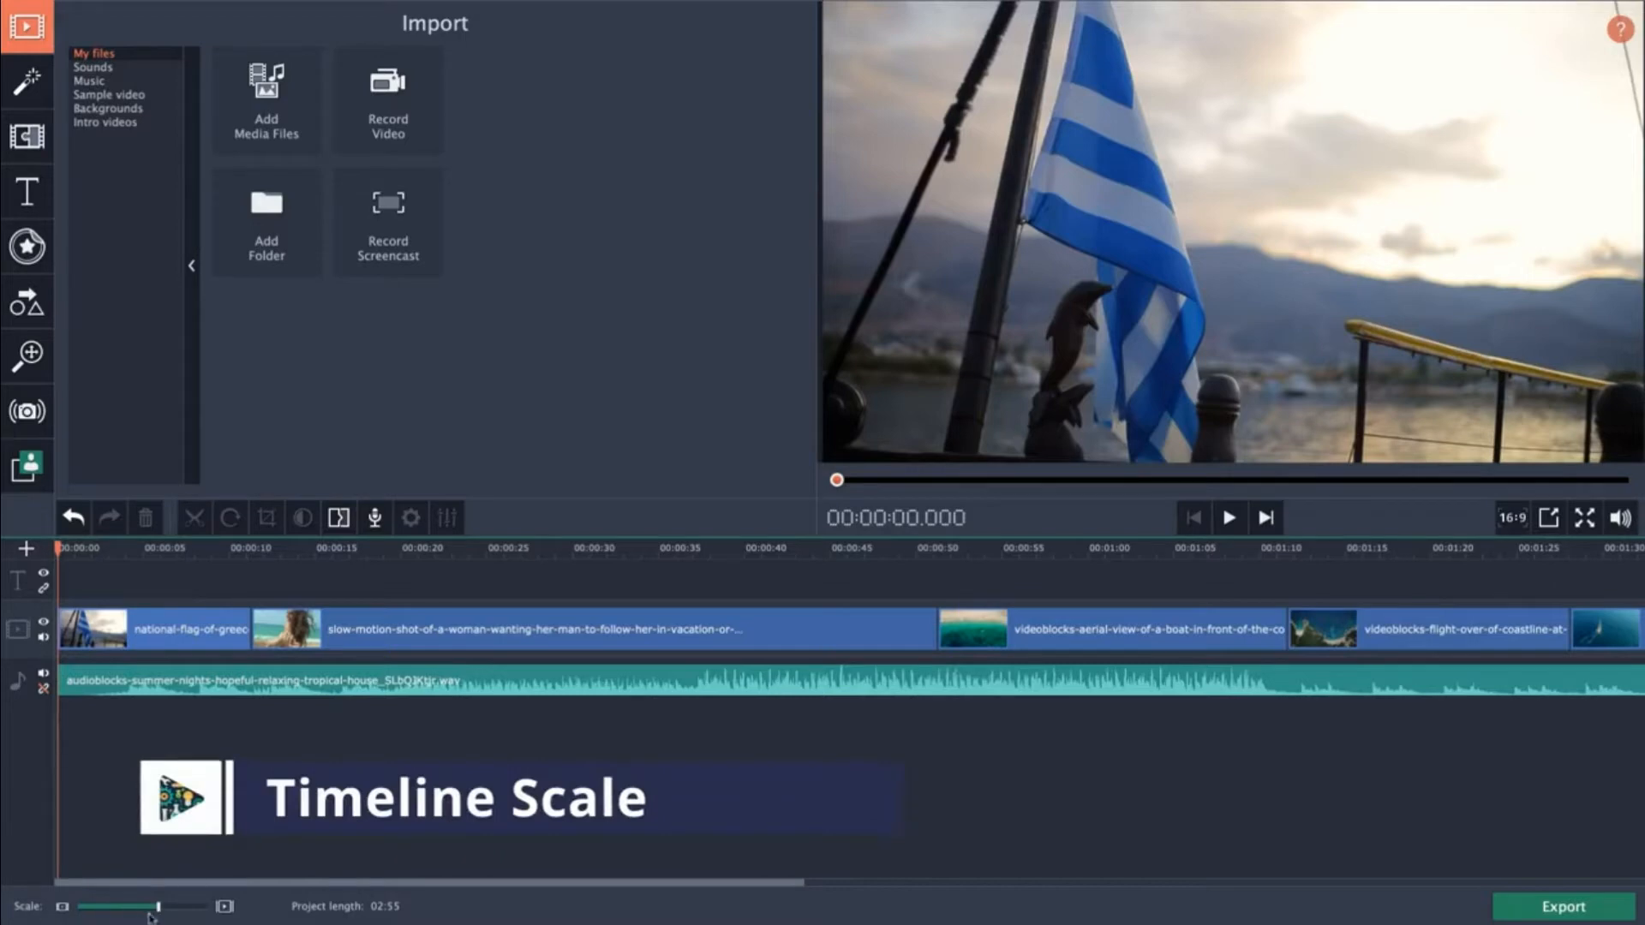
left_click_drag(156, 911, 129, 914)
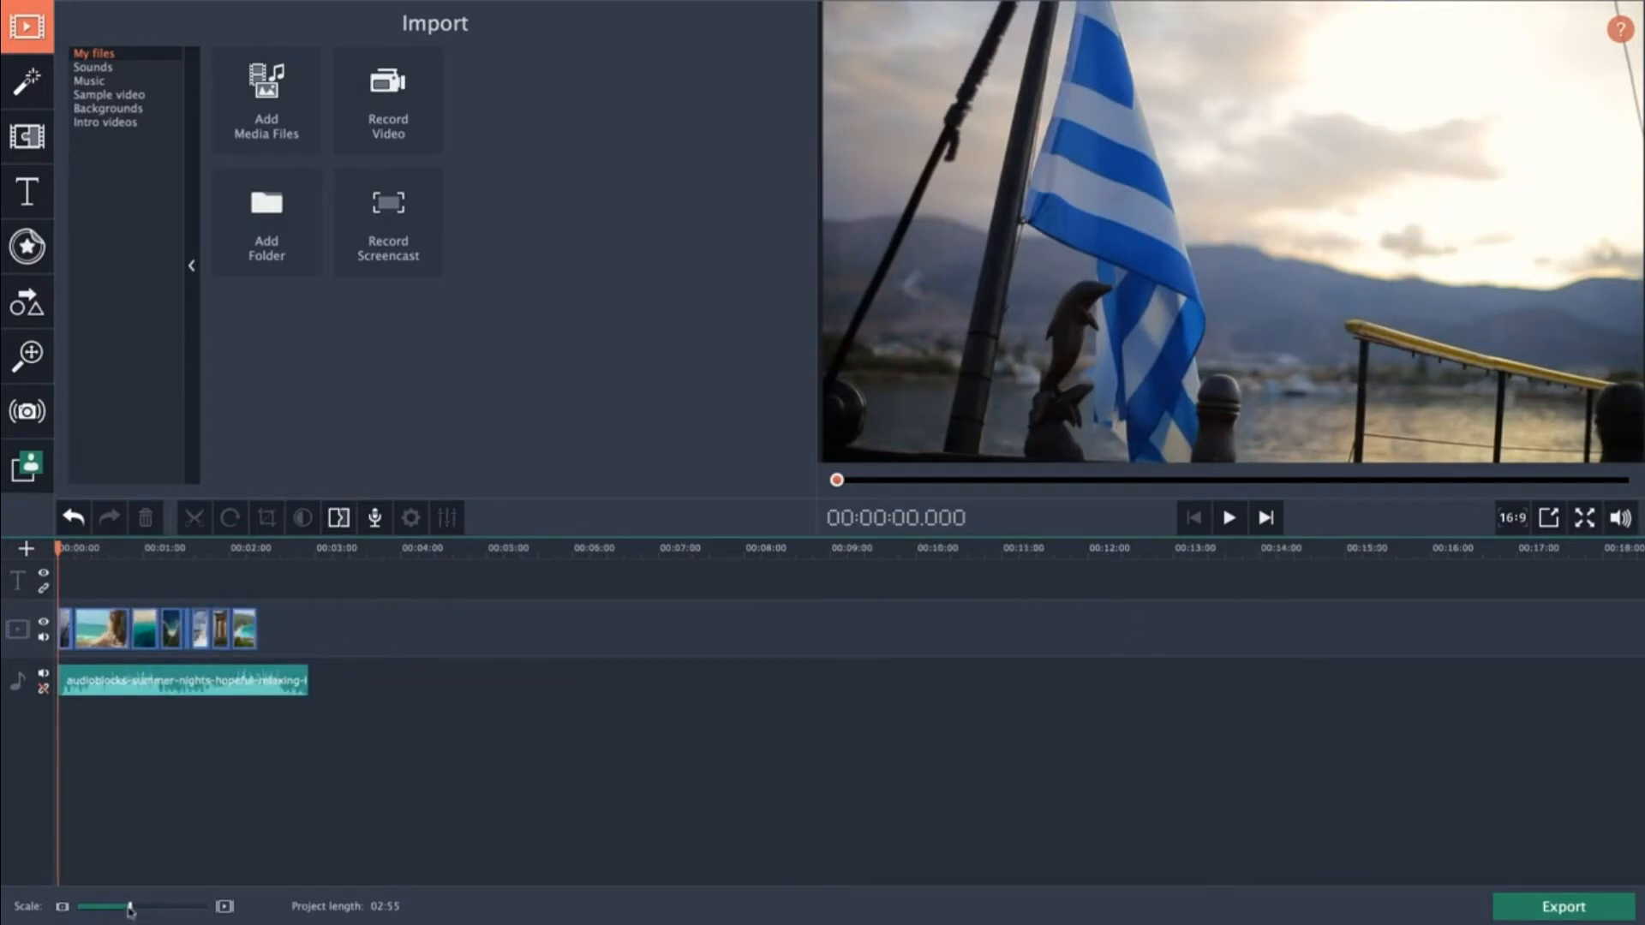
left_click_drag(130, 911, 150, 913)
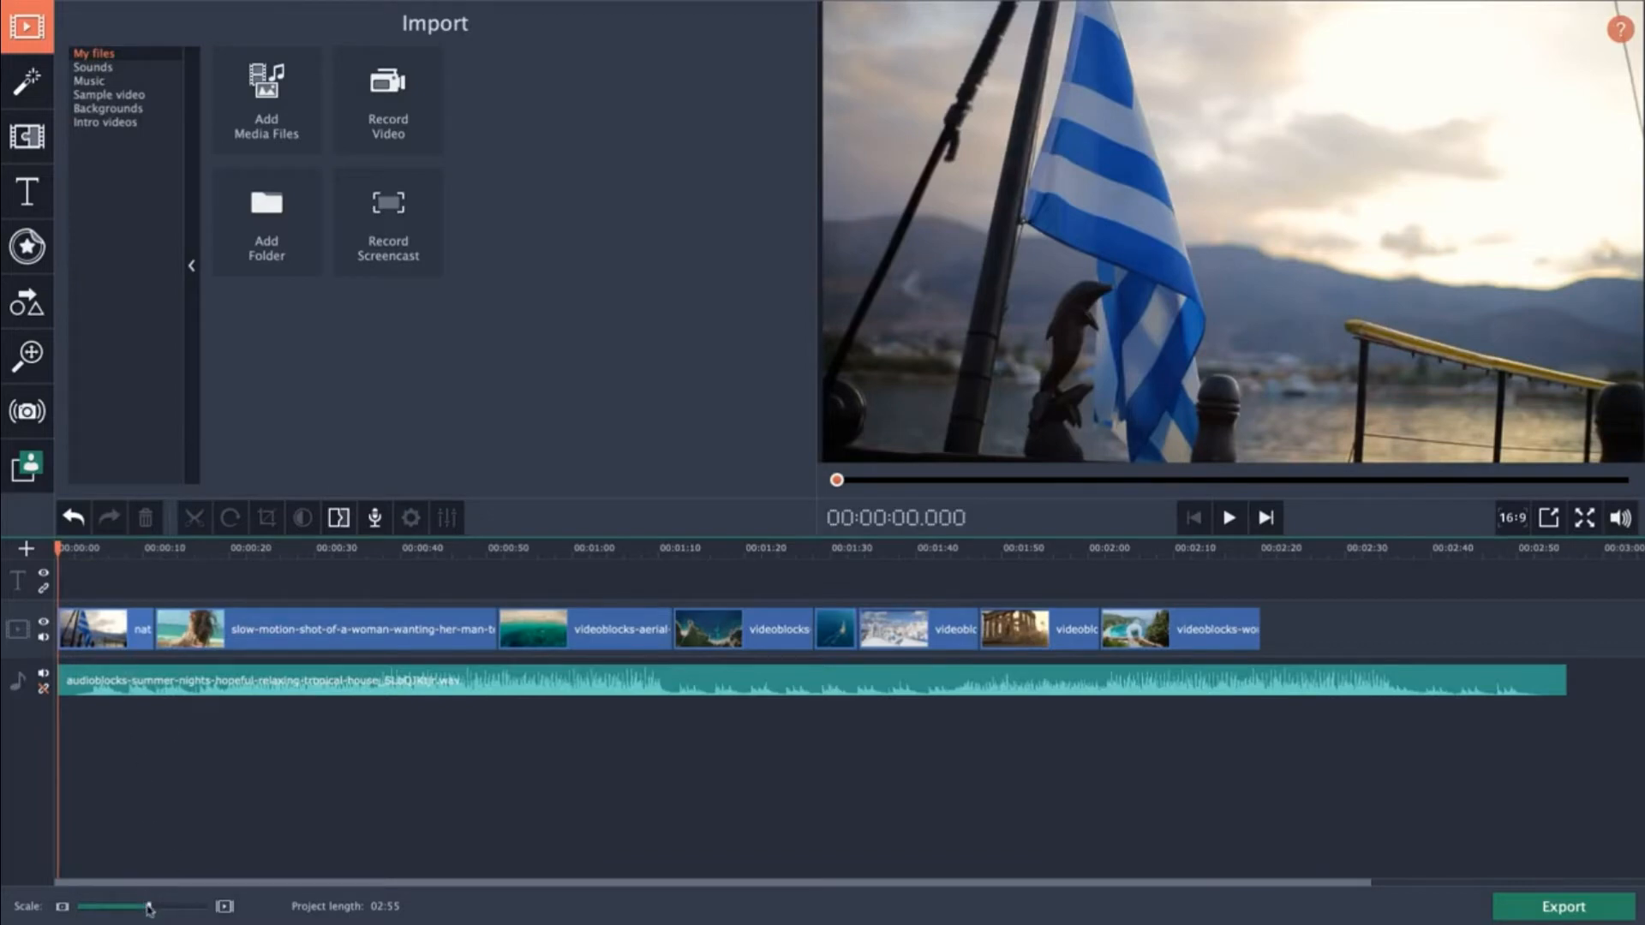
left_click_drag(150, 911, 150, 911)
Shorten the flight-over-coastline clip by trimming its end edge inward.
left_click(1346, 685)
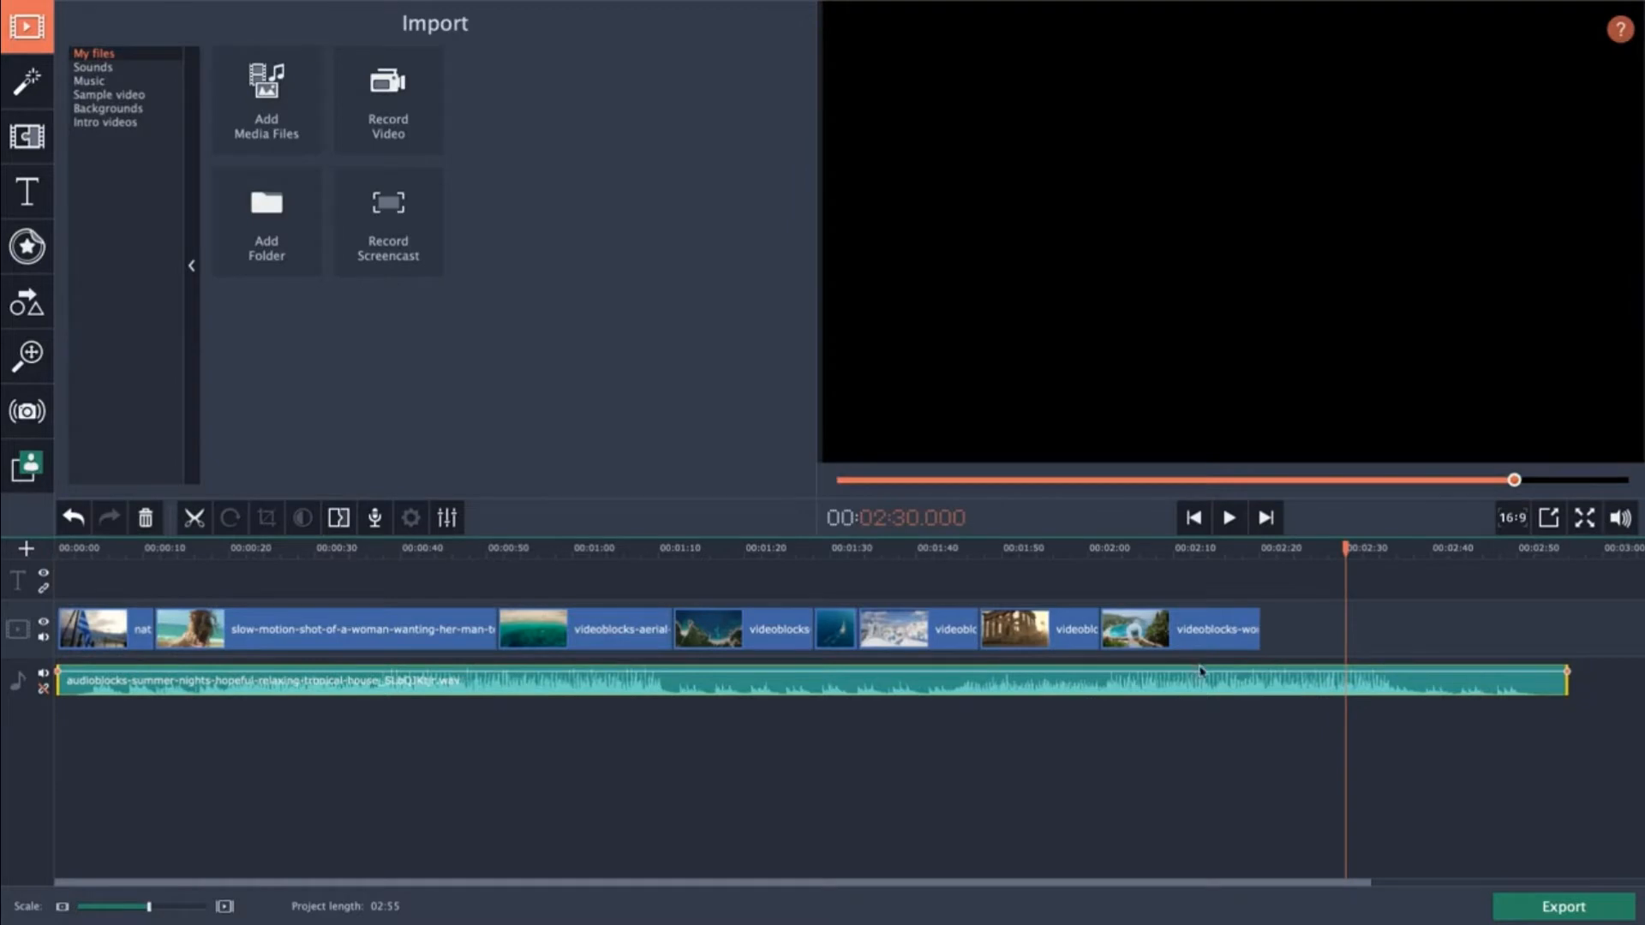
left_click(946, 647)
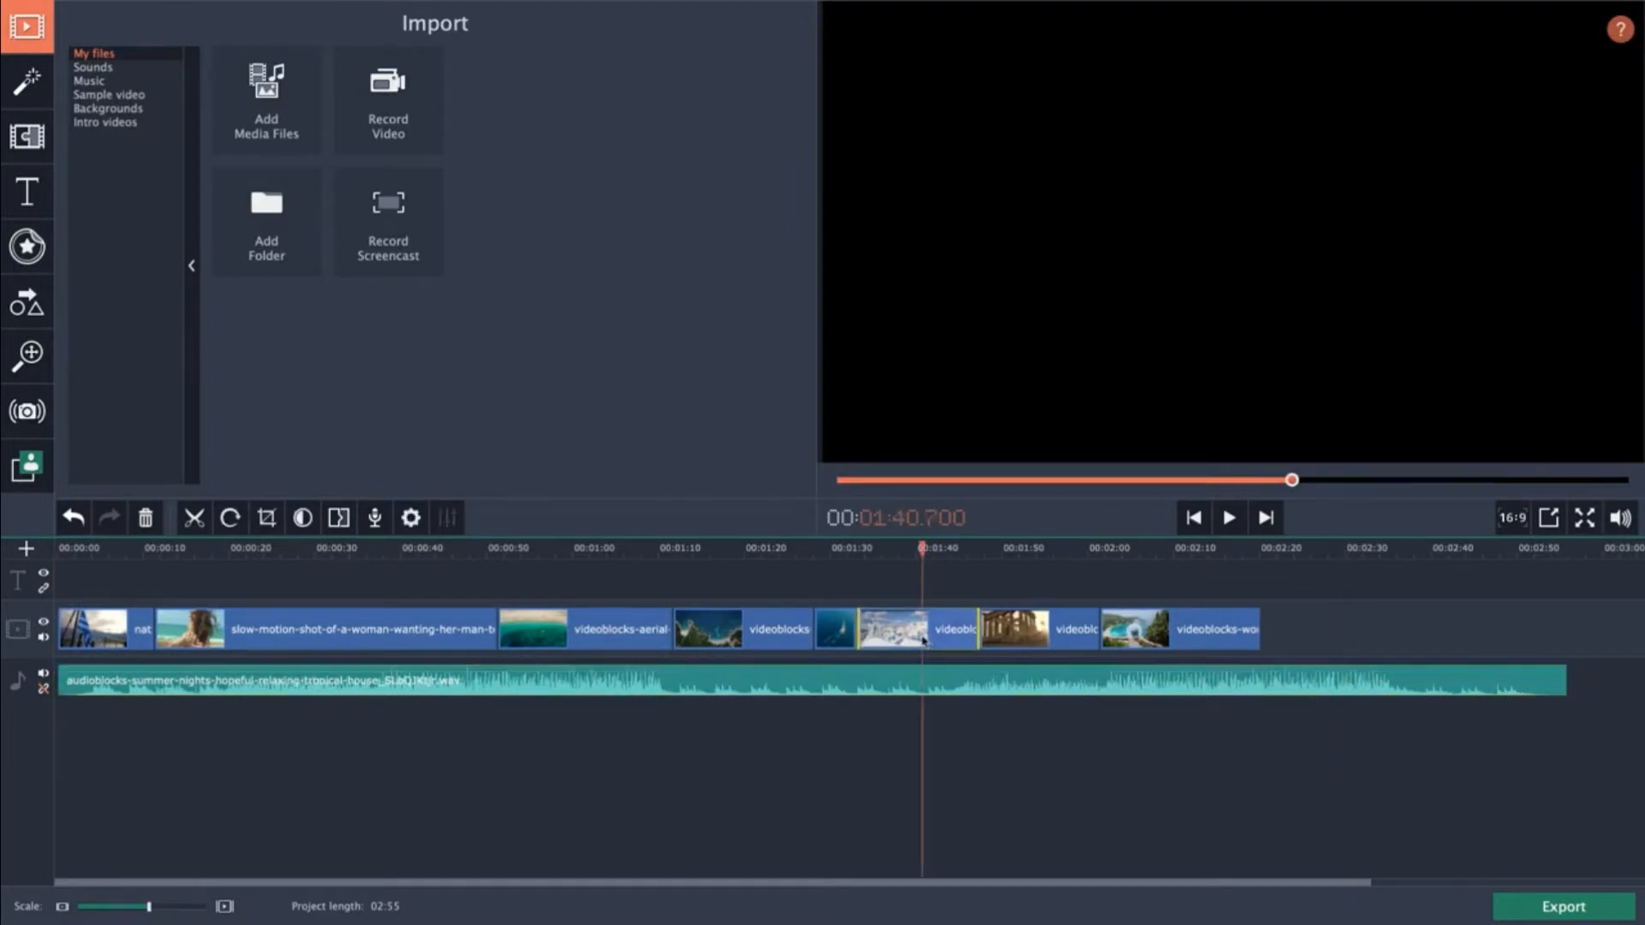
left_click(593, 630)
left_click(633, 690)
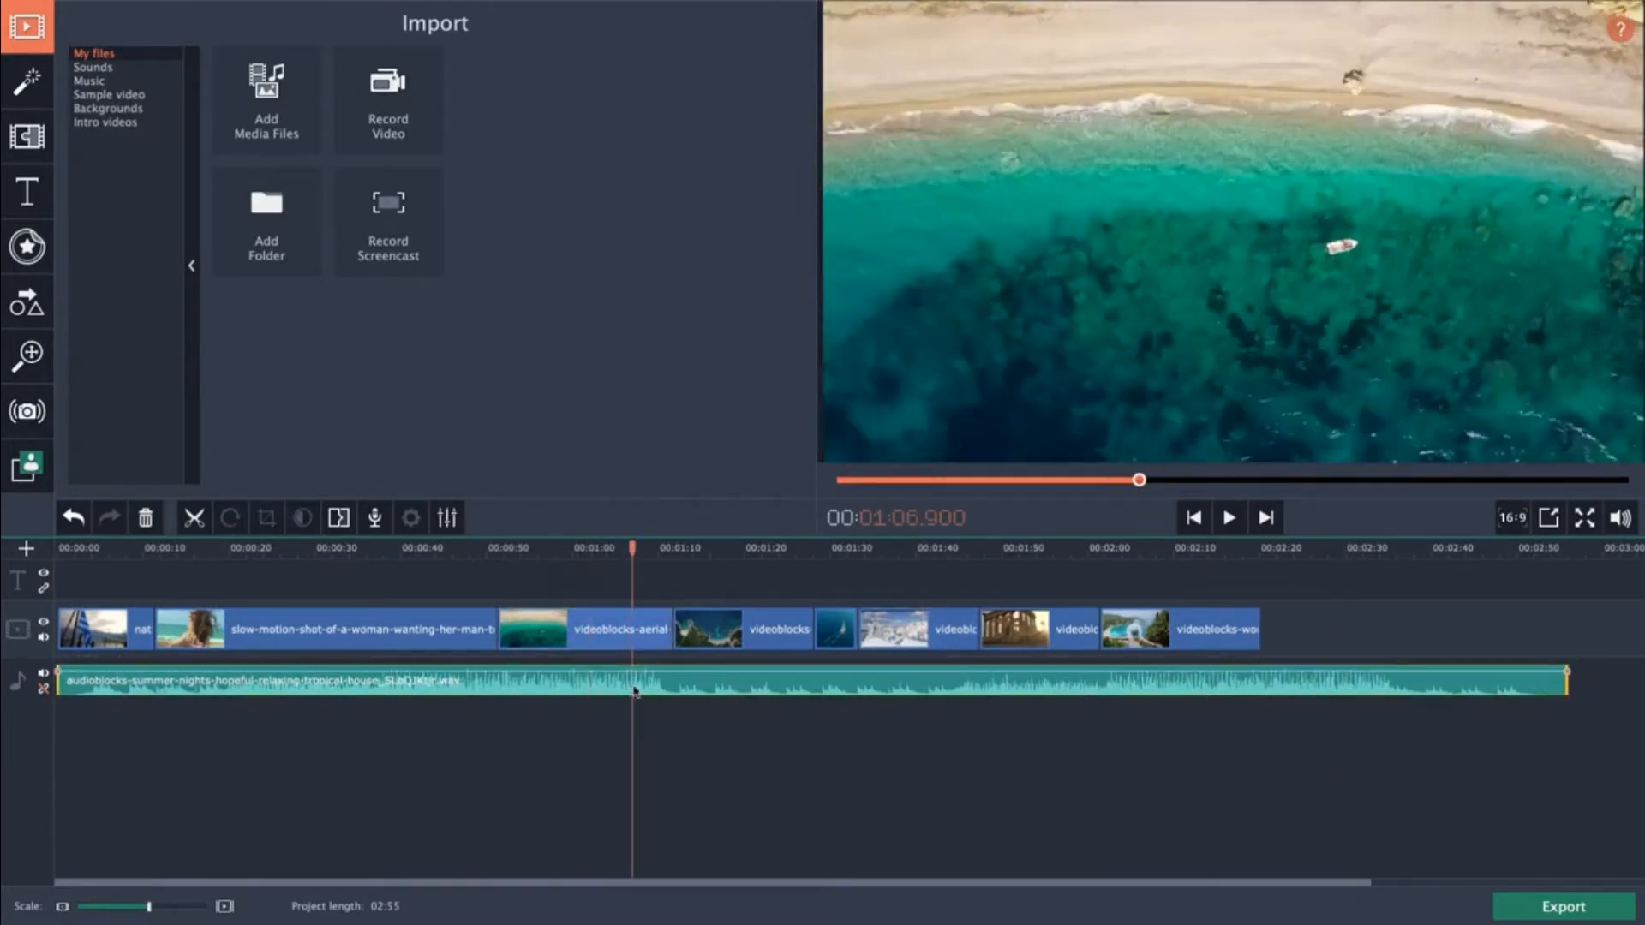
left_click(720, 630)
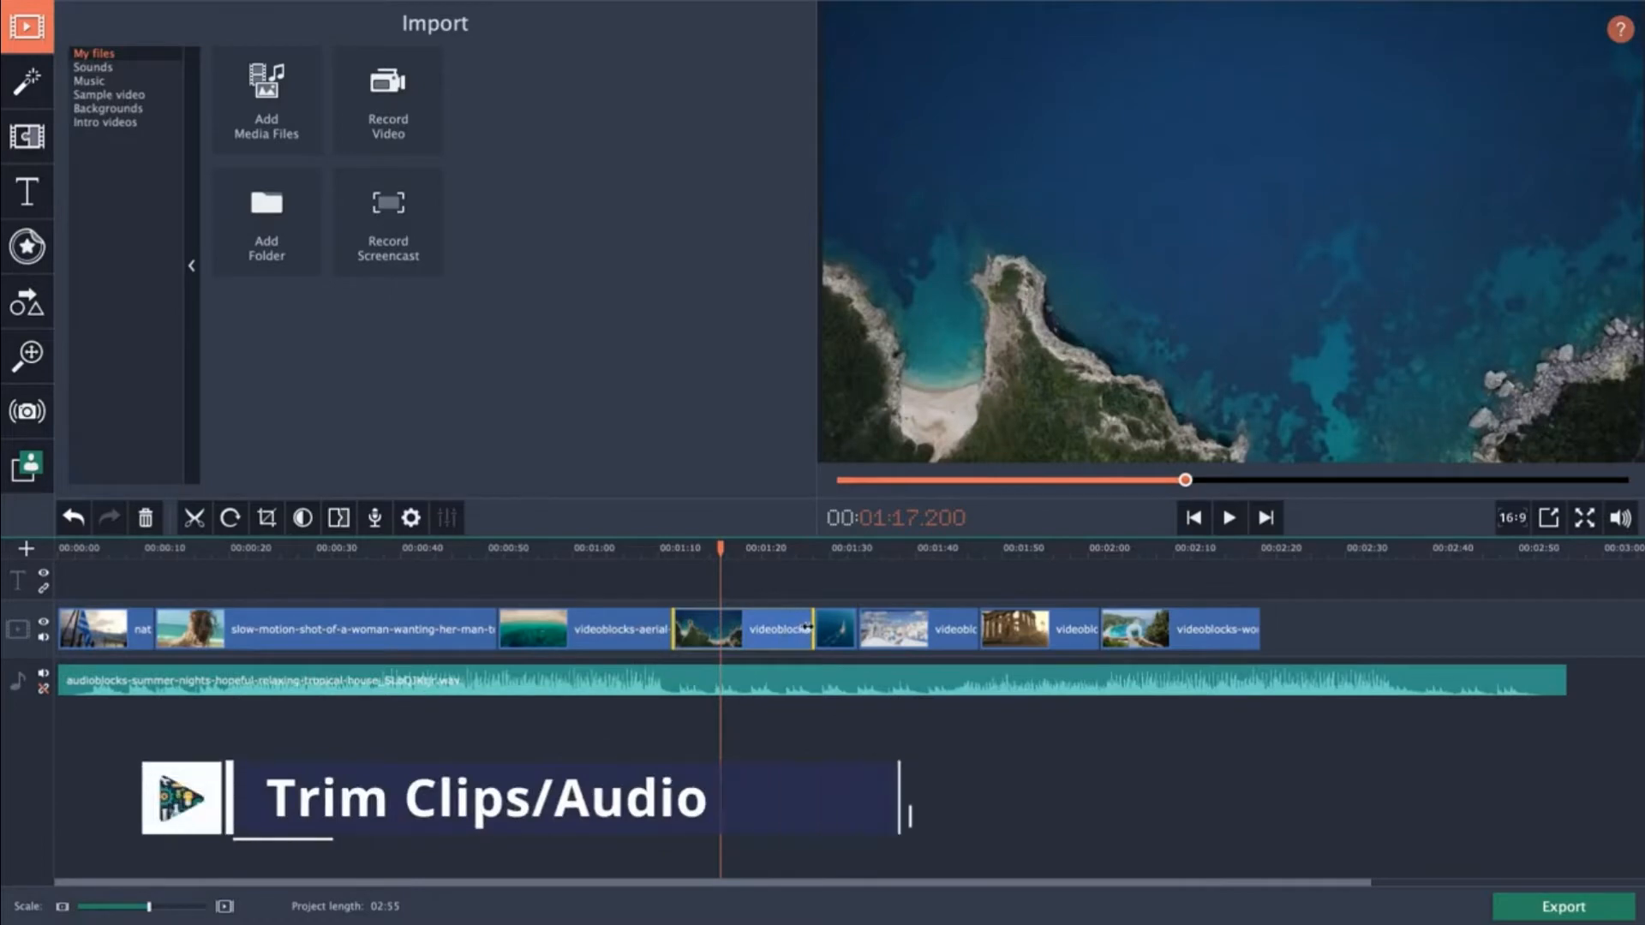
left_click_drag(806, 632, 693, 632)
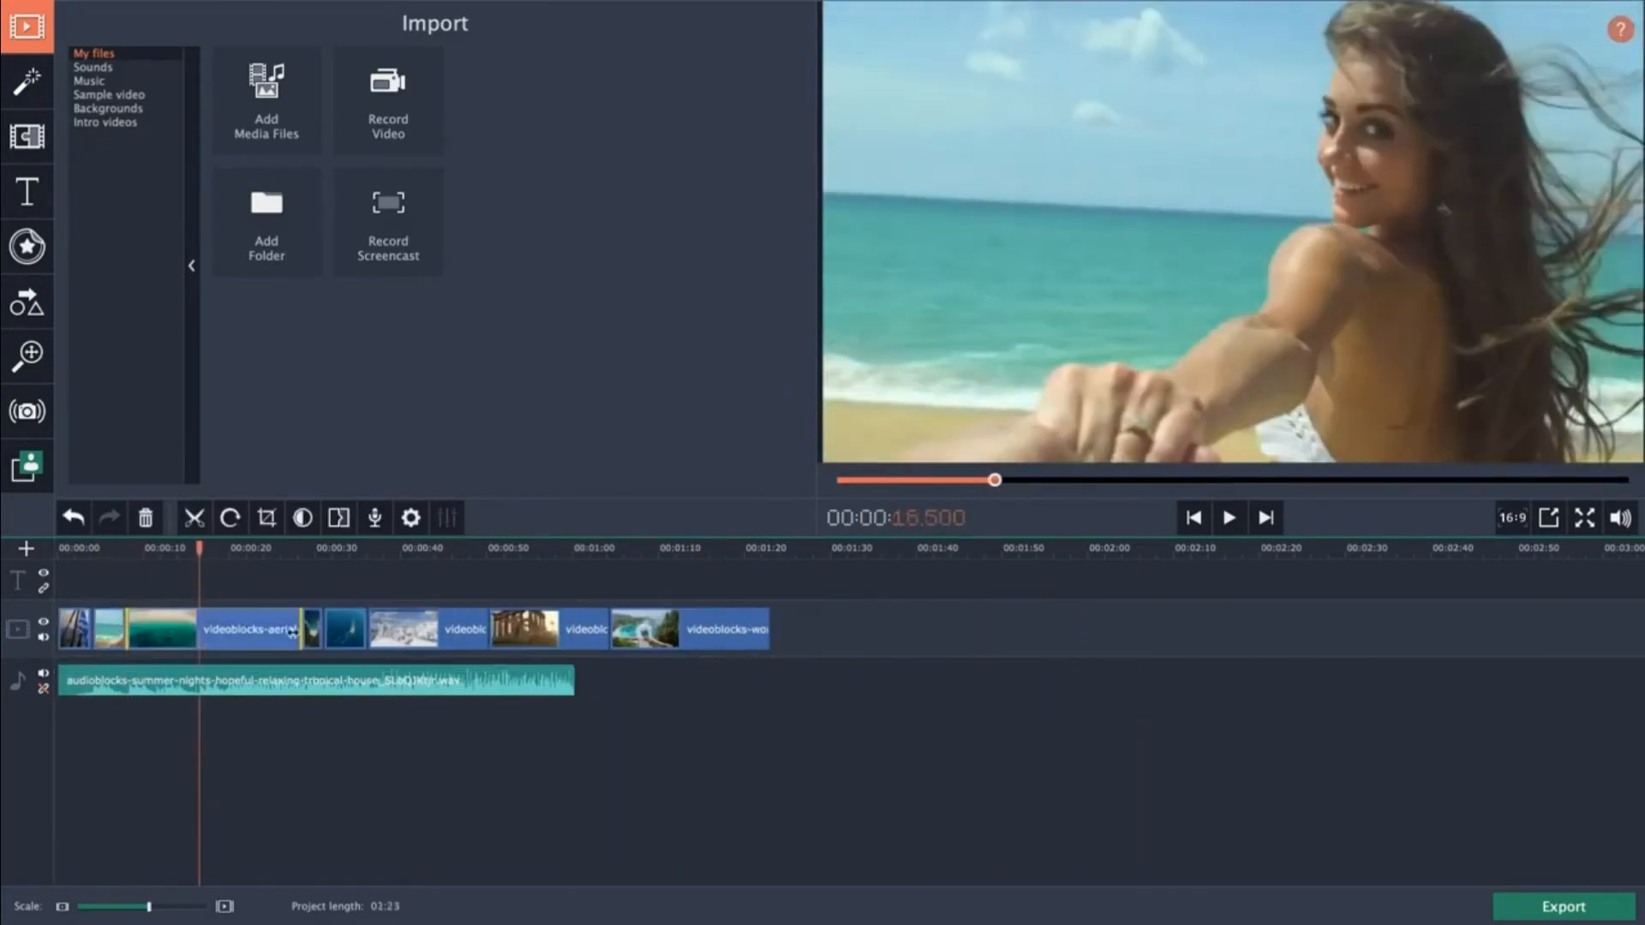
Trim two more clips on the video track to shorten them.
left_click_drag(183, 638, 249, 641)
left_click_drag(409, 639, 275, 639)
left_click_drag(149, 906, 163, 907)
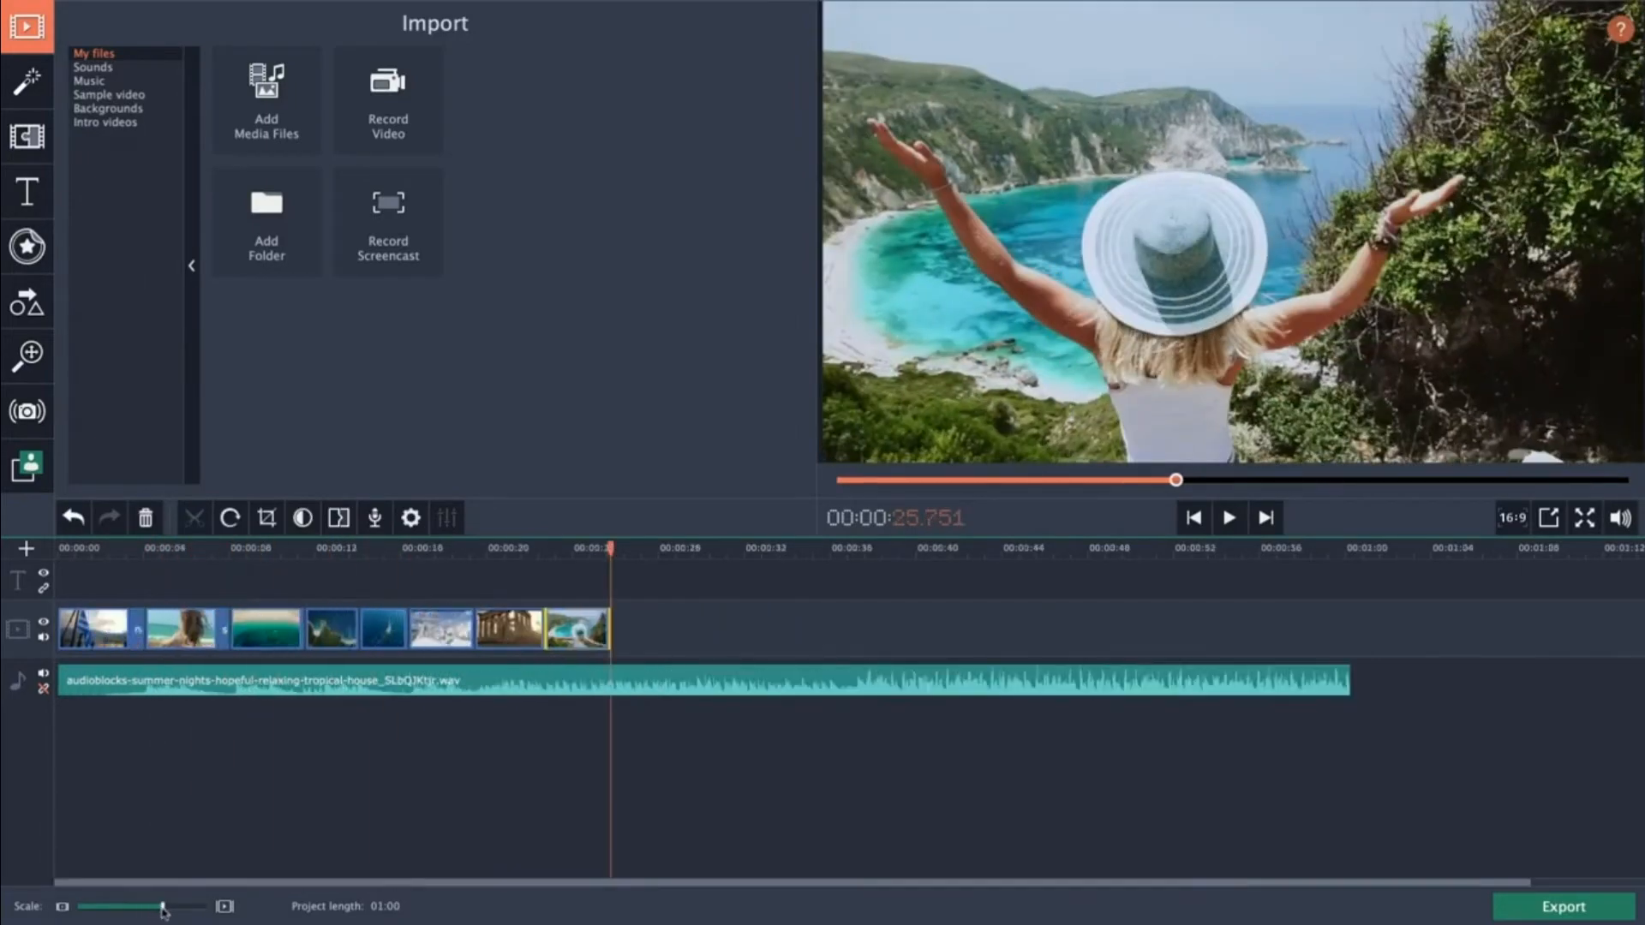
Trim the audio track's end and adjust several clip edges so video and audio both end at about 19 seconds.
left_click(517, 779)
left_click_drag(1349, 681, 473, 682)
left_click_drag(142, 630, 191, 628)
left_click_drag(265, 629, 249, 630)
left_click_drag(421, 630, 397, 630)
mouse_move(467, 631)
left_mouse_down()
mouse_move(438, 632)
mouse_move(482, 631)
left_mouse_up()
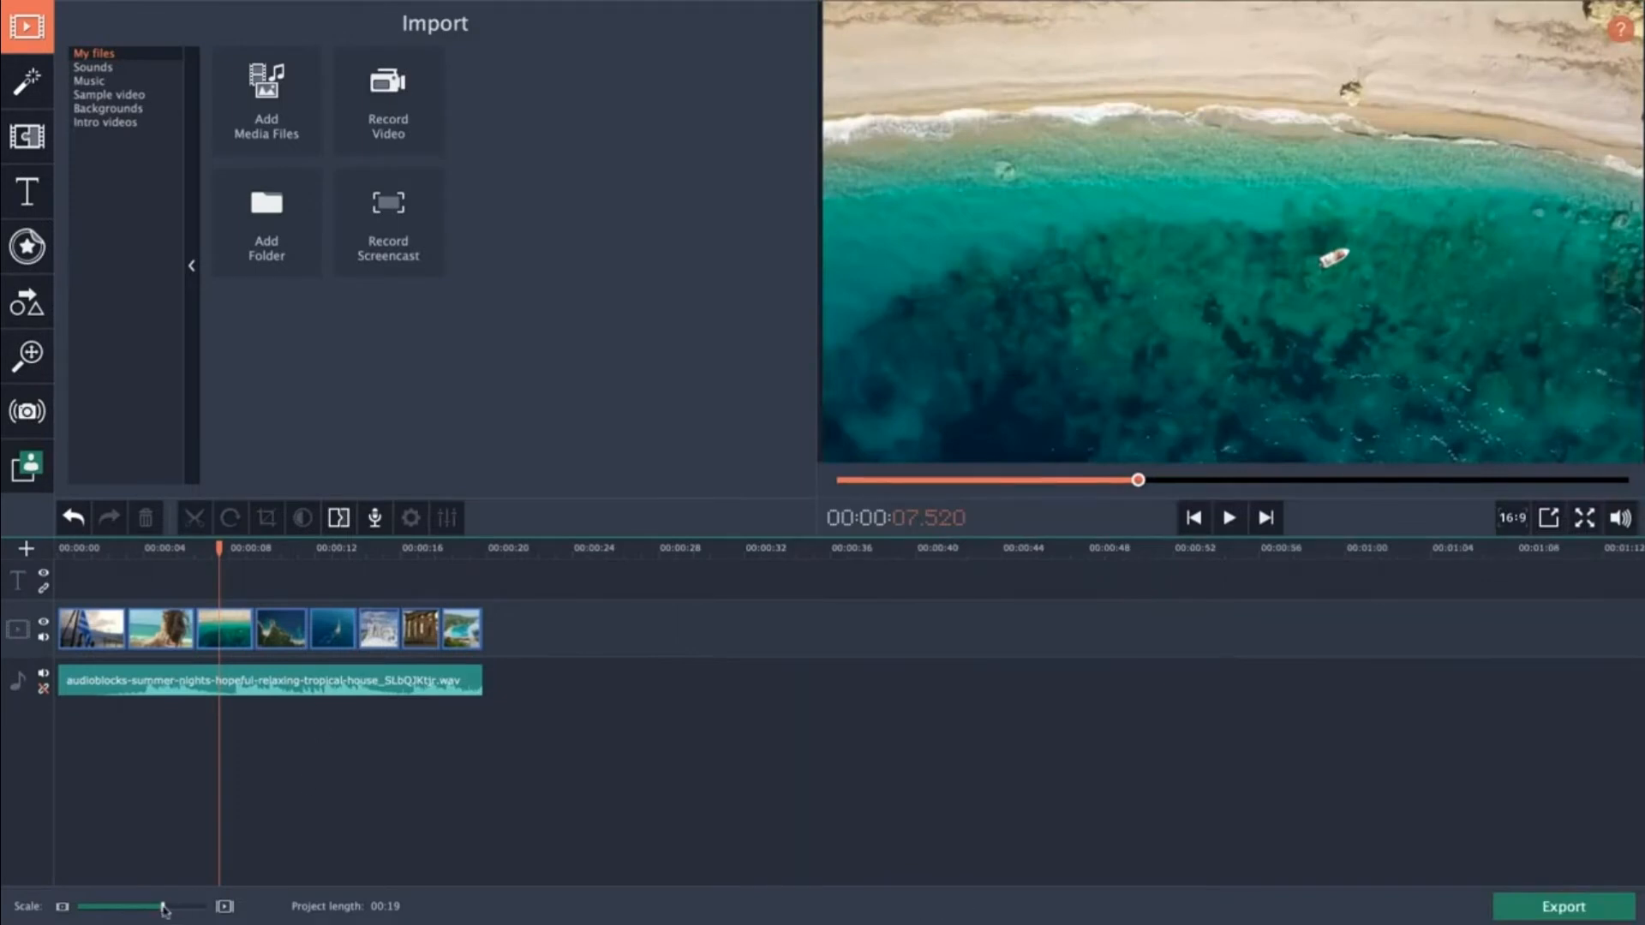
Zoom the timeline in, move the playhead to the start, and play back the edited sequence.
left_click_drag(162, 907, 166, 908)
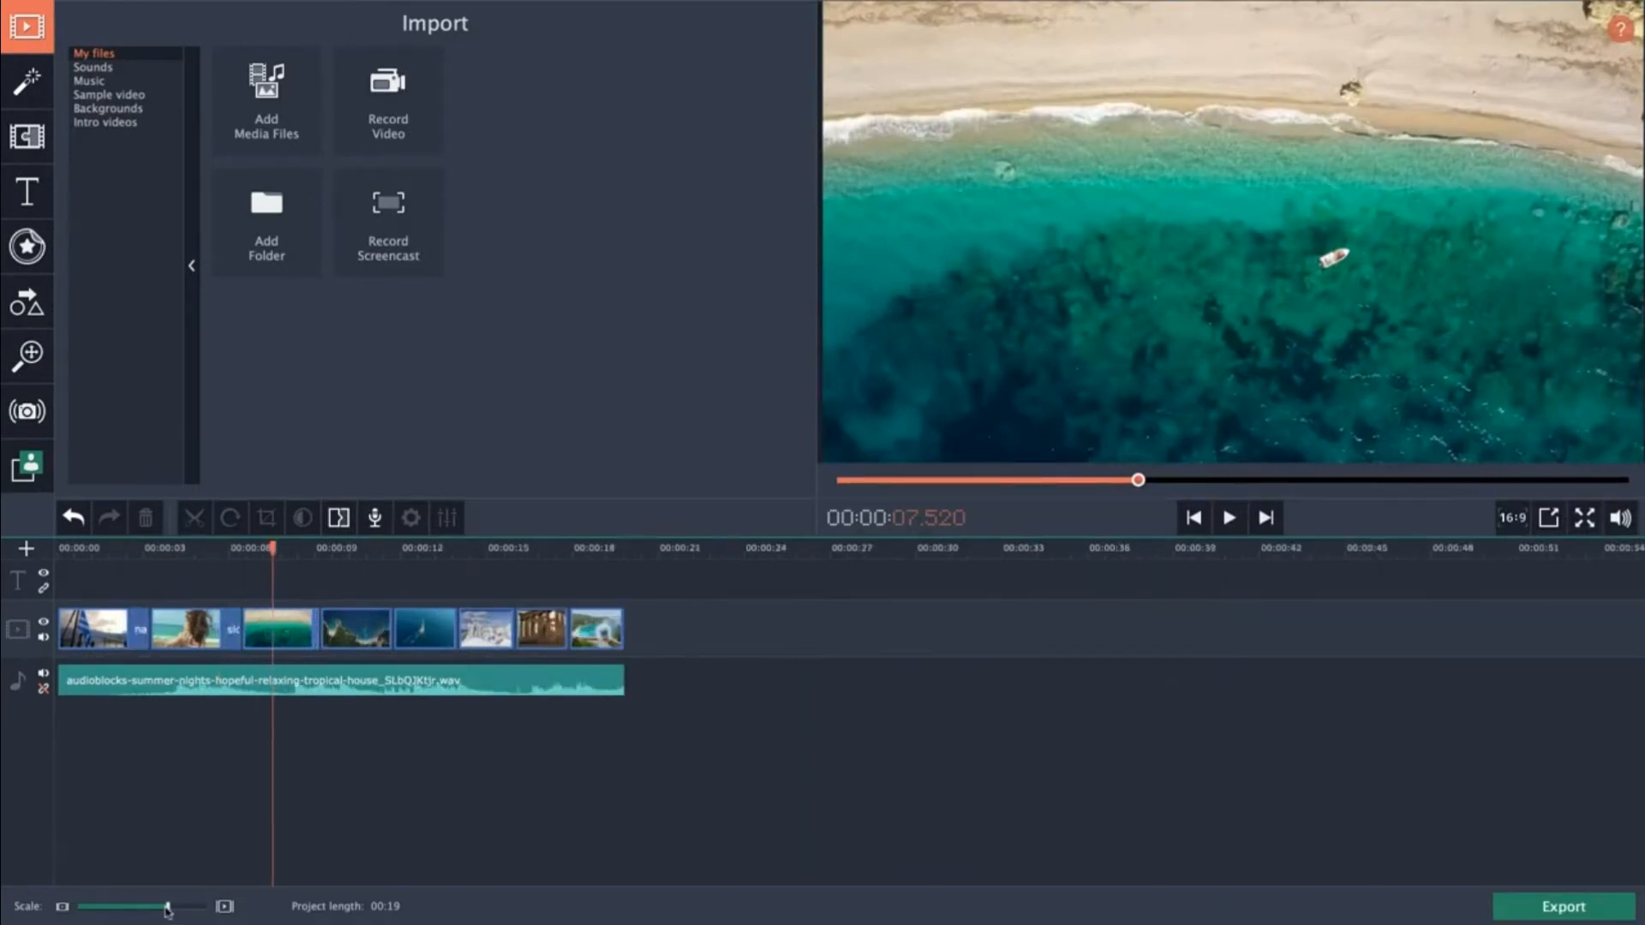
left_click_drag(169, 910, 173, 910)
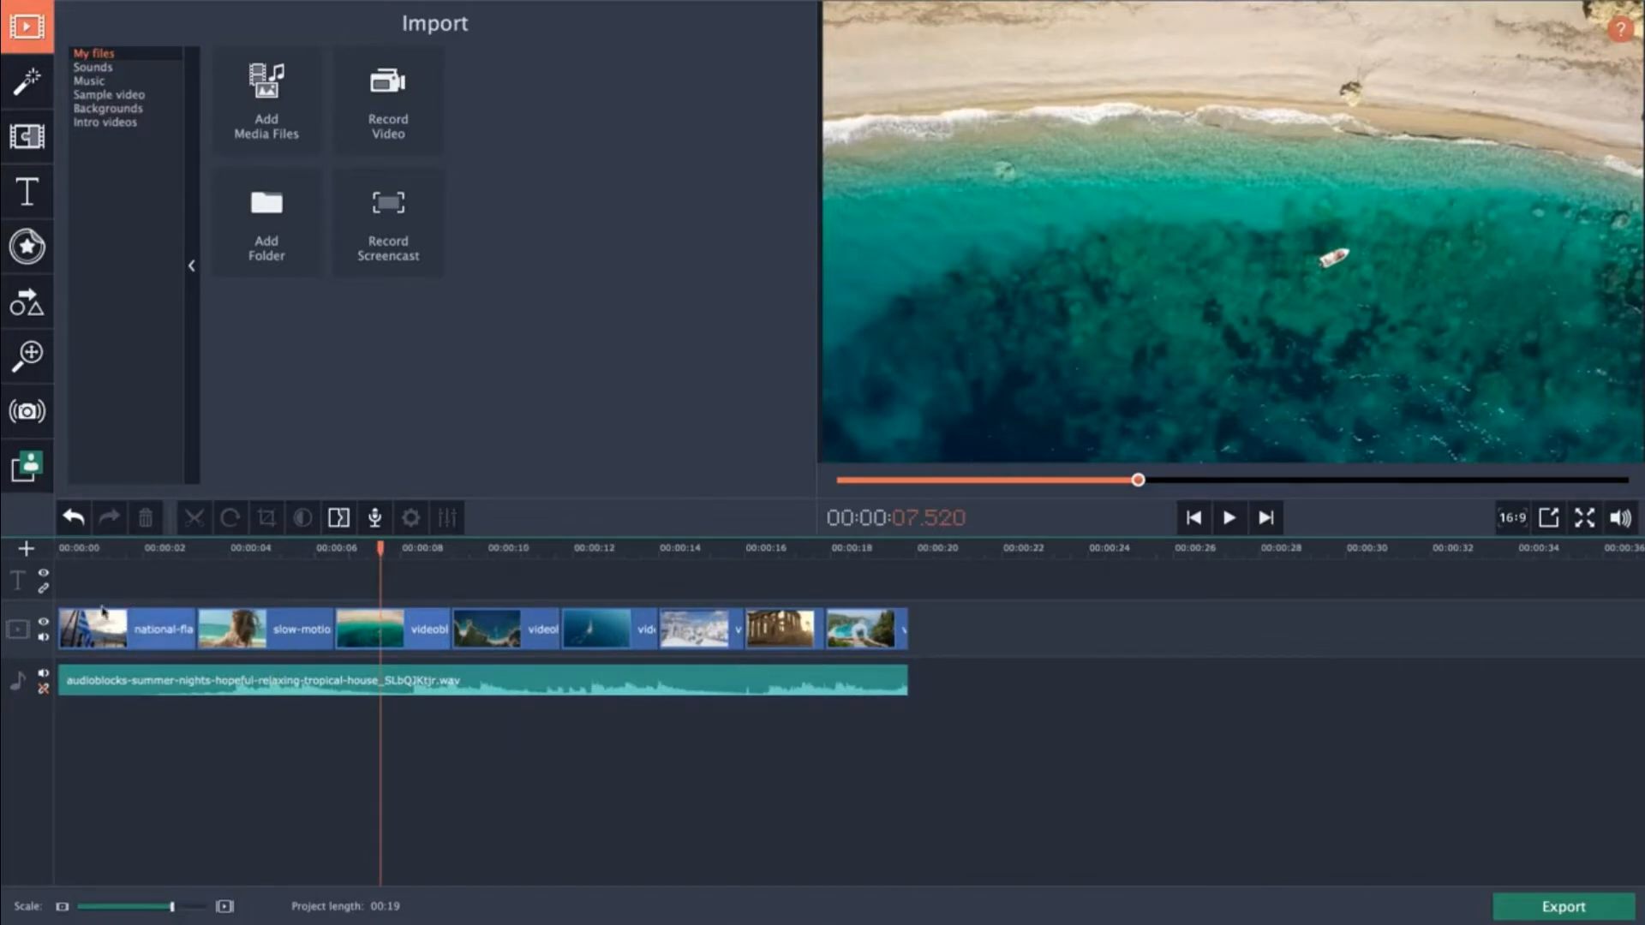
left_click(960, 557)
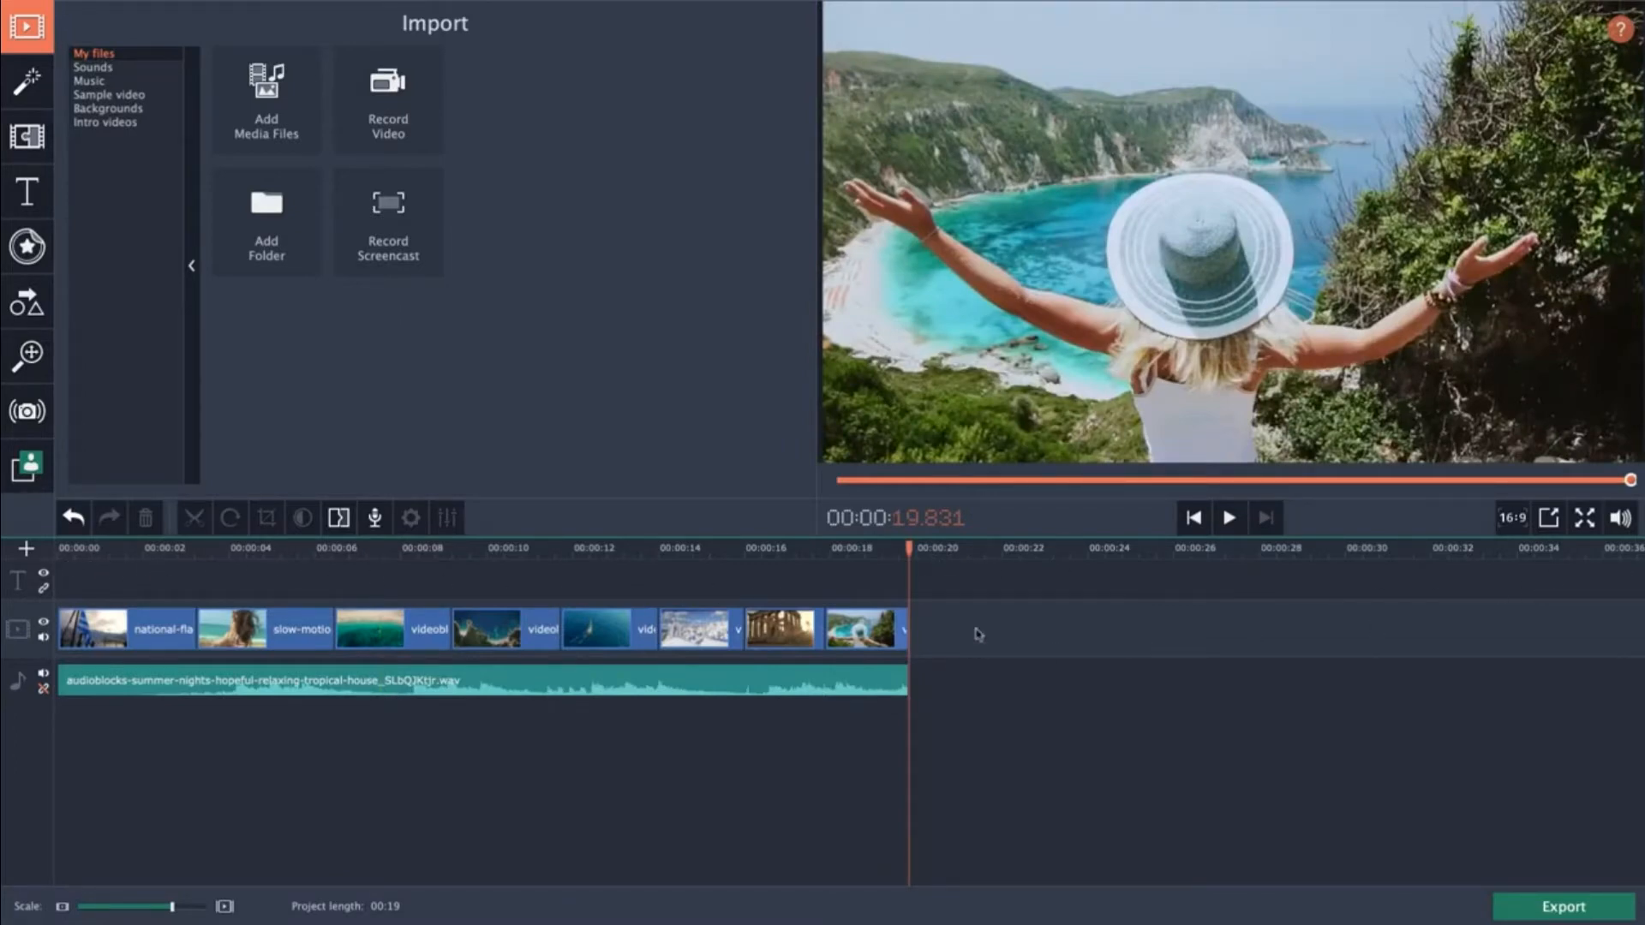
left_click(872, 550)
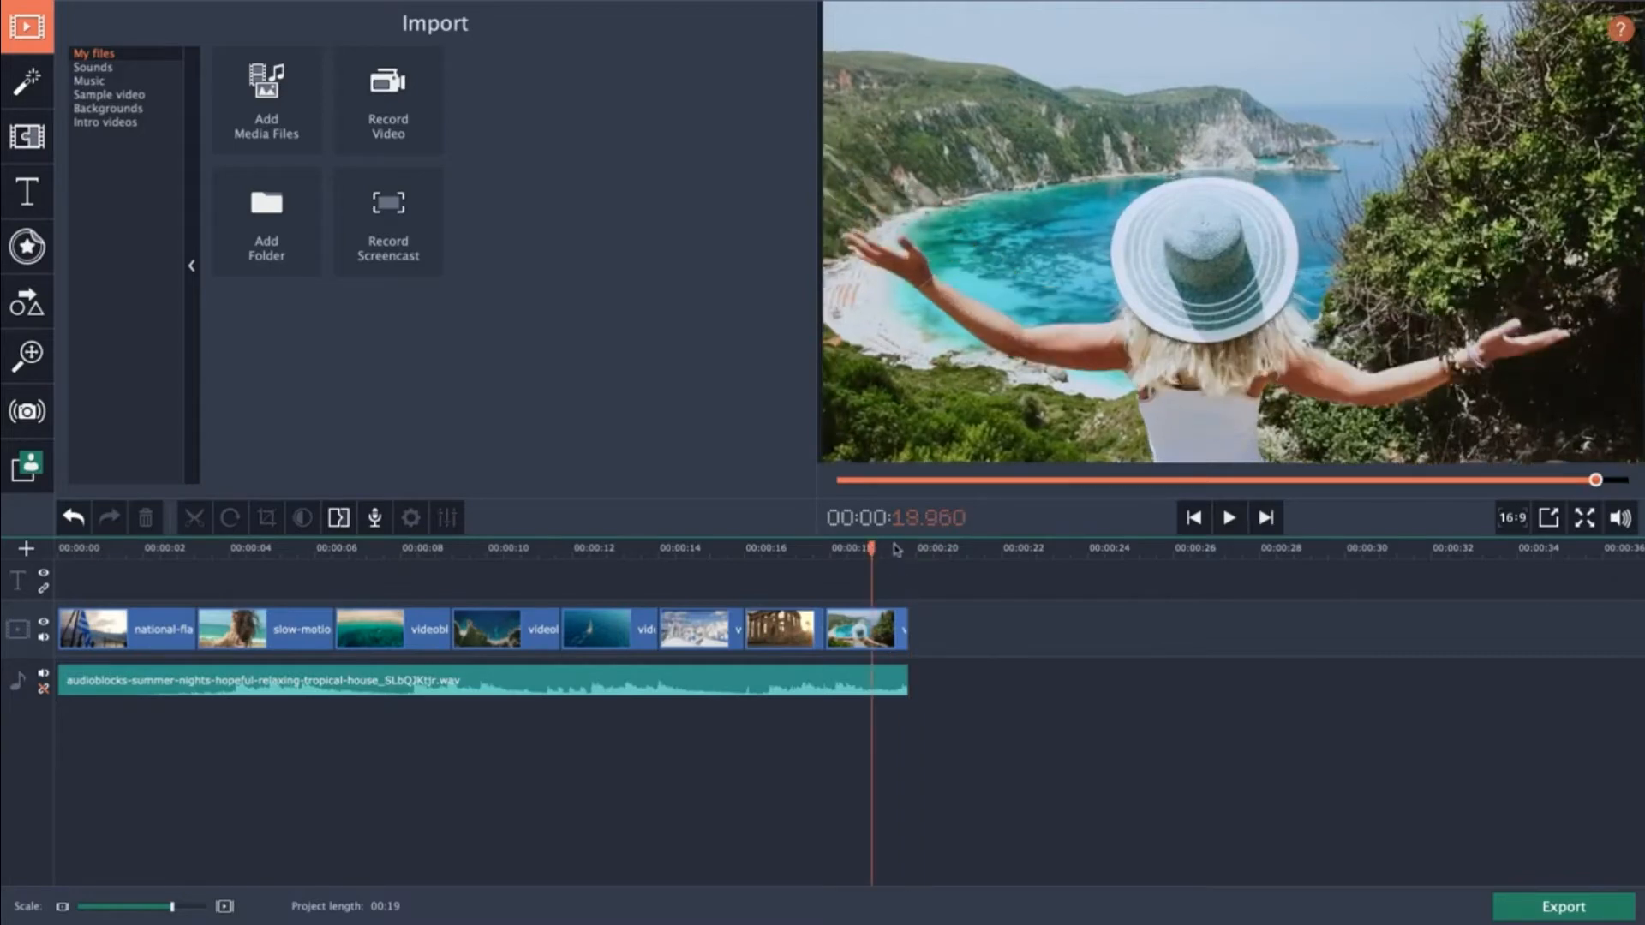
left_click_drag(878, 550, 910, 559)
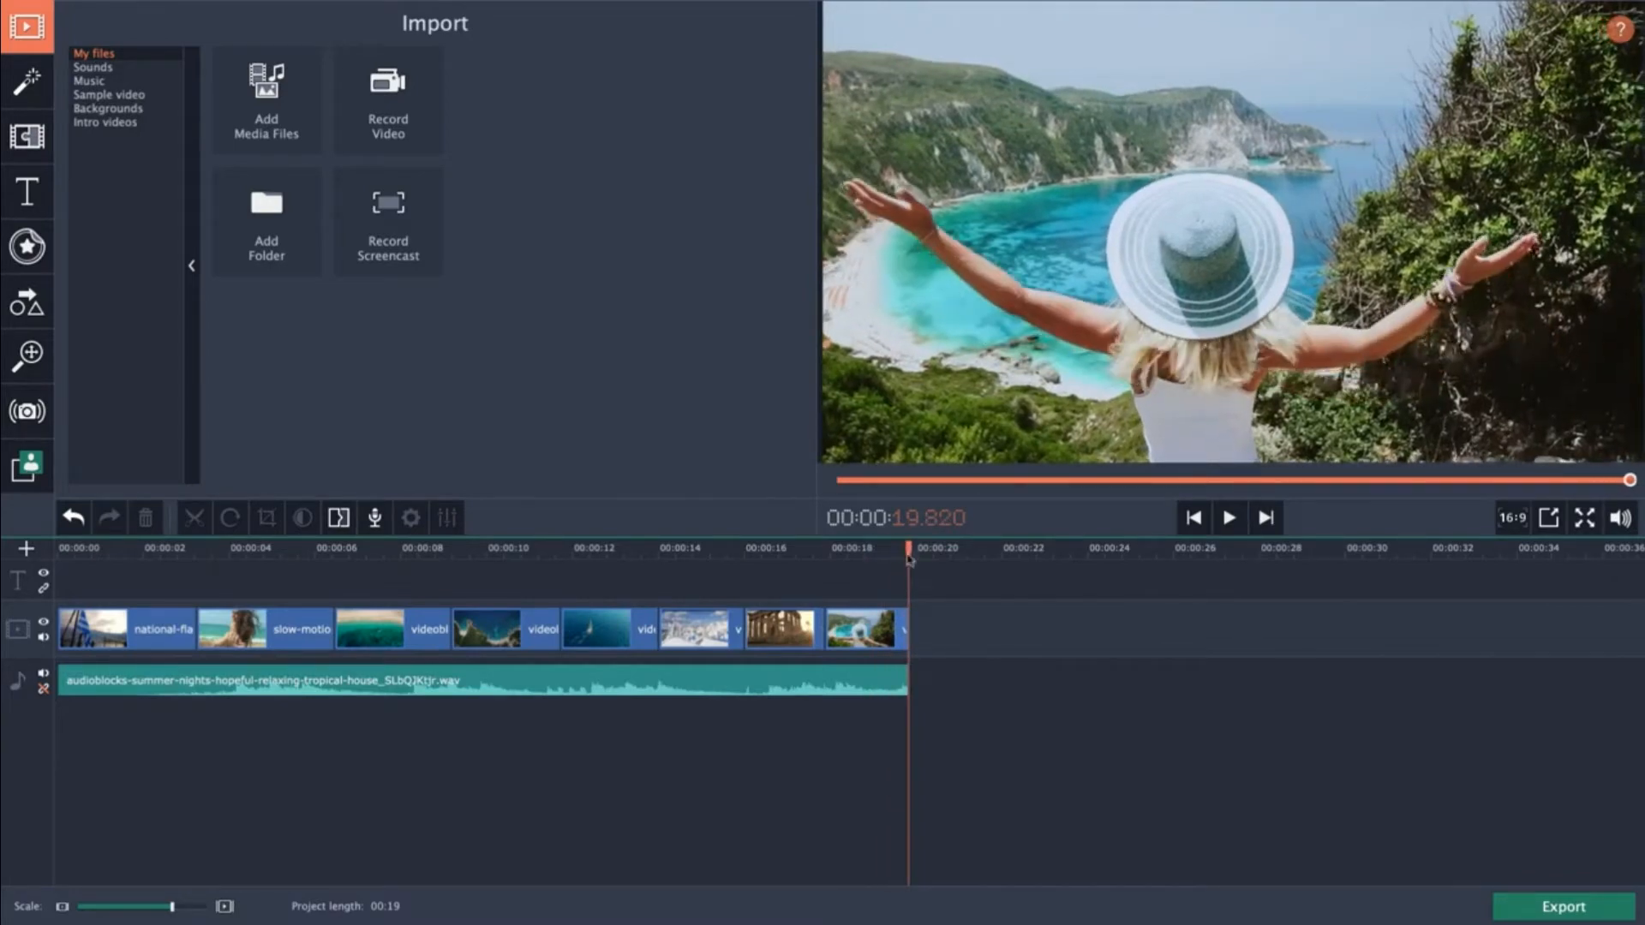
left_click(393, 550)
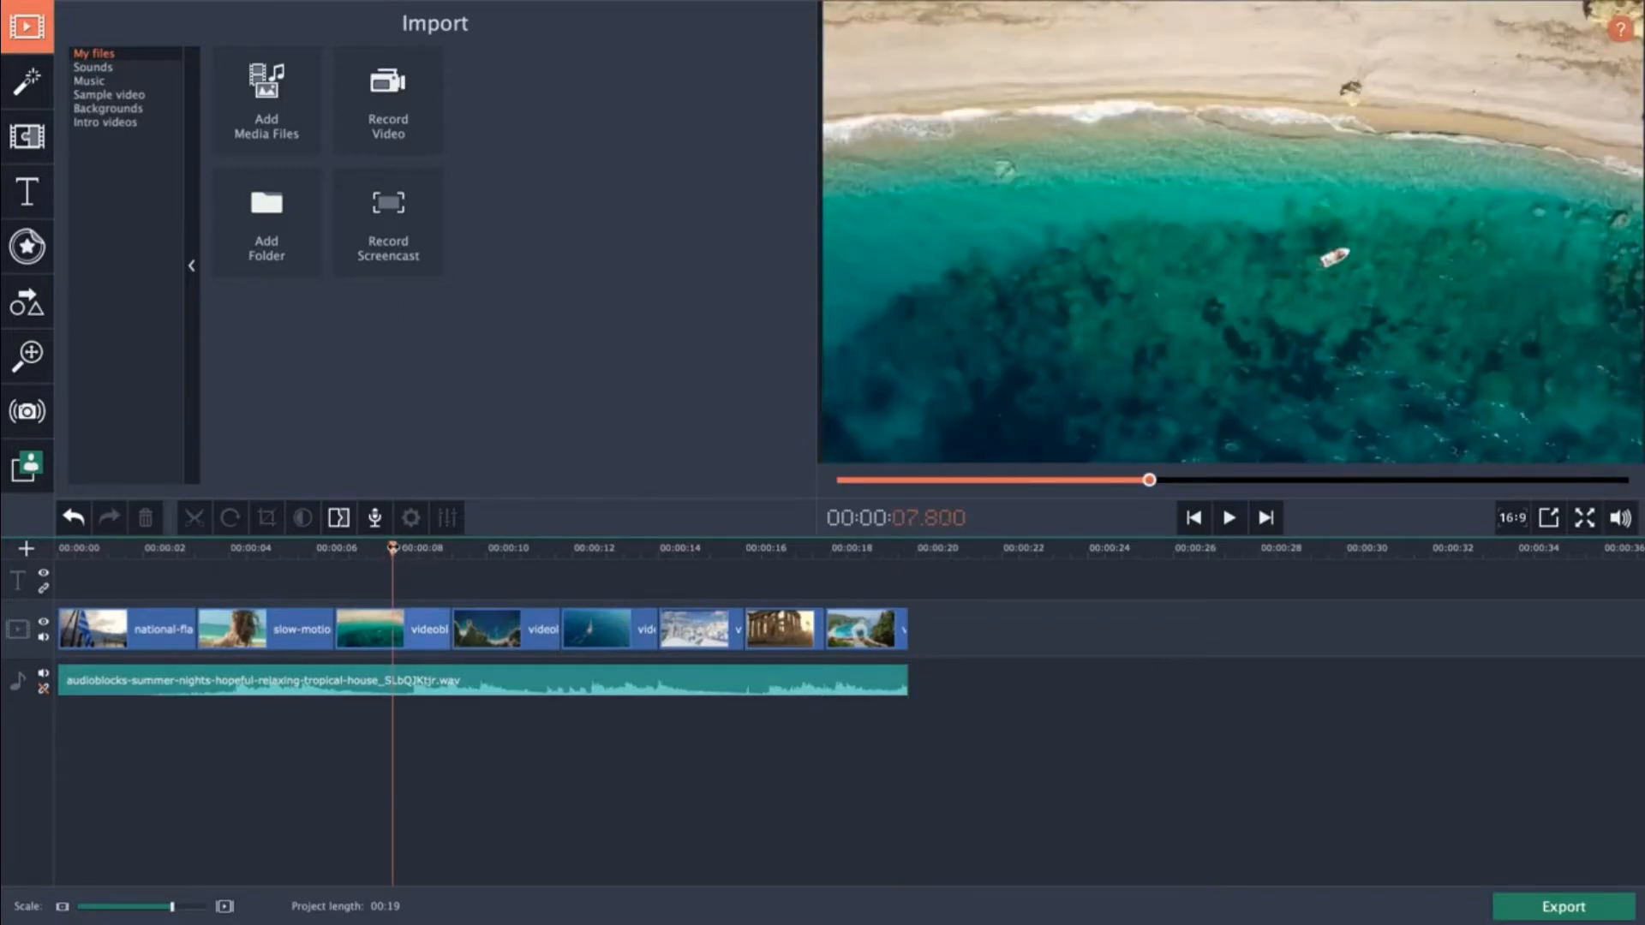
left_click_drag(392, 550, 58, 557)
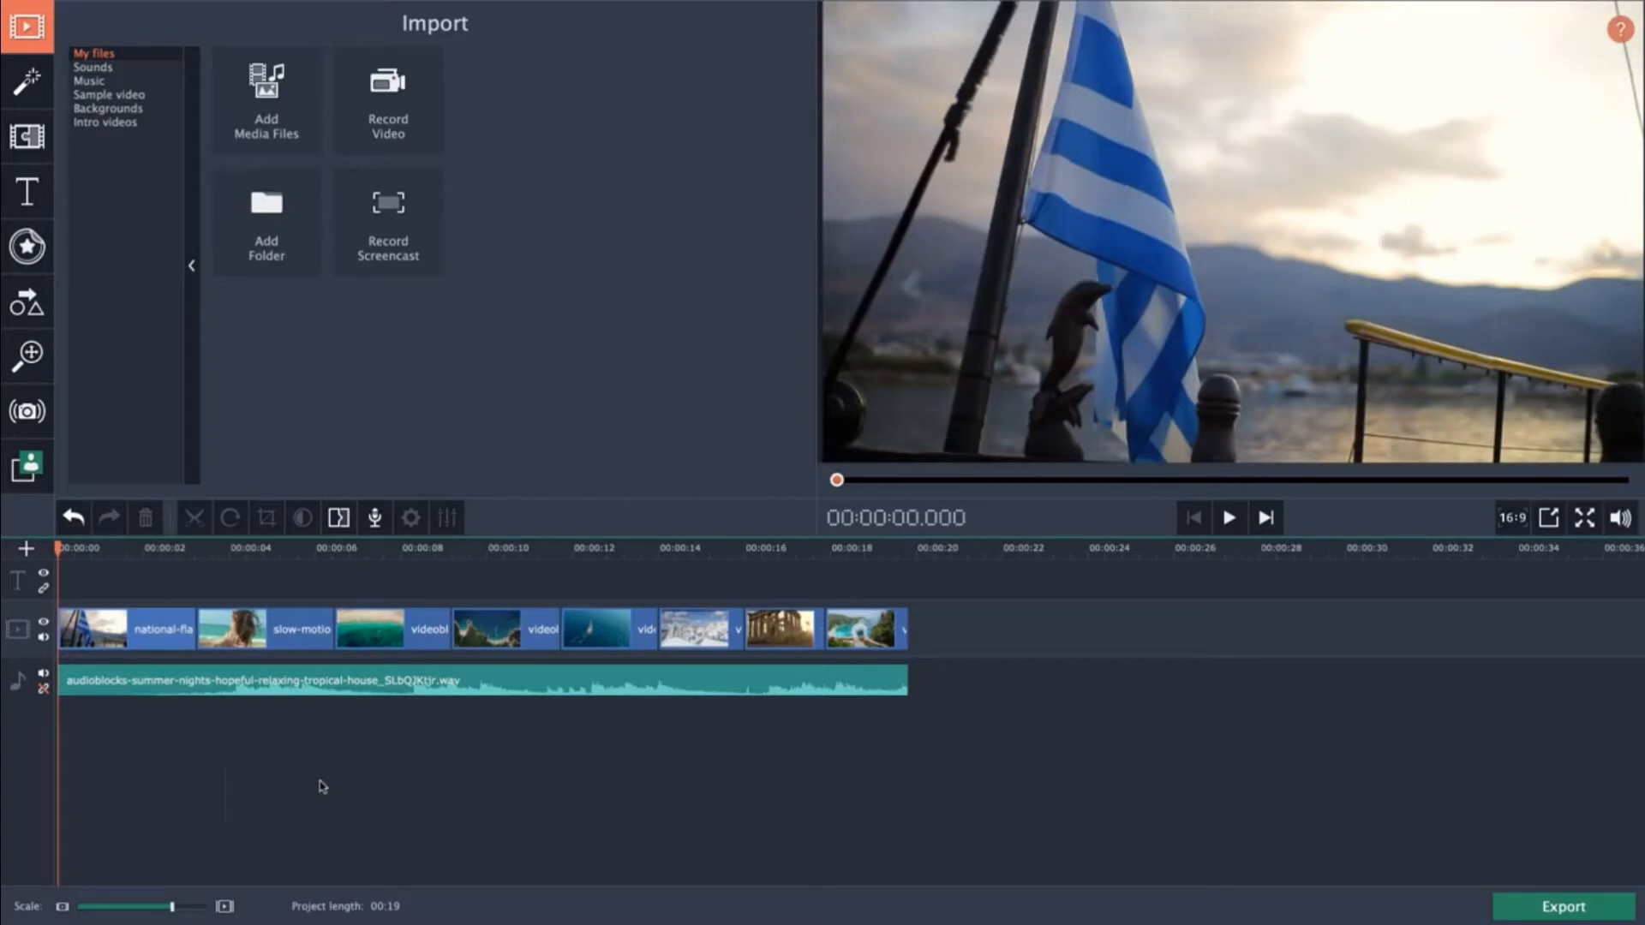
key("space")
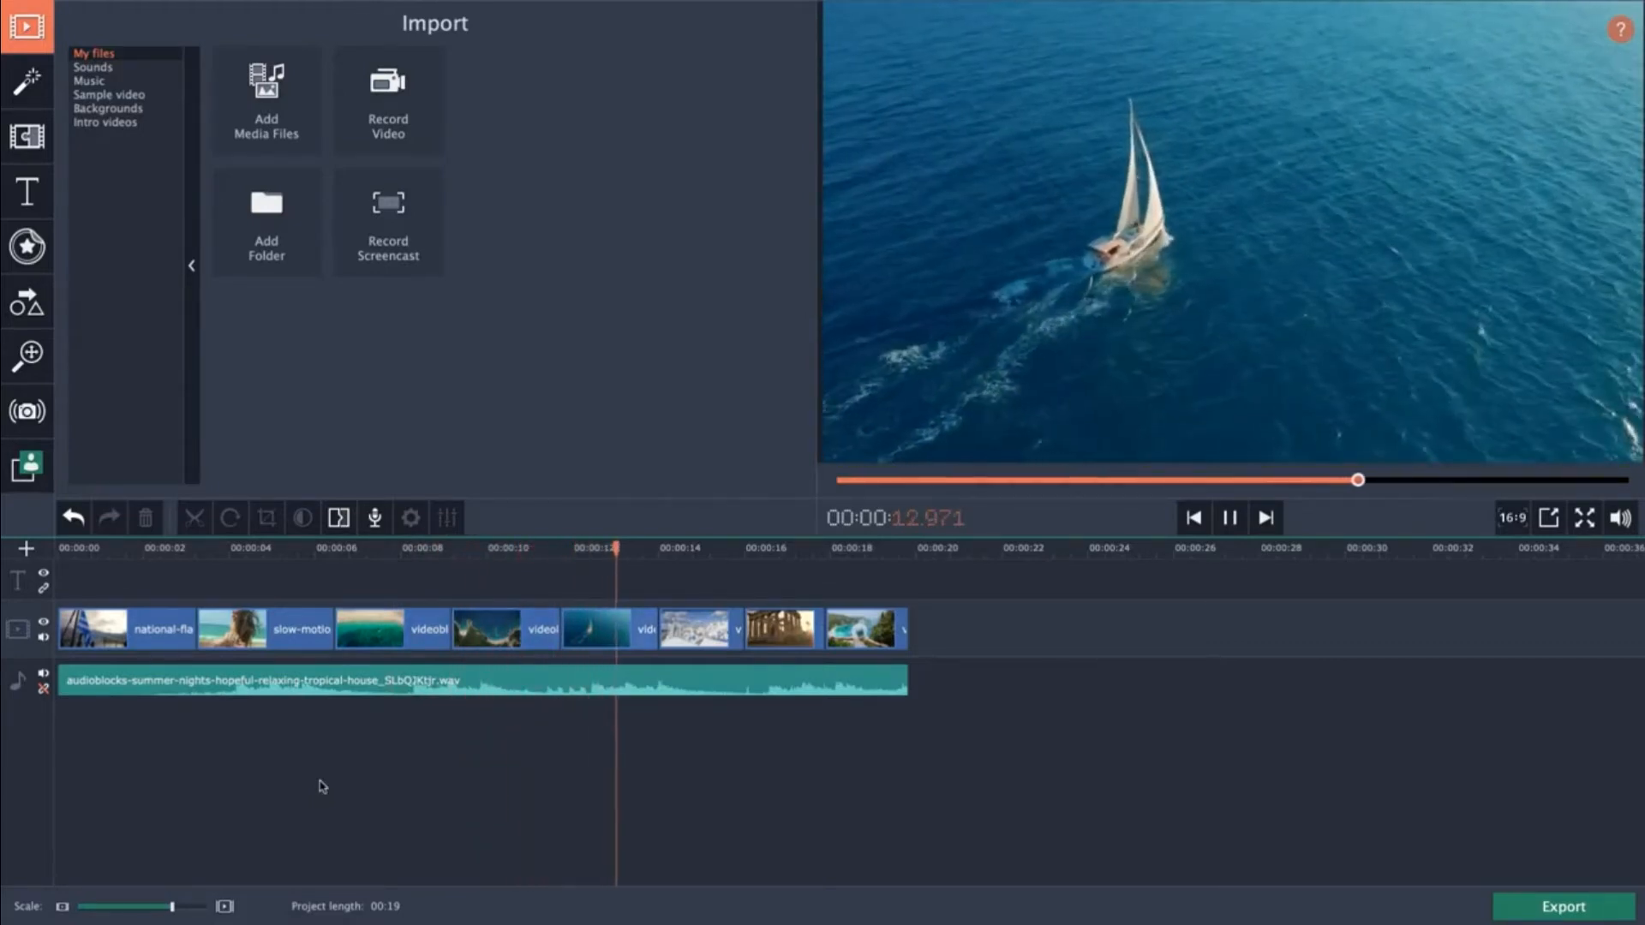
key("space")
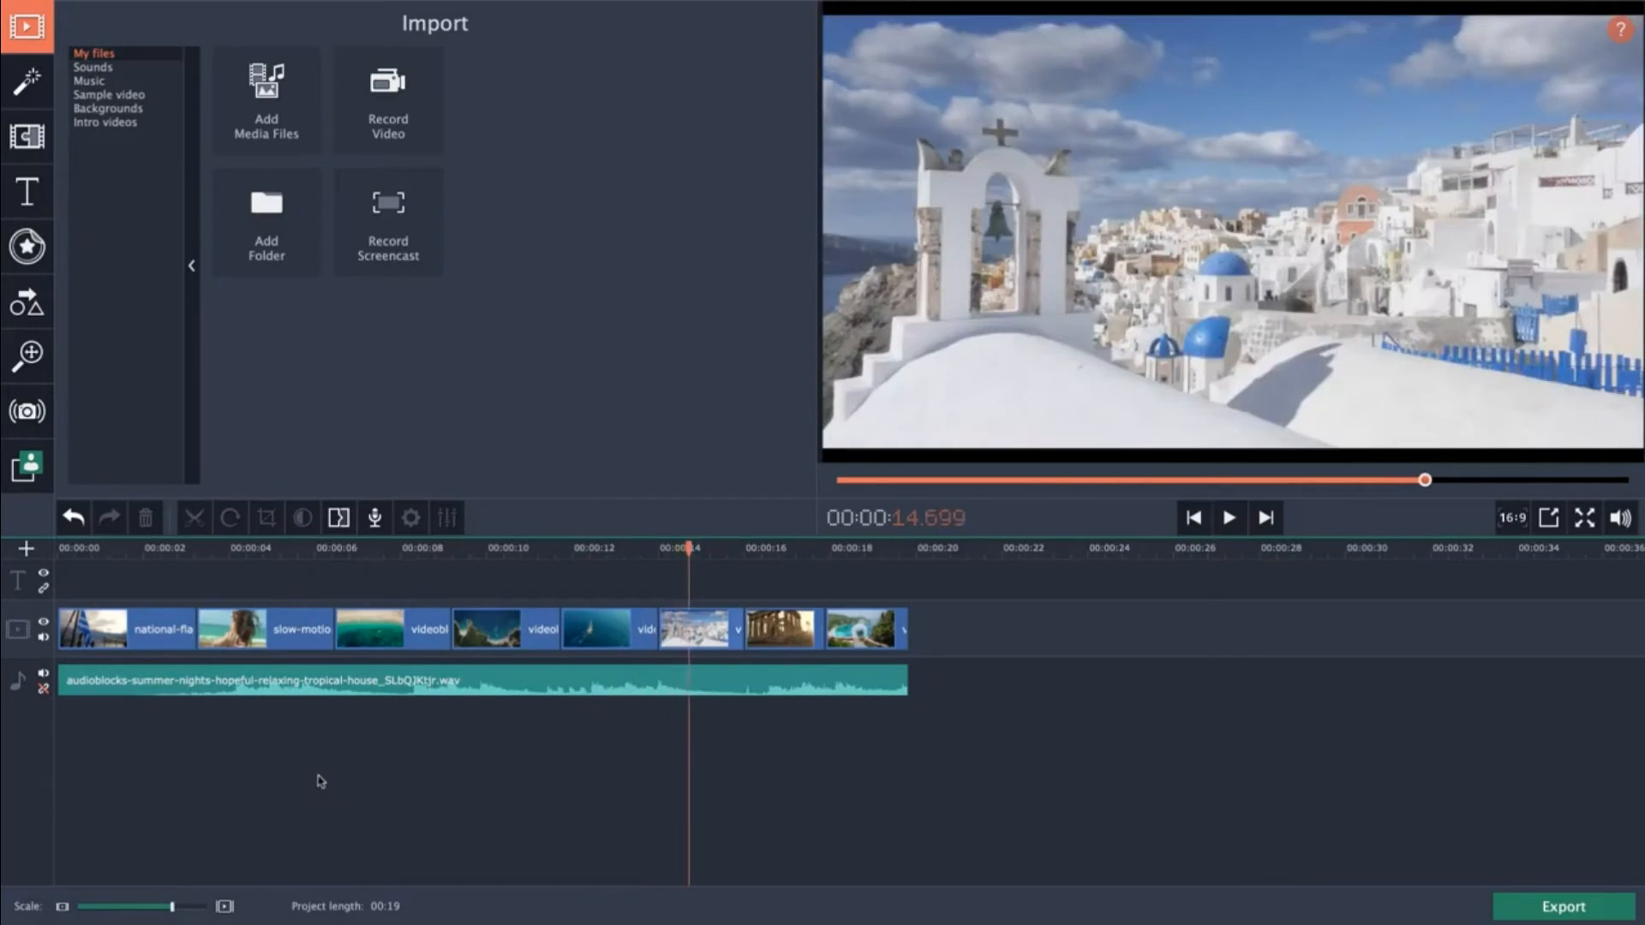
Trim the start of the audio track, then extend its end back to the end of the video clips.
left_click(196, 697)
left_click(172, 683)
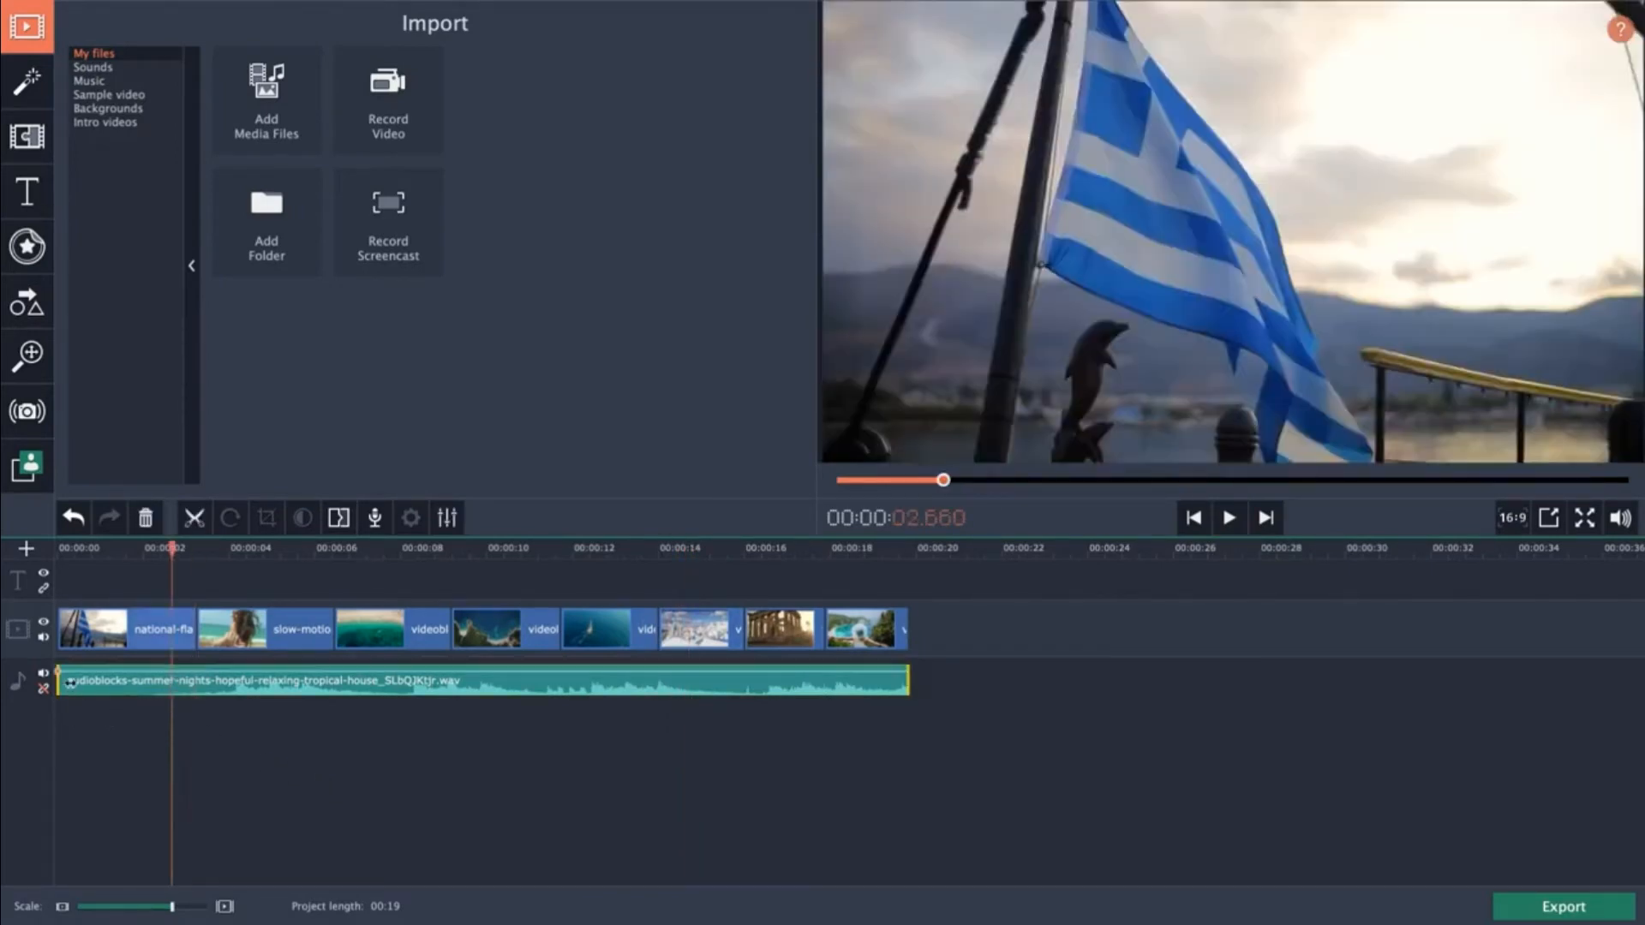
left_click_drag(60, 687, 123, 687)
mouse_move(136, 686)
left_mouse_down()
mouse_move(205, 688)
mouse_move(141, 686)
left_mouse_up()
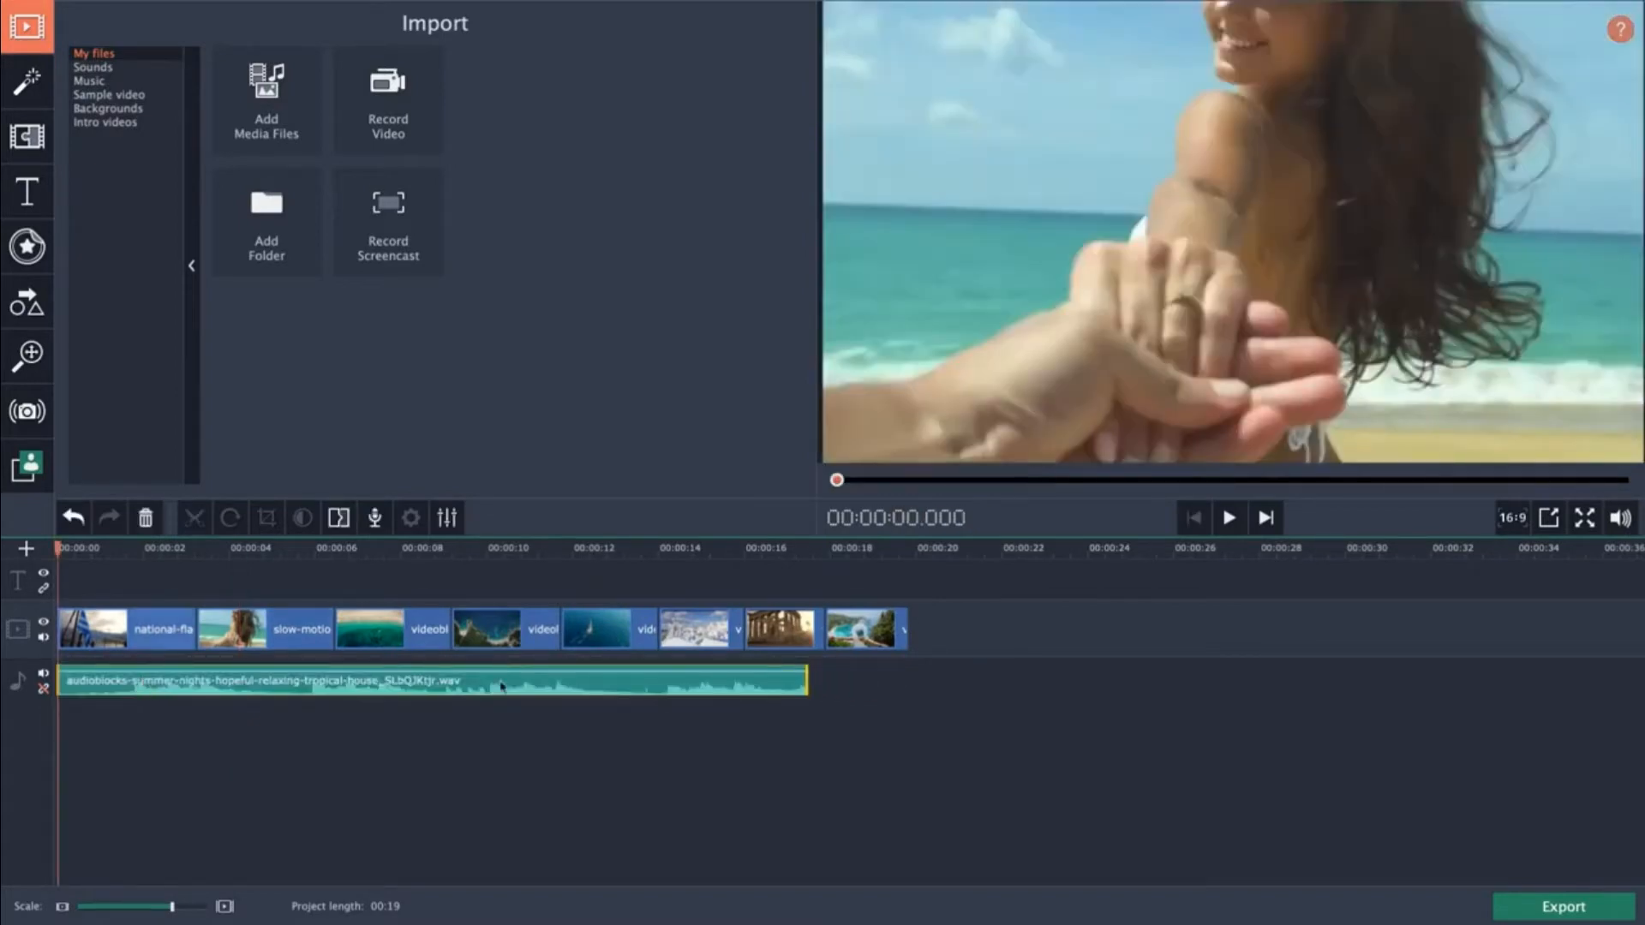
left_click_drag(806, 682, 910, 682)
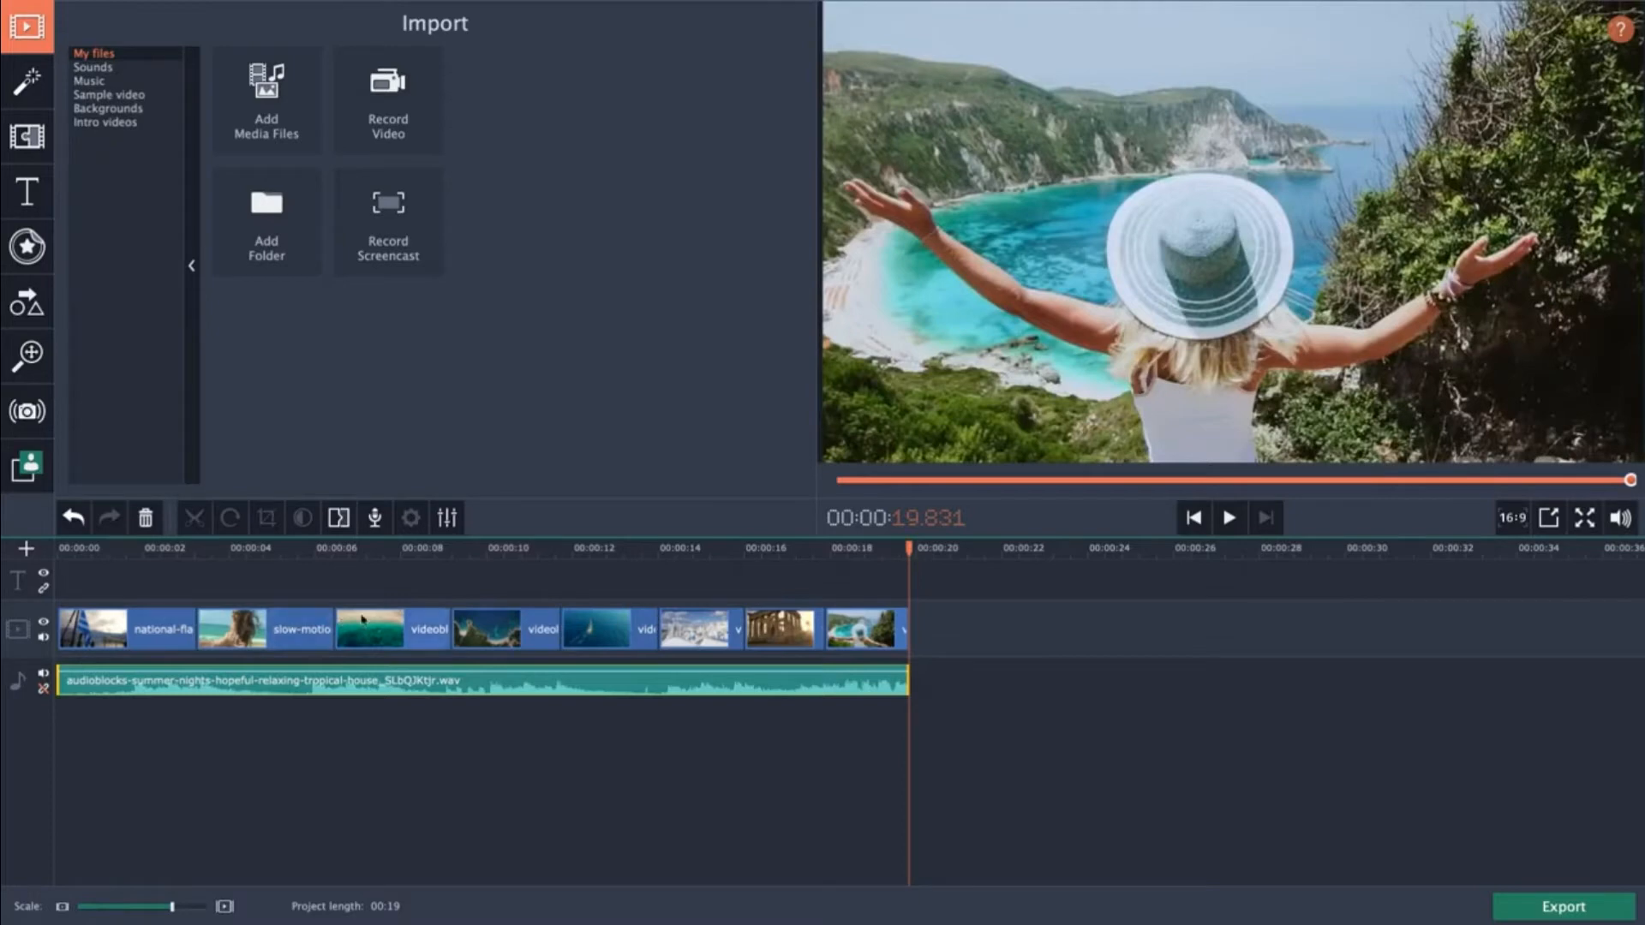
Move the aerial-view clip ahead of the slow-motion clip on the video track.
left_click(272, 561)
left_click(378, 628)
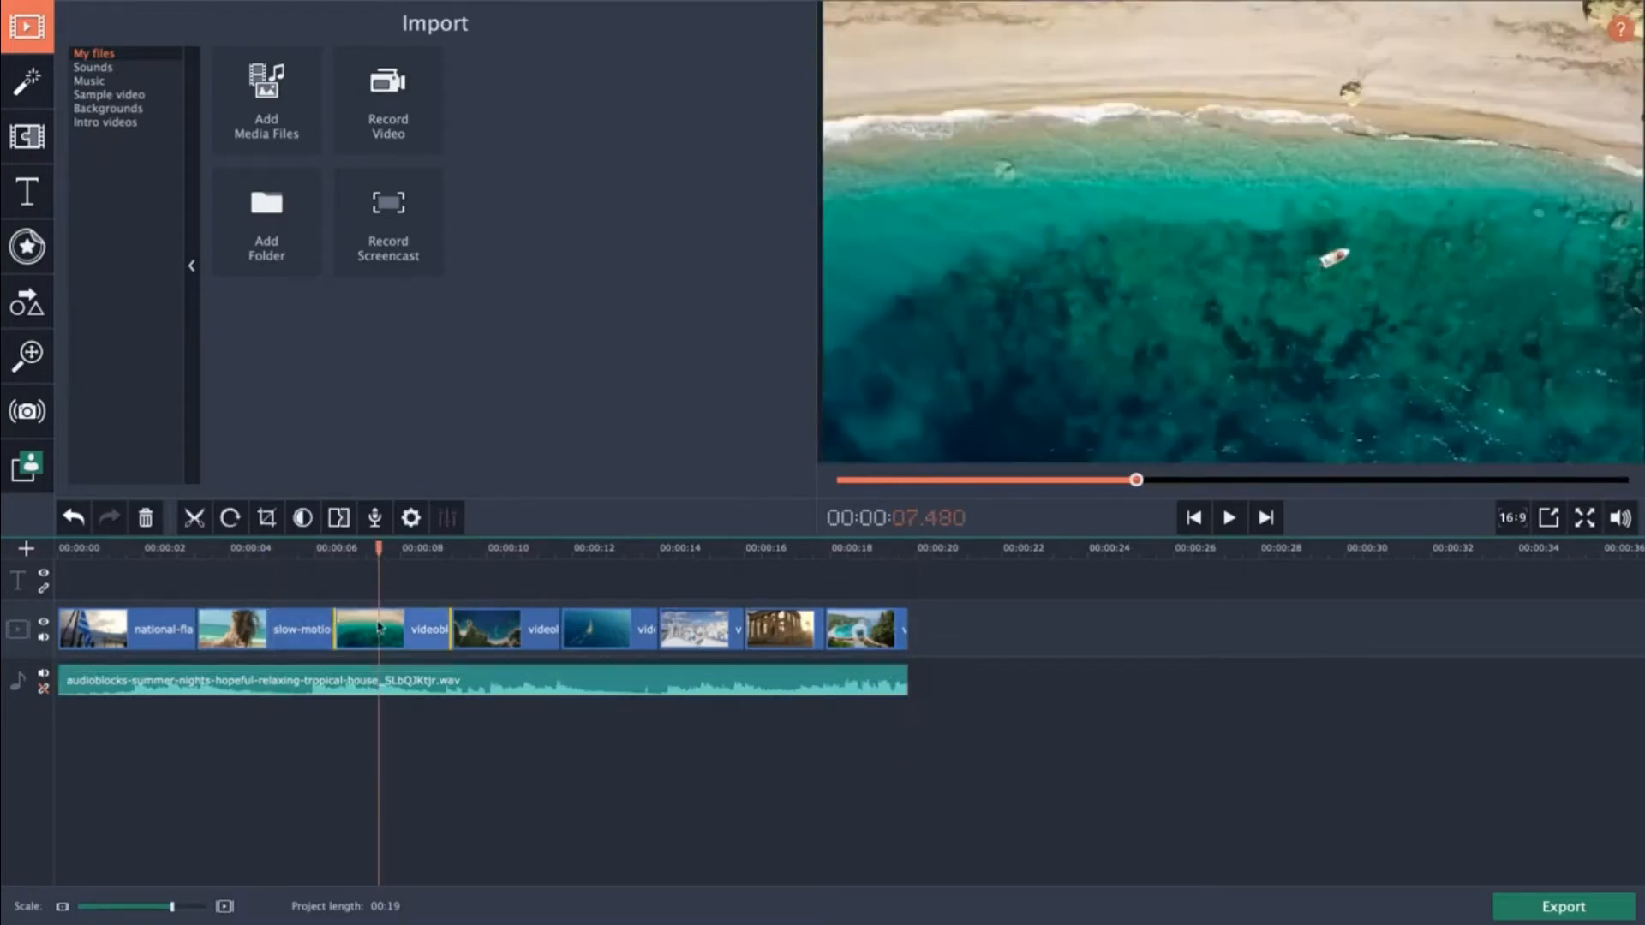
mouse_move(411, 632)
left_mouse_down()
mouse_move(143, 634)
mouse_move(400, 640)
left_mouse_up()
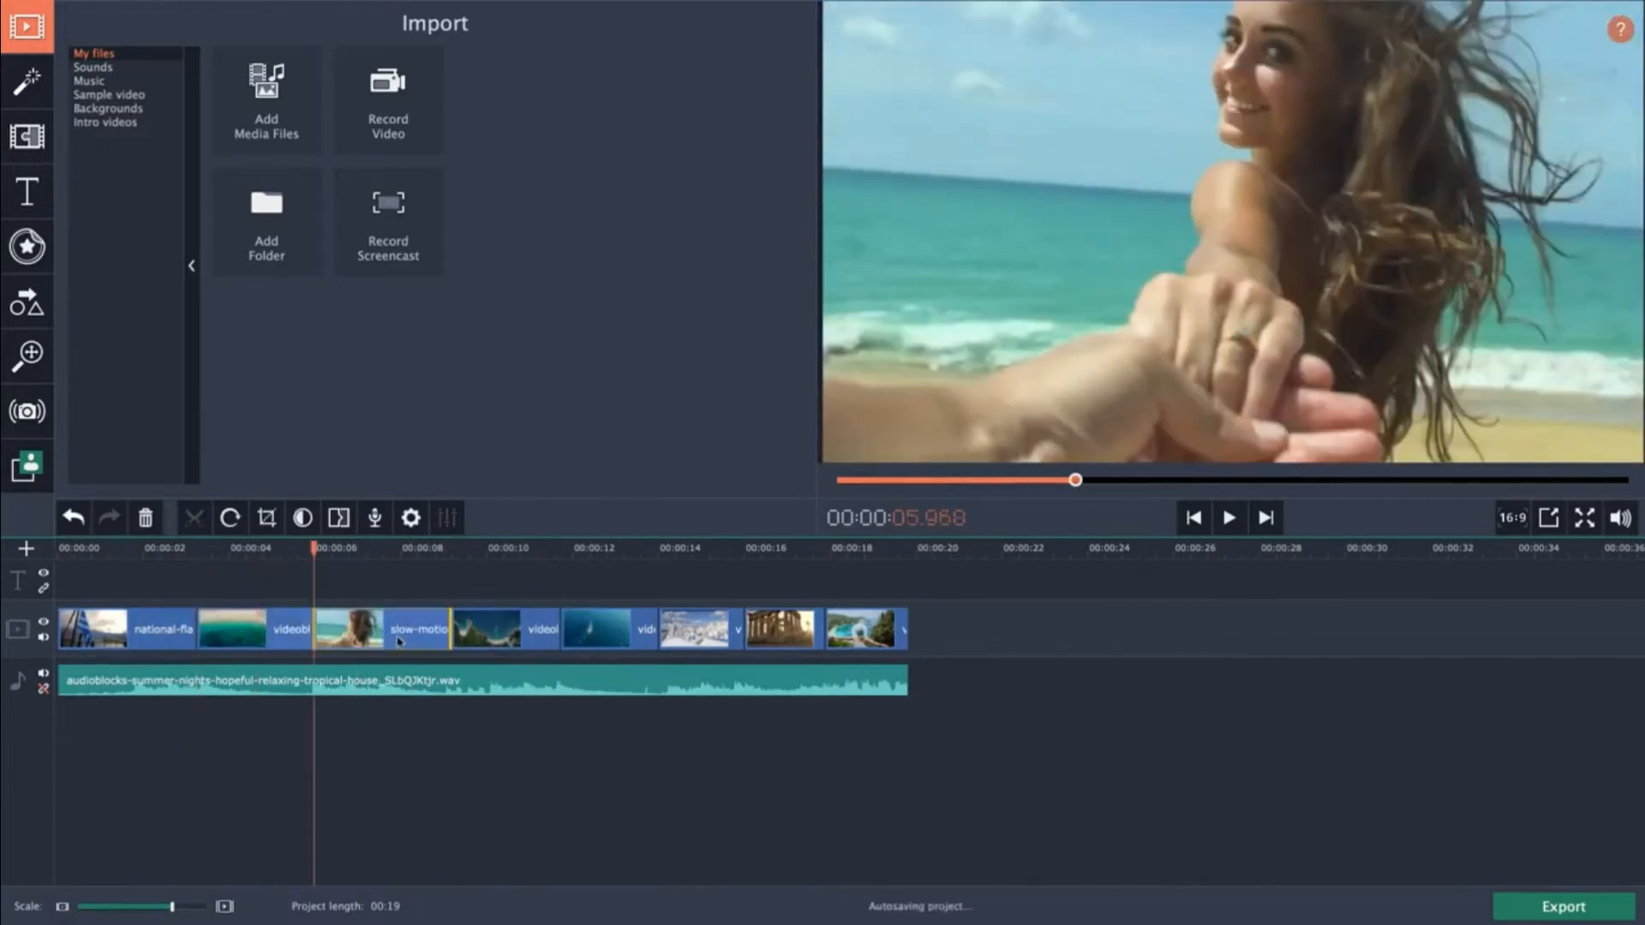
Move the Santorini bell-tower clip ahead of the slow-motion clip on the video track.
left_click_drag(677, 636, 412, 651)
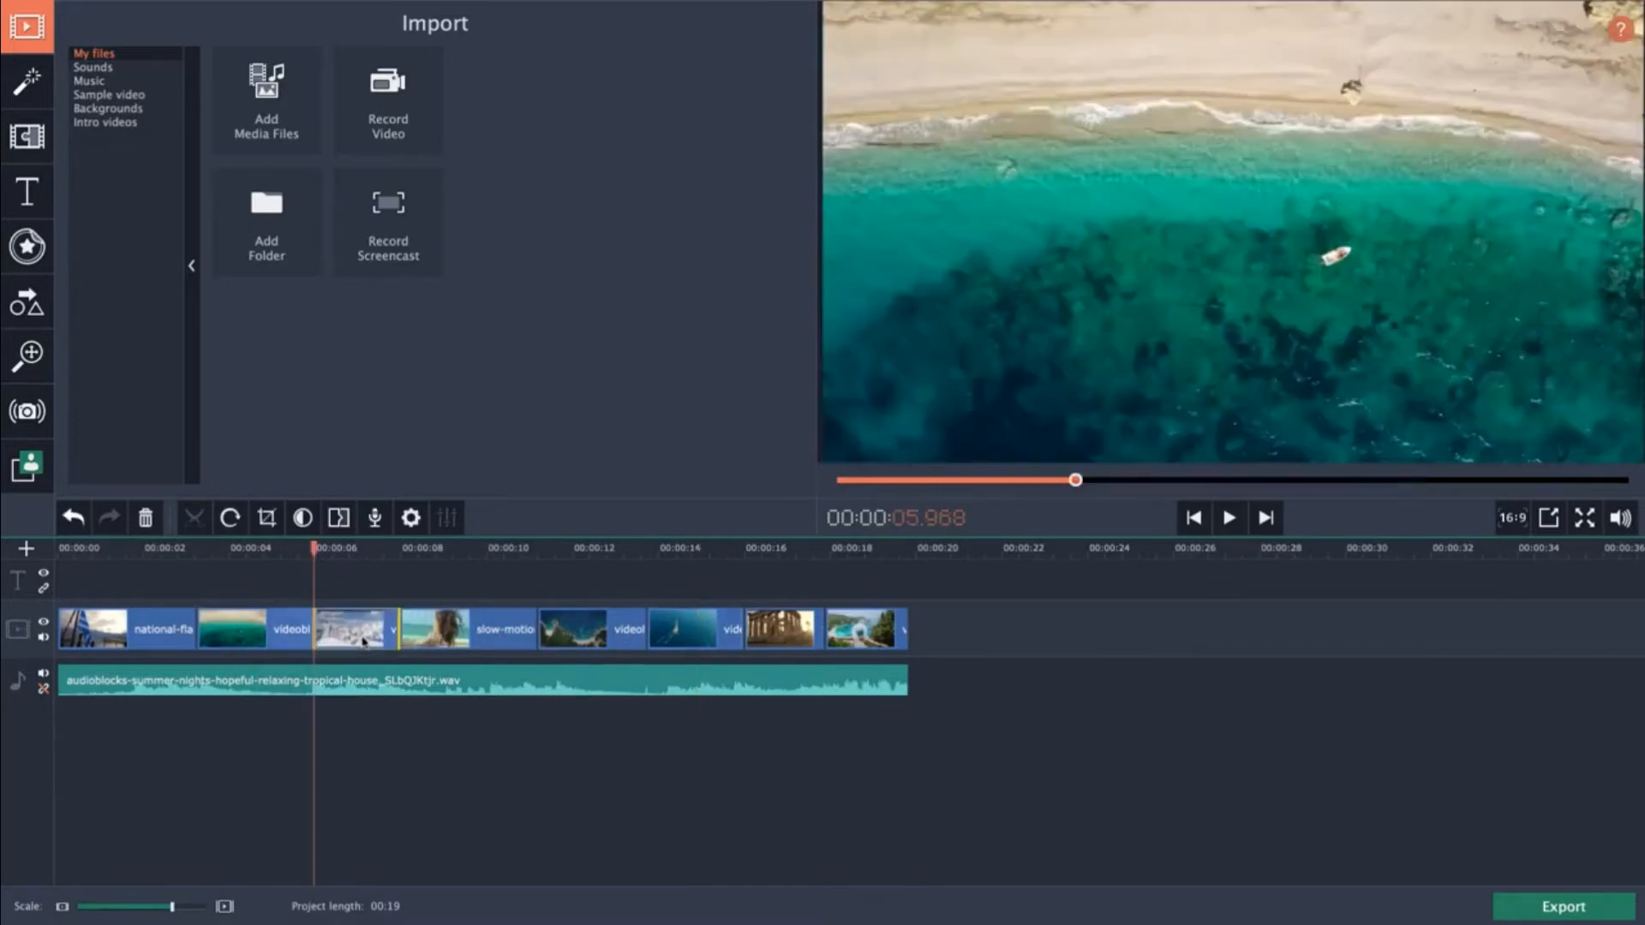
left_click(485, 597)
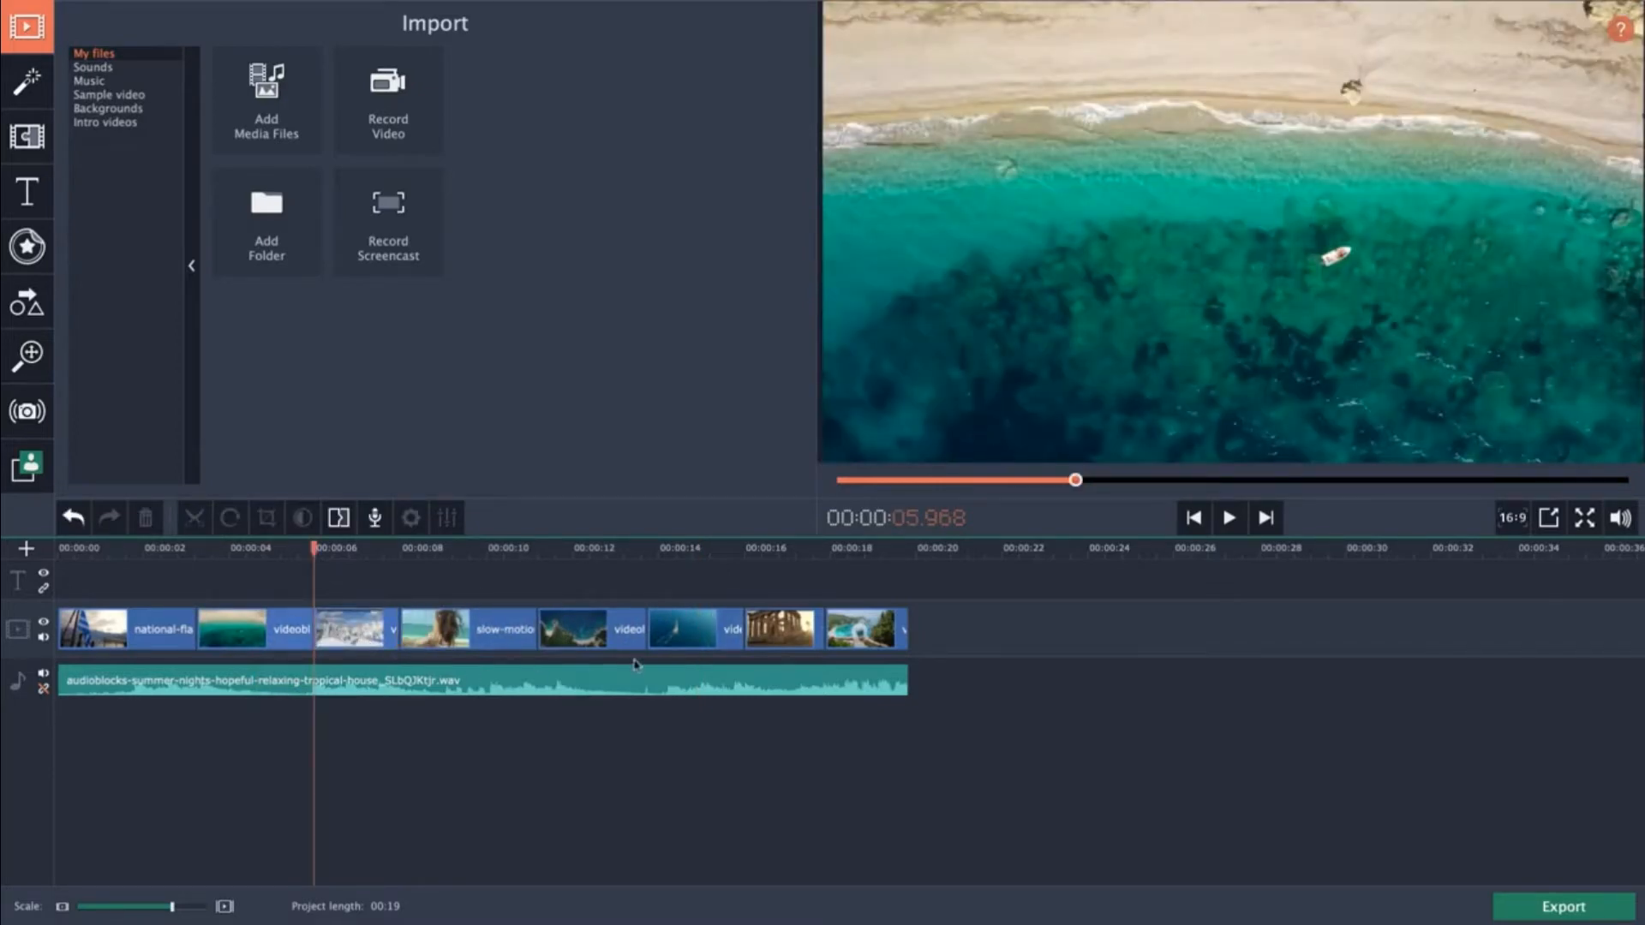
Select several clips on the timeline and reposition the playhead to preview the rearranged sequence.
left_click(420, 632)
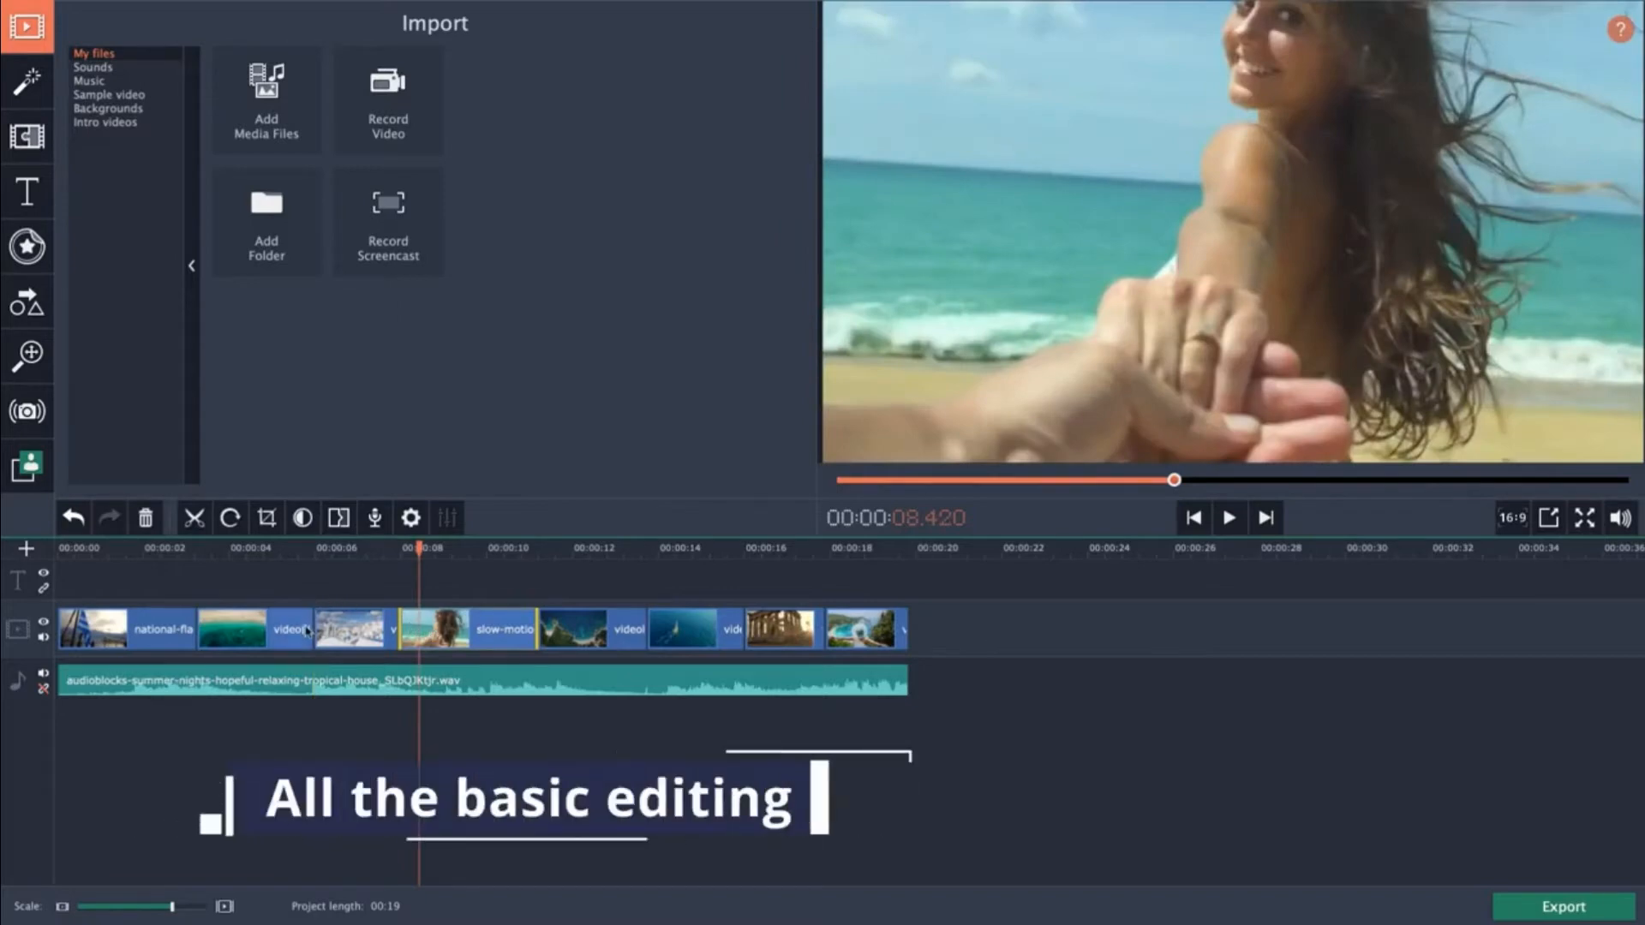
left_click(247, 641)
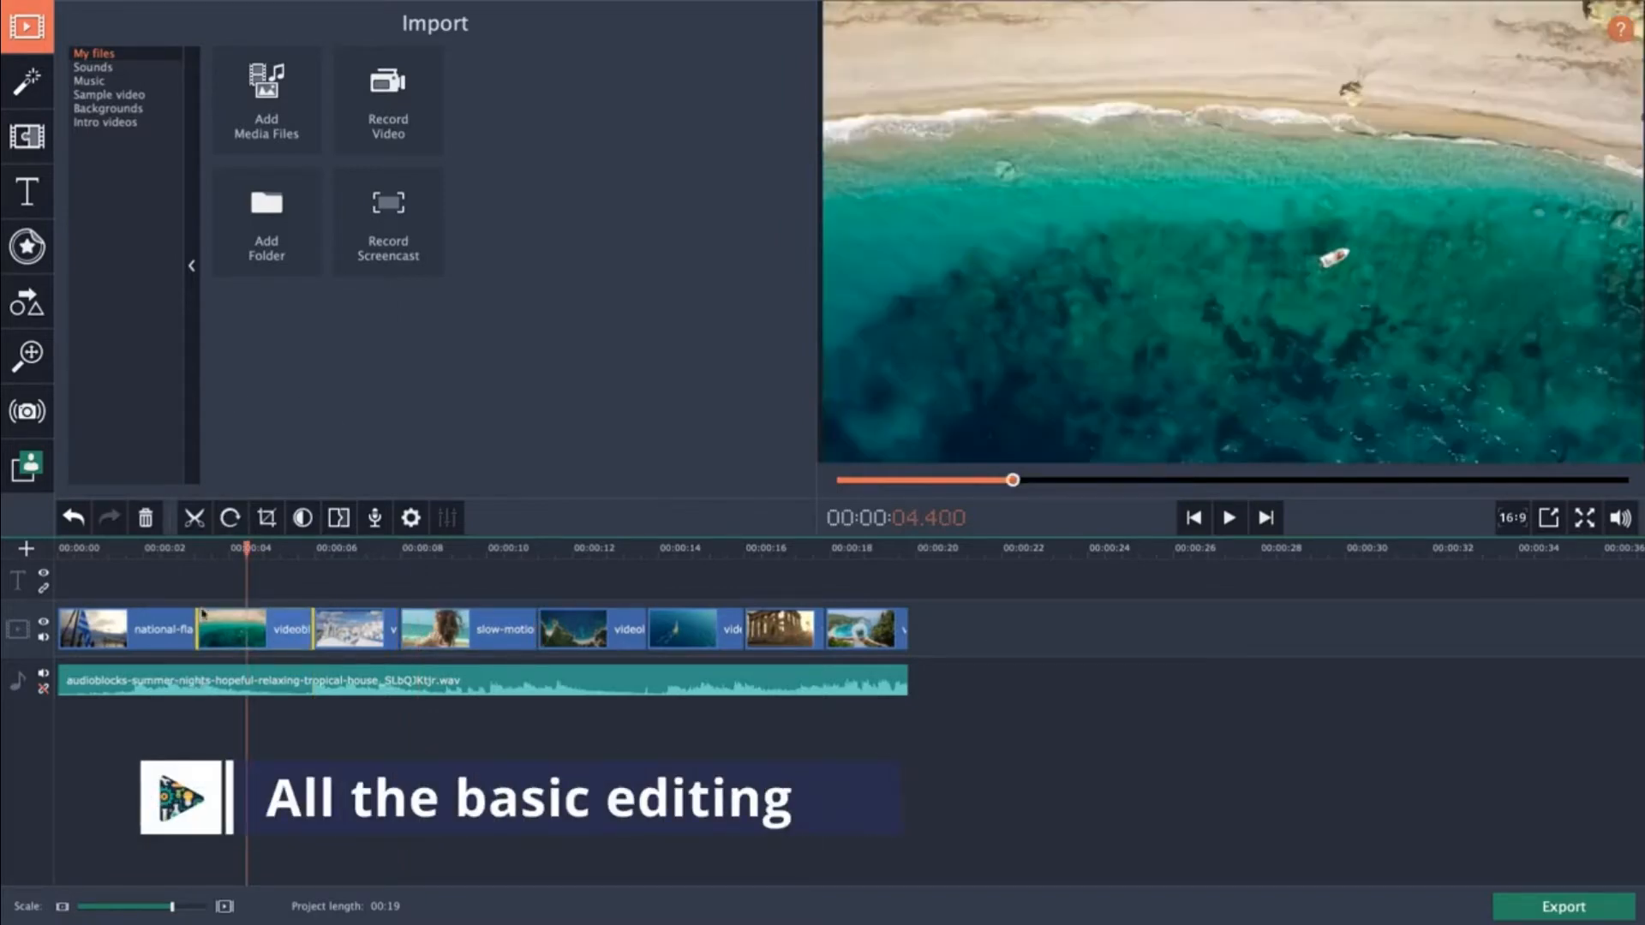
left_click(640, 630)
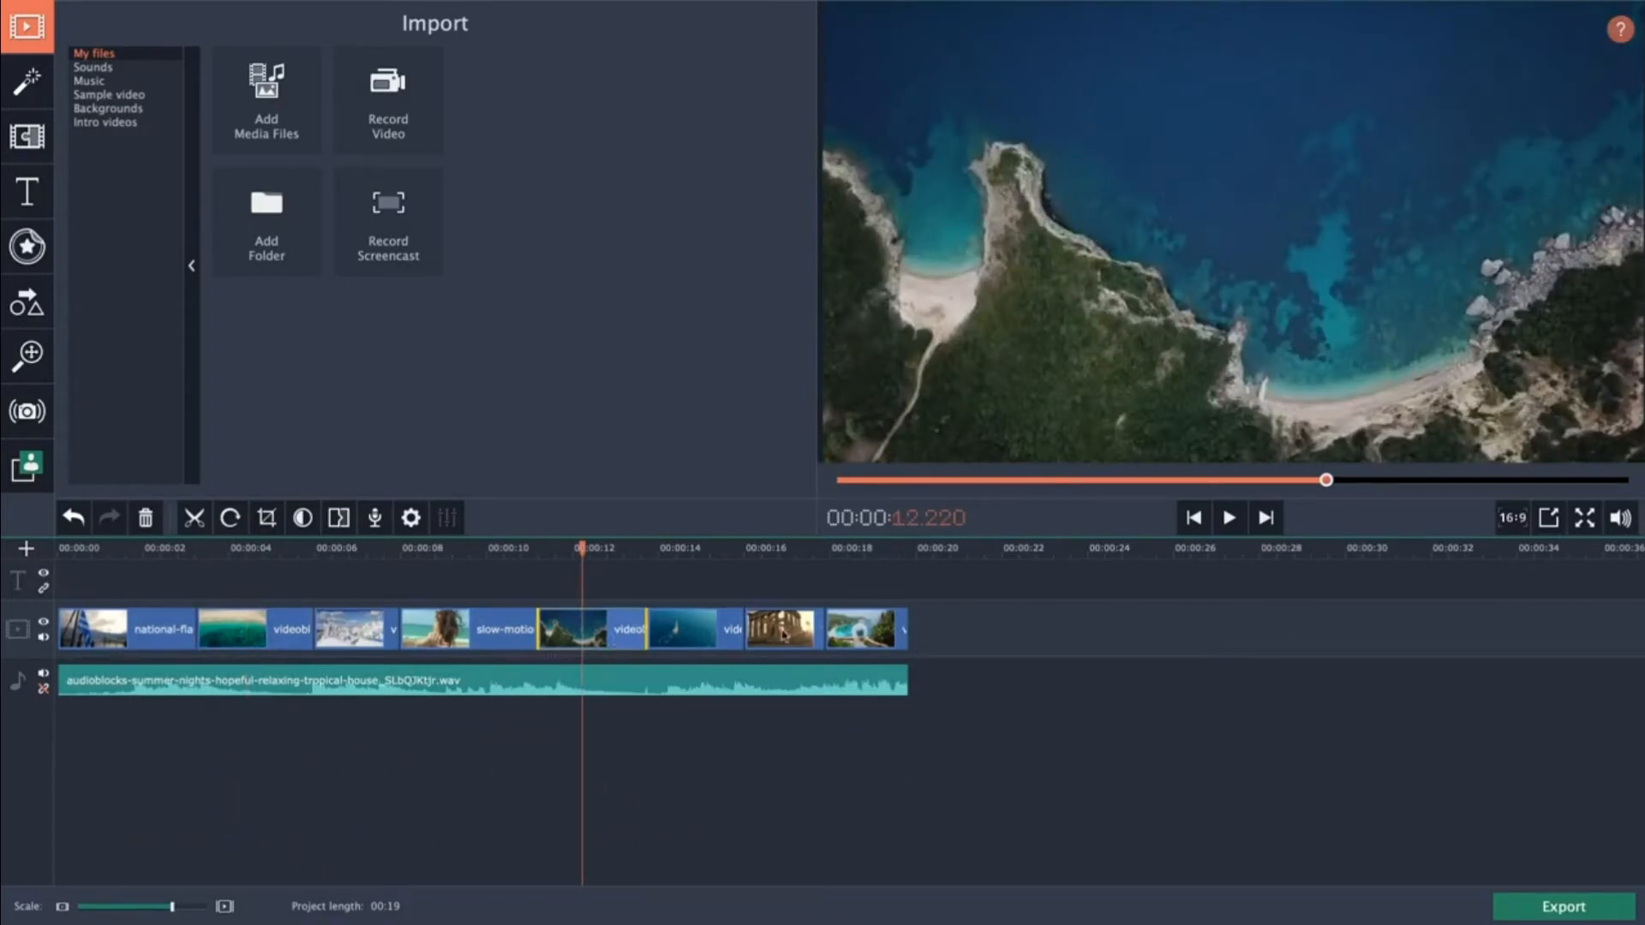
left_click(422, 598)
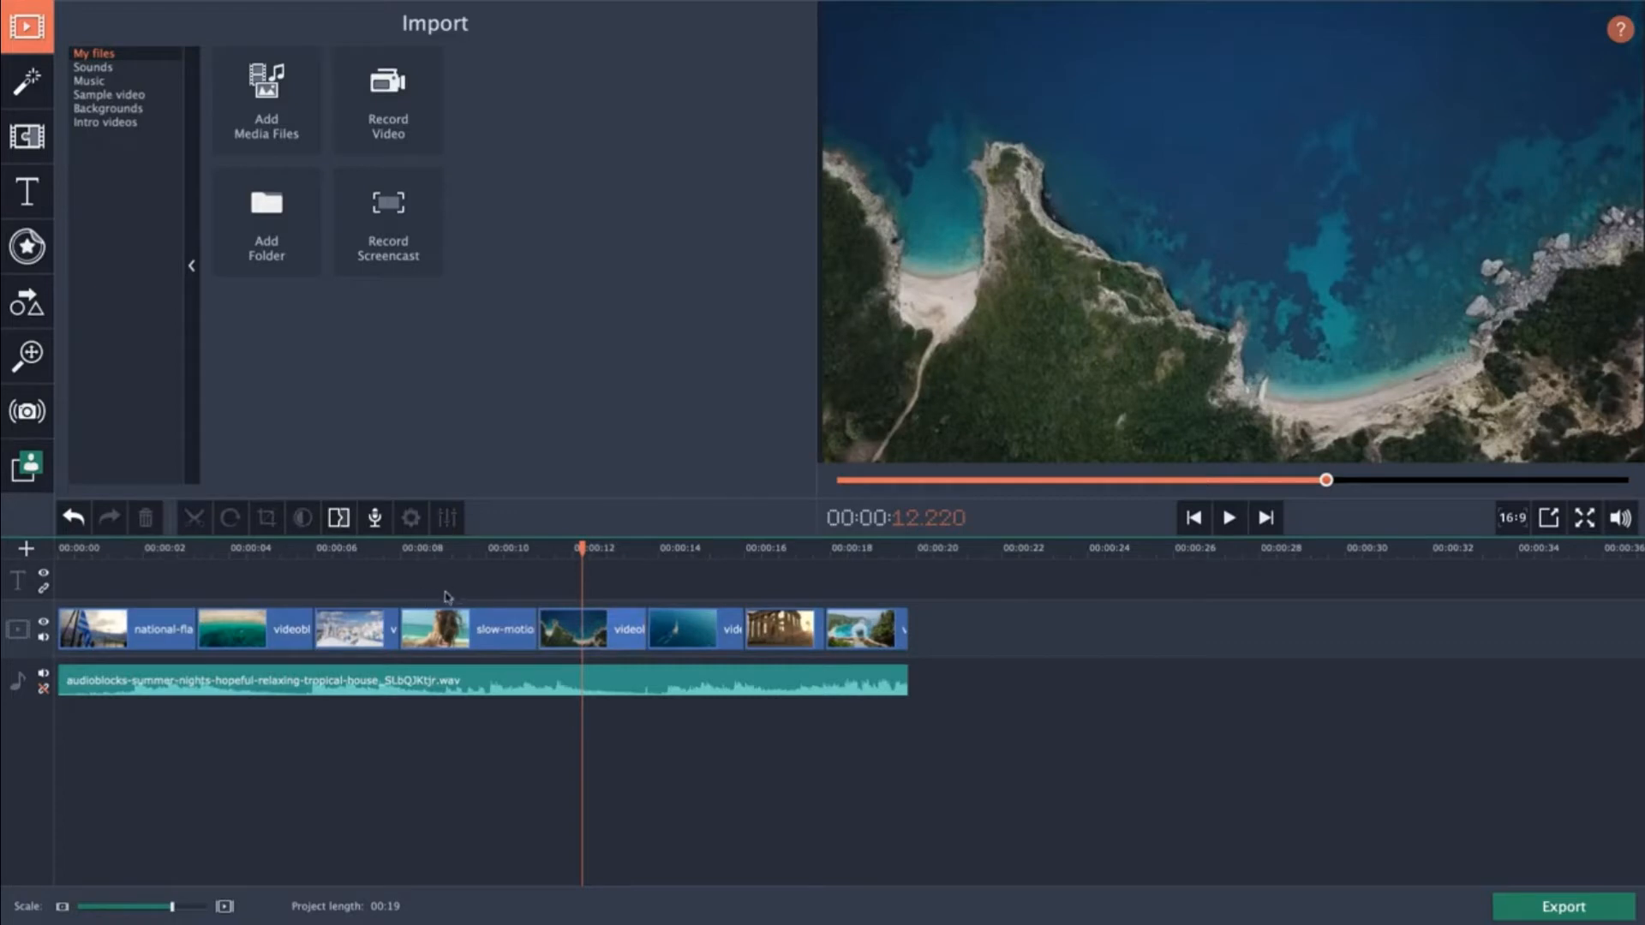
left_click(360, 549)
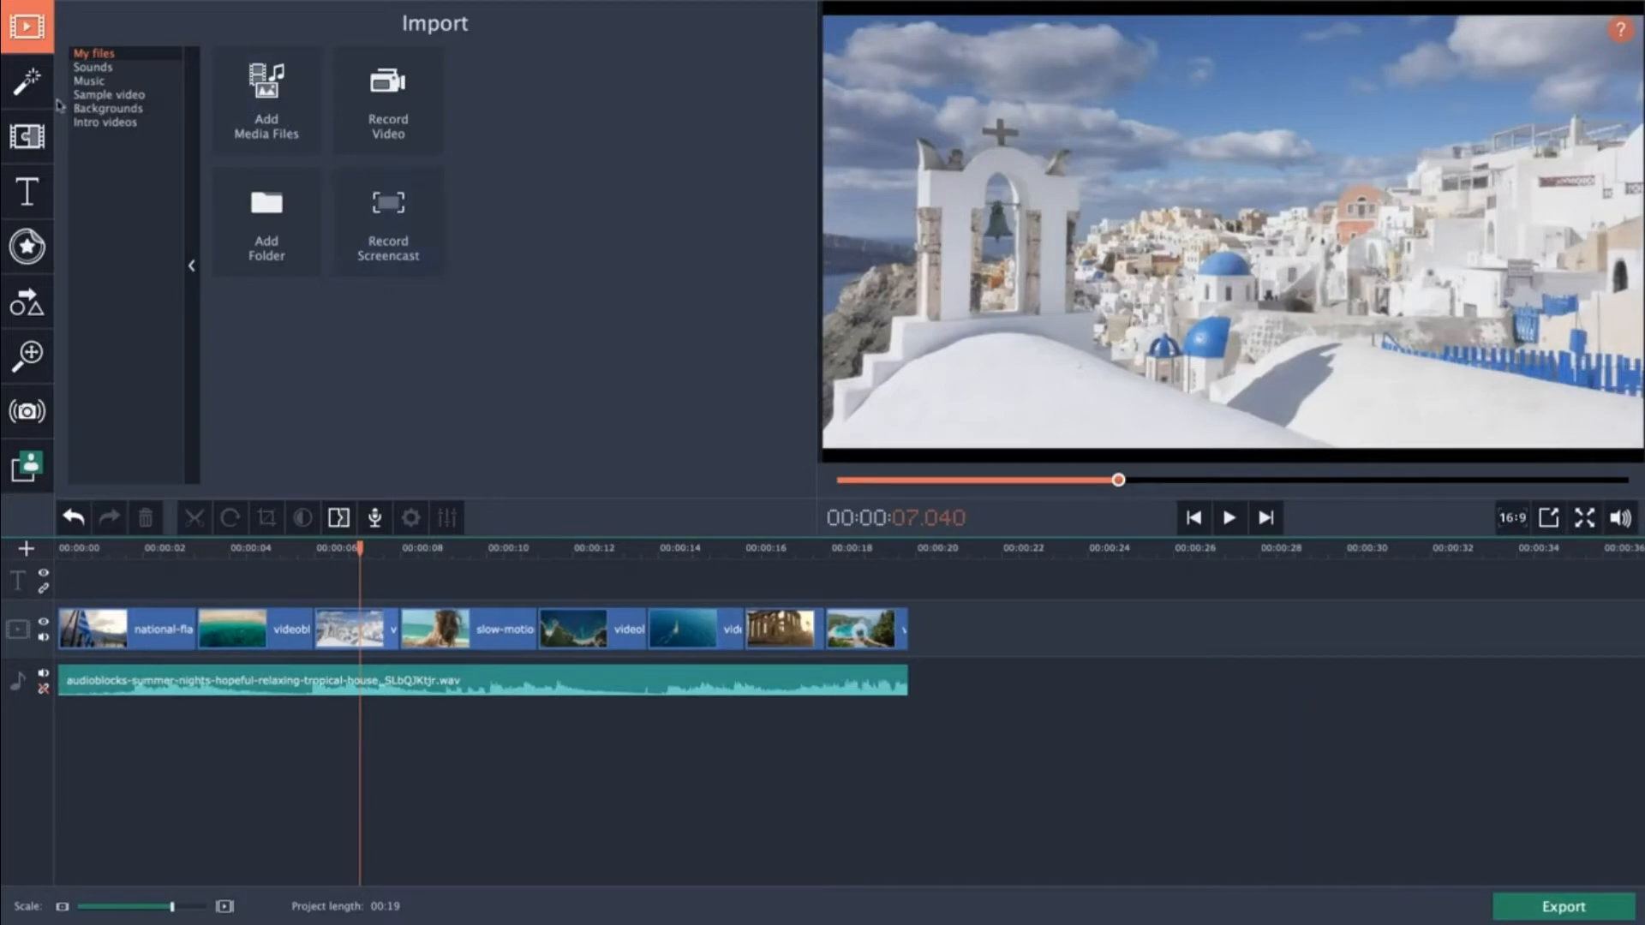
Open the filters collection and preview several Featured and Adjustments filters such as Flip, Mirror and Kaleidoscope.
left_click(31, 86)
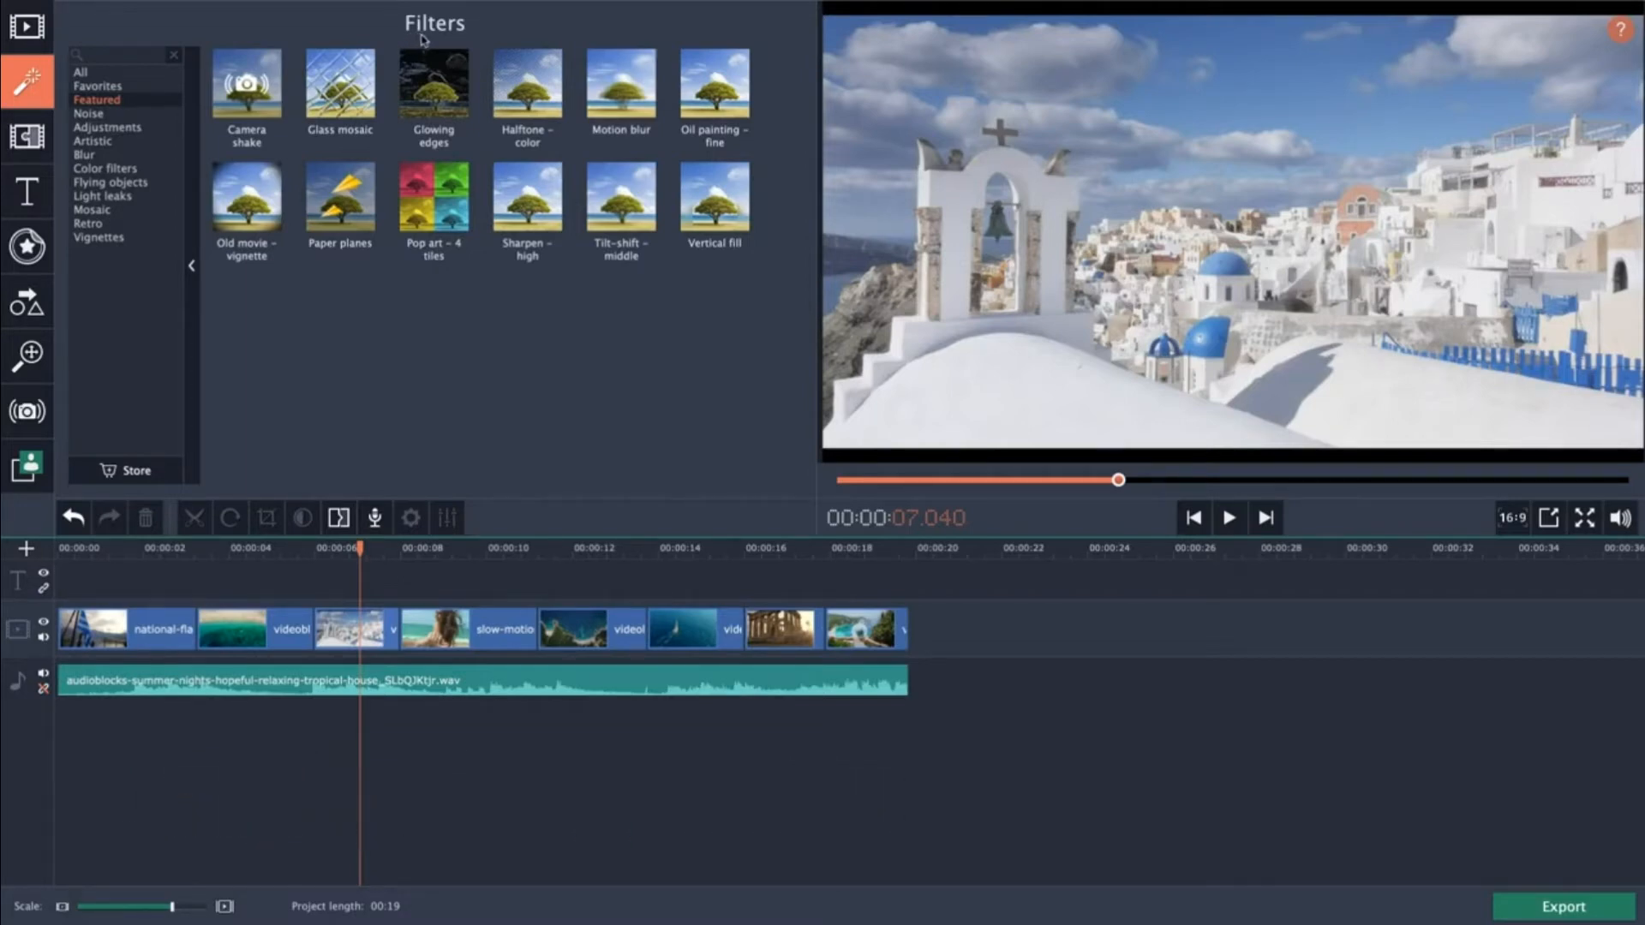
left_click(524, 192)
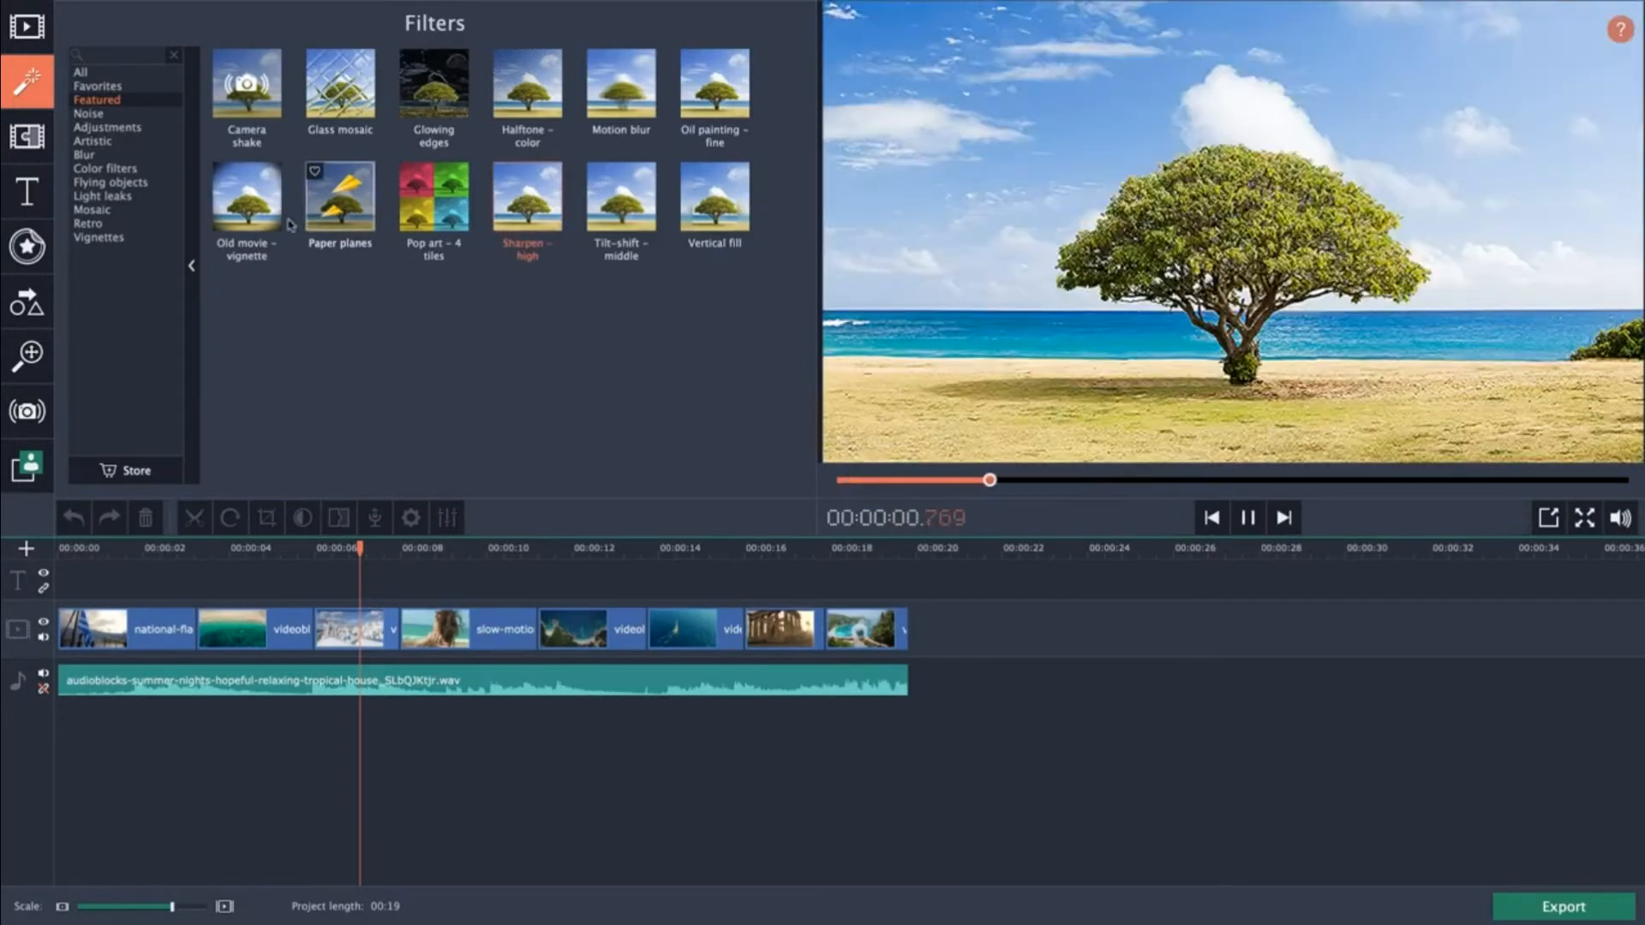
left_click(99, 127)
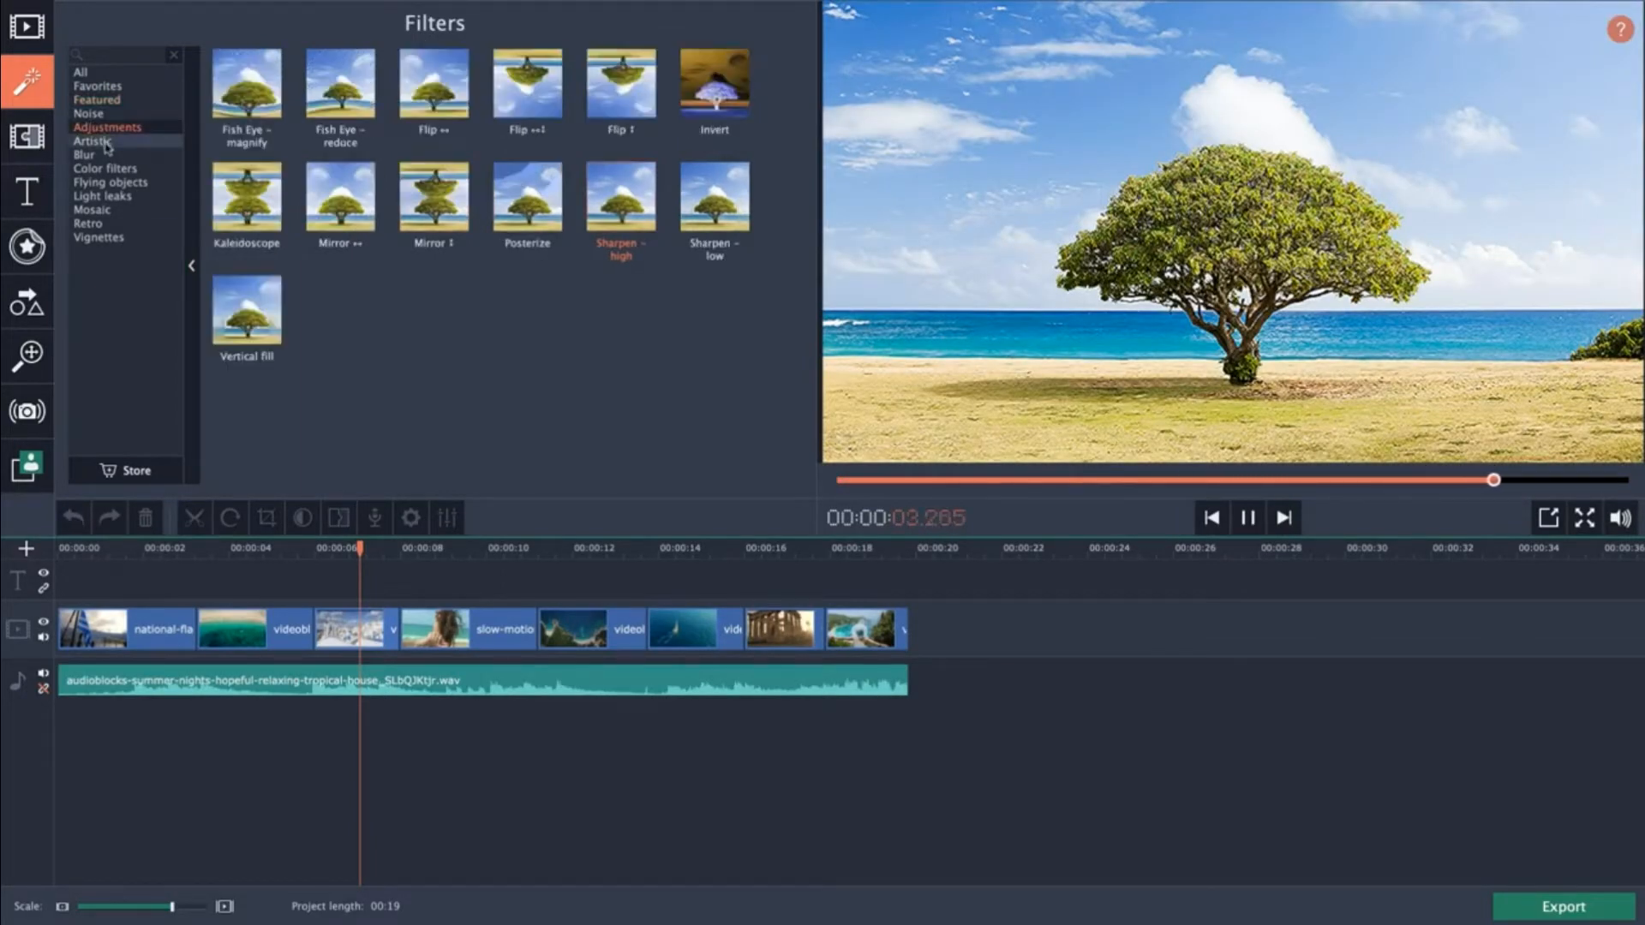
left_click(105, 142)
left_click(110, 130)
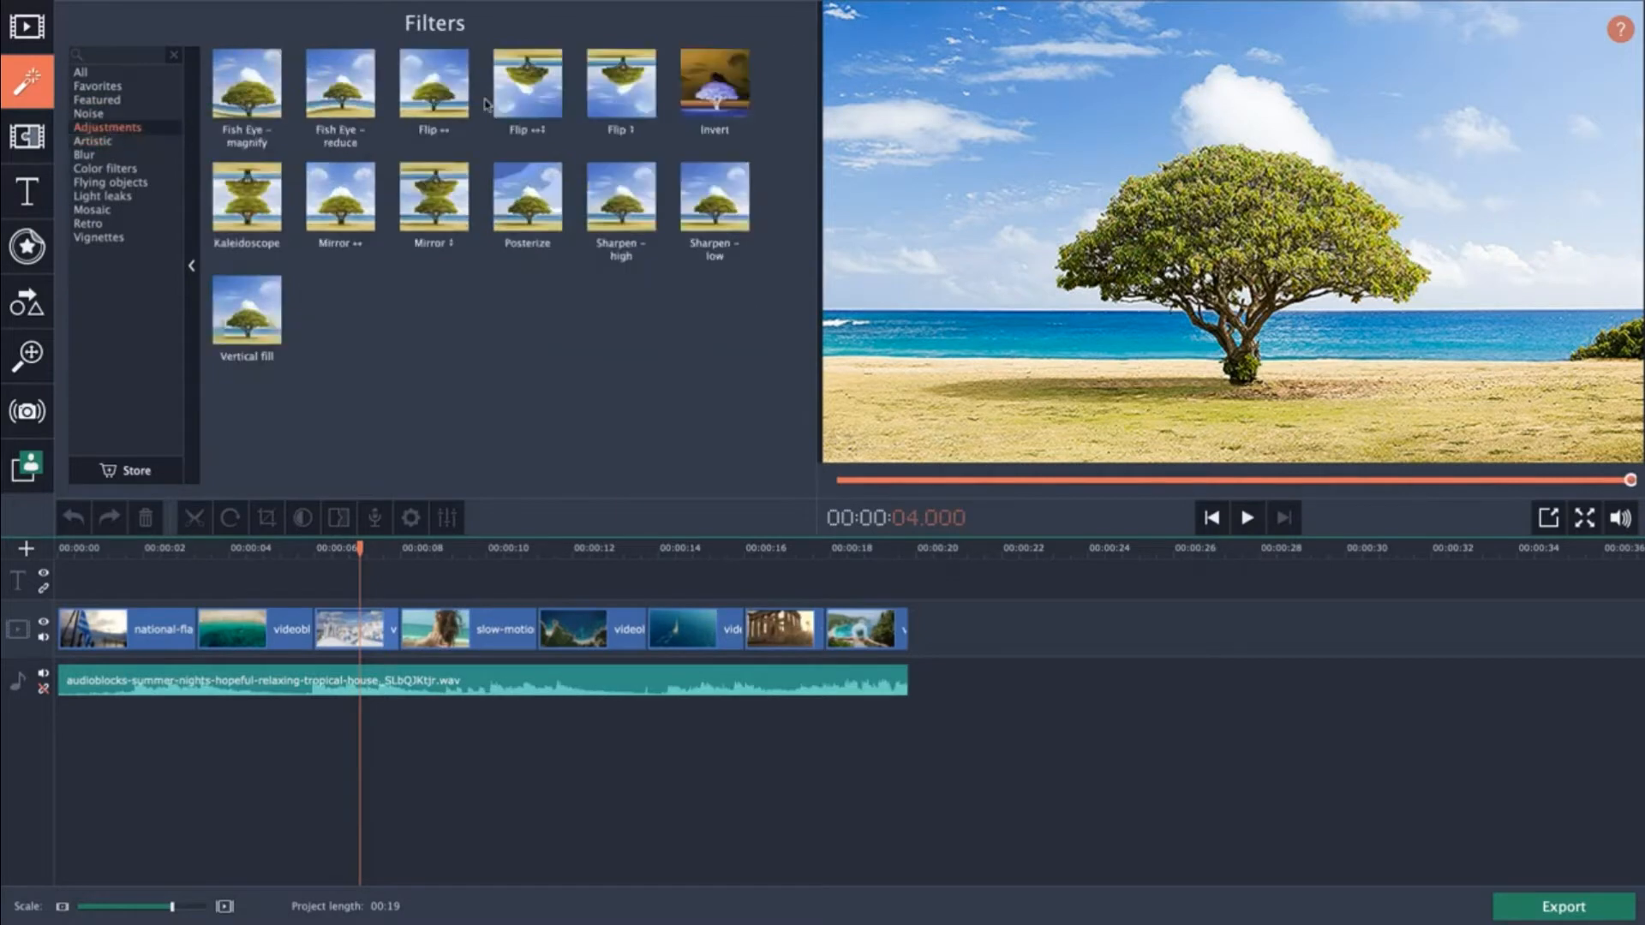
left_click(527, 86)
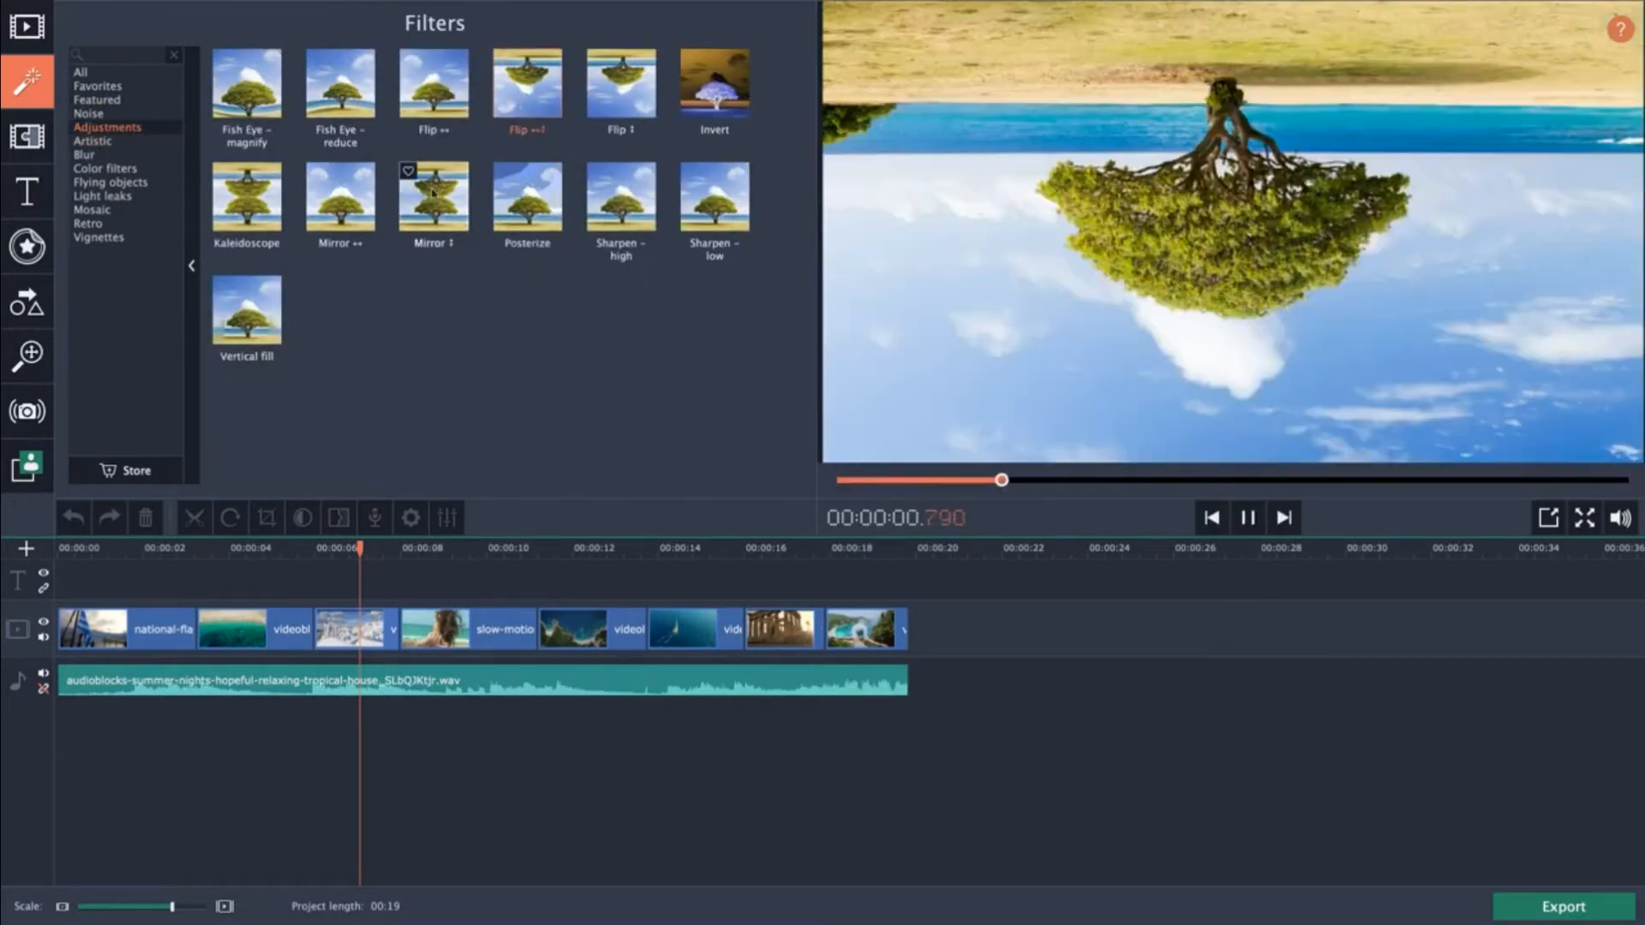
left_click(342, 196)
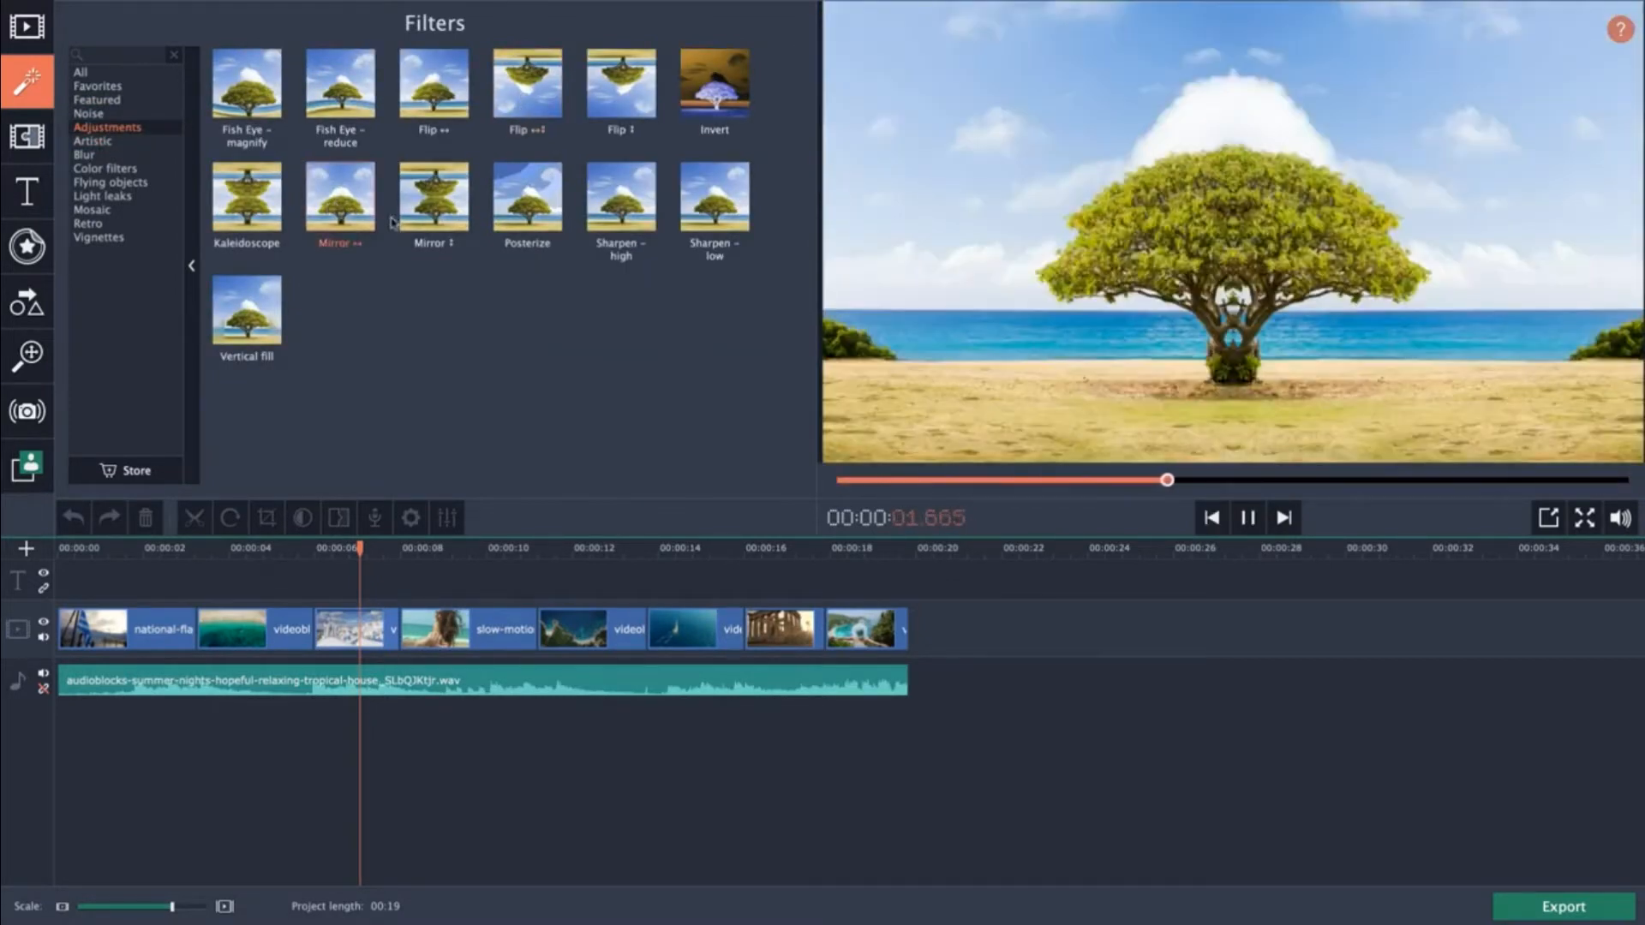
left_click(434, 85)
left_click(276, 199)
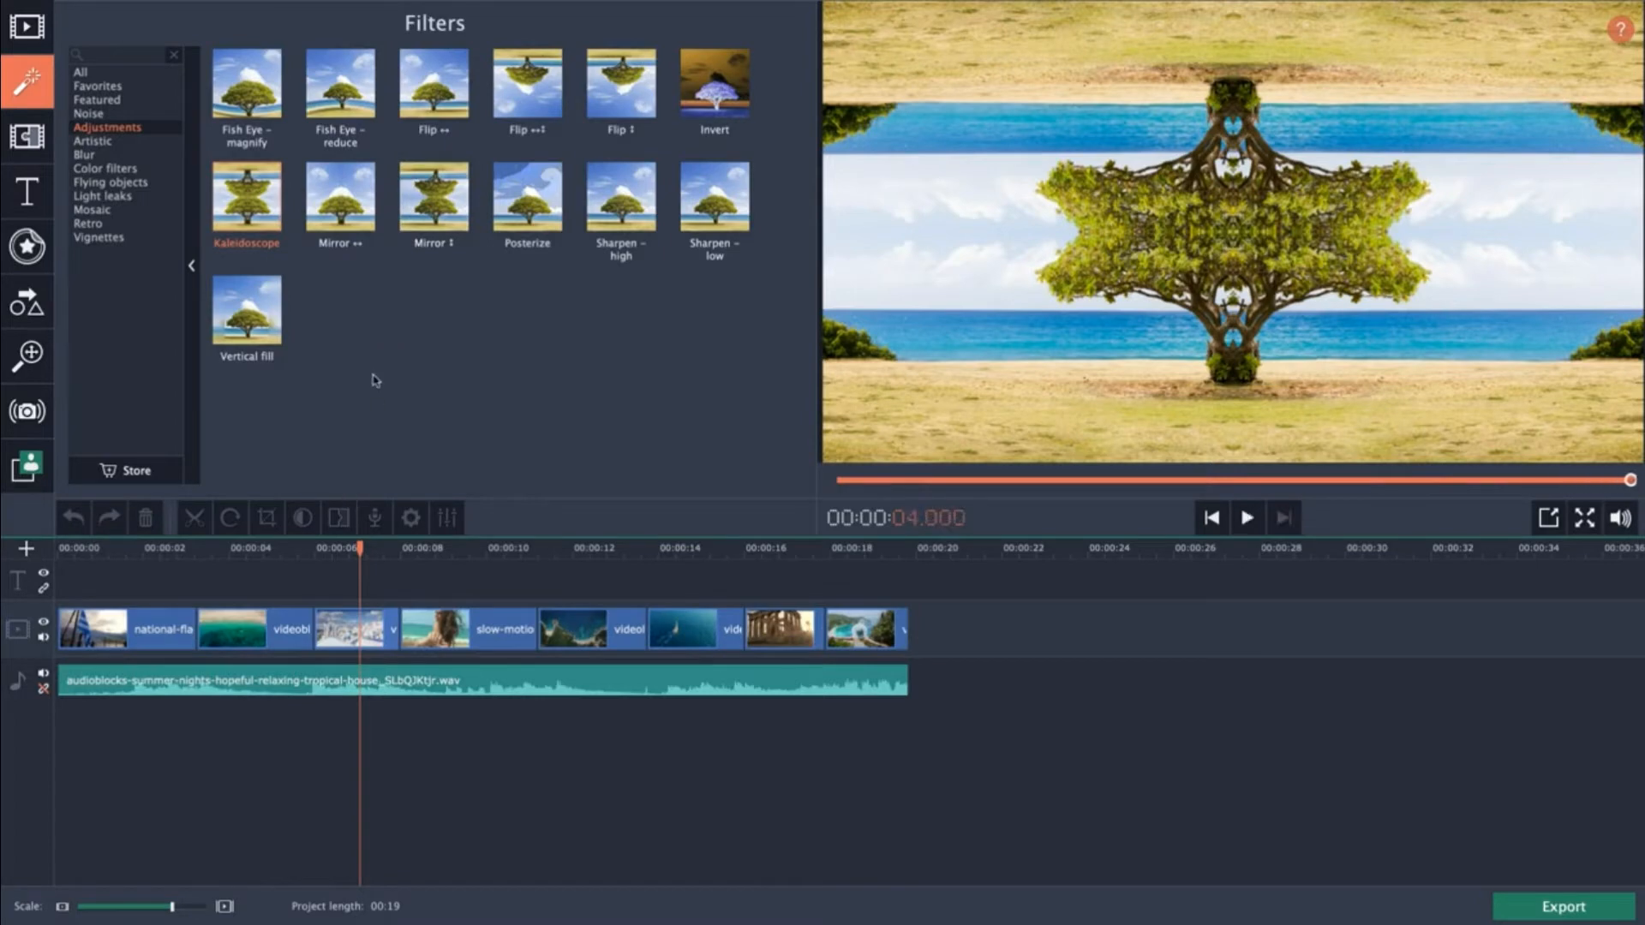
Apply the Kaleidoscope filter to the aerial beach clip and play it back briefly.
left_click(246, 555)
left_click(248, 632)
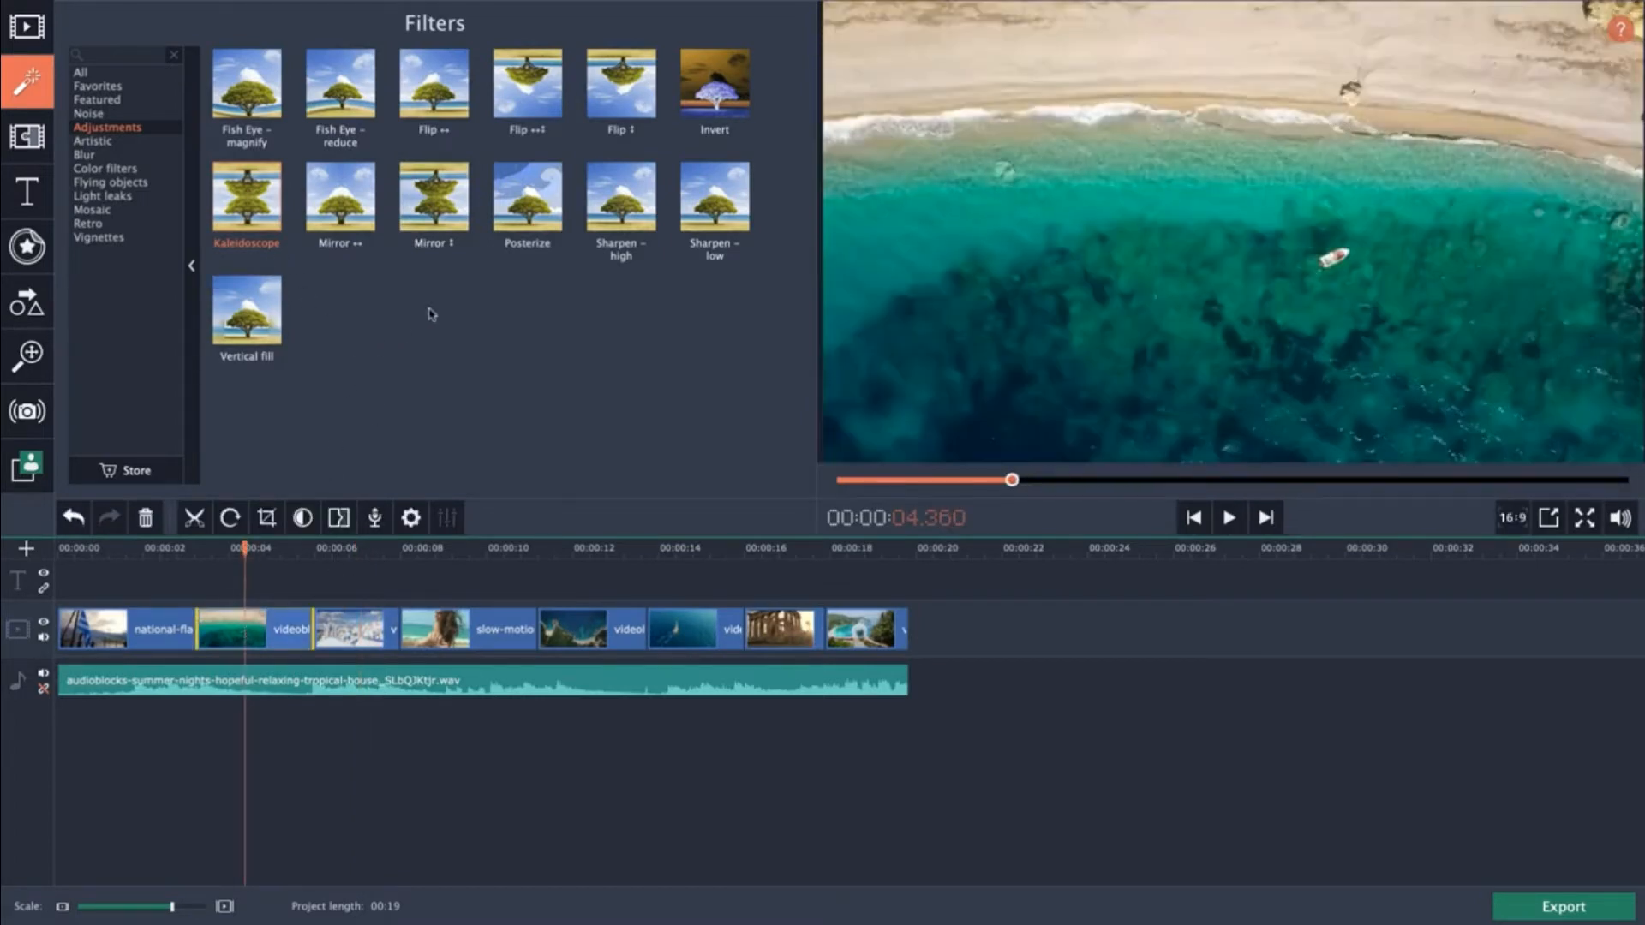
mouse_move(250, 206)
left_mouse_down()
mouse_move(248, 224)
mouse_move(236, 197)
mouse_move(249, 629)
left_mouse_up()
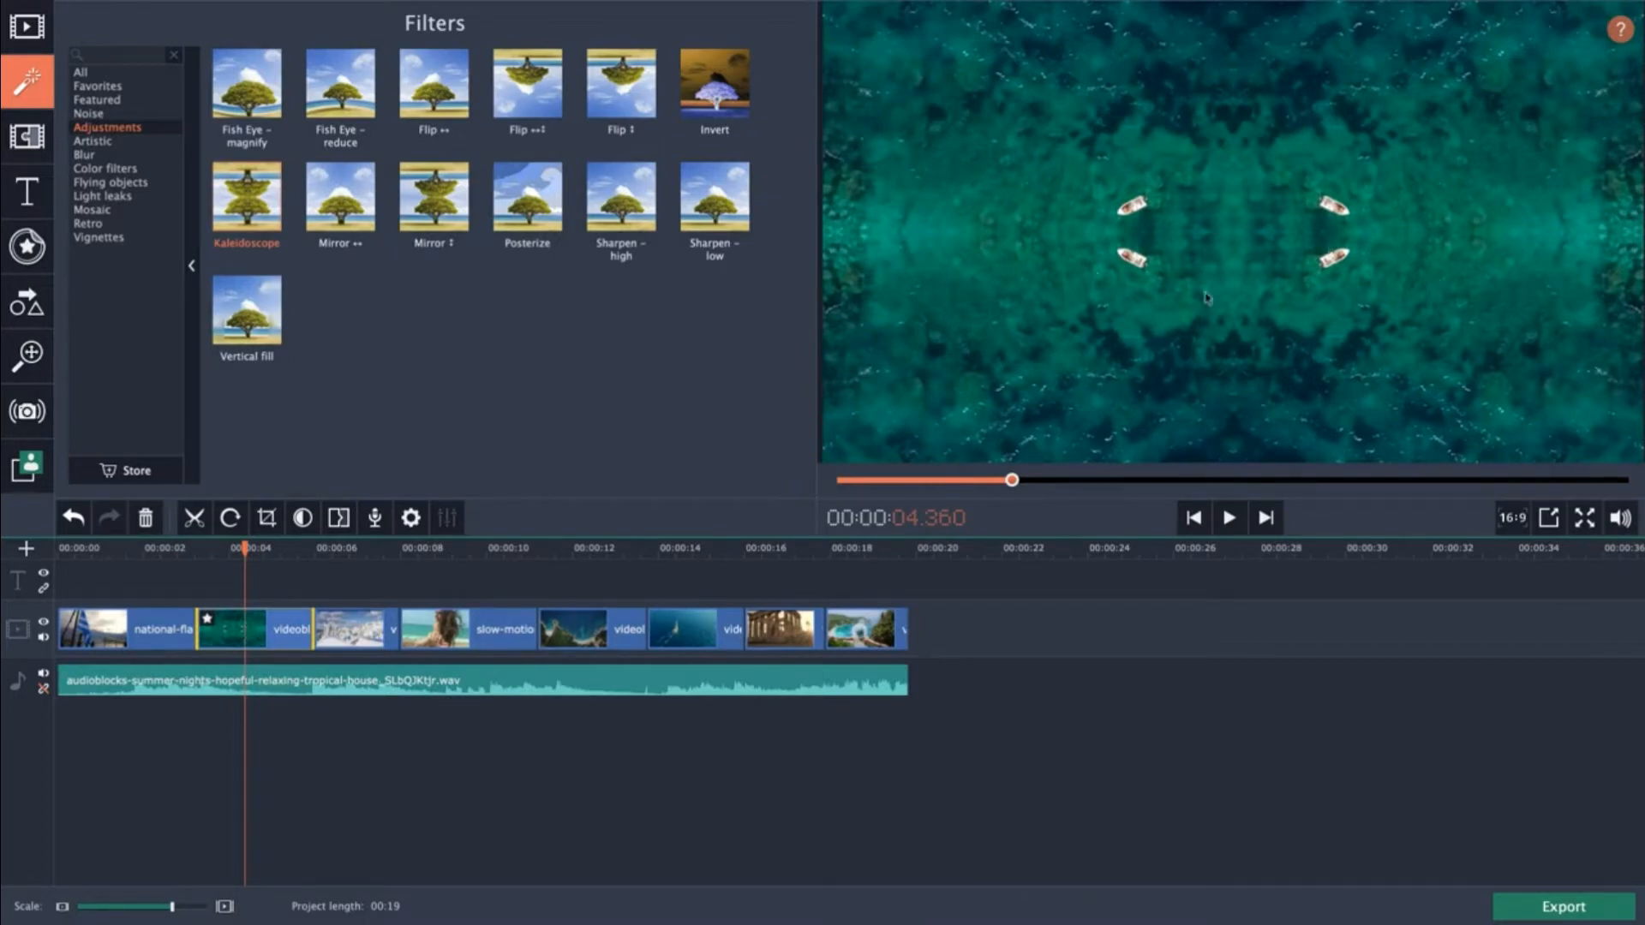
key("space")
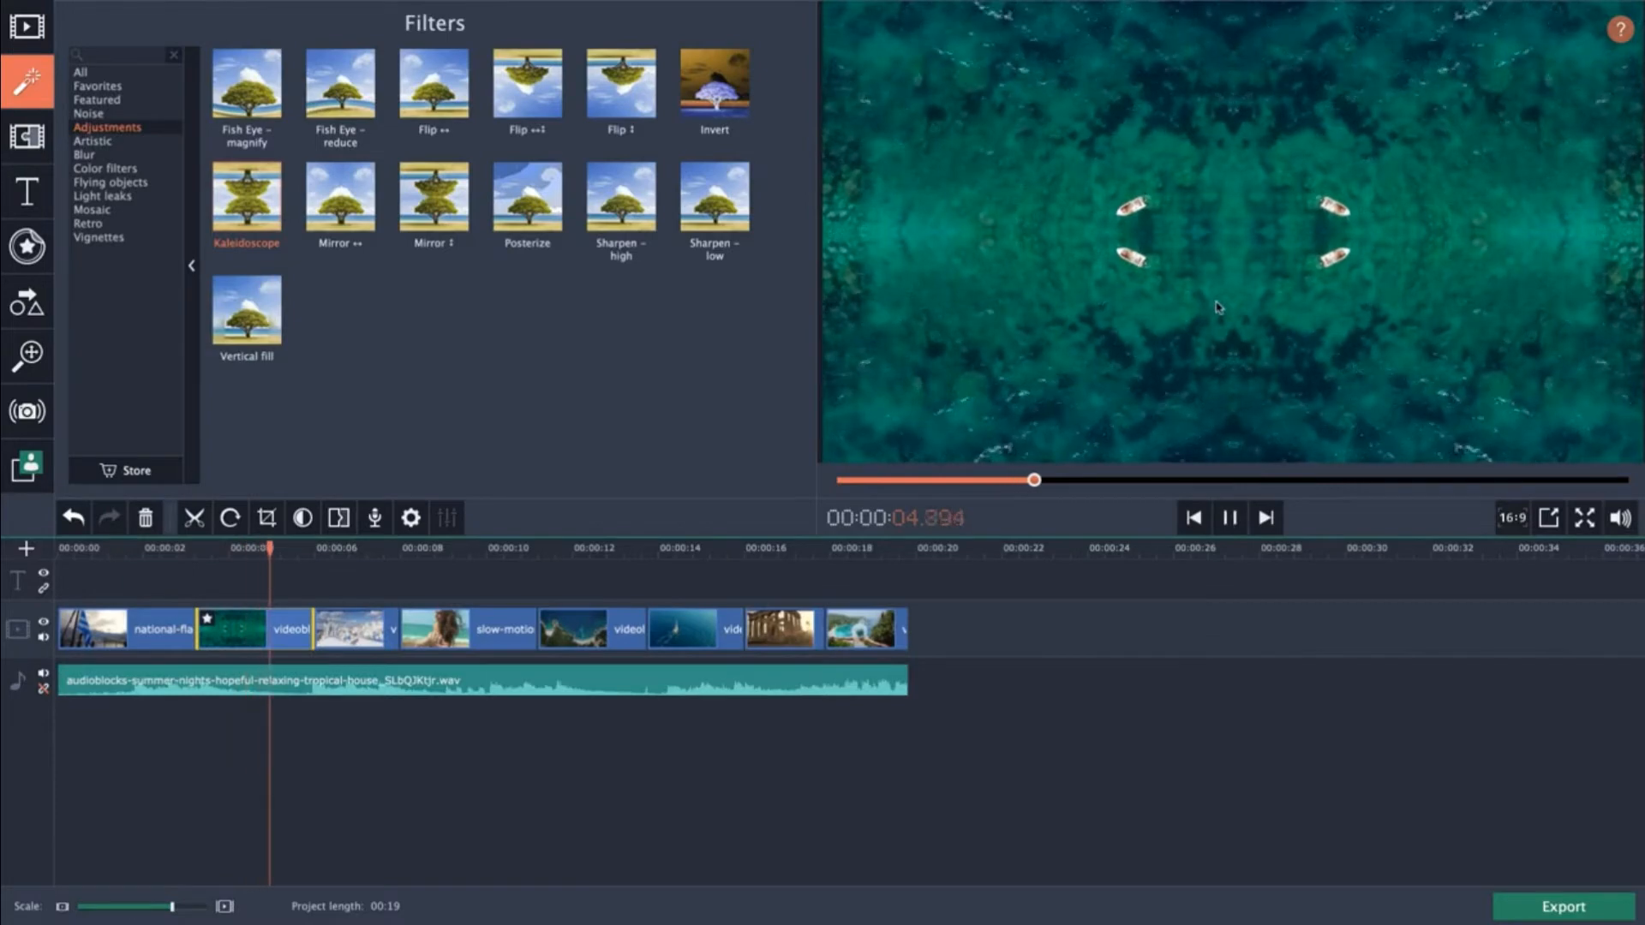
key("space")
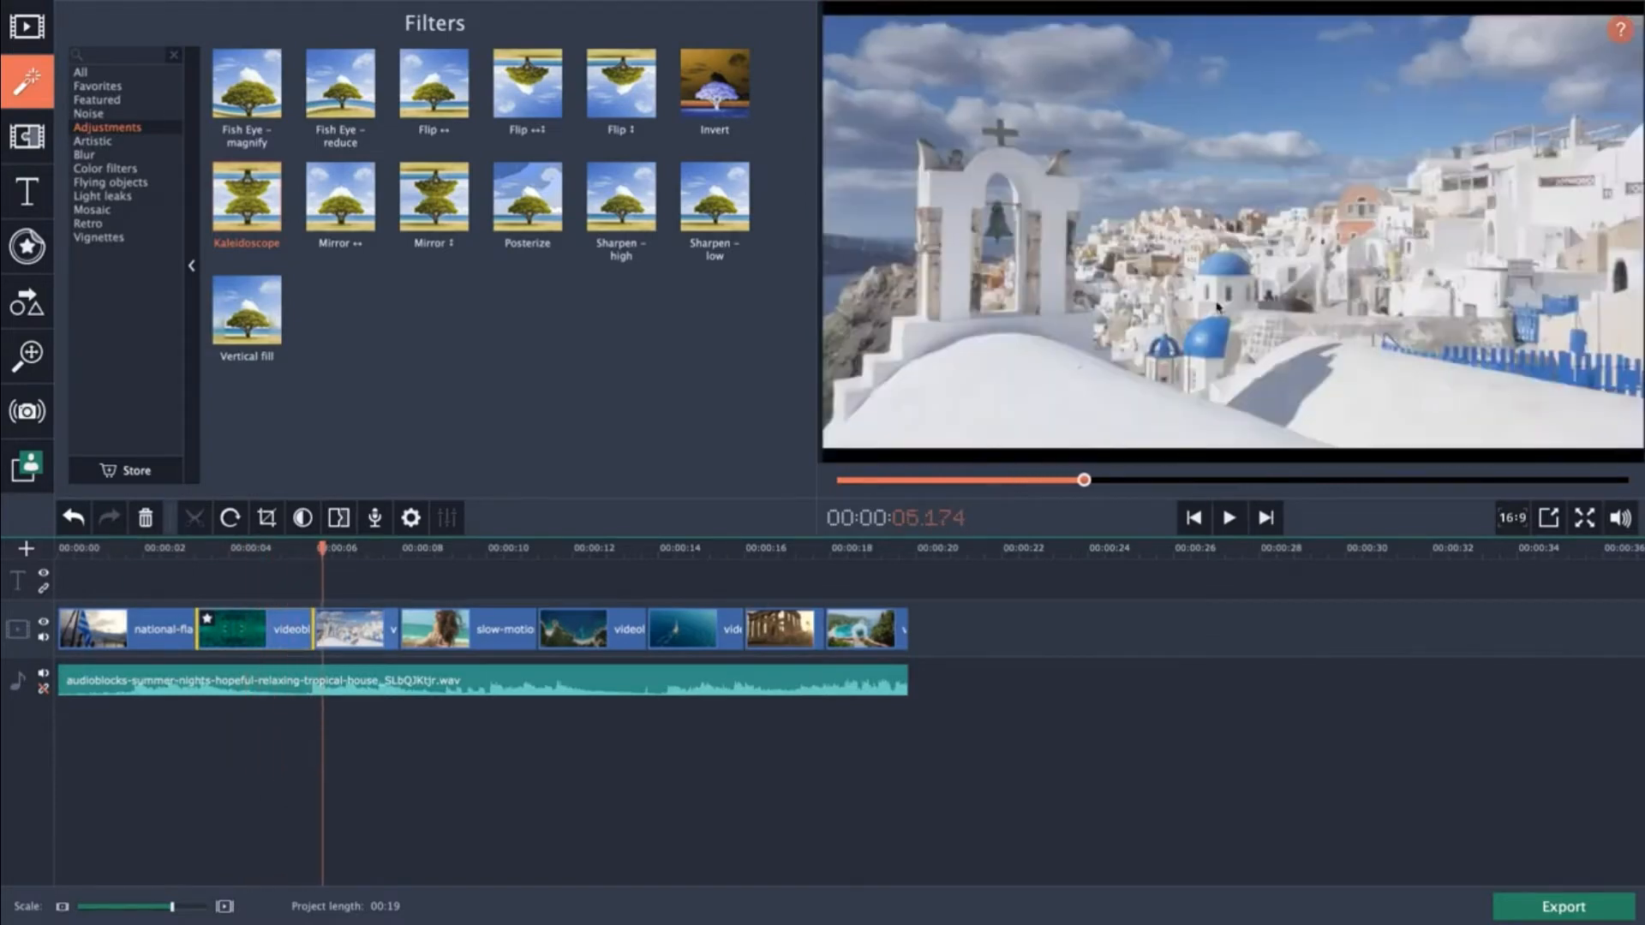
Apply the Retro filter Old movie – grayscale to the Santorini bell-tower clip.
left_click(94, 209)
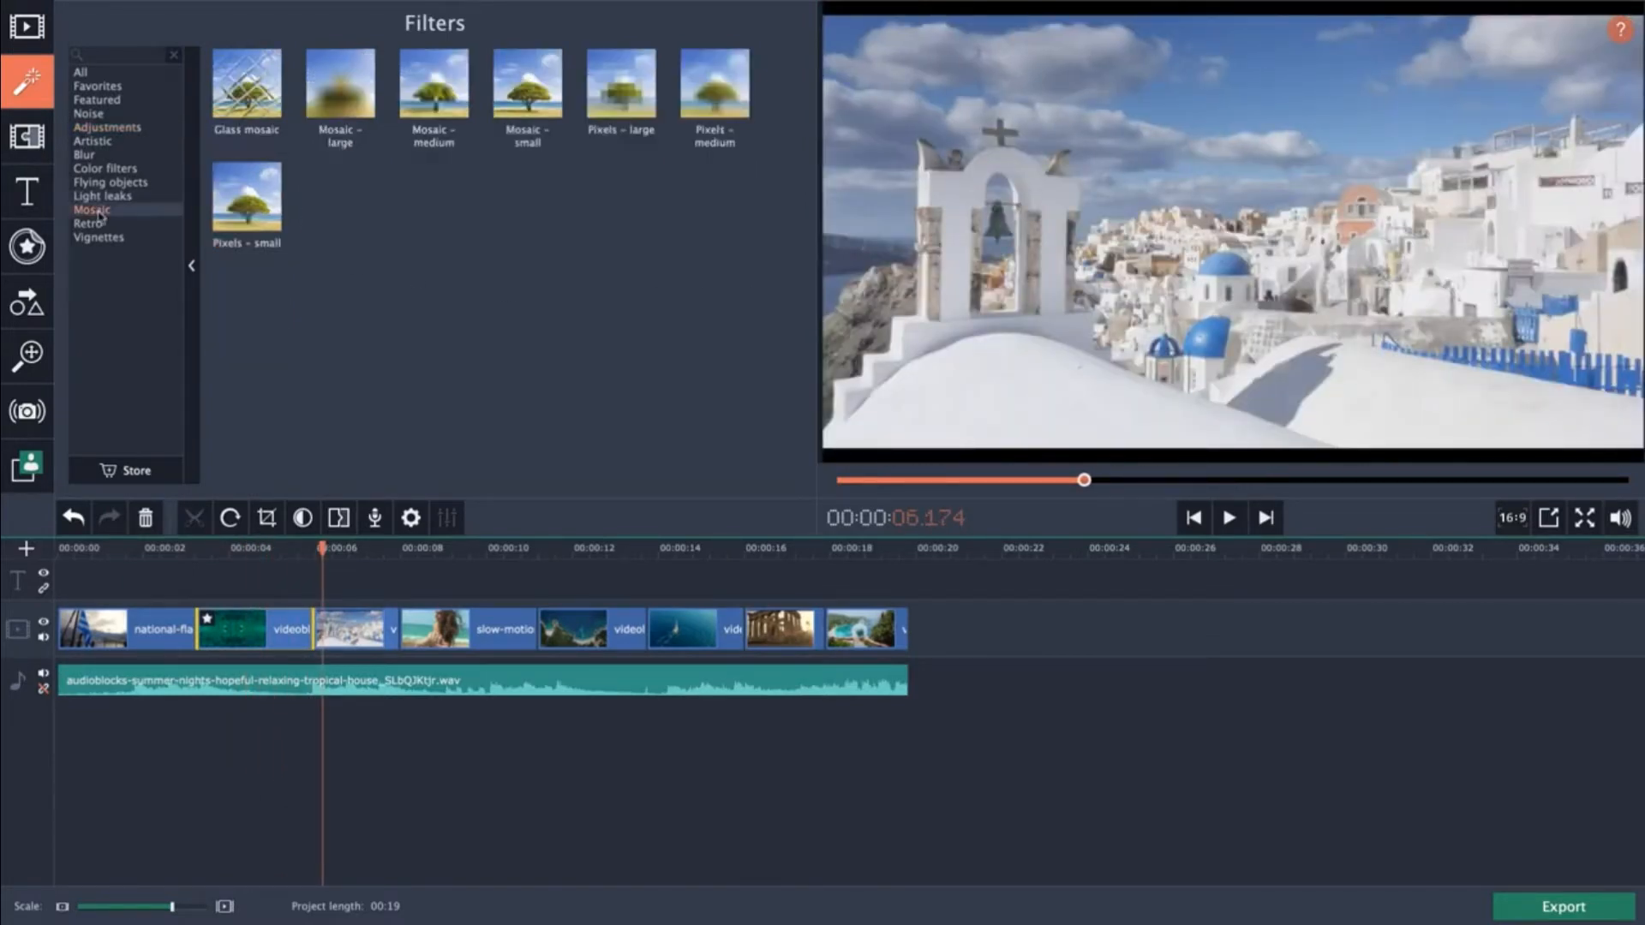
left_click(98, 224)
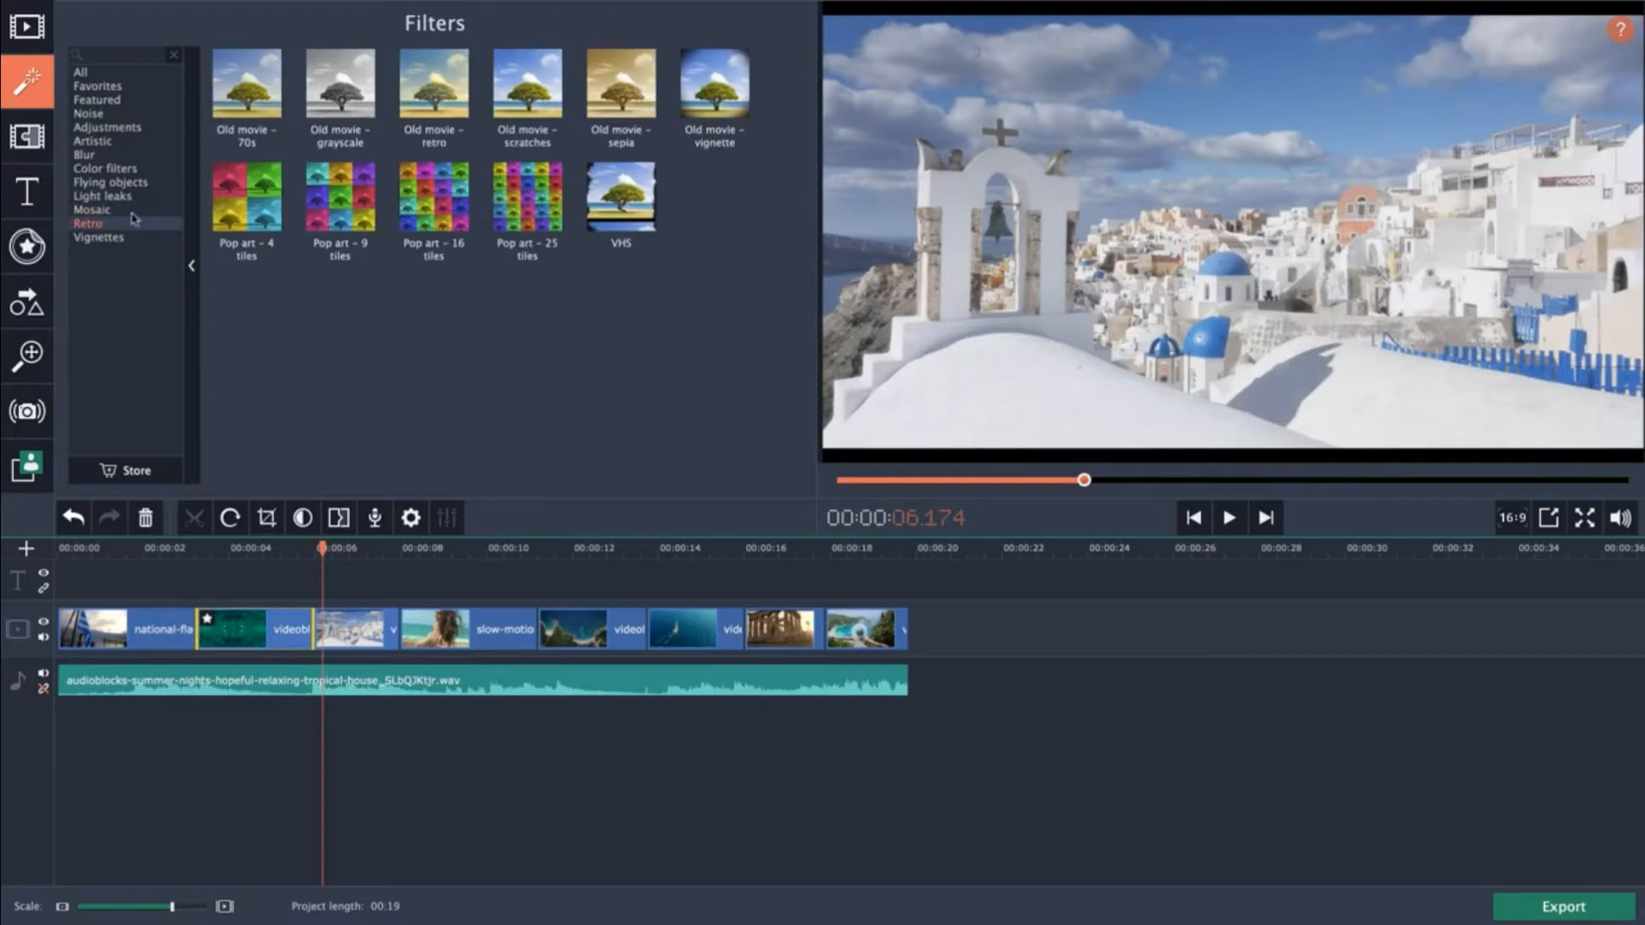
left_click(364, 625)
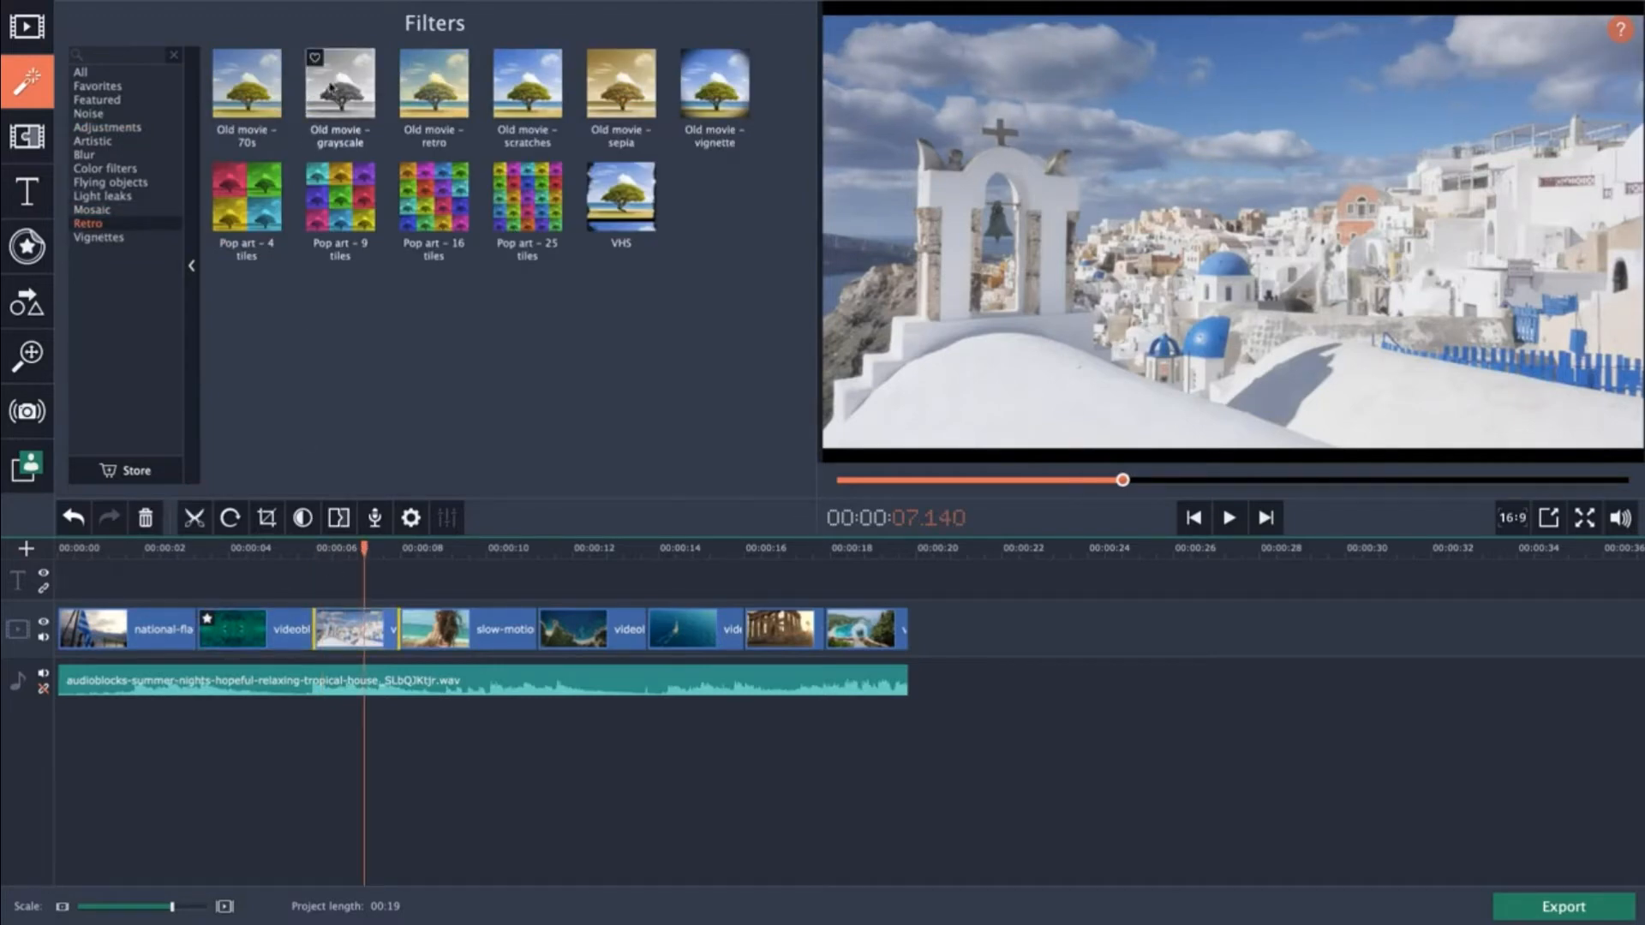
left_click_drag(330, 85, 355, 621)
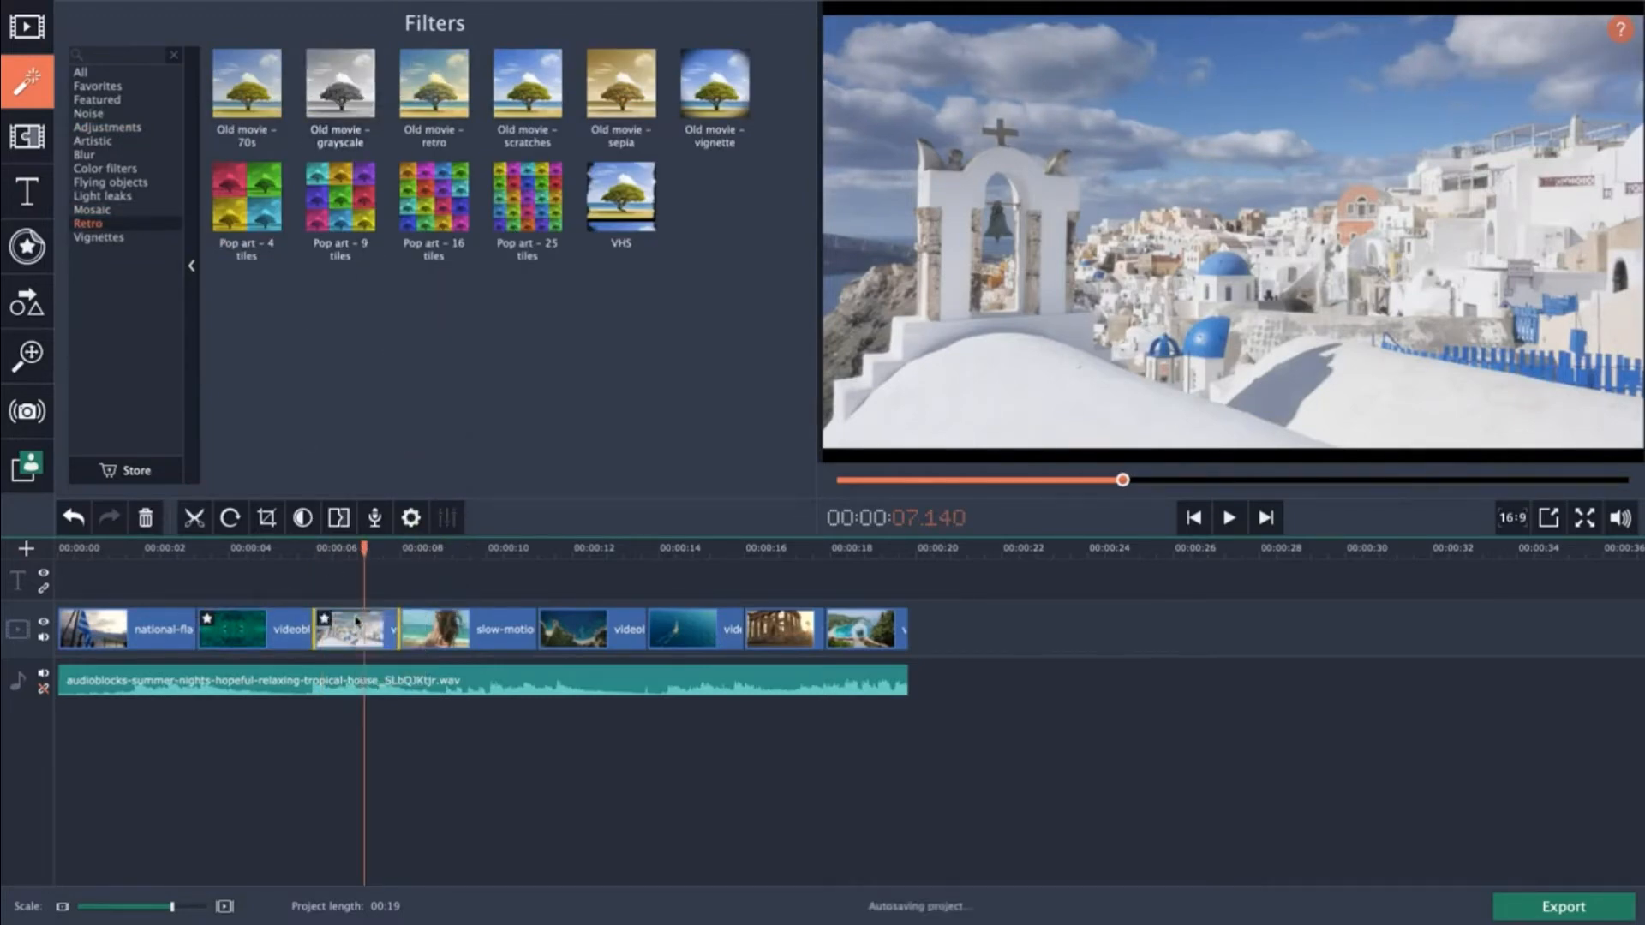
Add the VHS filter to the same Santorini clip and play back the result.
left_click(268, 109)
left_click(613, 206)
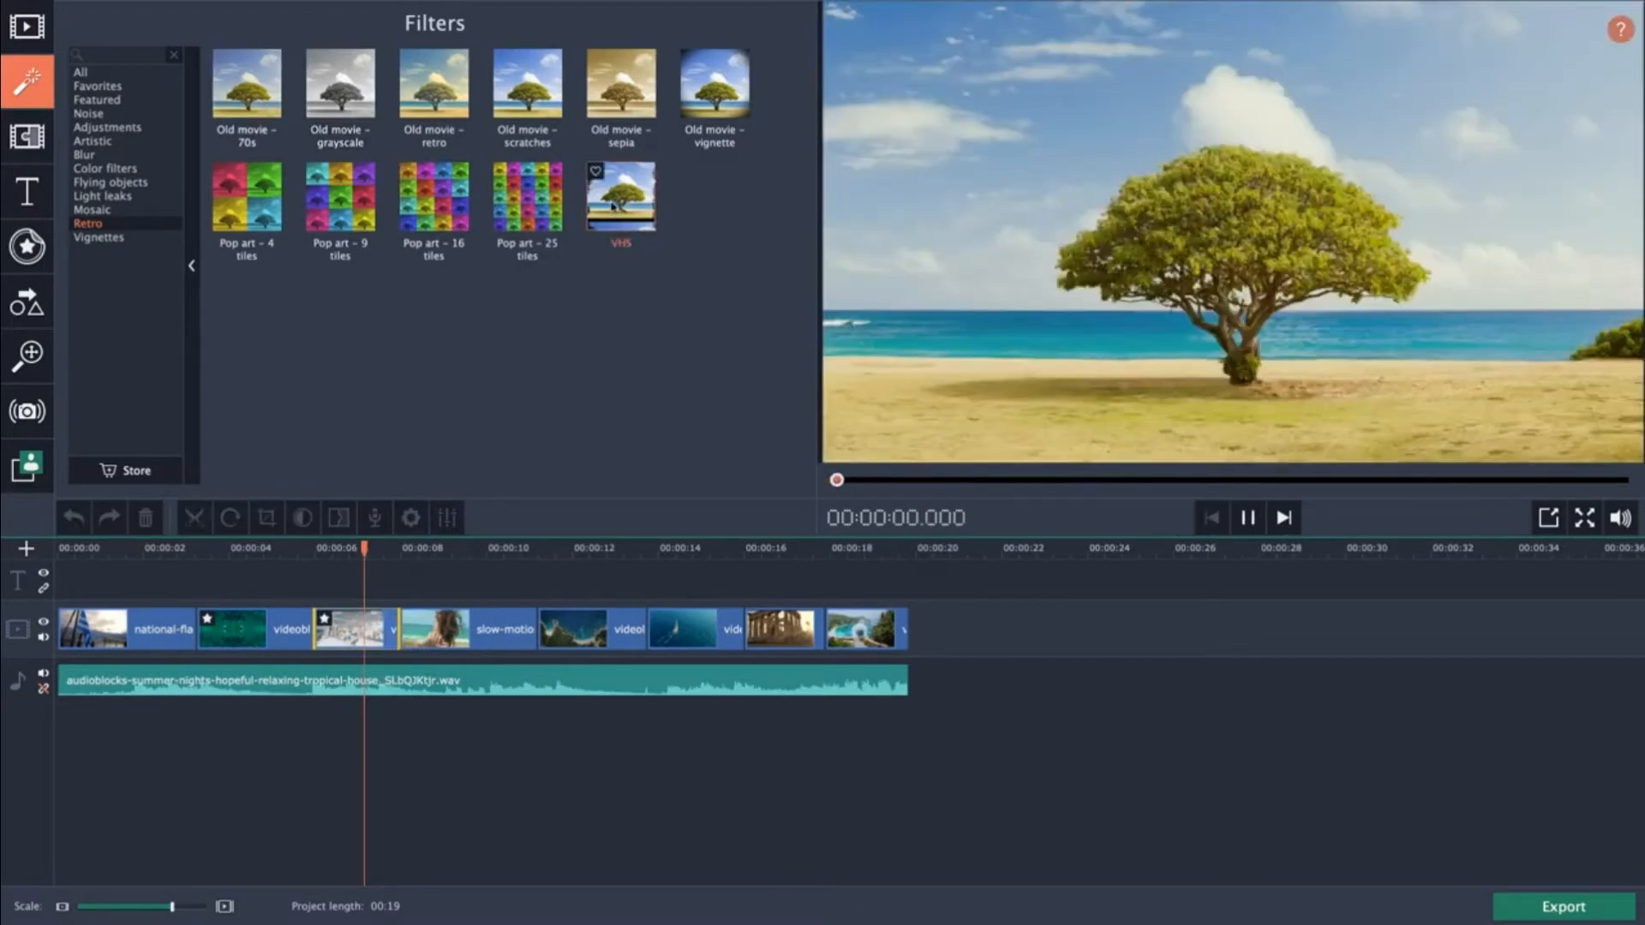
left_click_drag(613, 207, 361, 625)
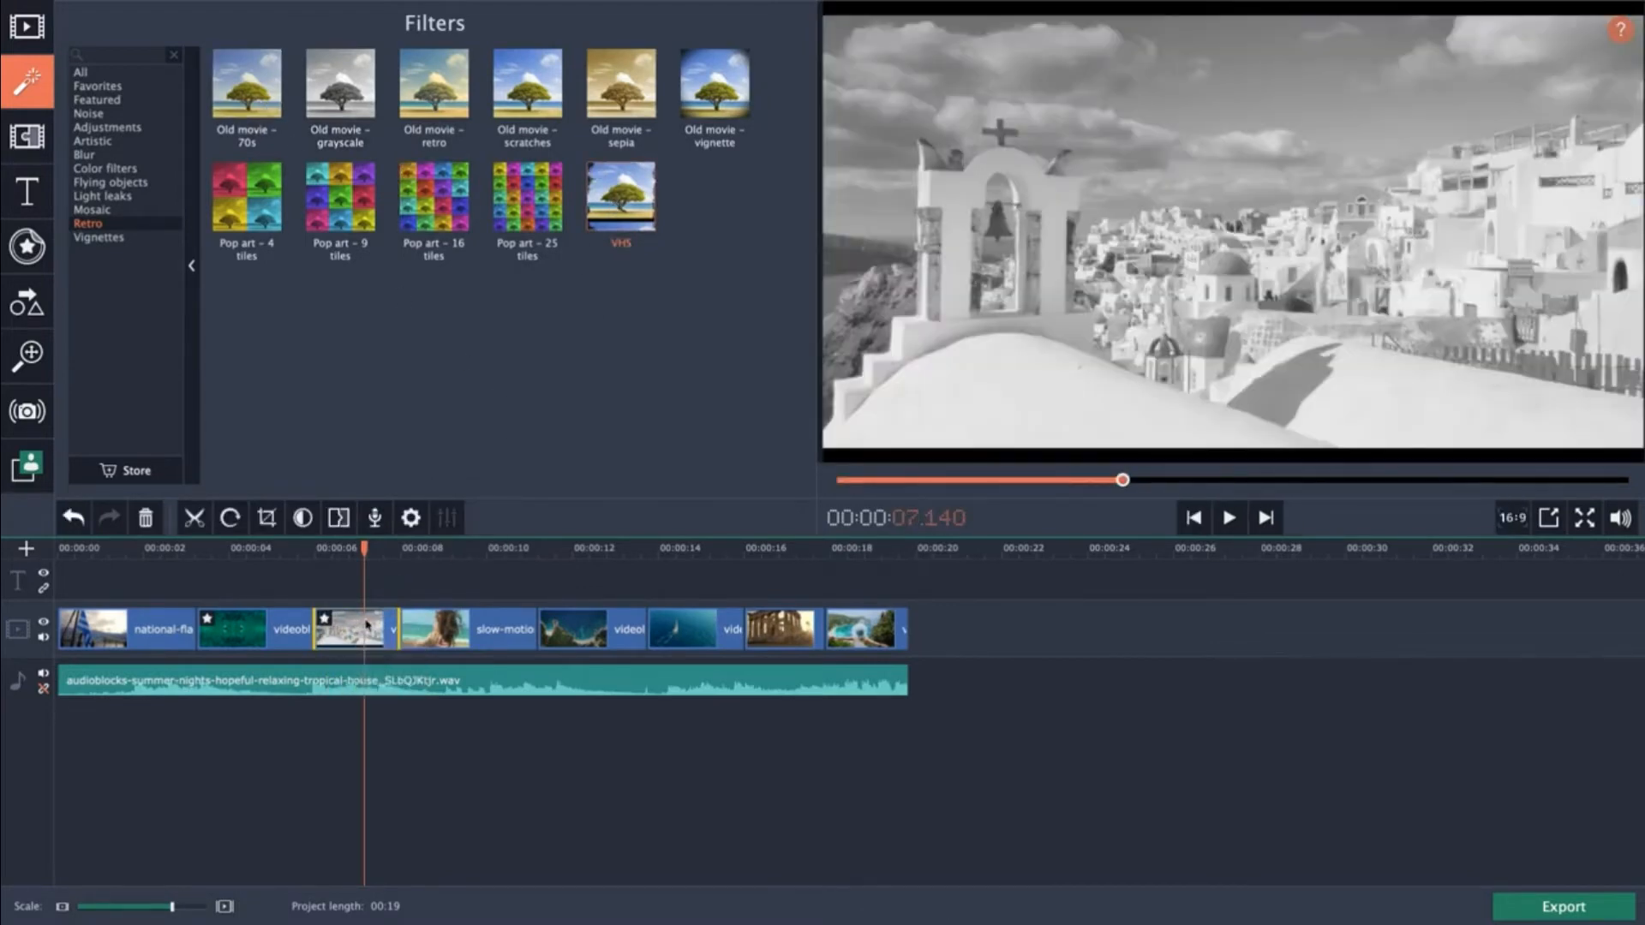
key("space")
key("space")
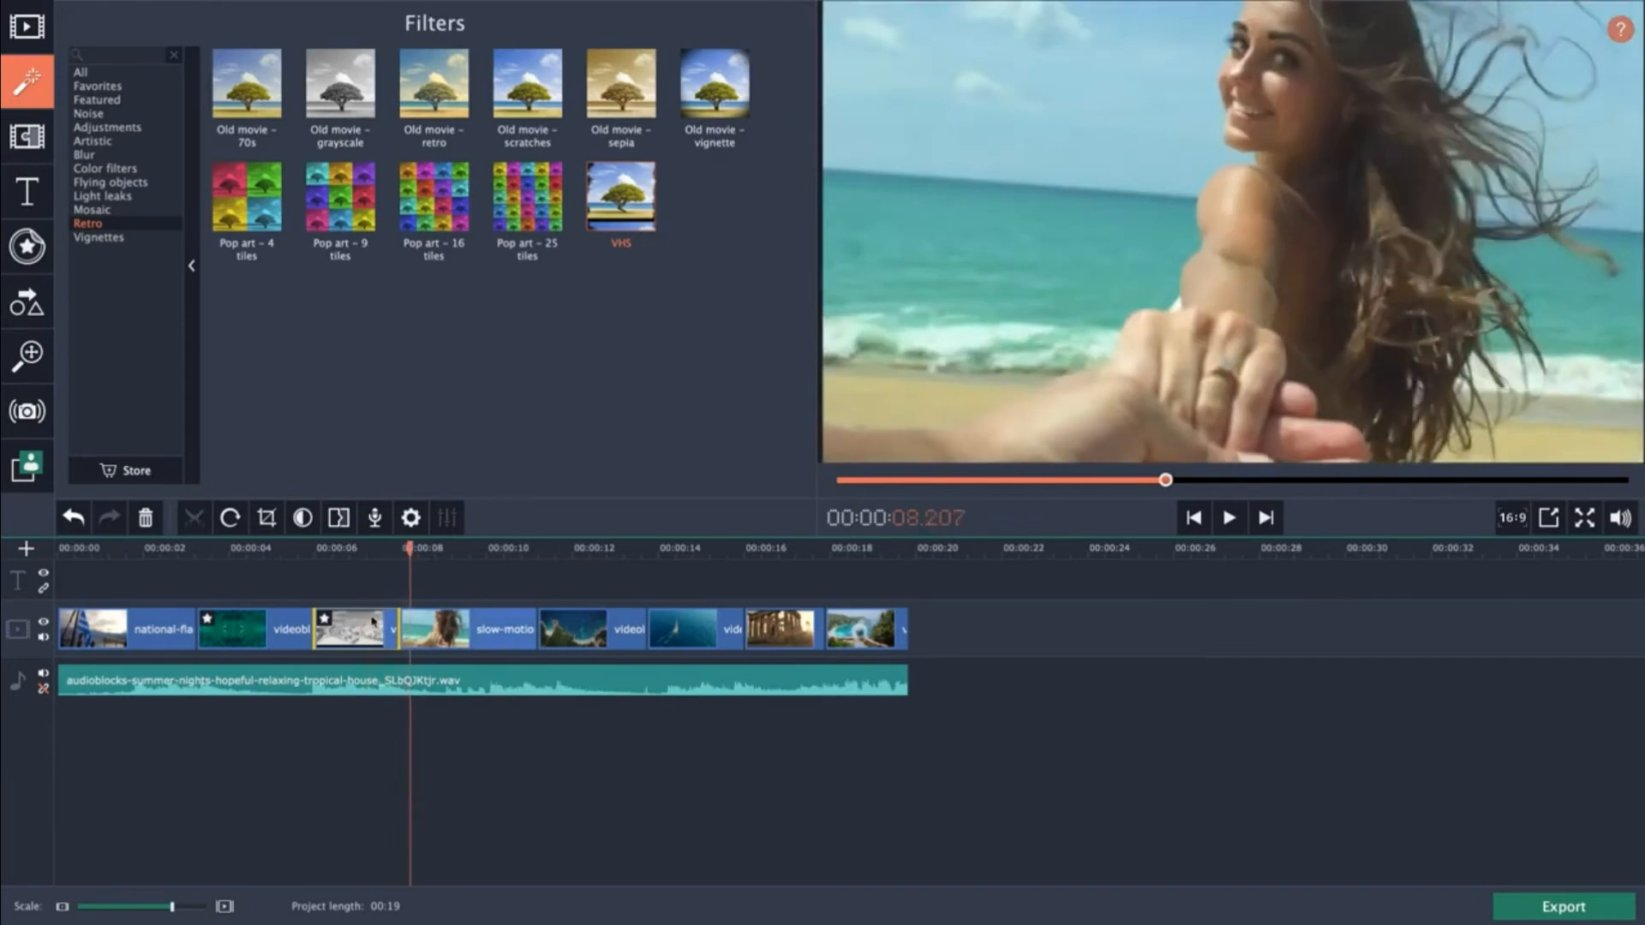
left_click(352, 548)
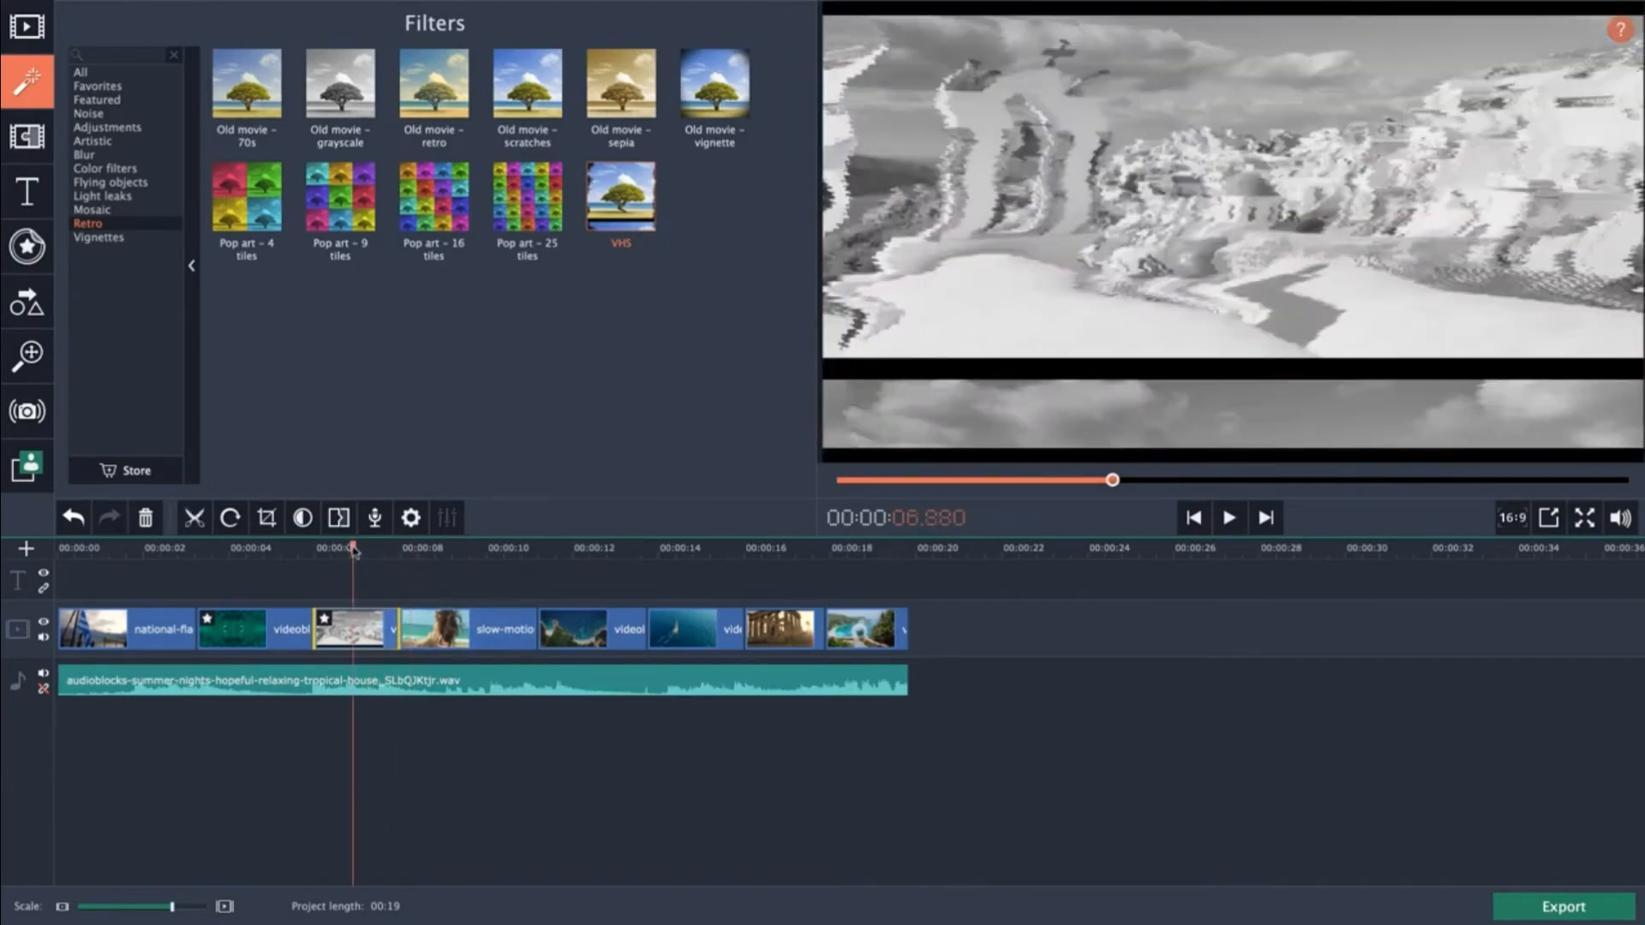
Browse the filter categories, preview the Noise filters, and reselect the Santorini clip to review it.
left_click(145, 237)
left_click(137, 223)
left_click(130, 210)
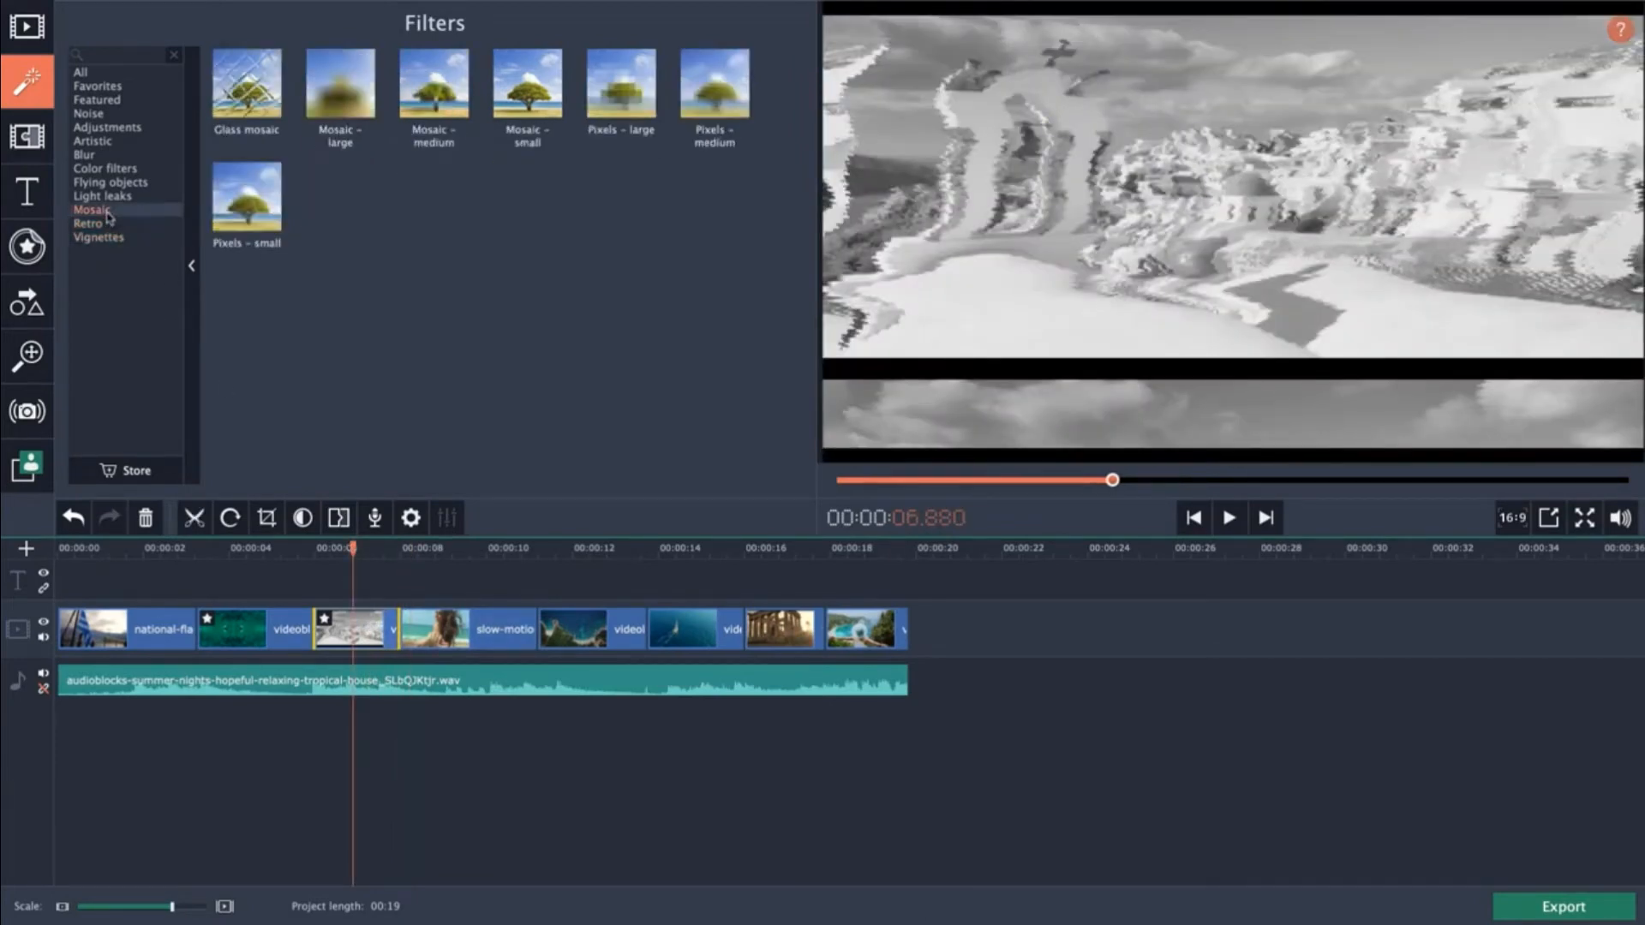
left_click(123, 100)
left_click(119, 141)
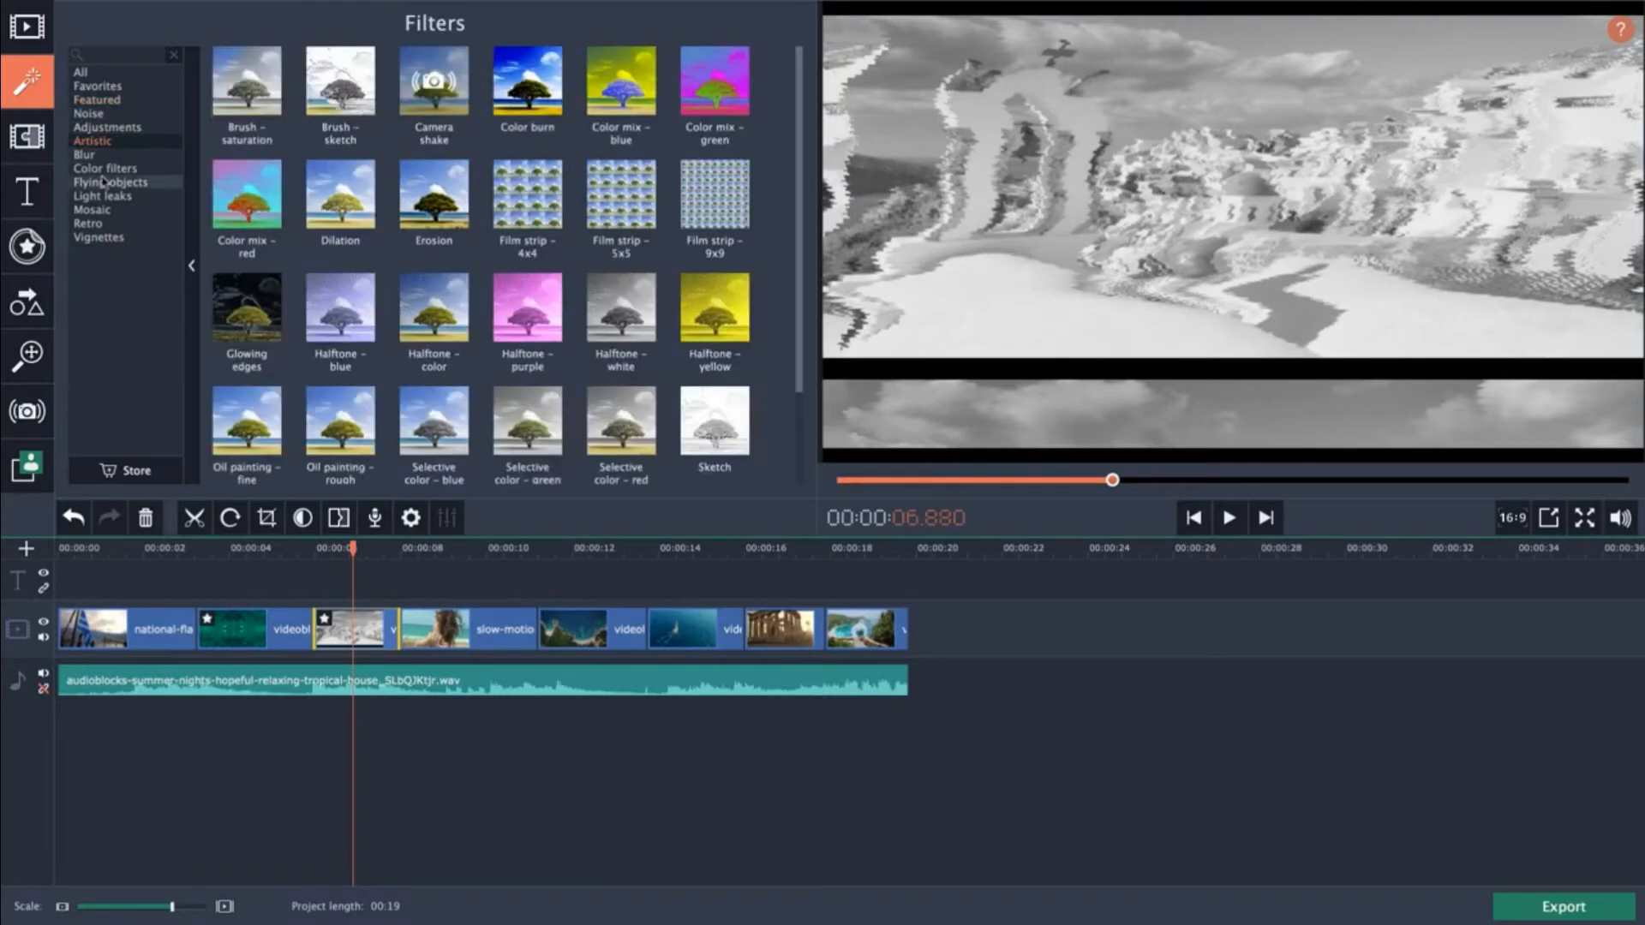
left_click(107, 196)
left_click(107, 141)
left_click(107, 127)
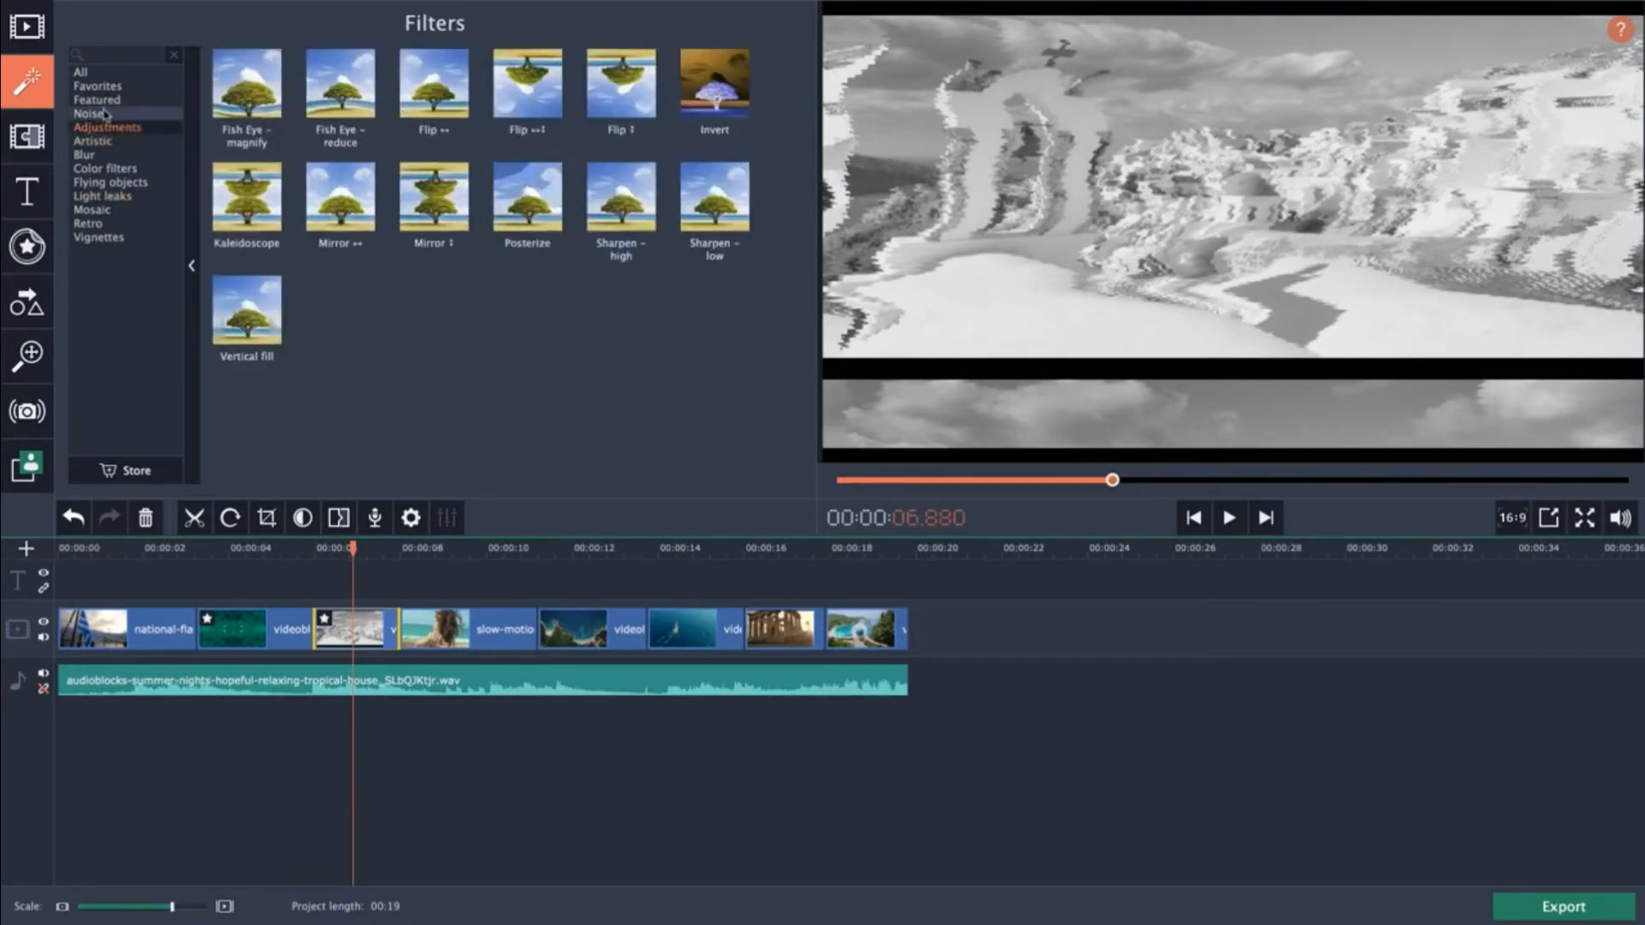
left_click(103, 114)
left_click(100, 100)
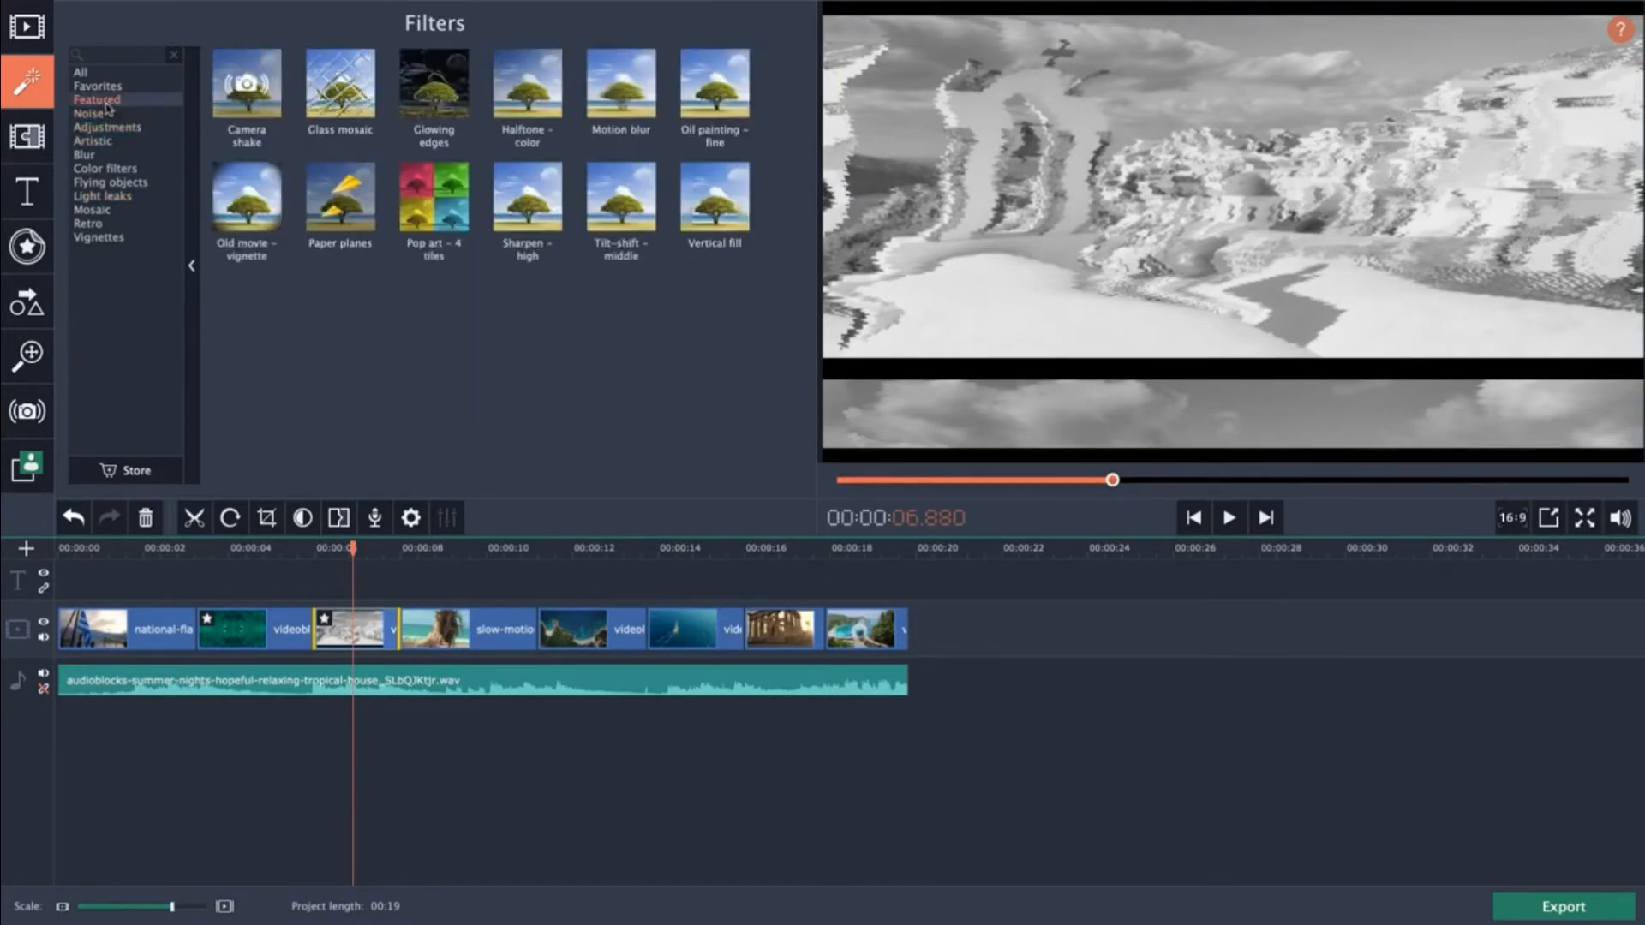
left_click(111, 156)
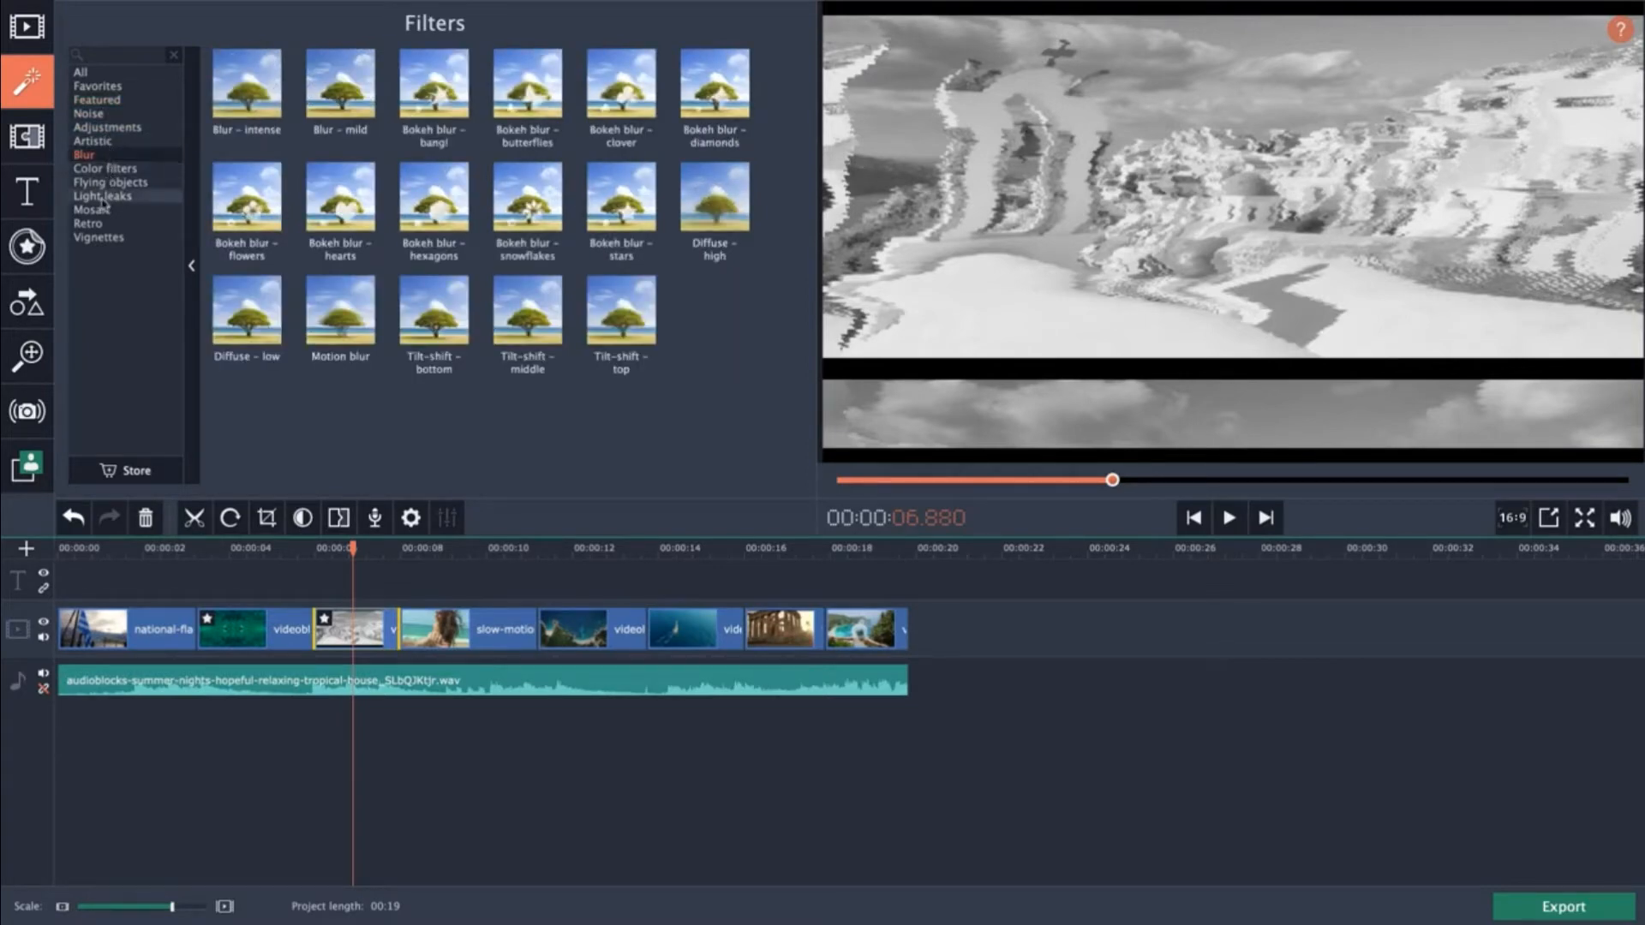
left_click(89, 114)
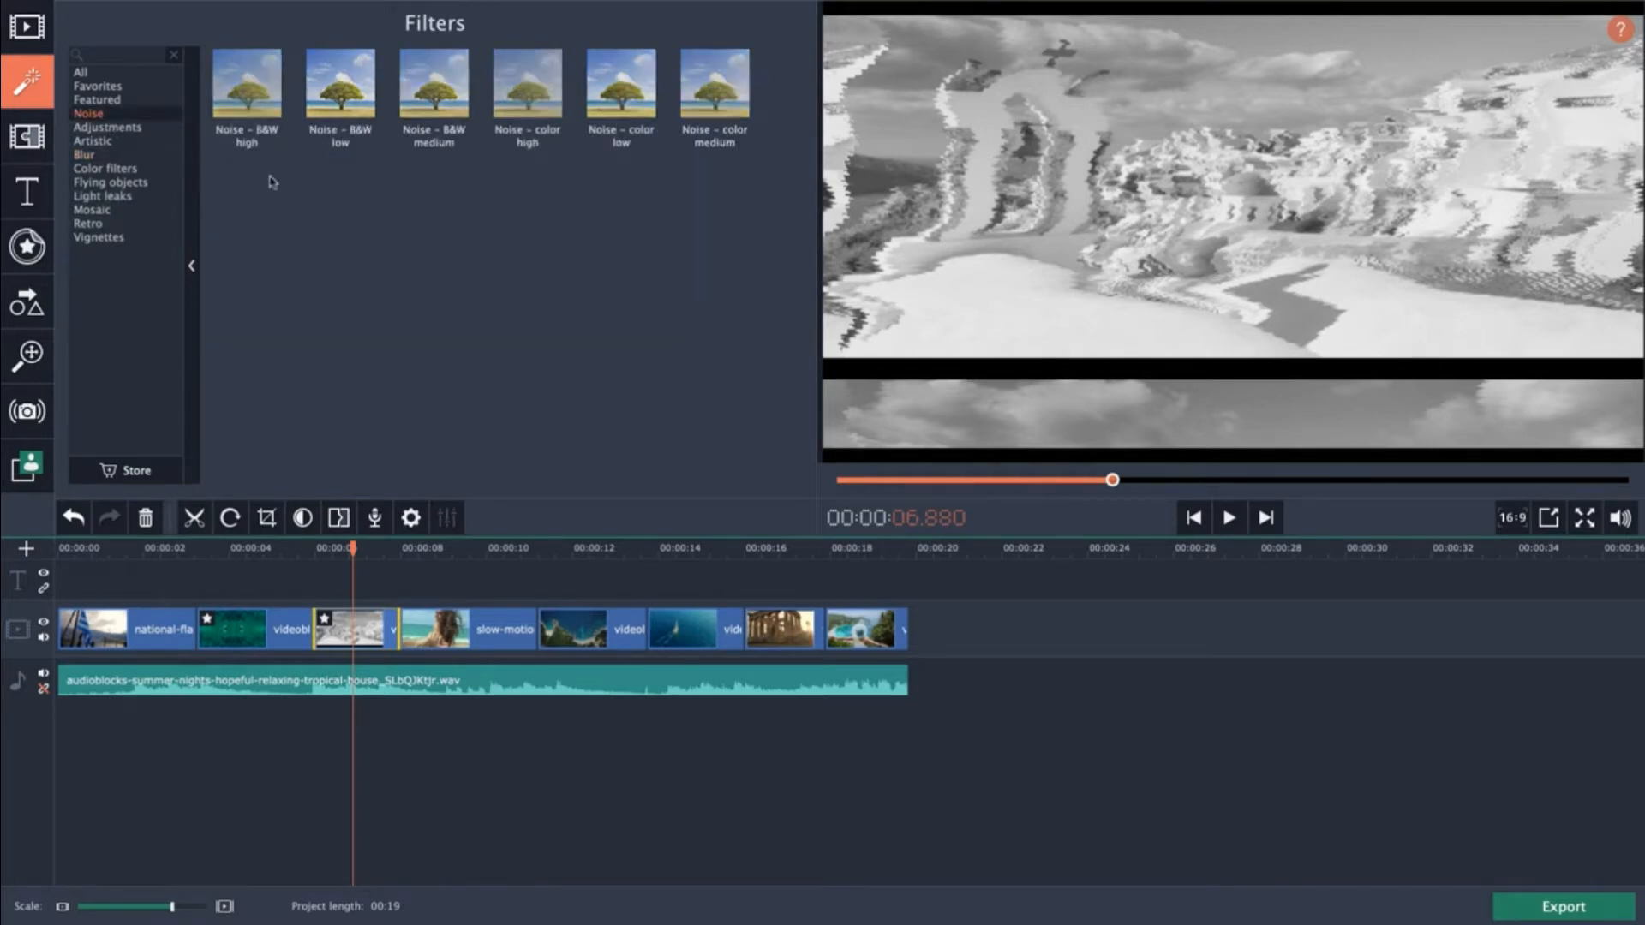
left_click(345, 94)
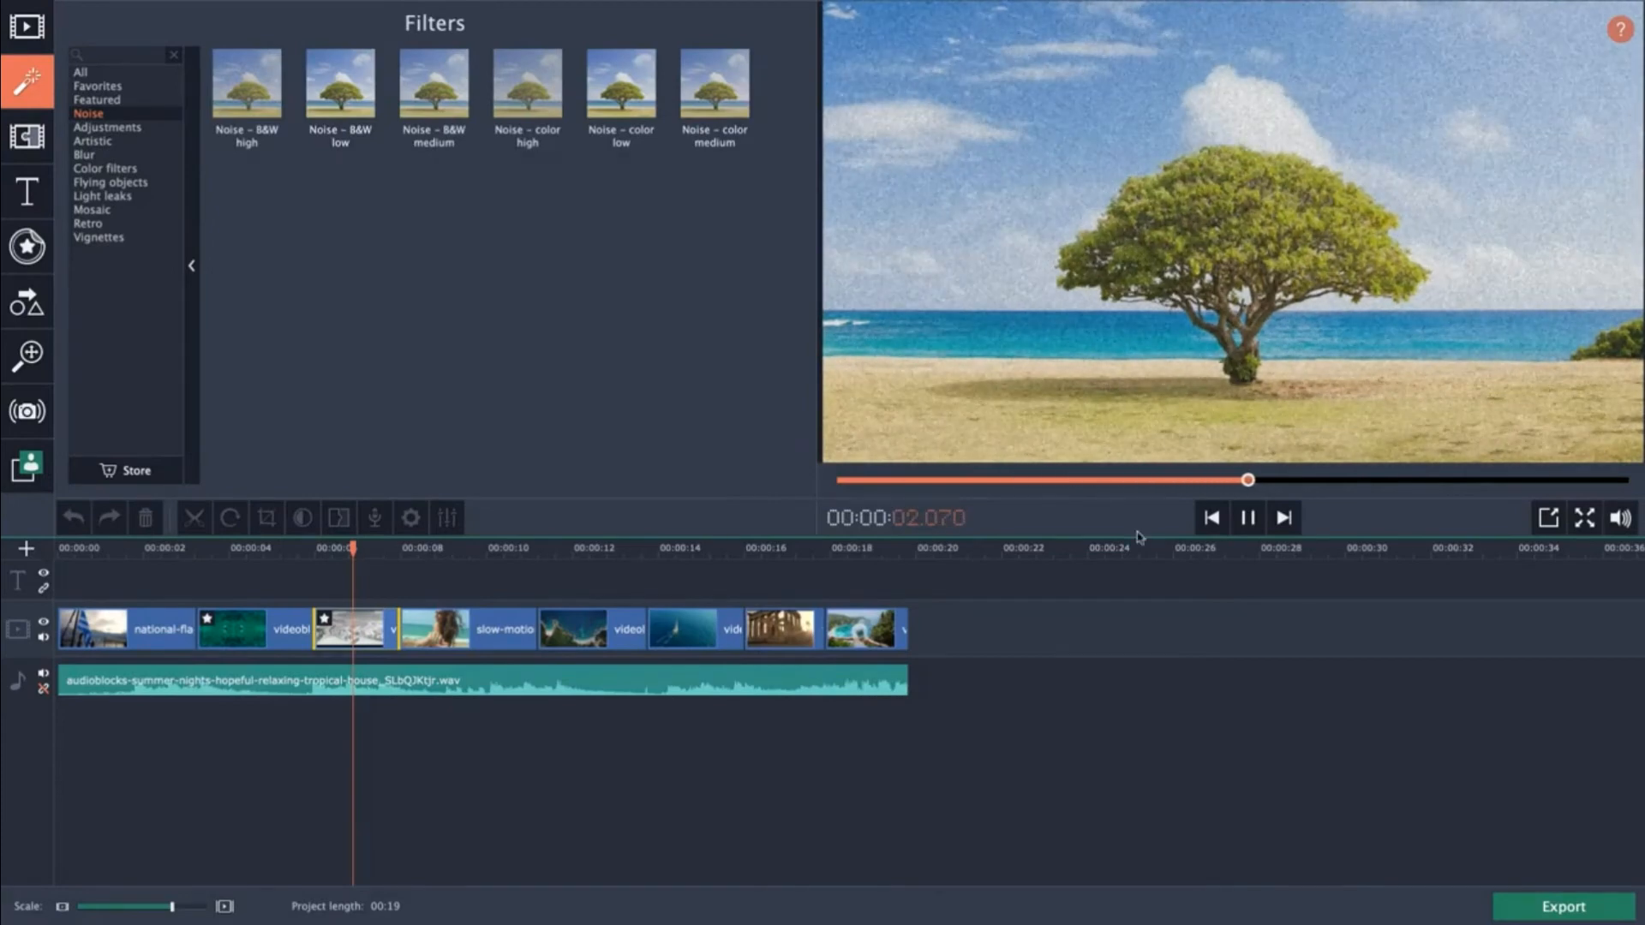
left_click(335, 558)
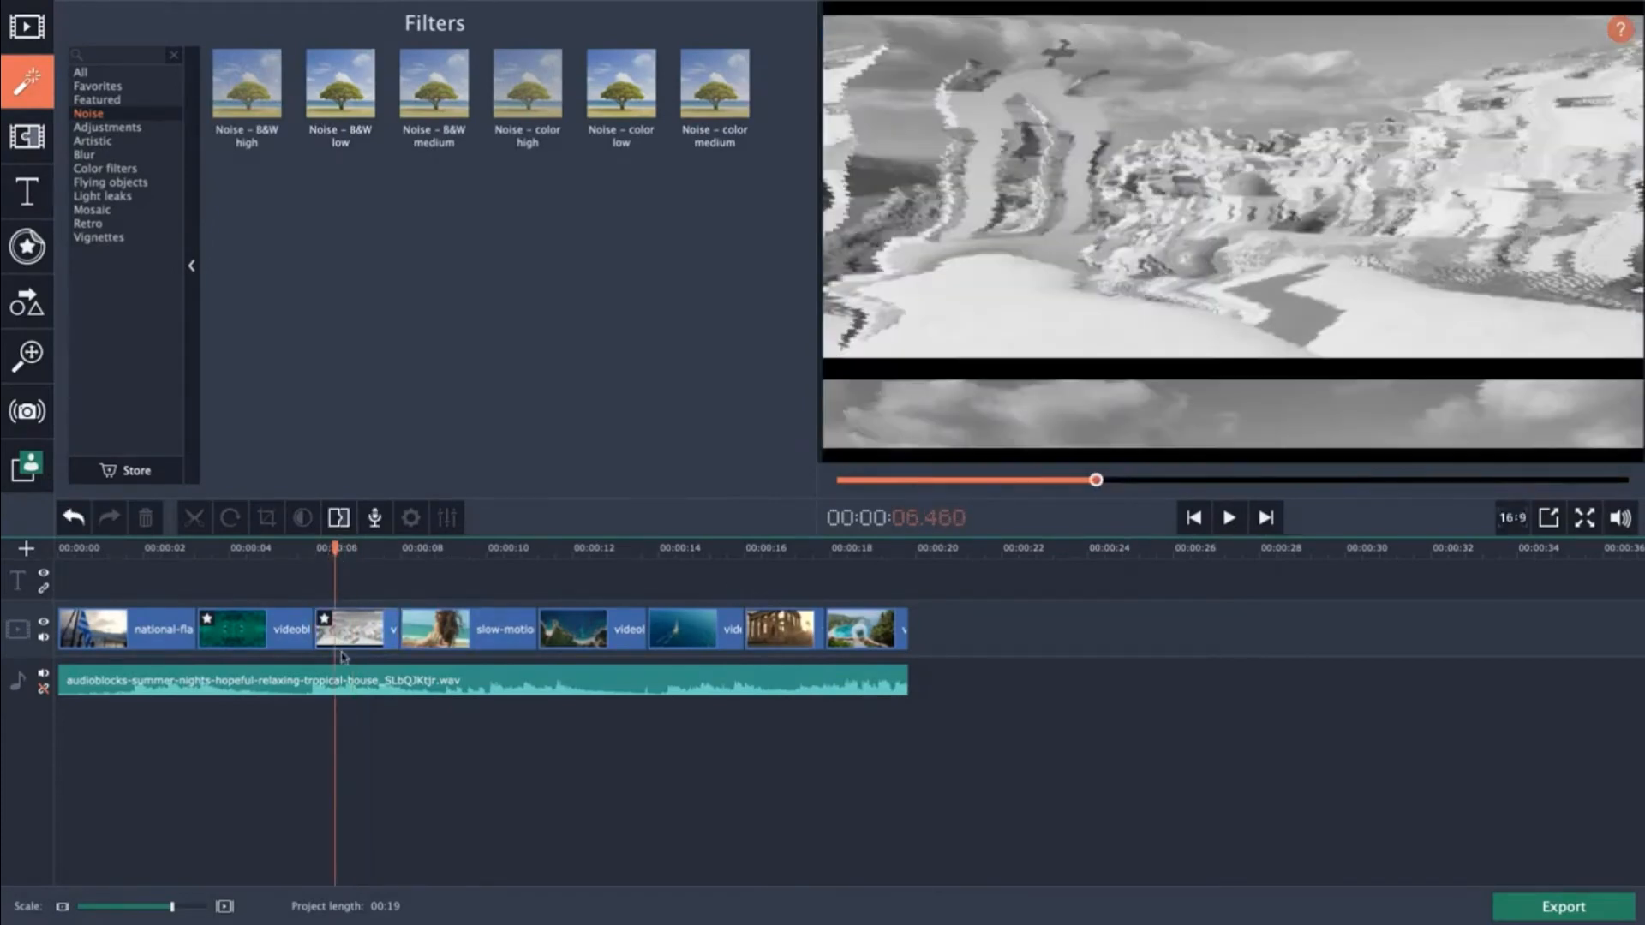
left_click(348, 636)
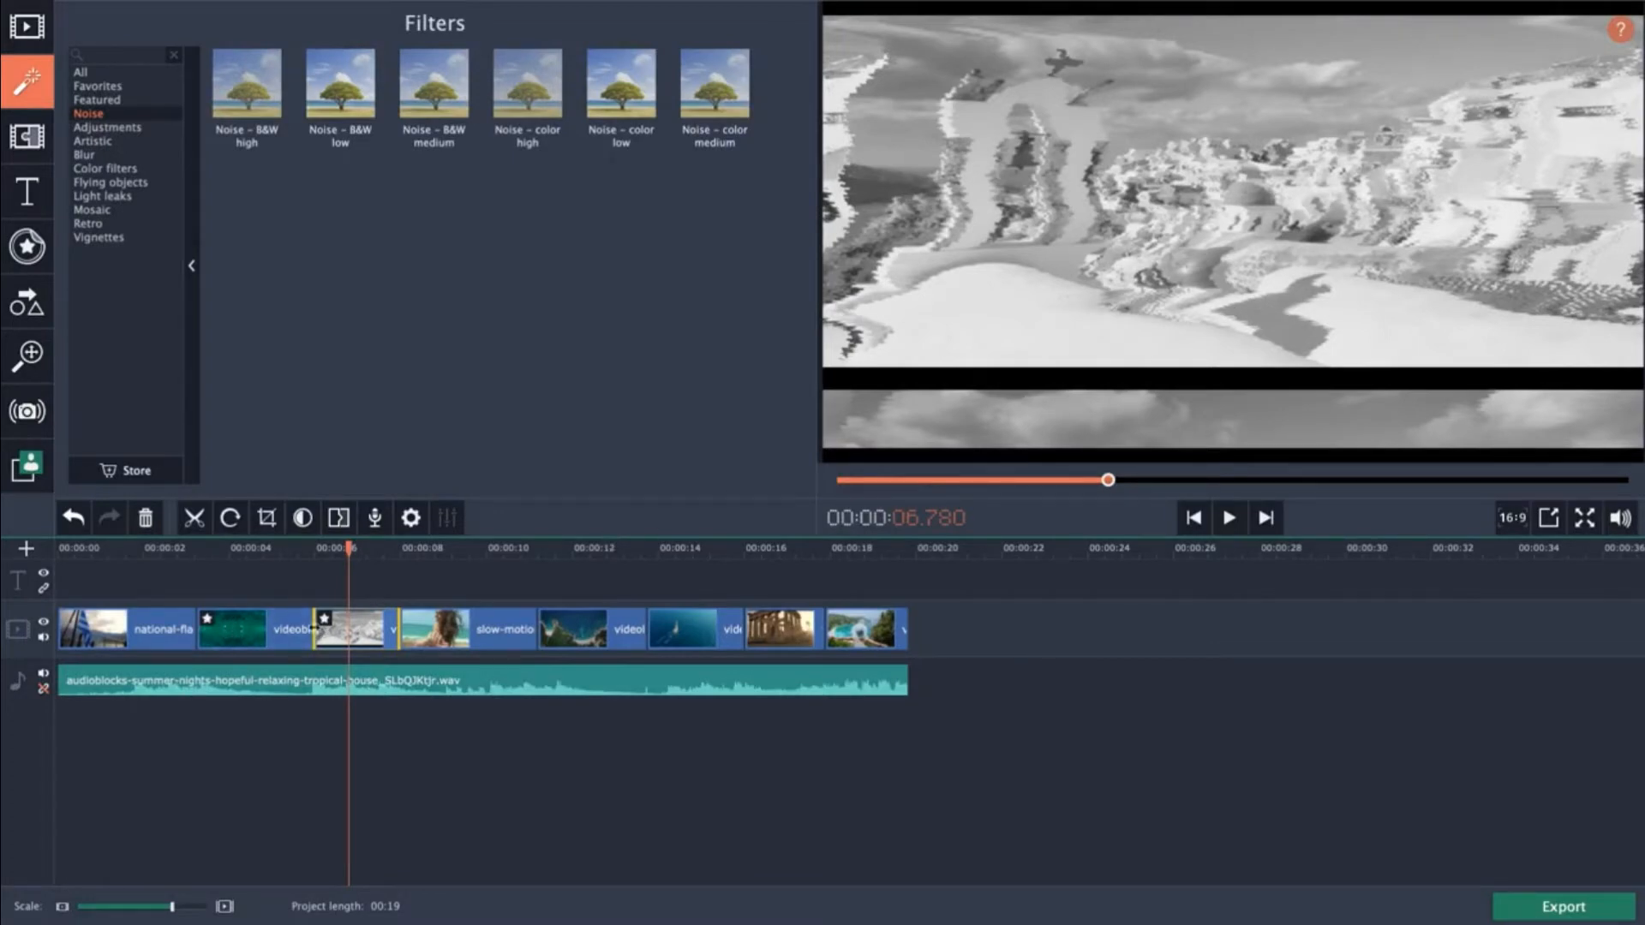
Remove the Old movie – grayscale and VHS filters from the Santorini clip, then view the aerial clip's applied effects.
left_click(325, 620)
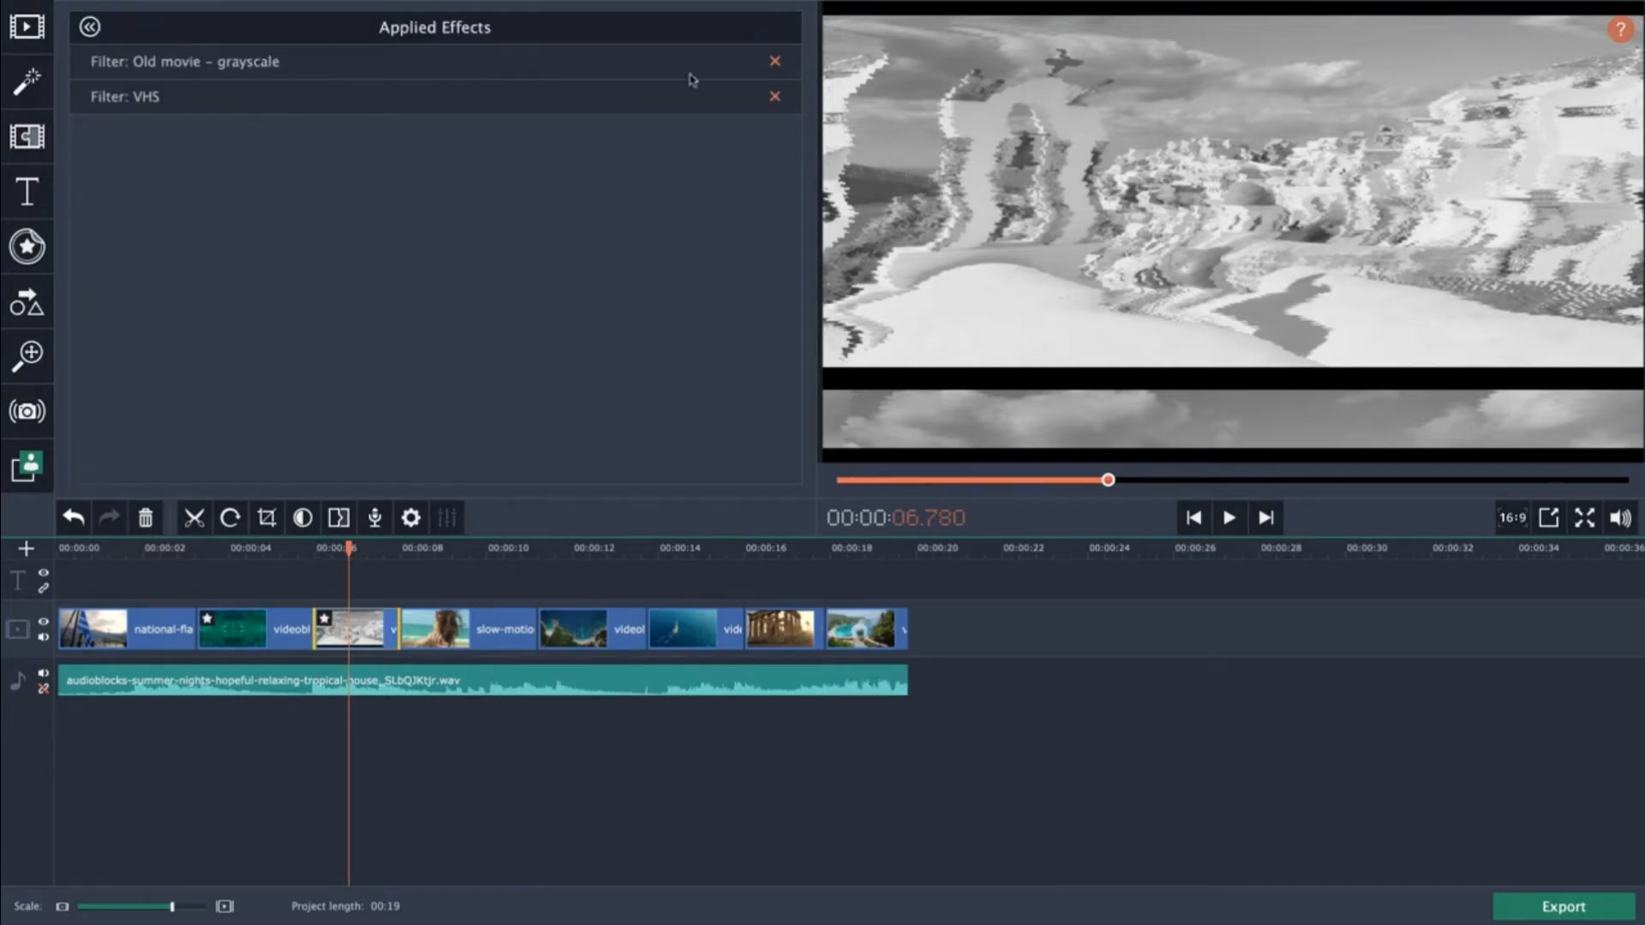
left_click(774, 61)
left_click(775, 62)
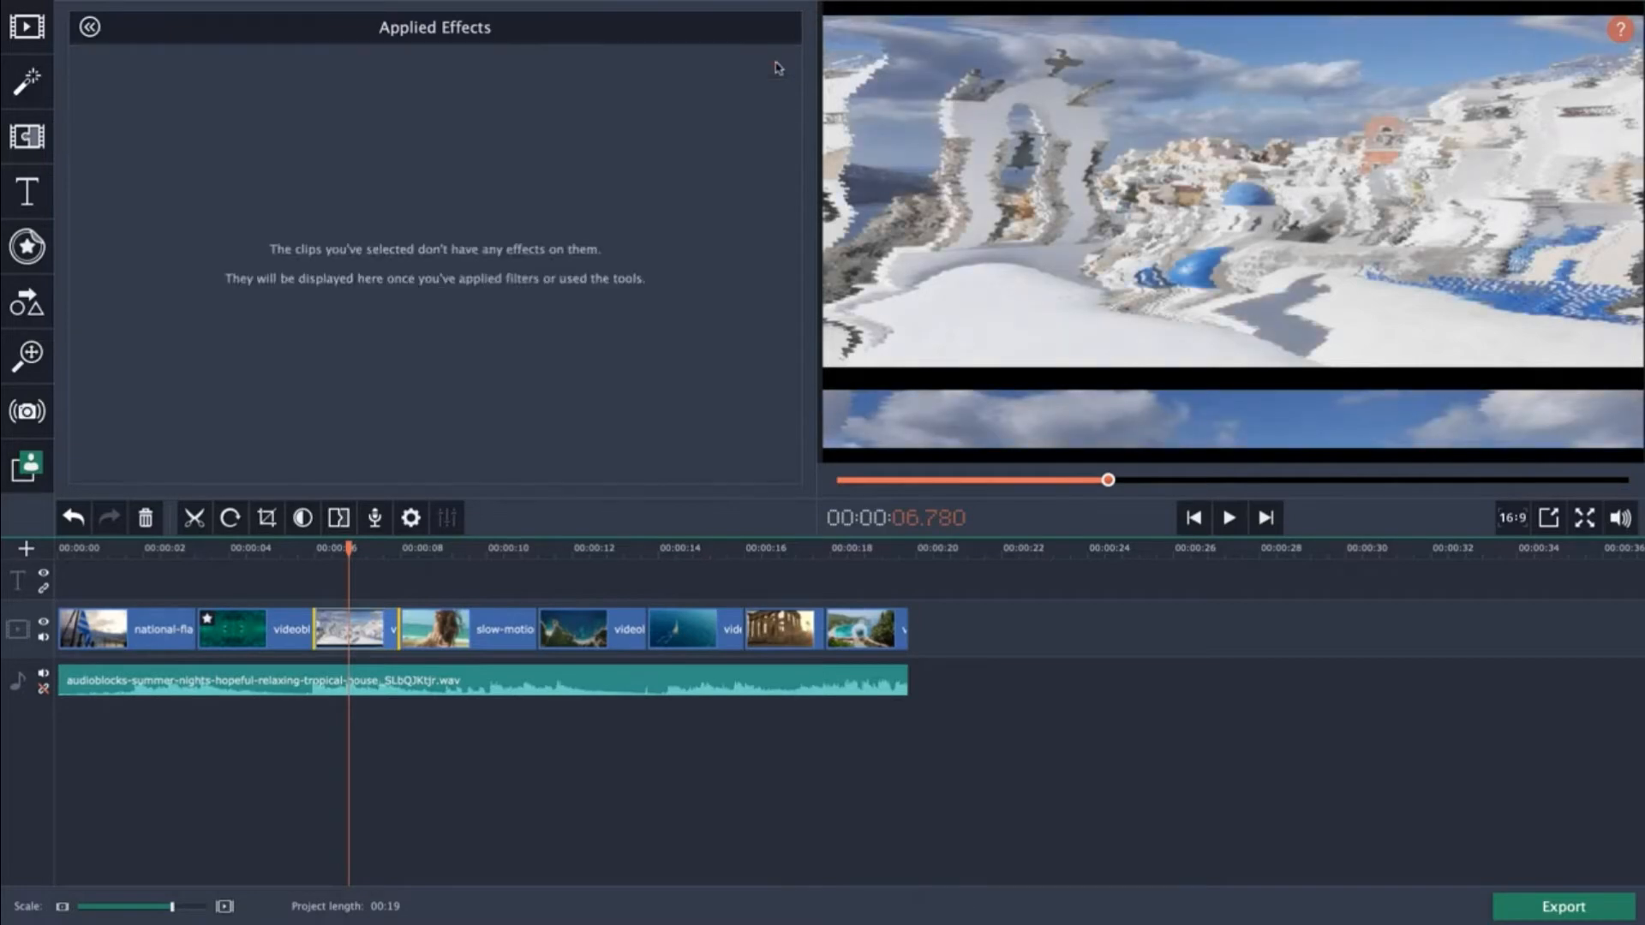
left_click(229, 553)
left_click(207, 618)
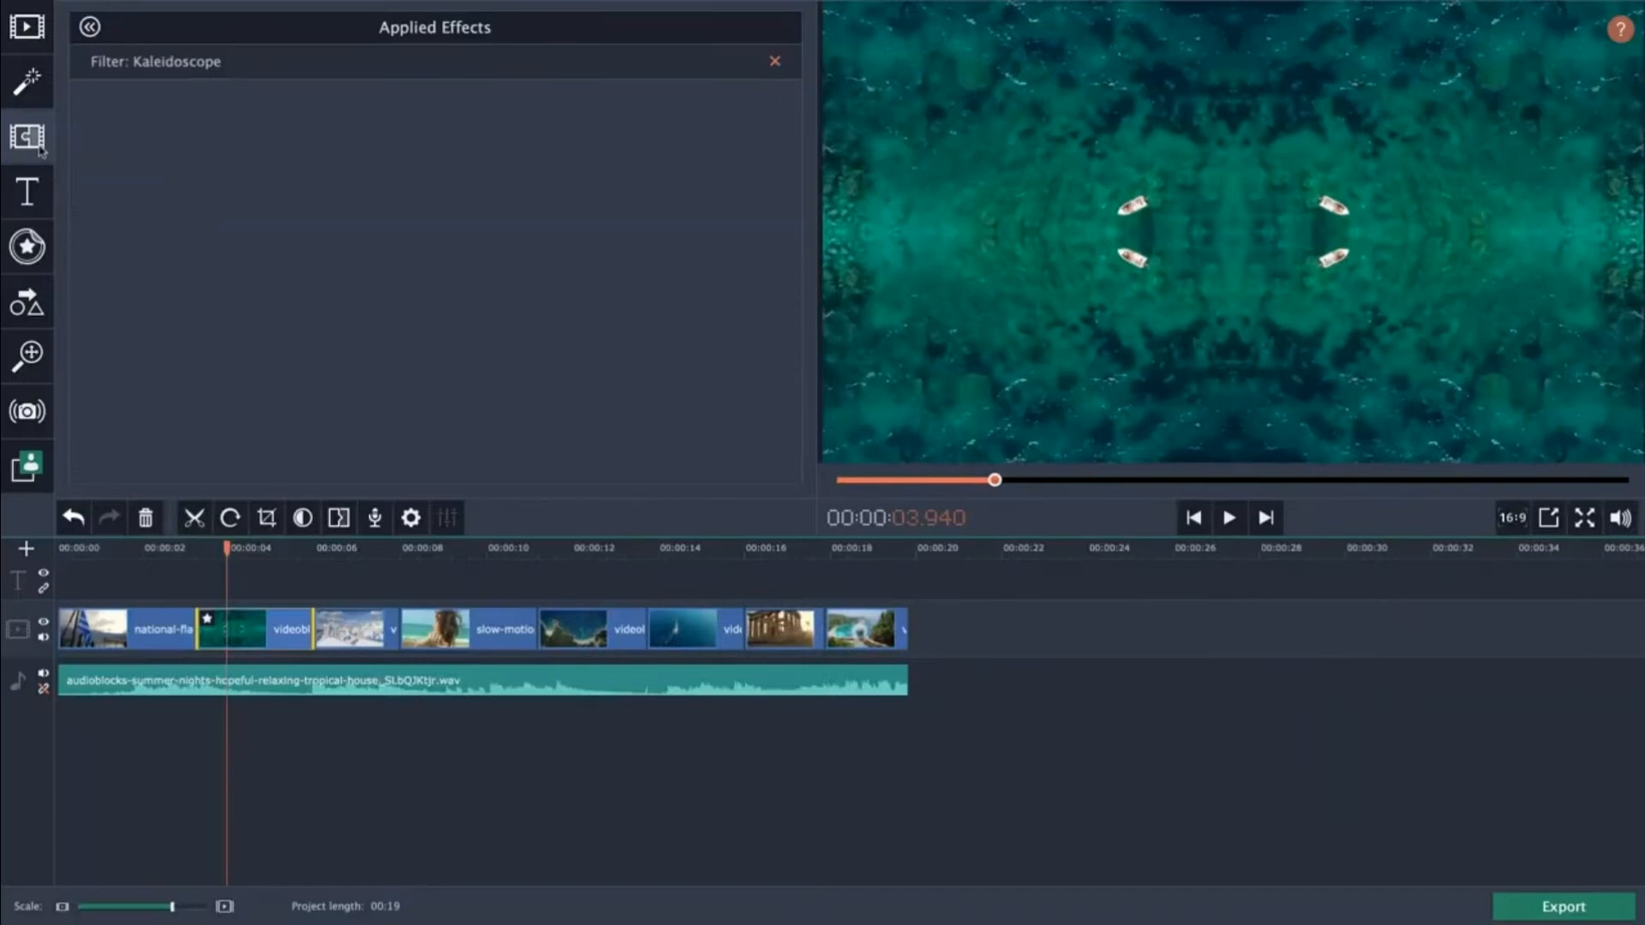
left_click(21, 77)
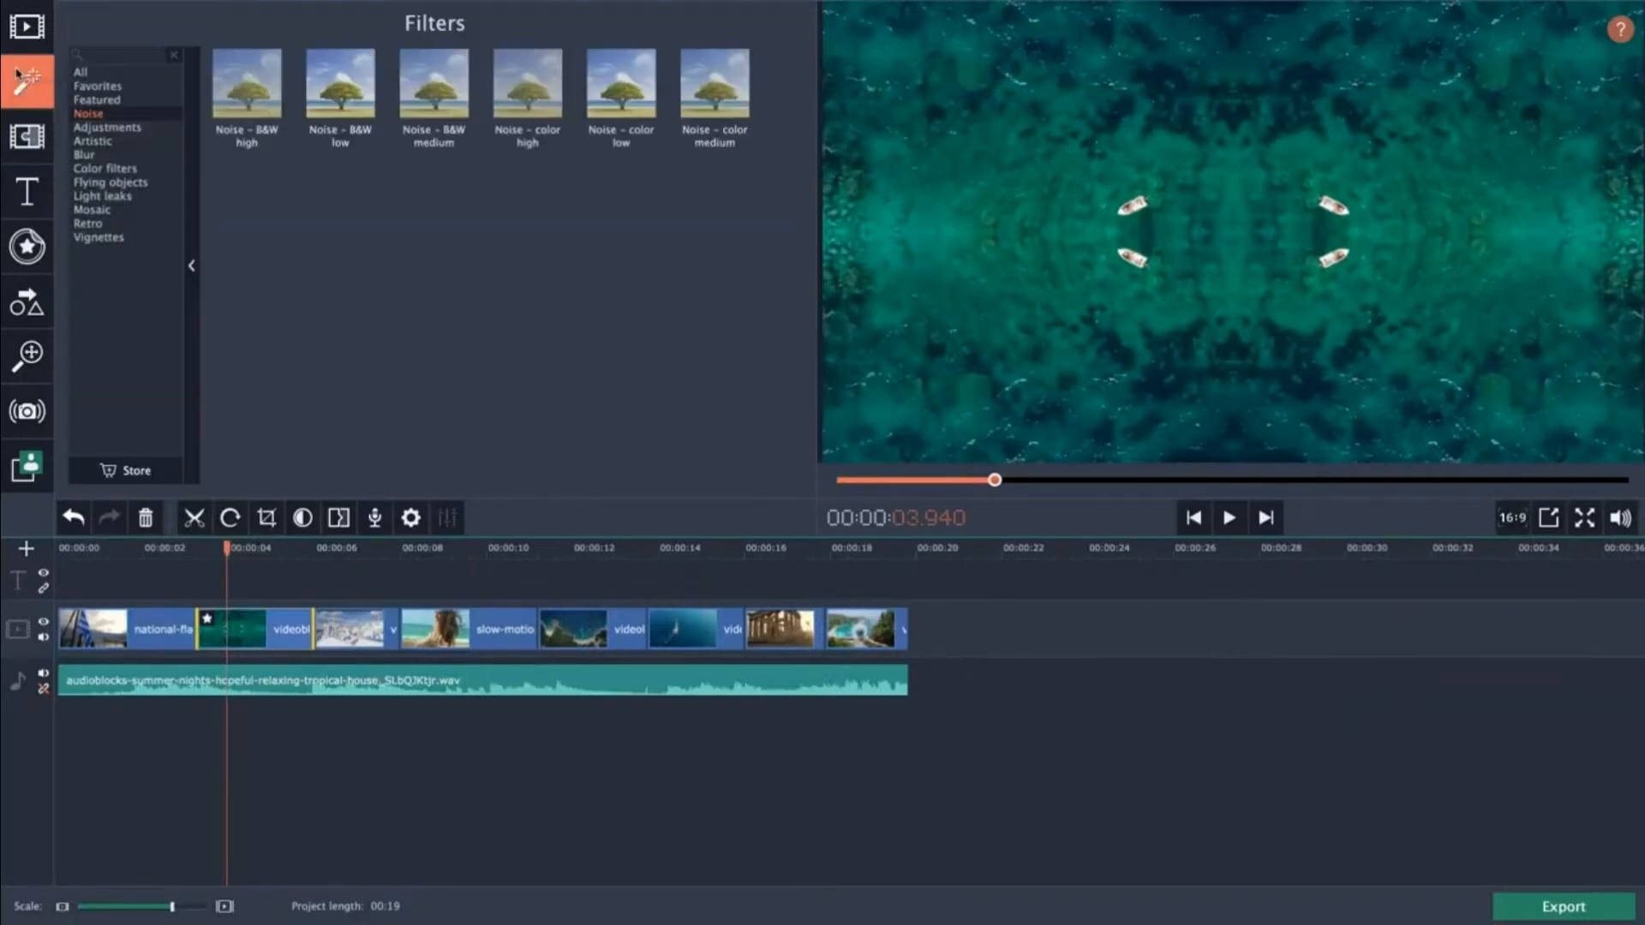
Open the Transitions library and browse its categories such as Featured, Blocks, Zoom, Wipe, Warp, Ripple and Fade.
left_click(18, 147)
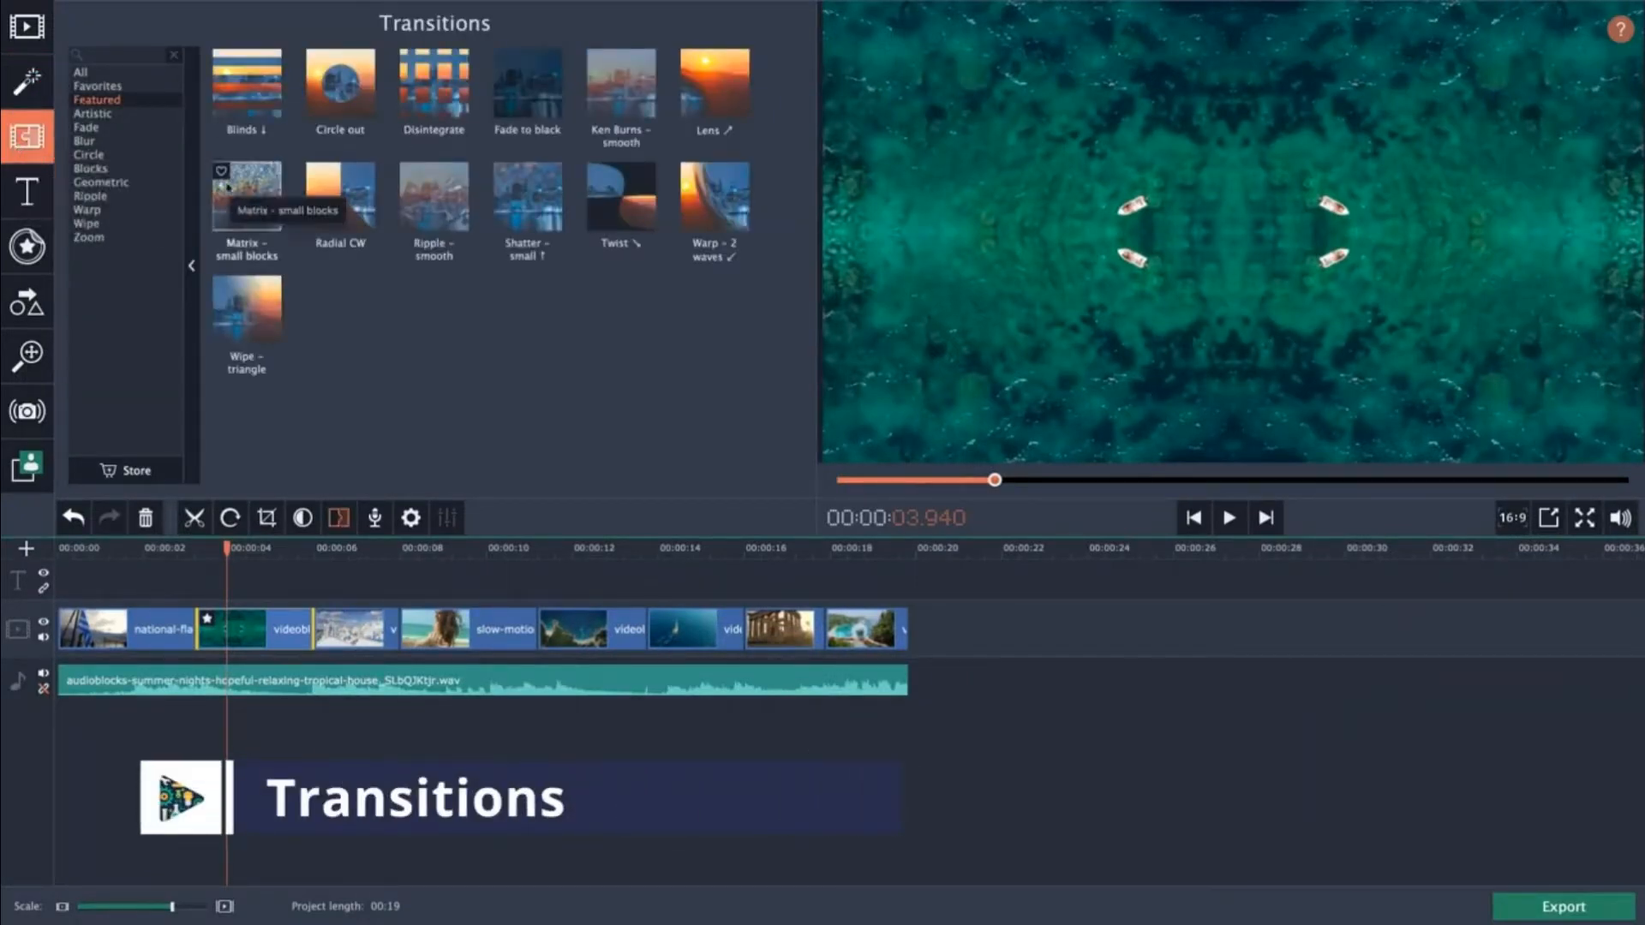
left_click(127, 131)
left_click(108, 169)
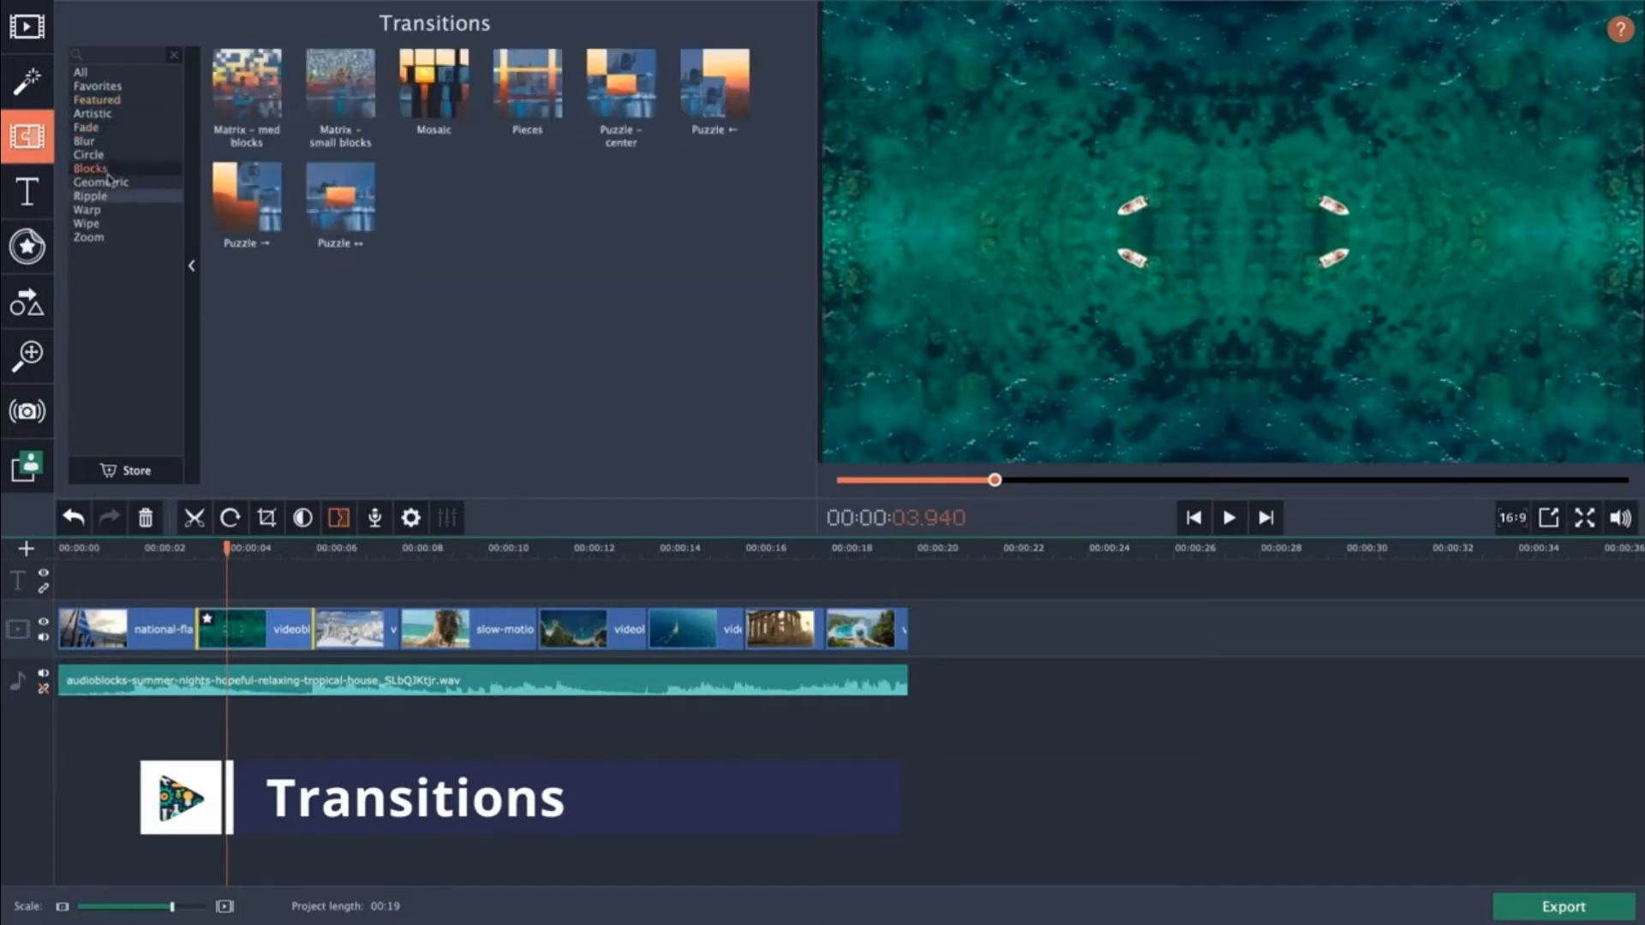
left_click(107, 212)
left_click(105, 243)
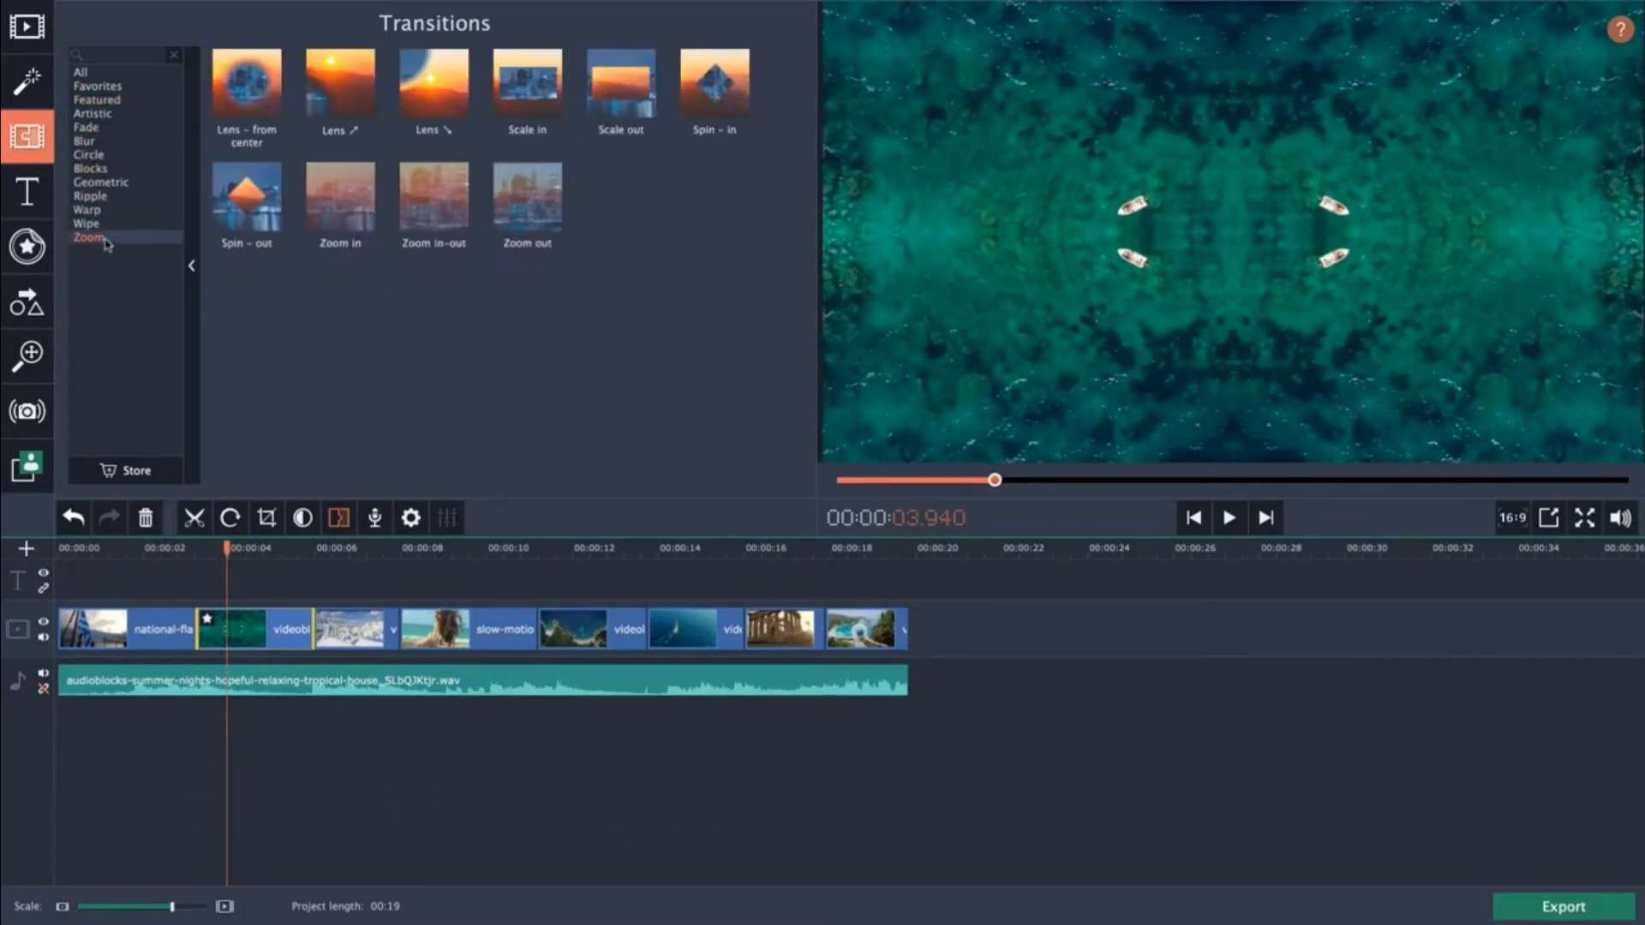
left_click(109, 224)
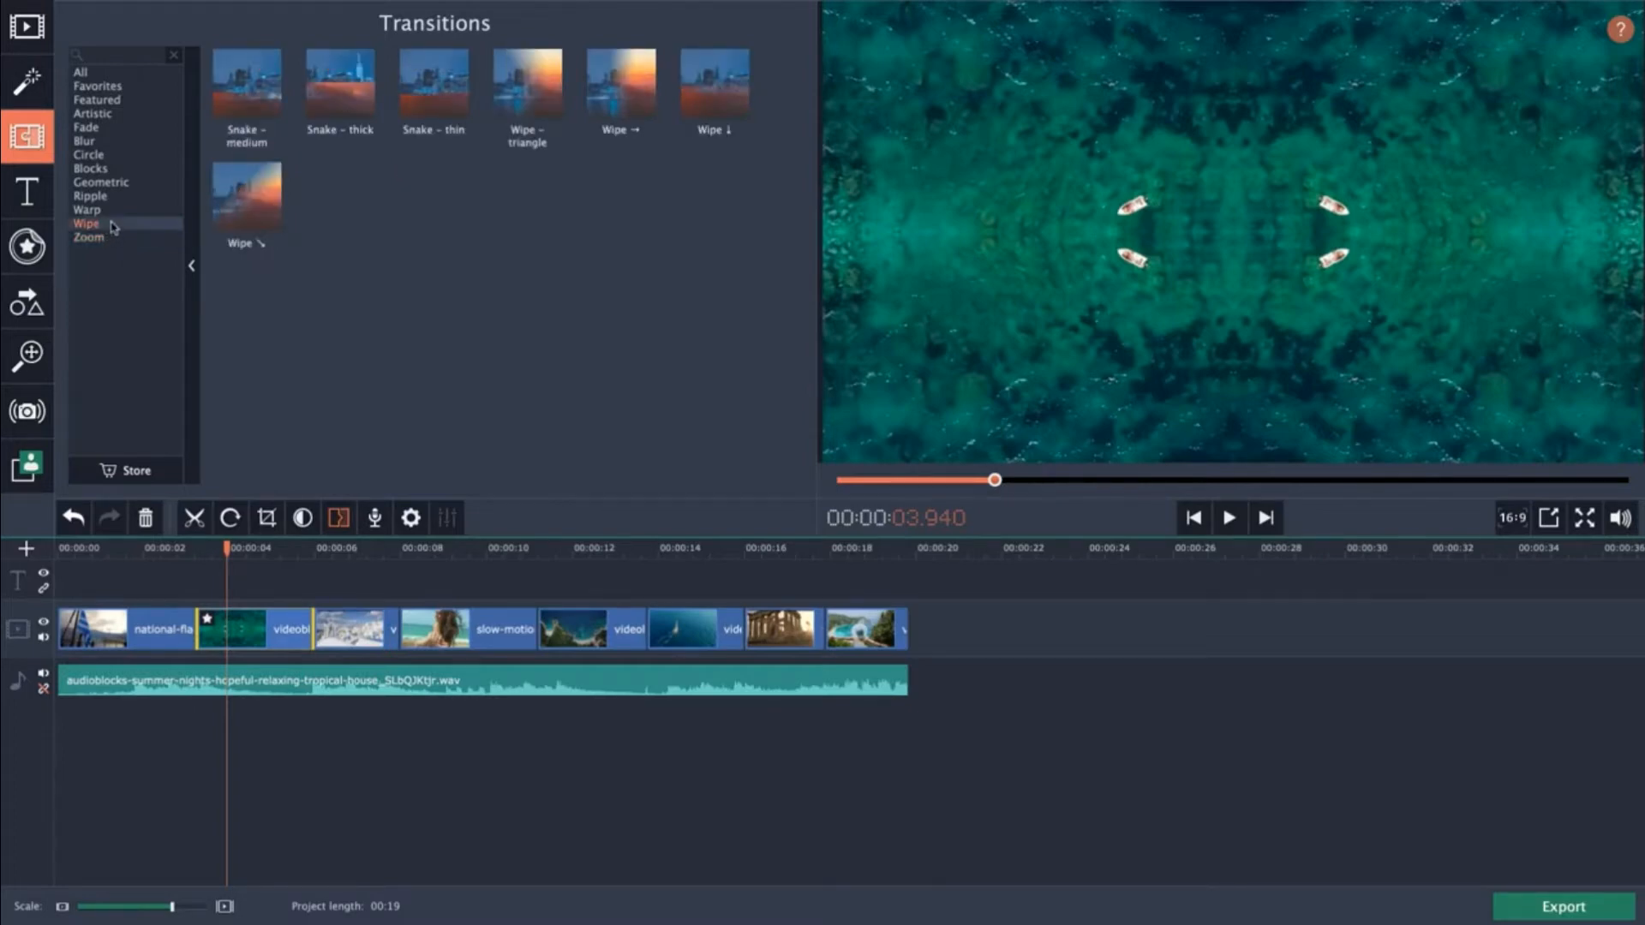
left_click(108, 211)
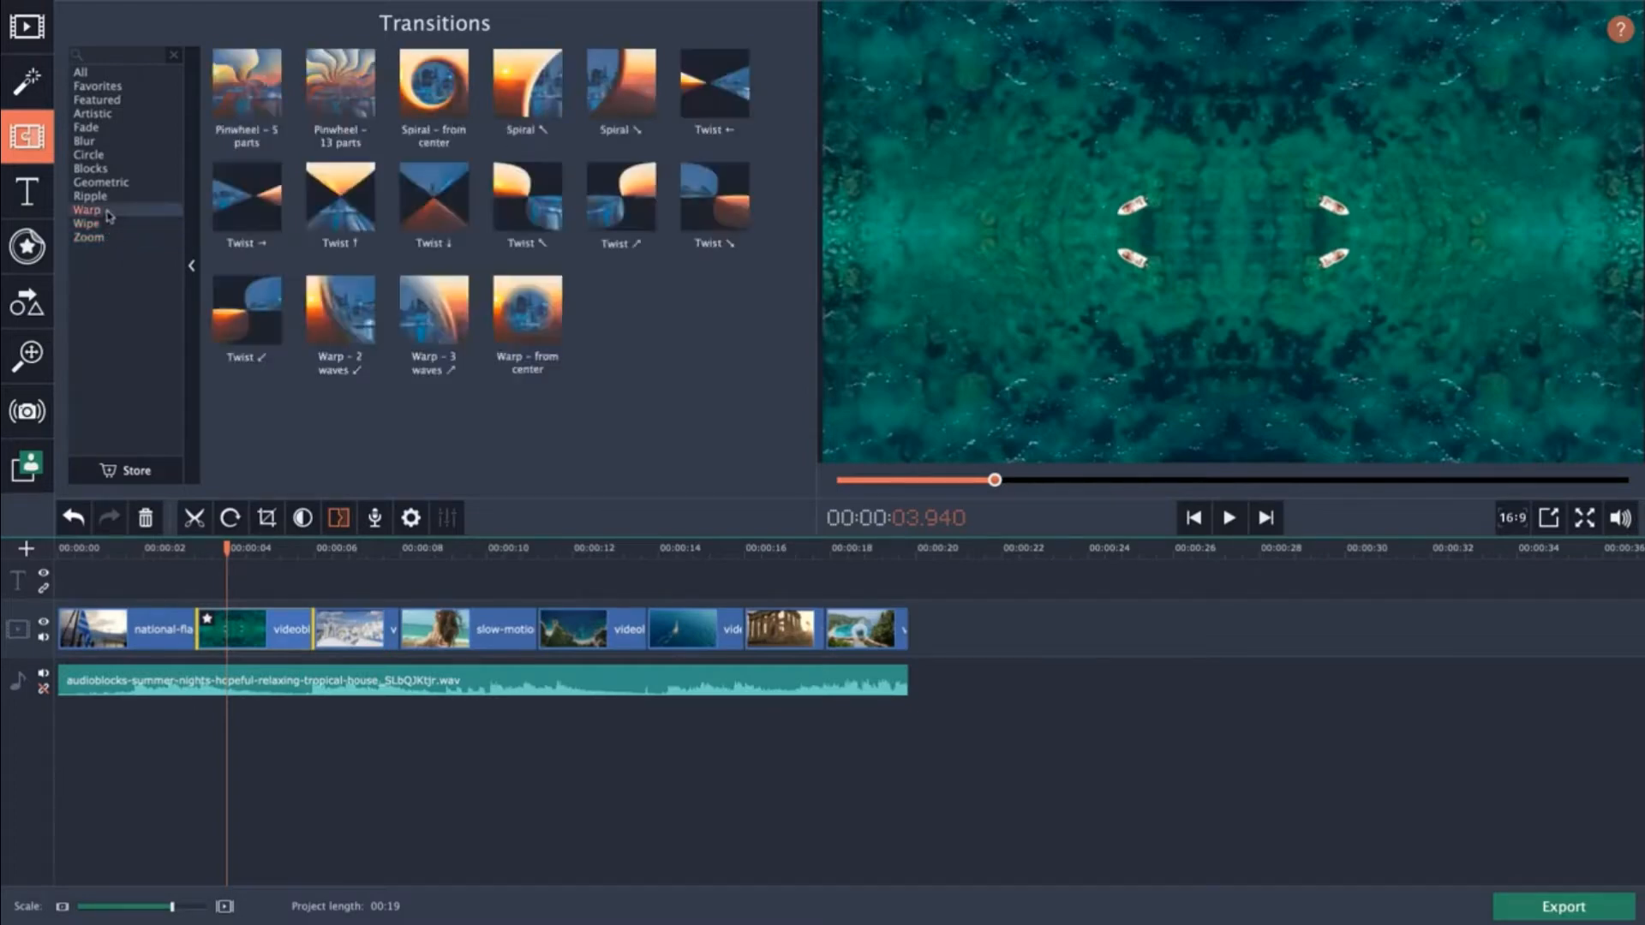
left_click(107, 199)
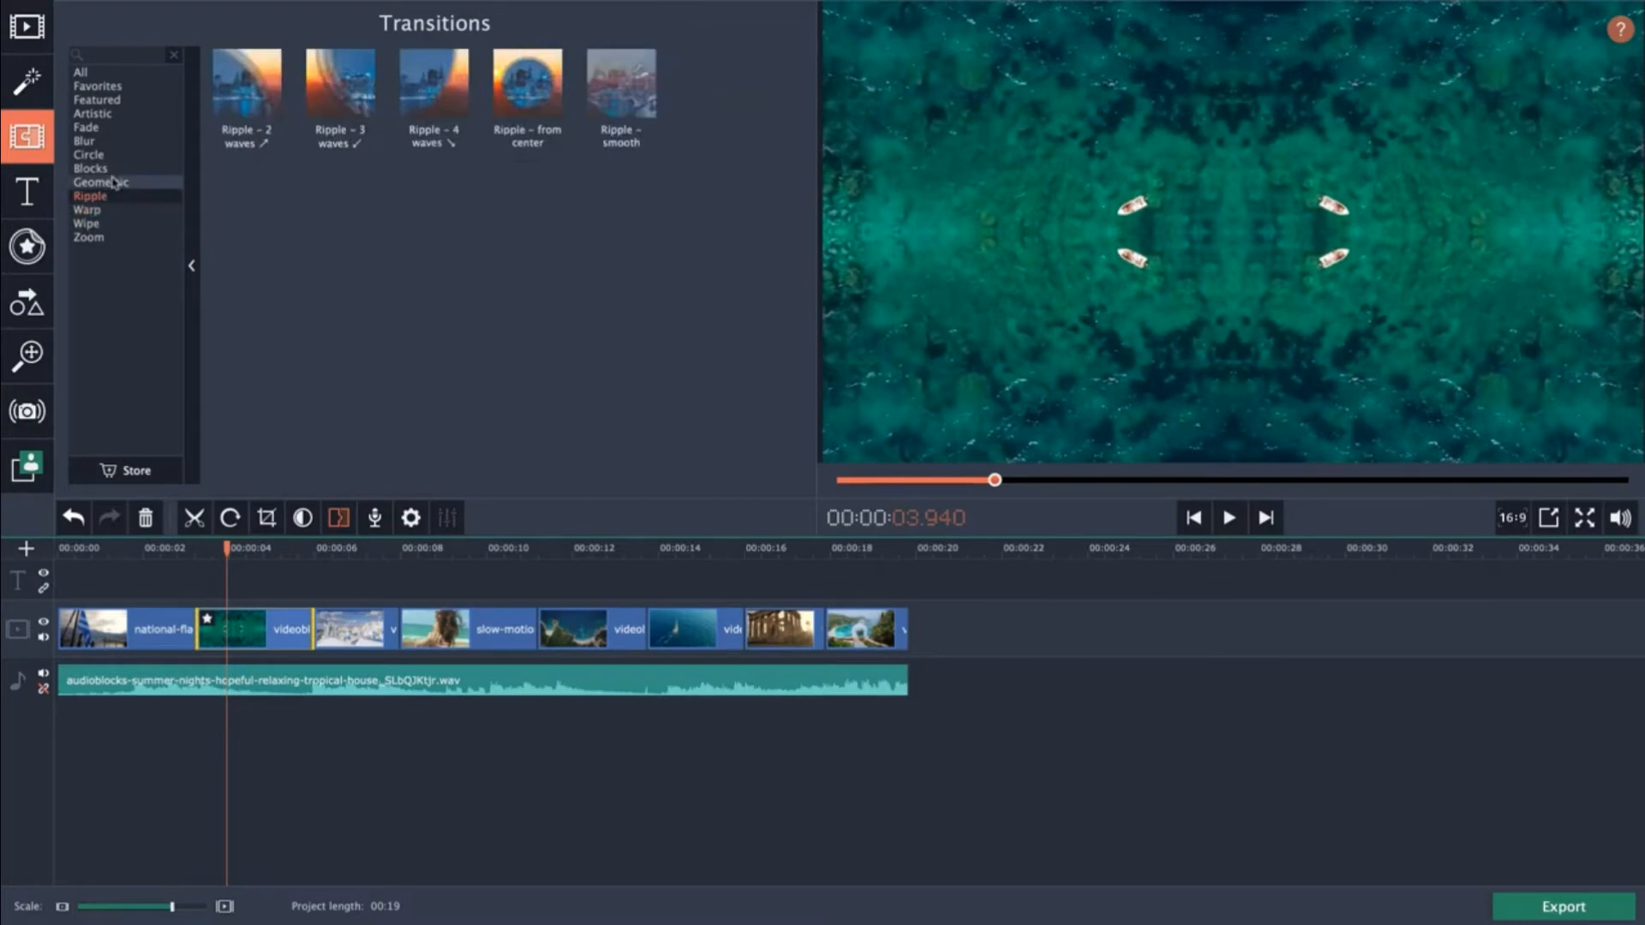
left_click(108, 127)
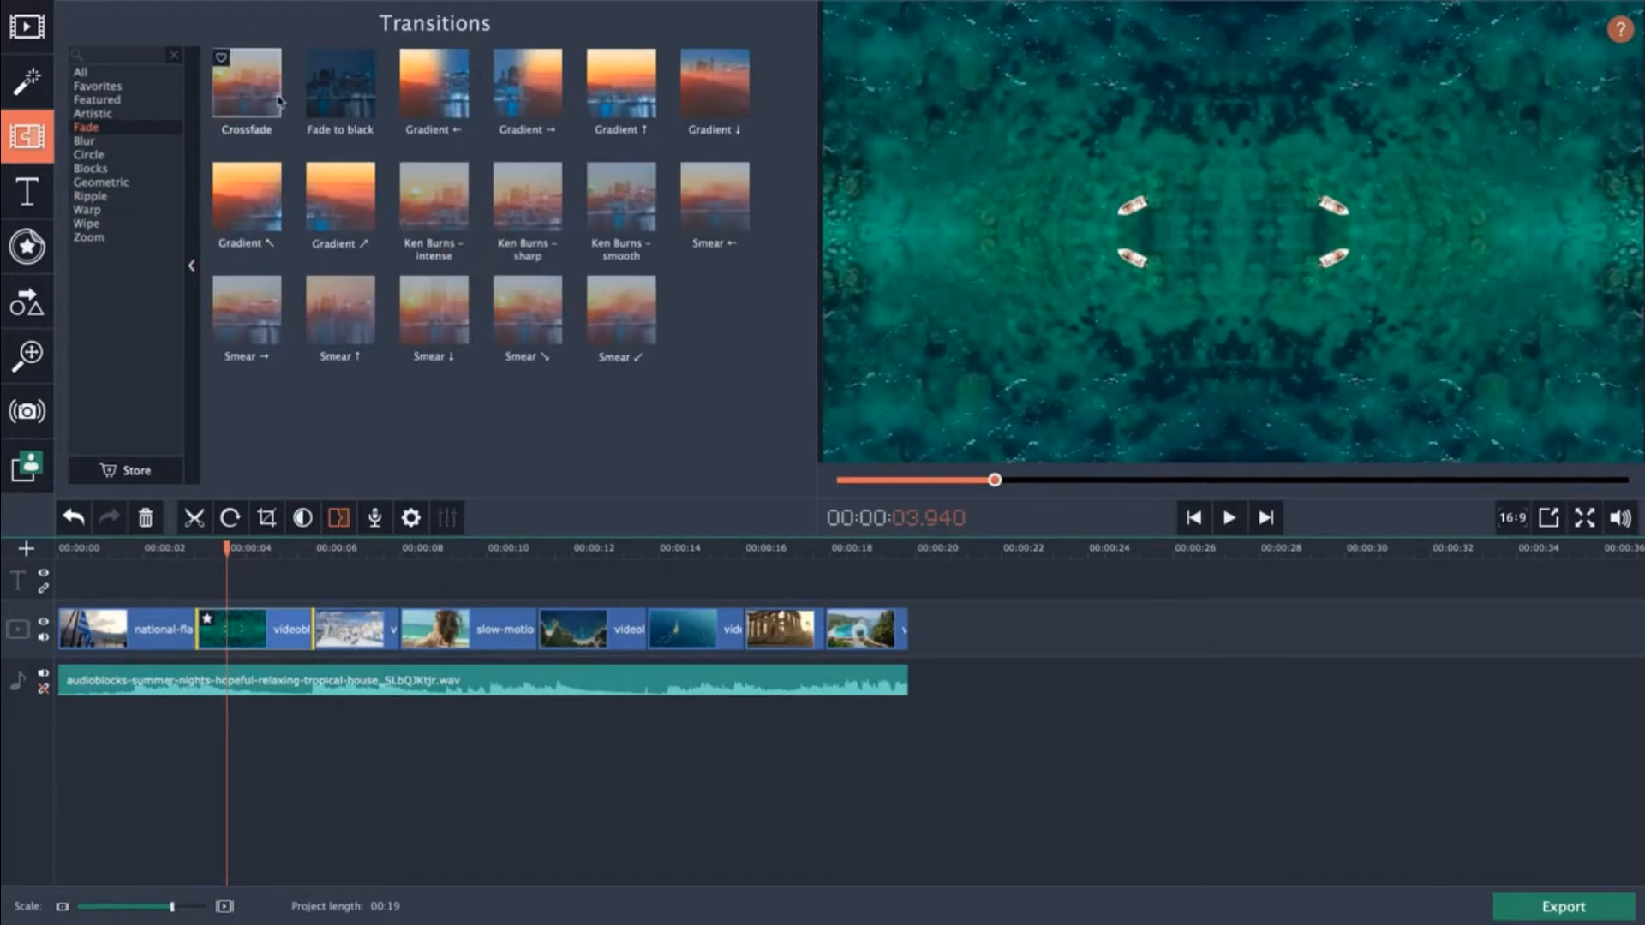
Add a Crossfade transition between the flag clip and the aerial beach clip.
left_click(192, 593)
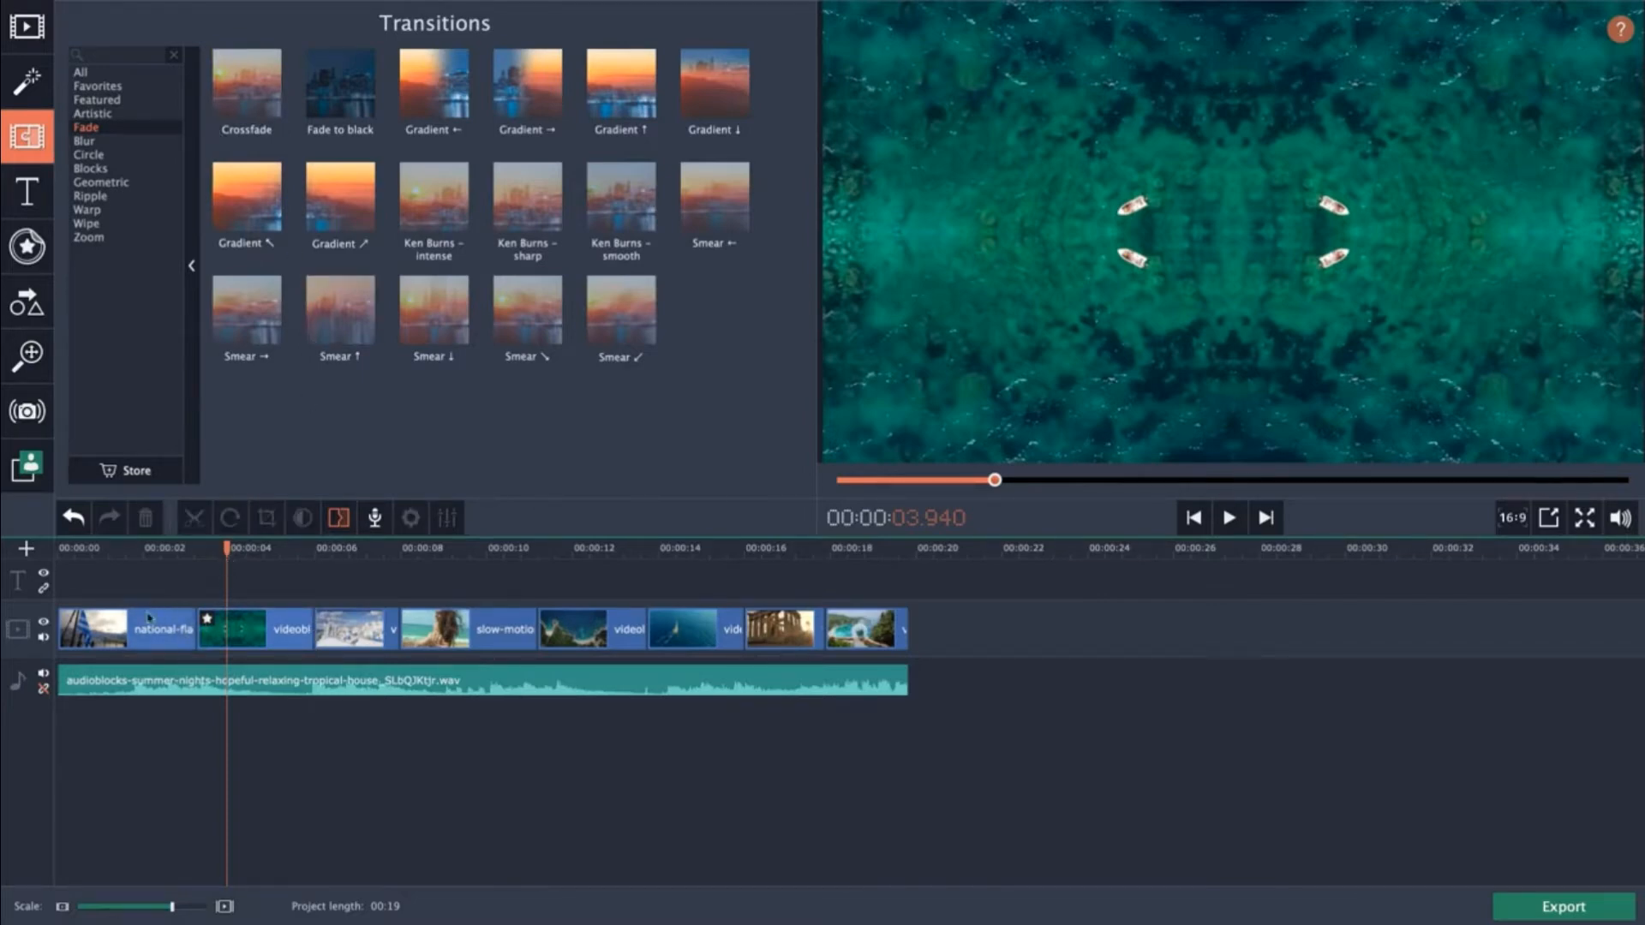
left_click(229, 639)
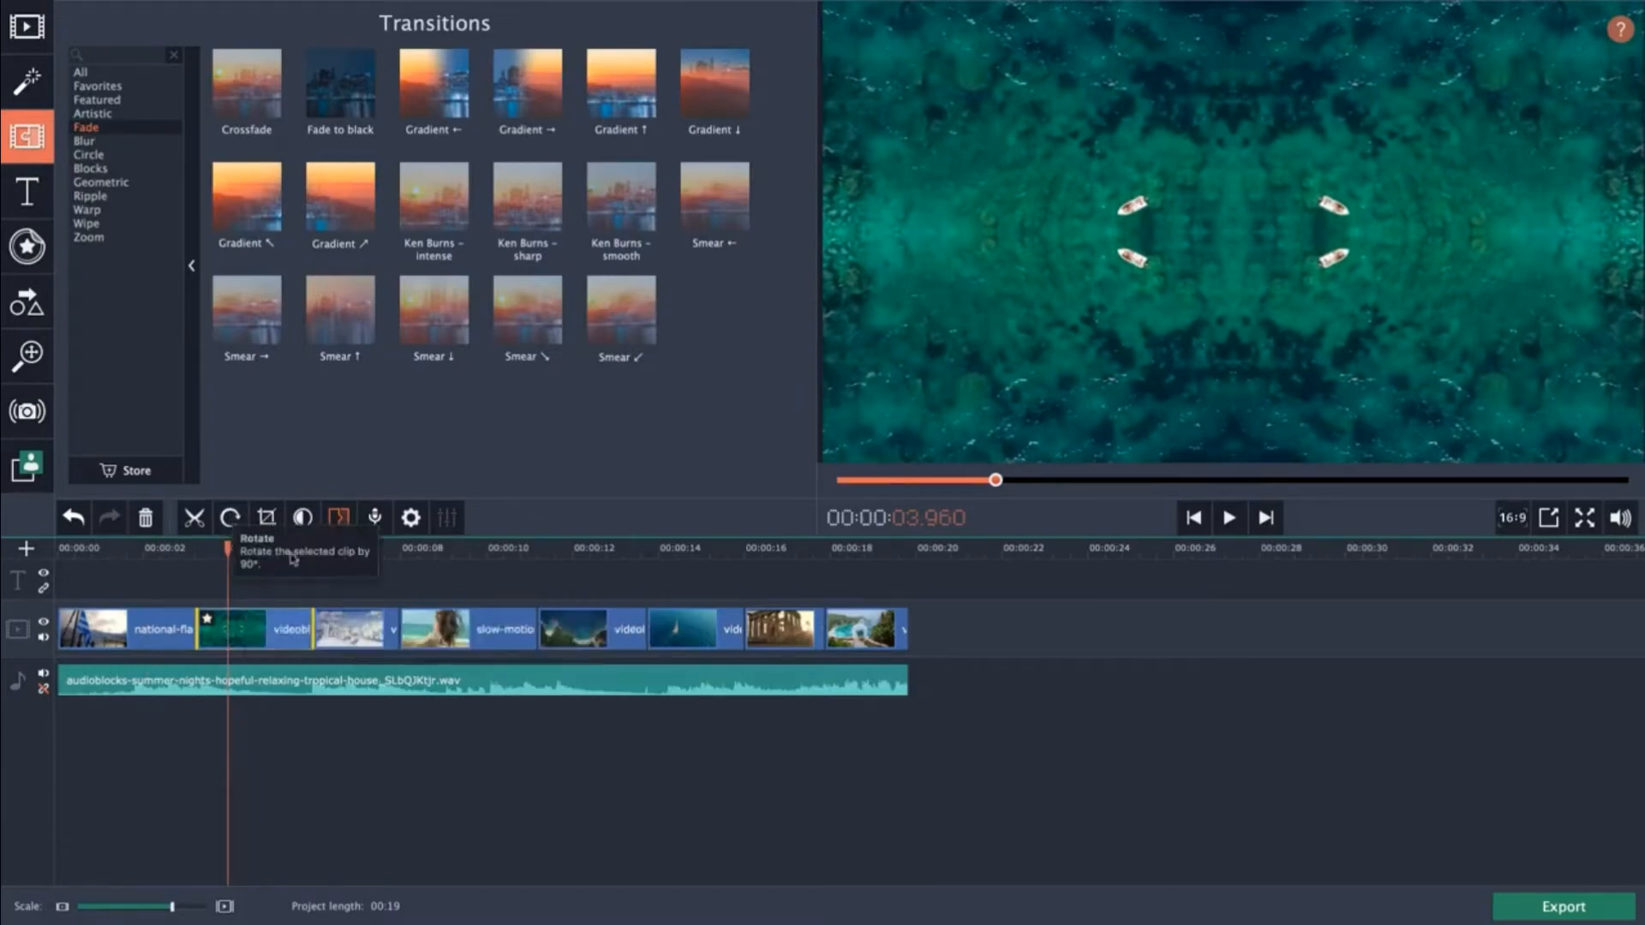
left_click(241, 100)
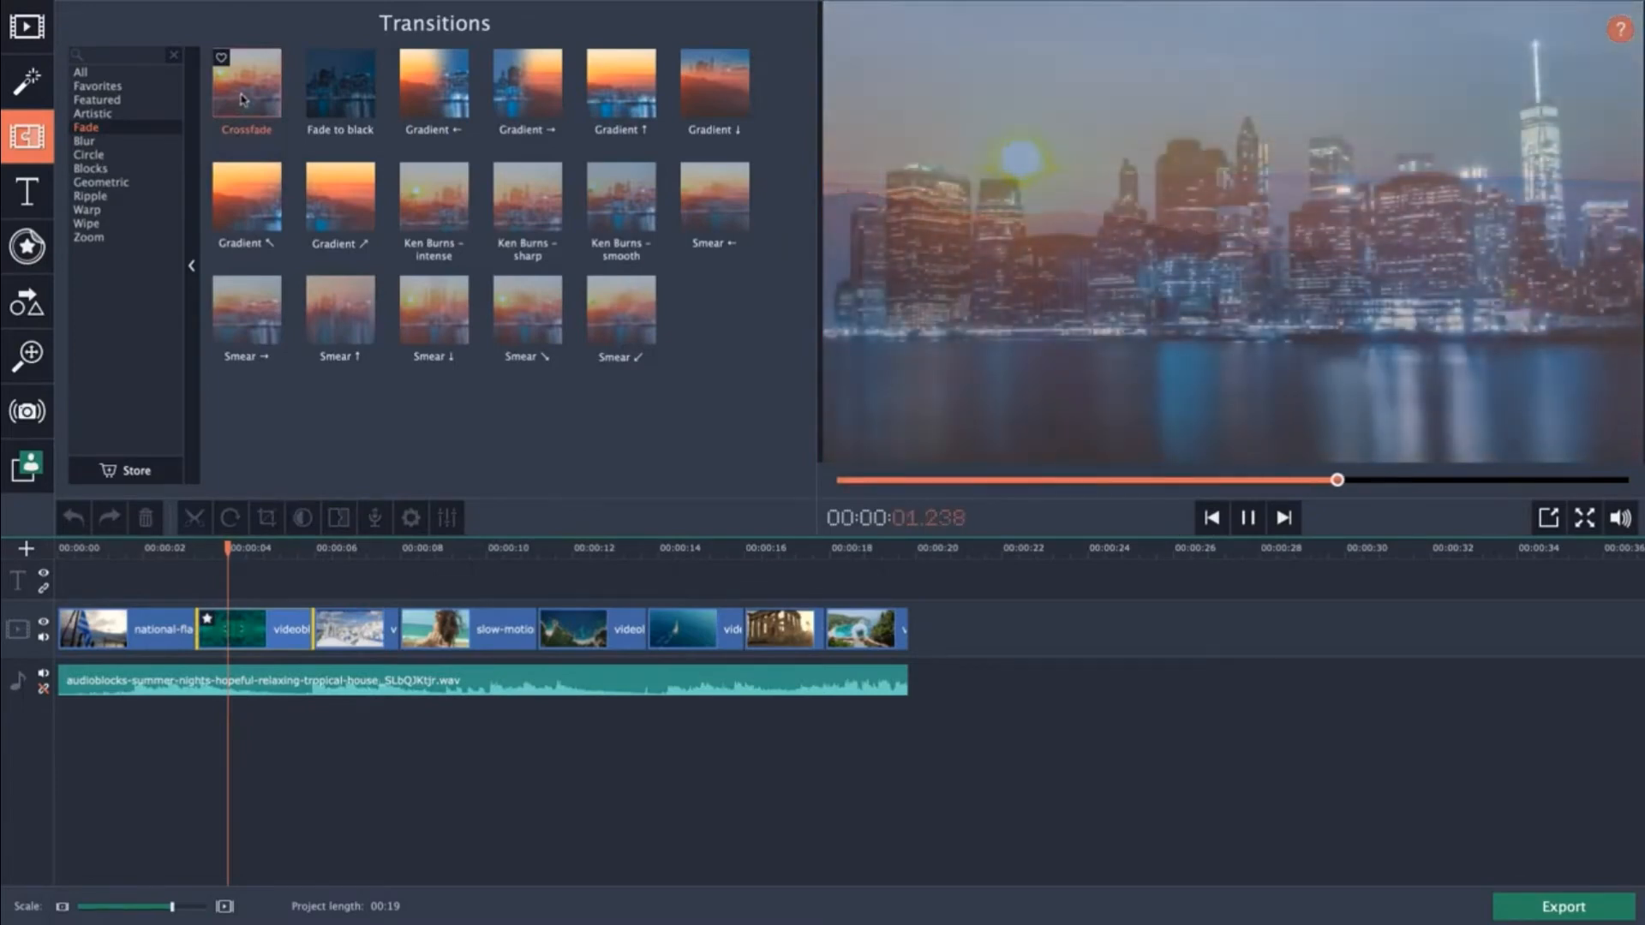
left_click_drag(242, 99, 181, 630)
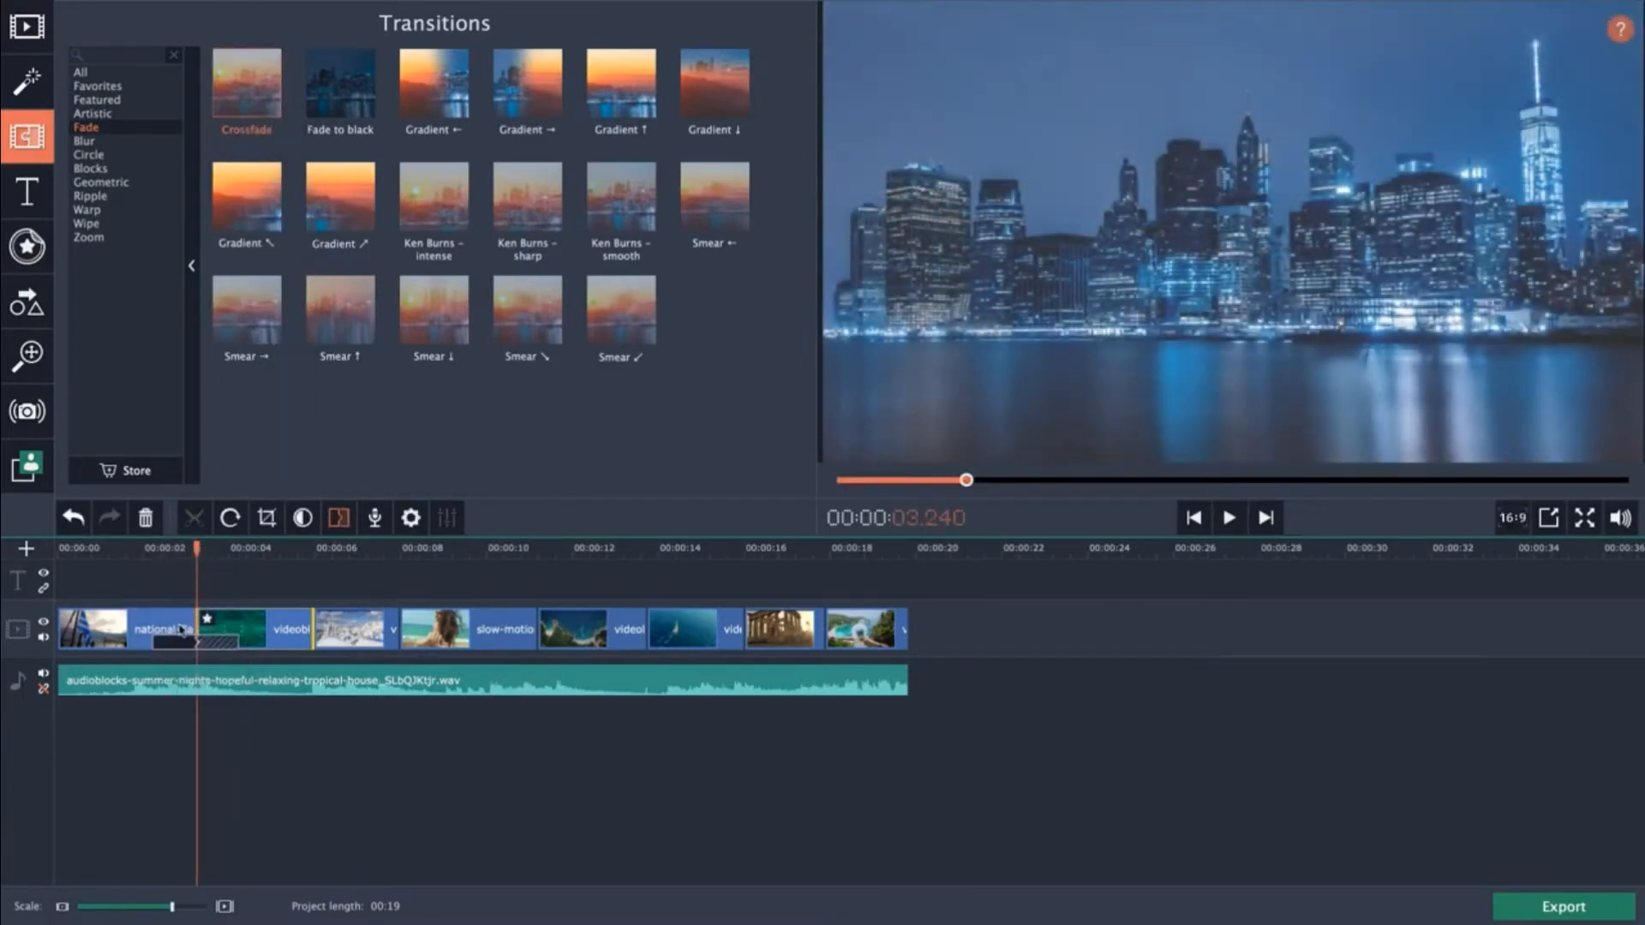
Add a Smear ↓ transition after the aerial clip and a Ken Burns – smooth transition after the Santorini clip.
left_click(446, 230)
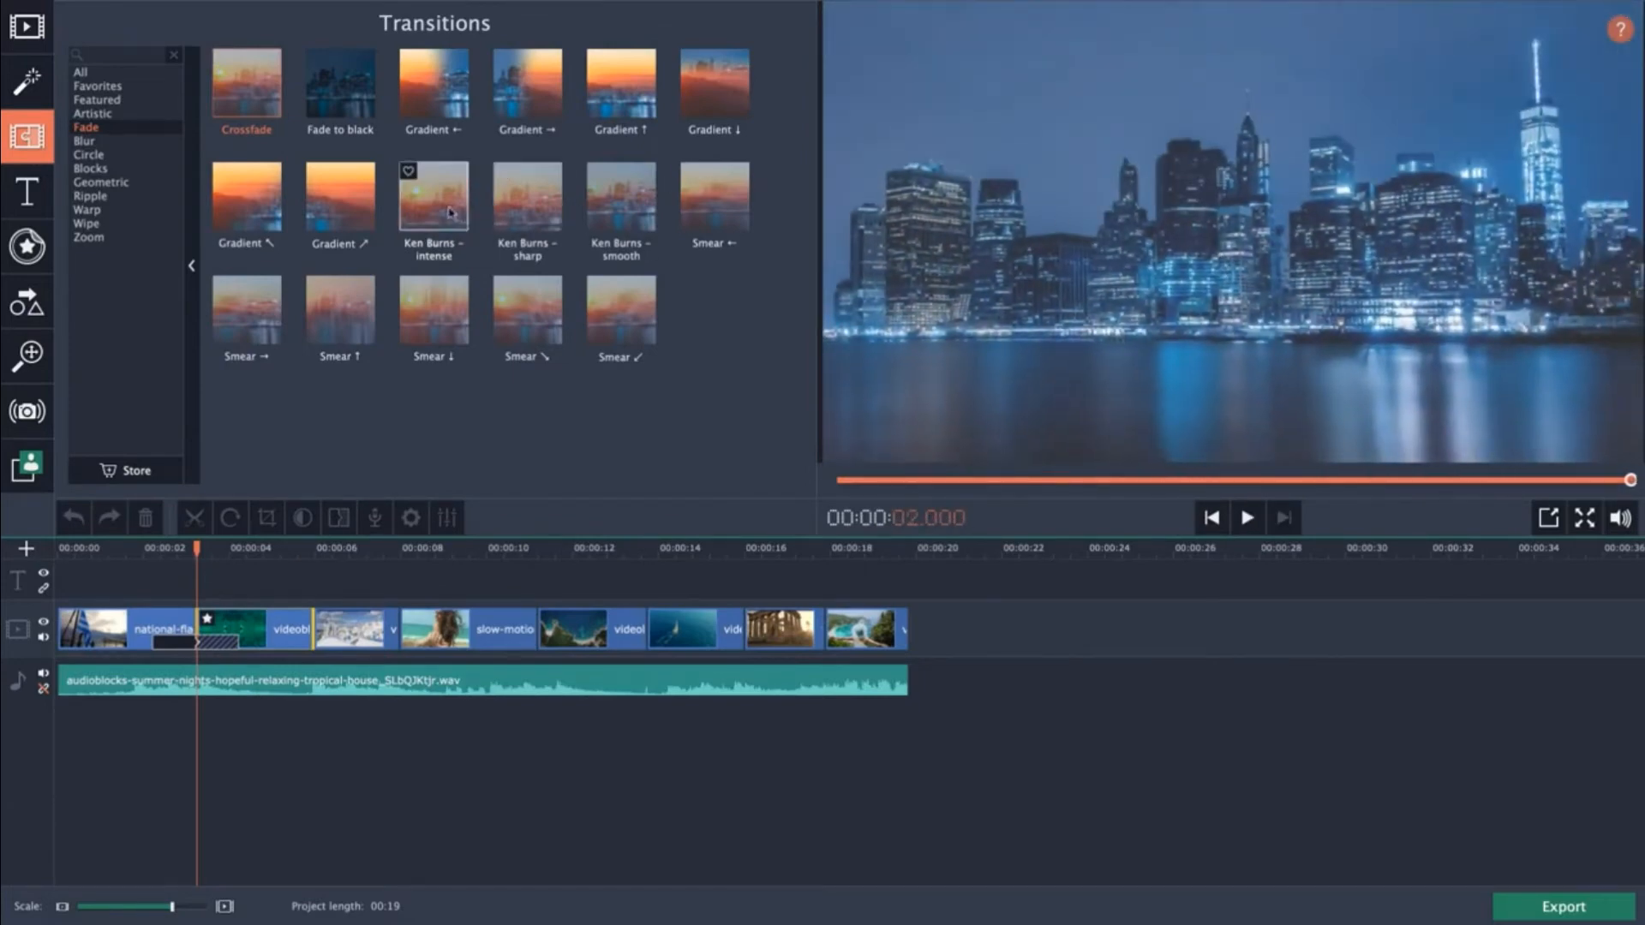
mouse_move(458, 347)
left_mouse_down()
mouse_move(347, 515)
mouse_move(314, 632)
left_mouse_up()
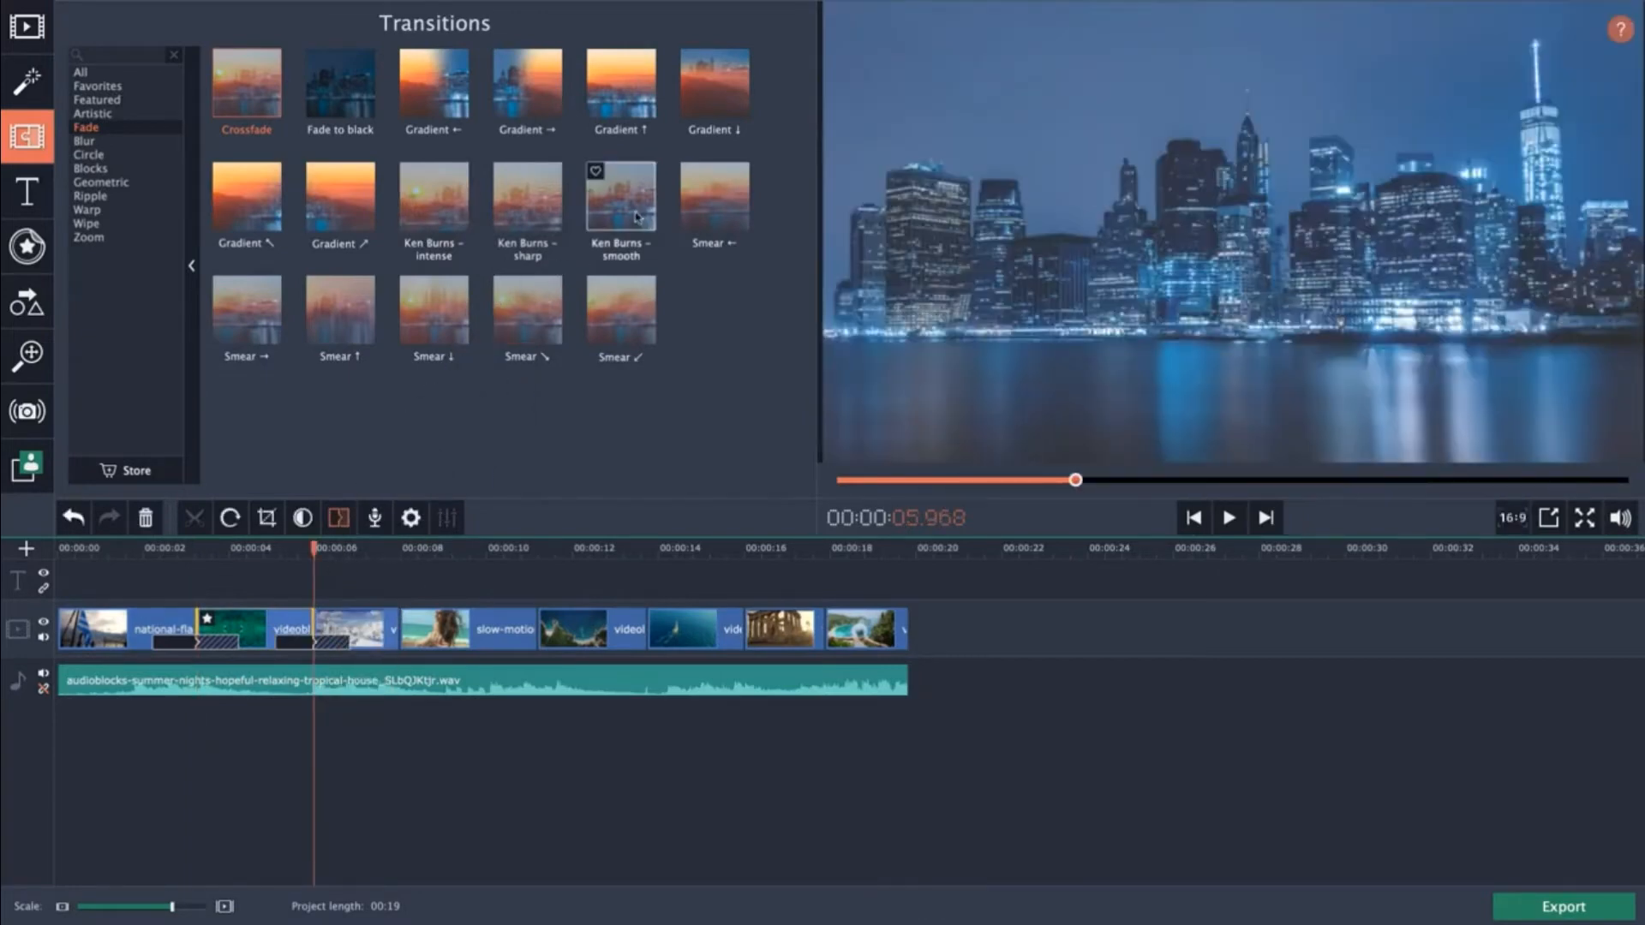
left_click_drag(649, 230, 422, 634)
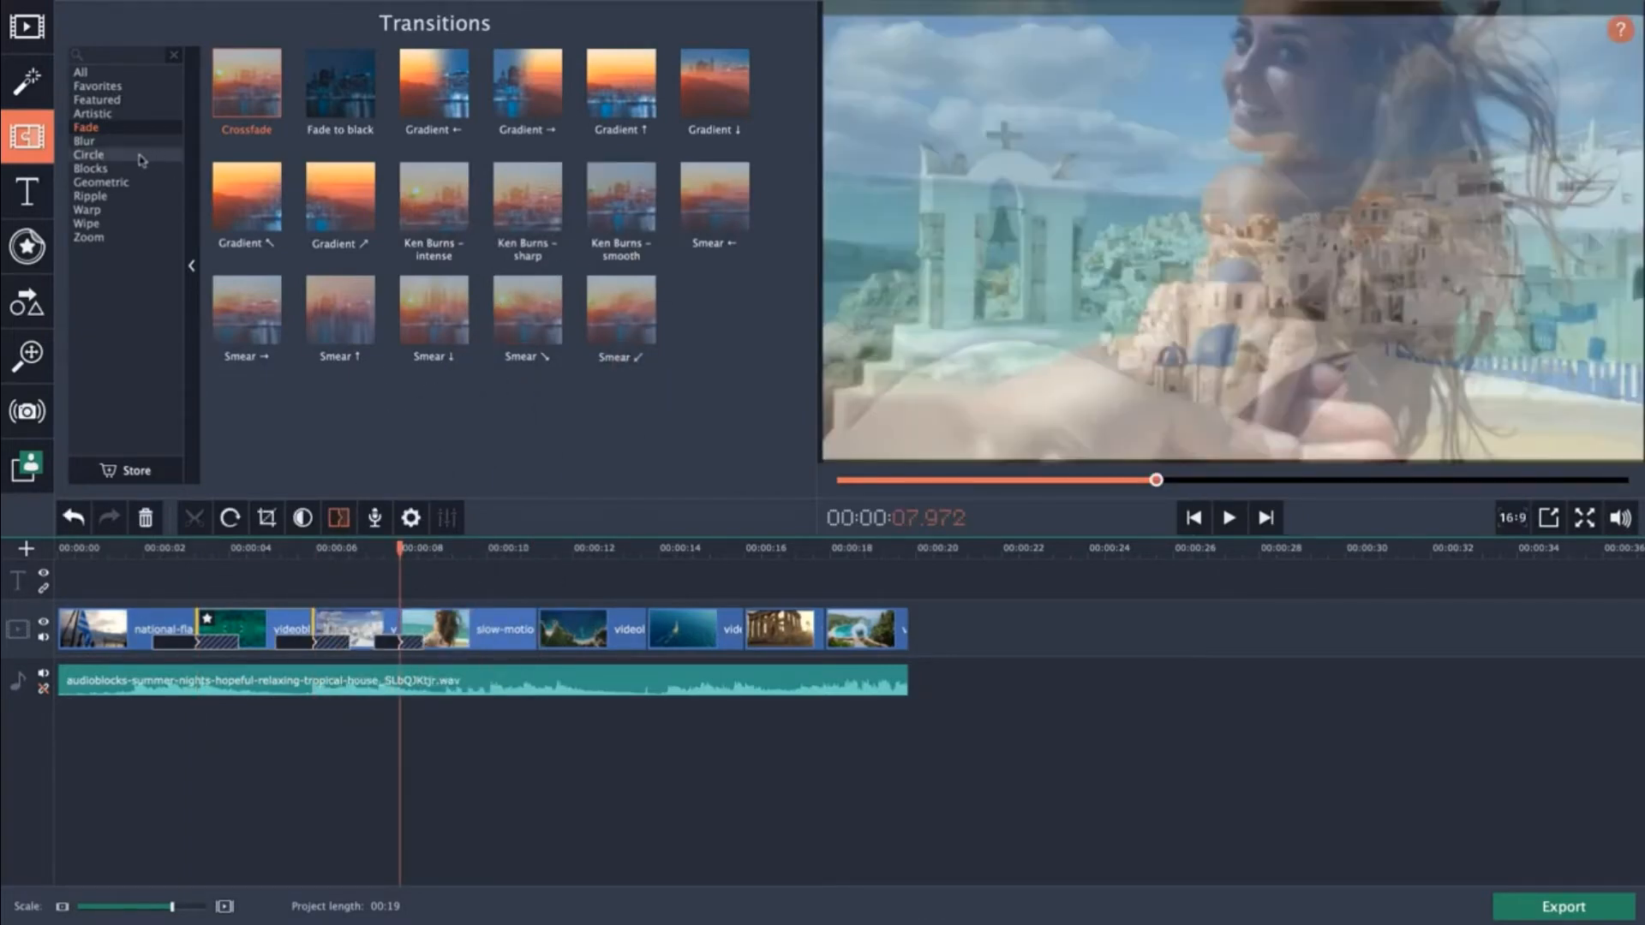
Add a Blur in transition after the slow-motion beach clip and a Zoom in-out transition between the next two clips.
left_click(84, 141)
left_click_drag(262, 102, 467, 537)
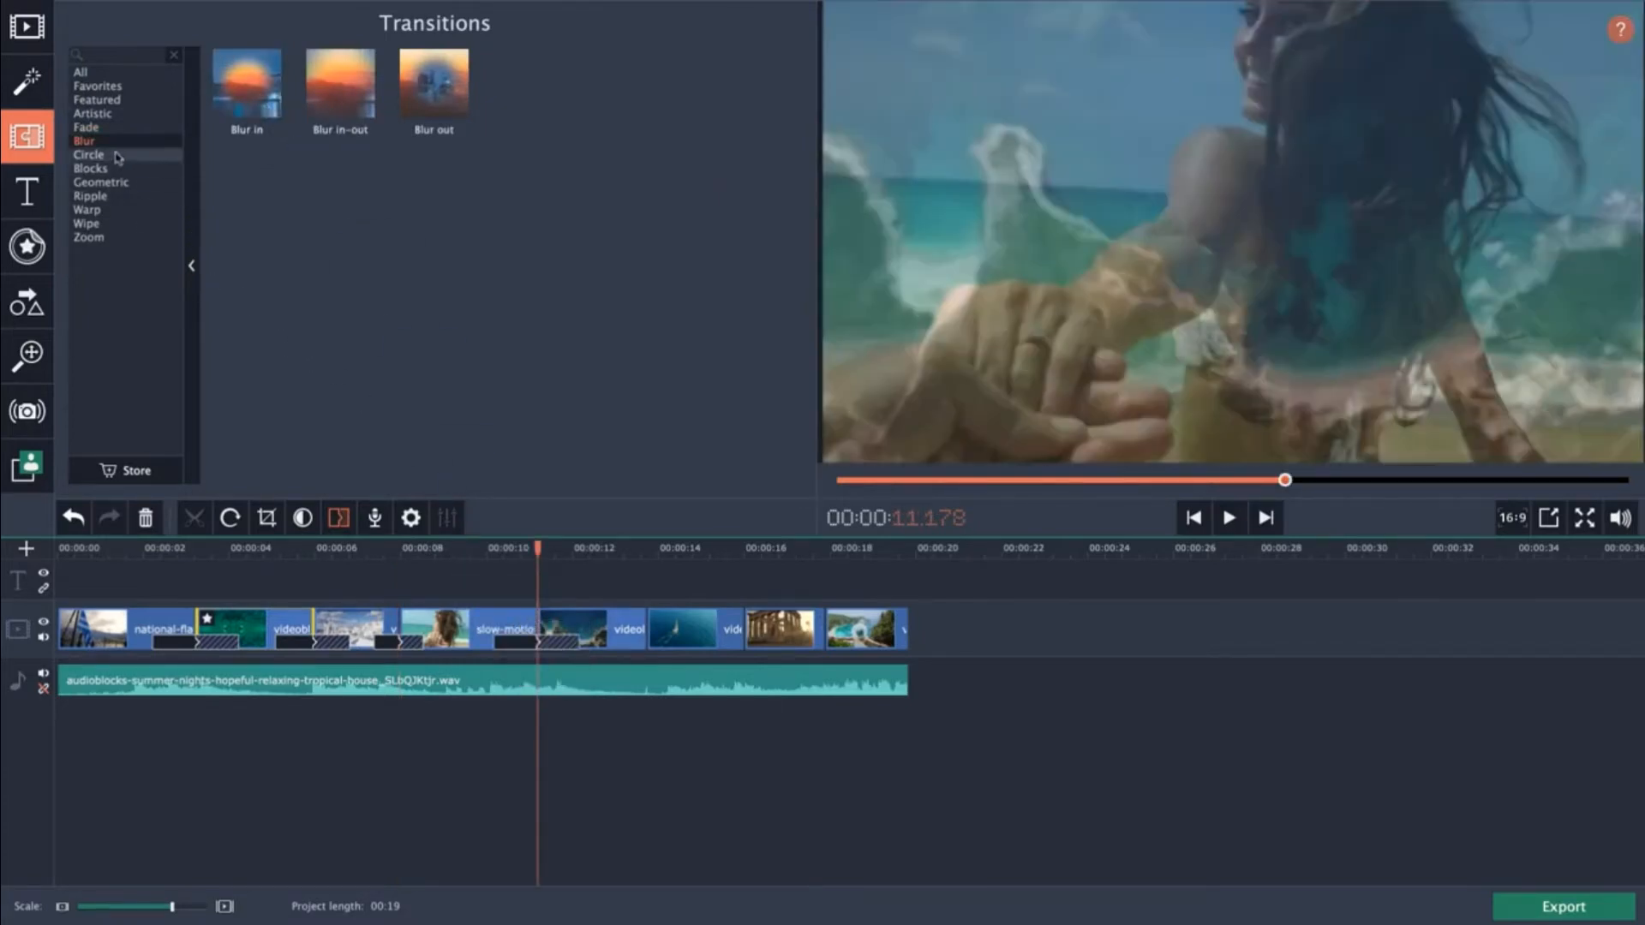
left_click(106, 237)
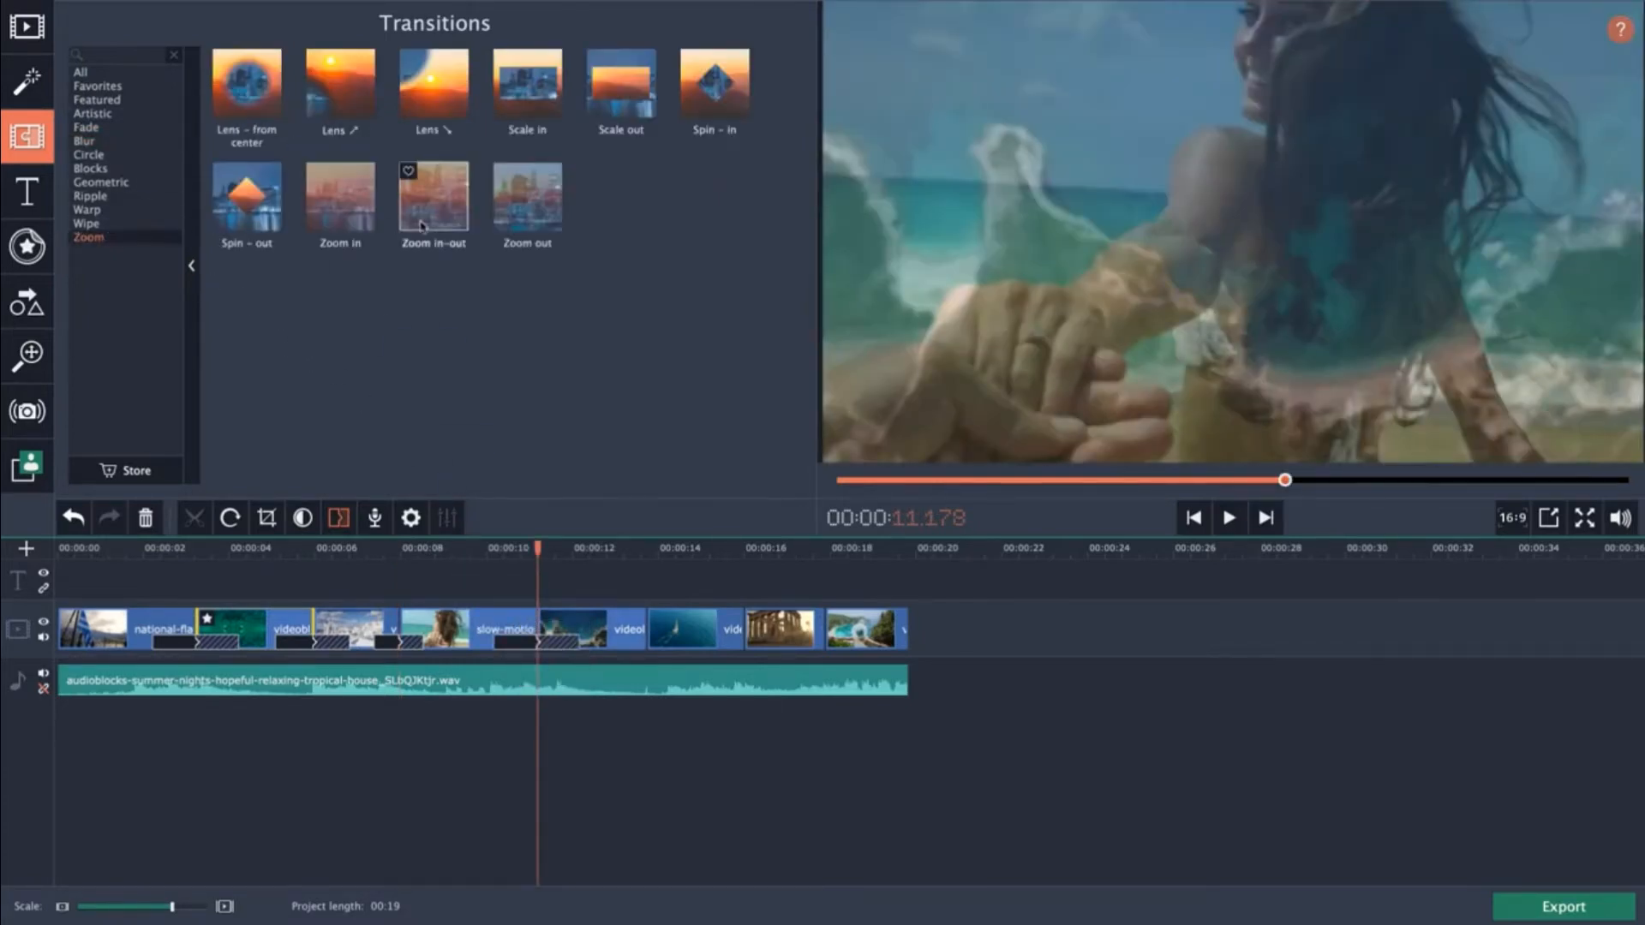
left_click_drag(429, 214, 647, 634)
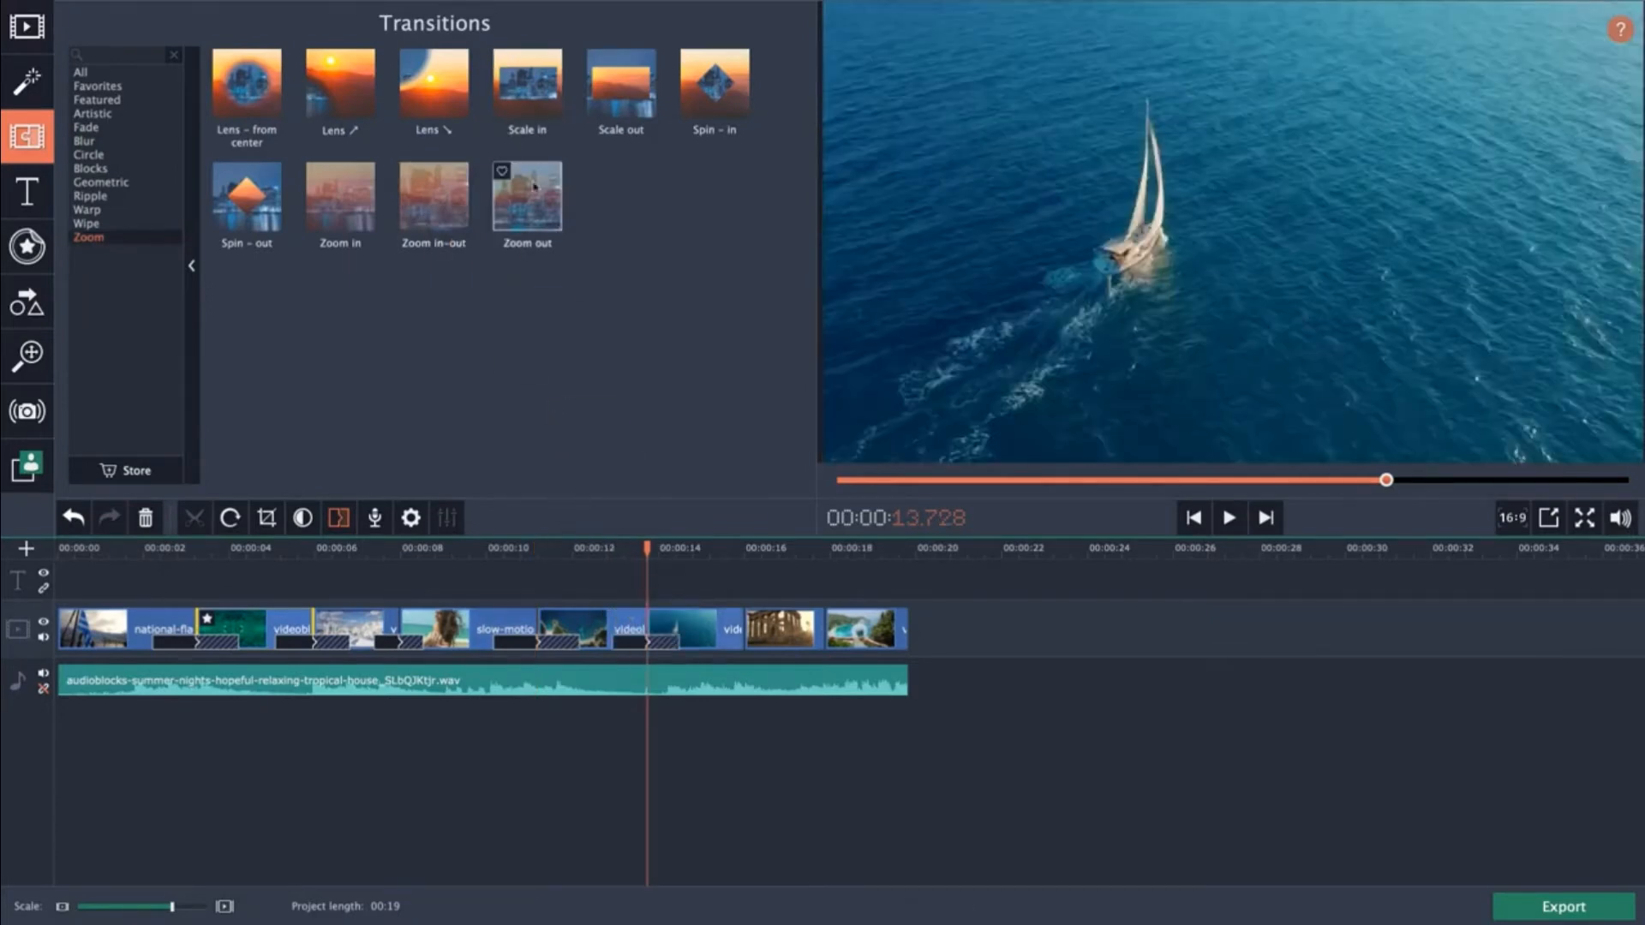
Add a Zoom out transition before the temple clip and a Barn door – corners transition before the final clip.
left_click_drag(525, 203, 740, 651)
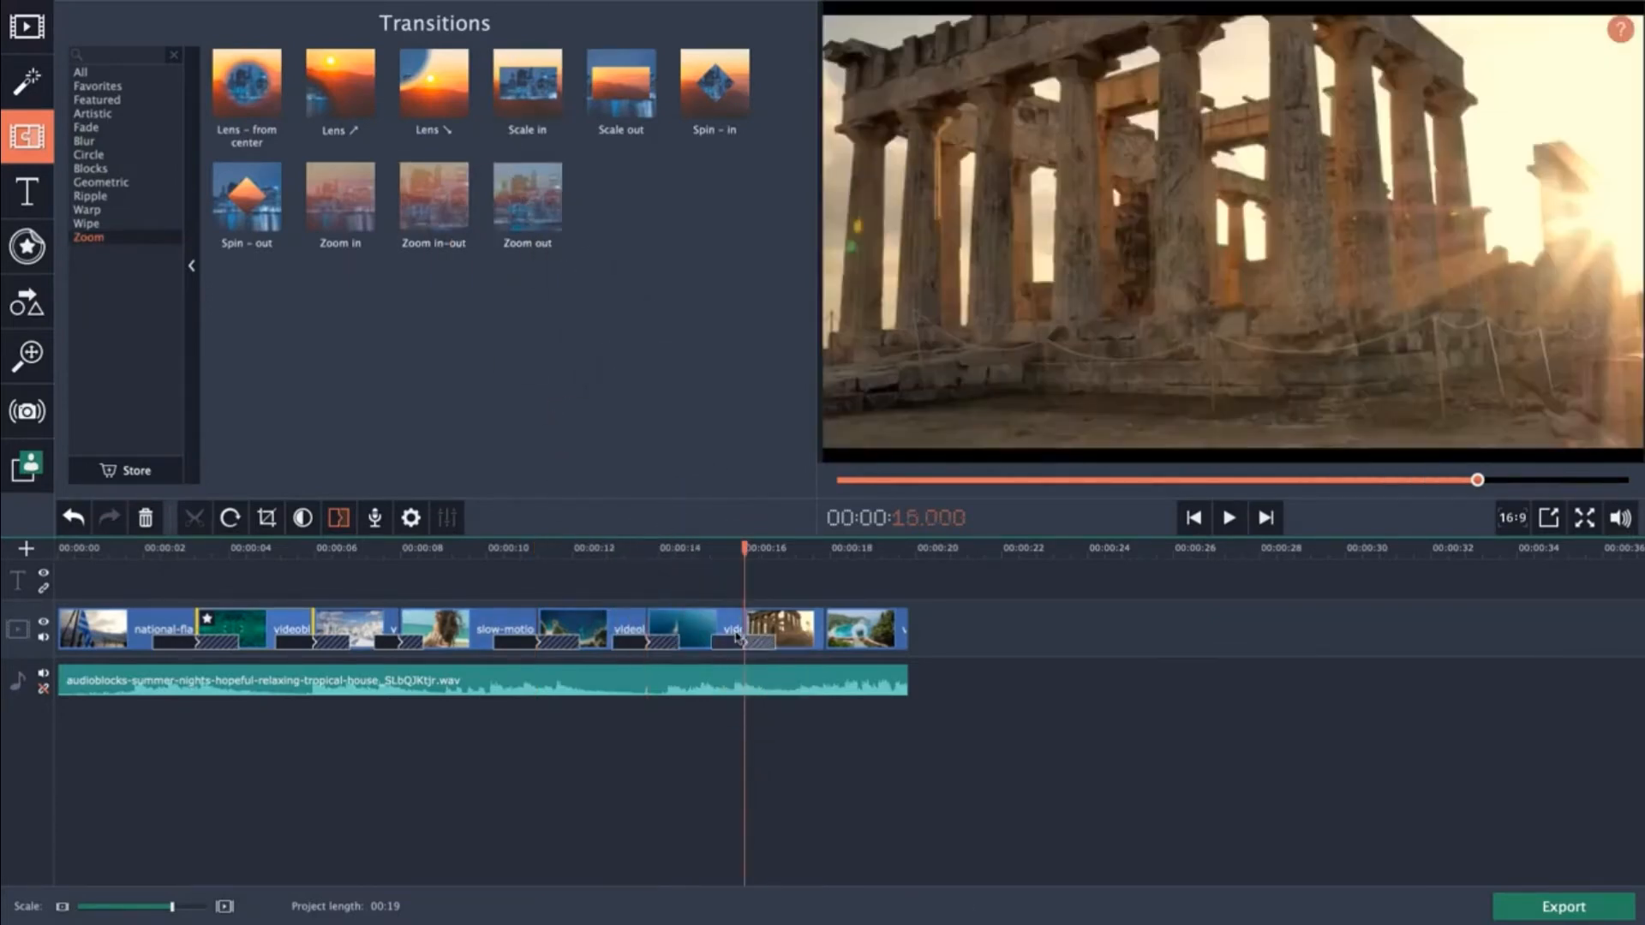
left_click(104, 182)
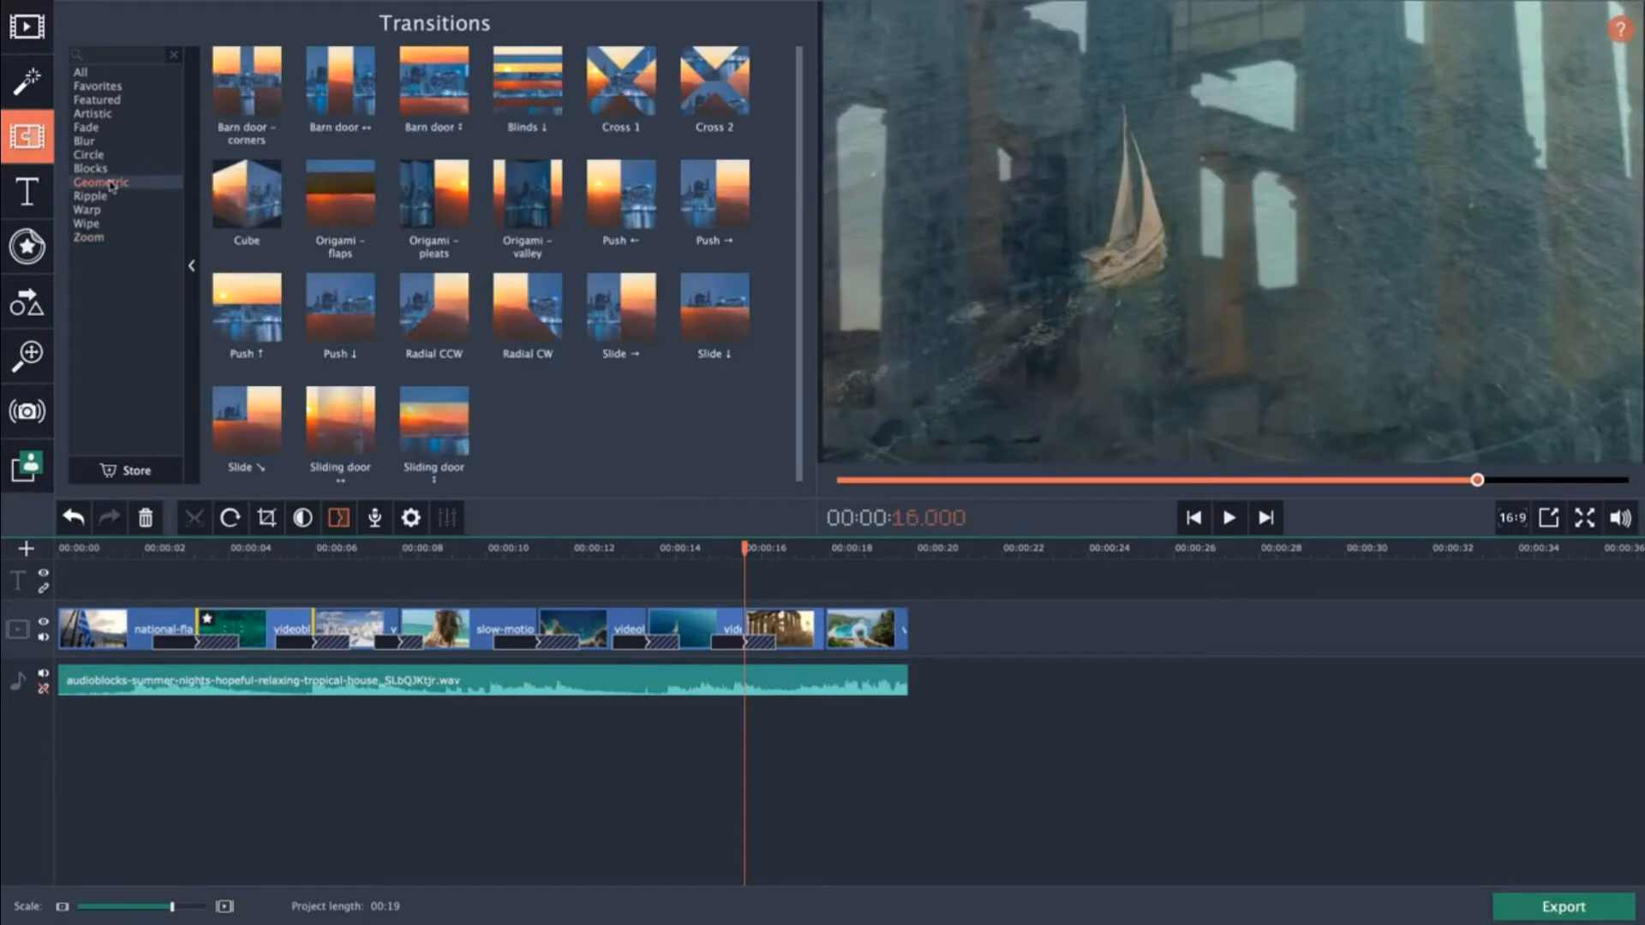
left_click_drag(257, 97, 824, 638)
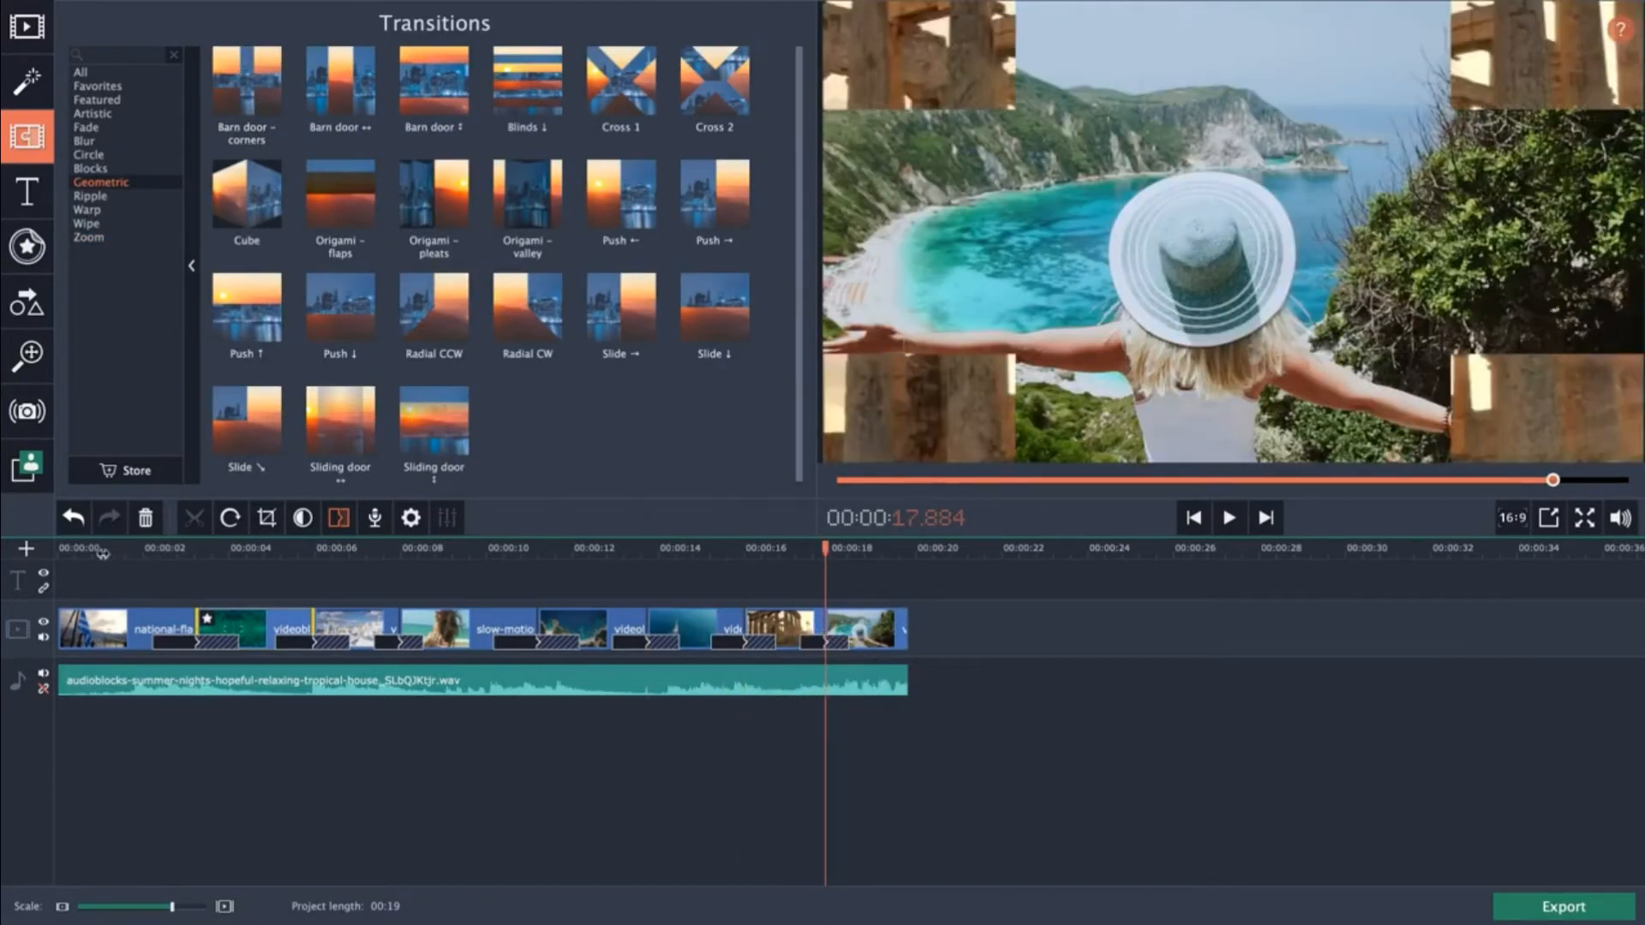
Play the whole project from the start to review the transitions, then stop playback.
left_click(60, 550)
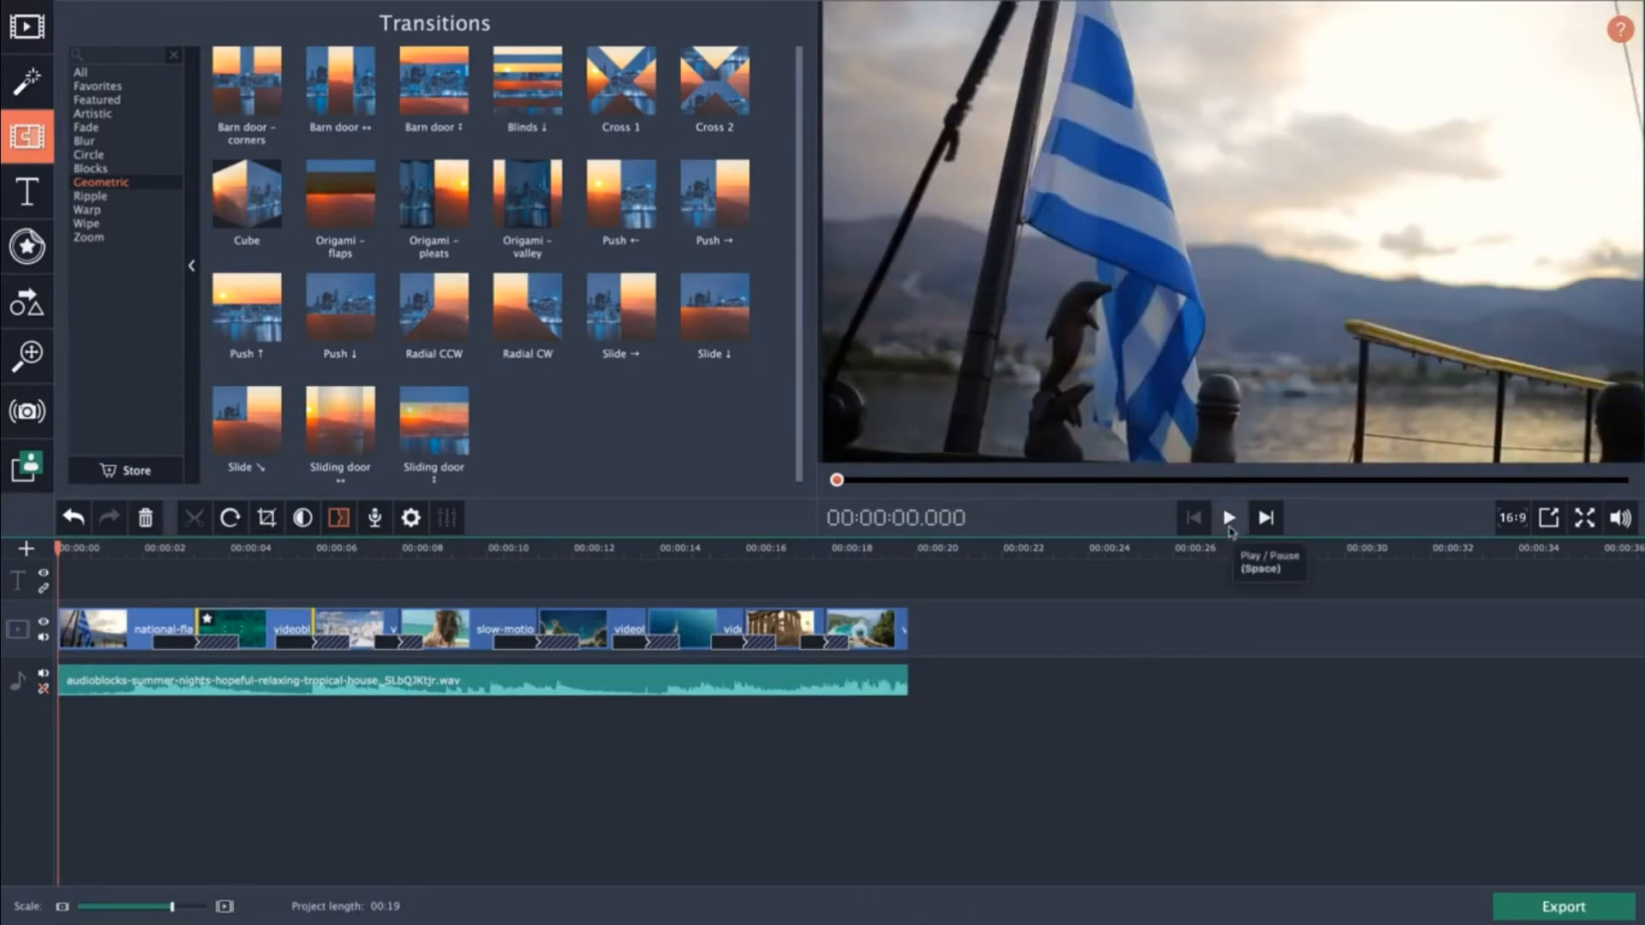
left_click(1230, 532)
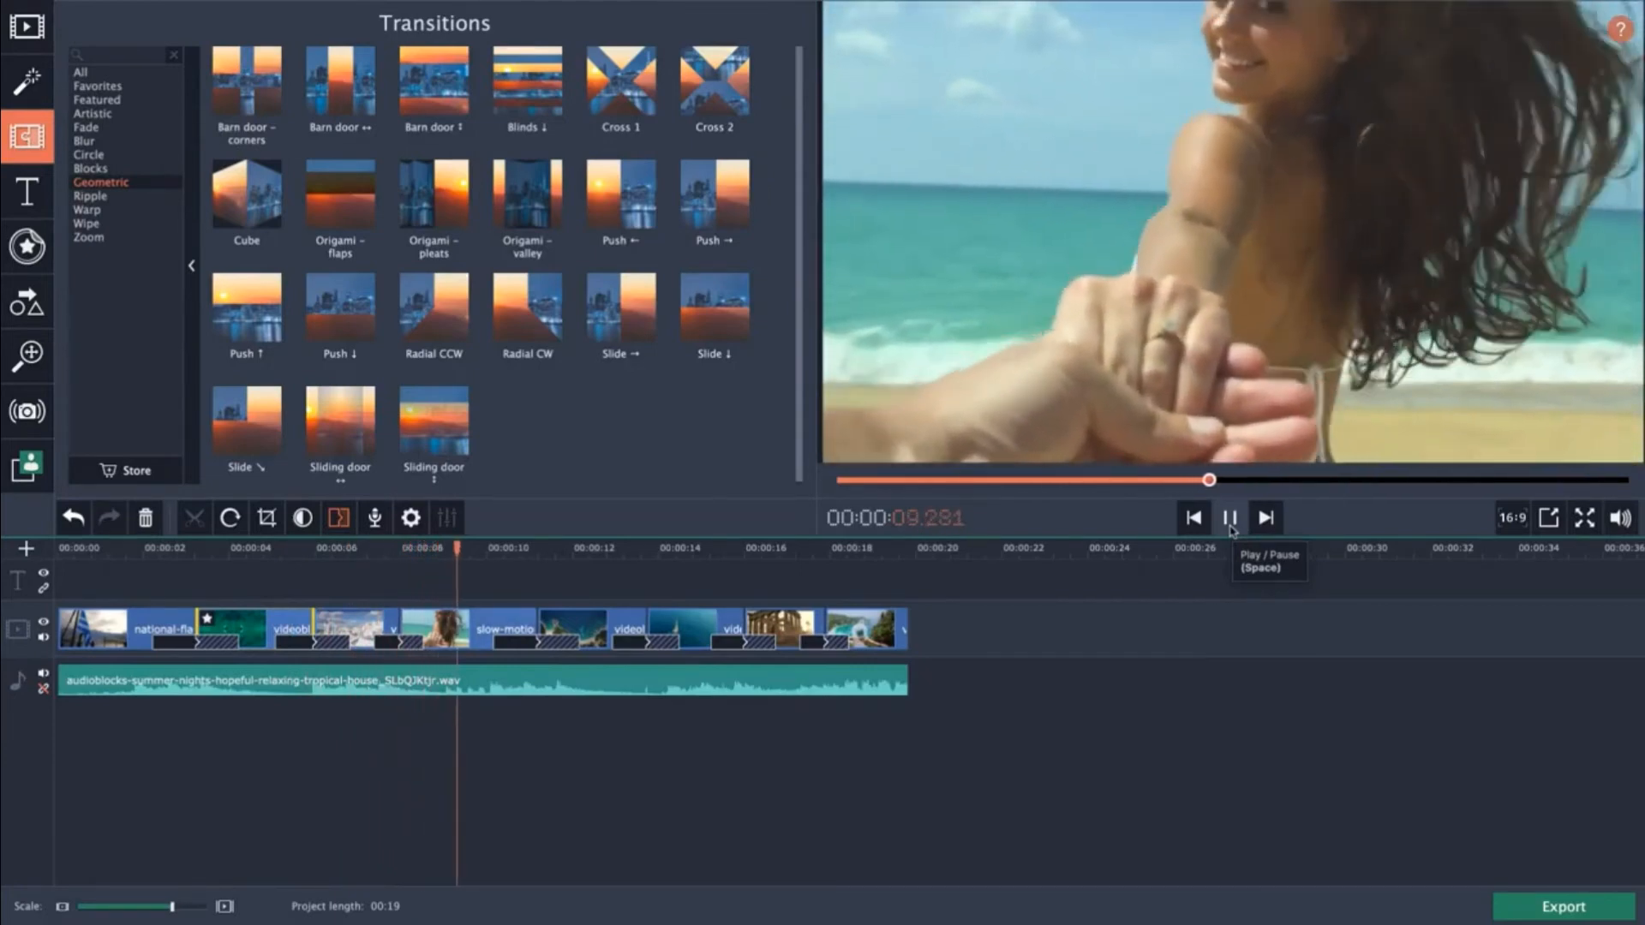
key("XF86AudioLowerVolume")
key("XF86AudioLowerVolume")
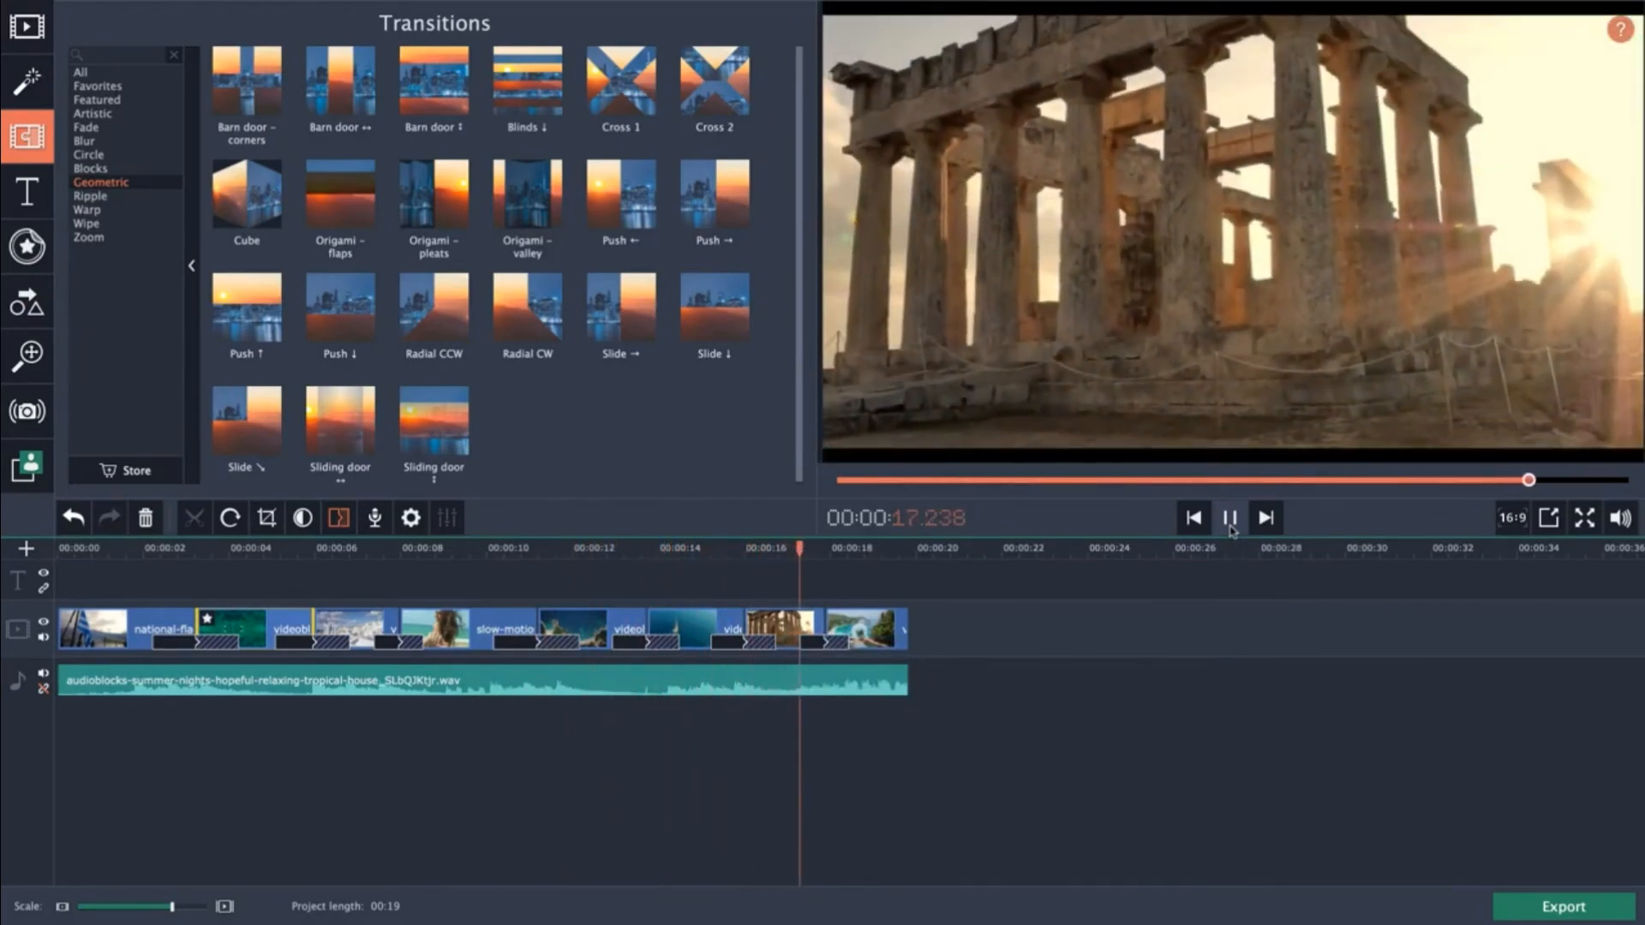
left_click(1230, 524)
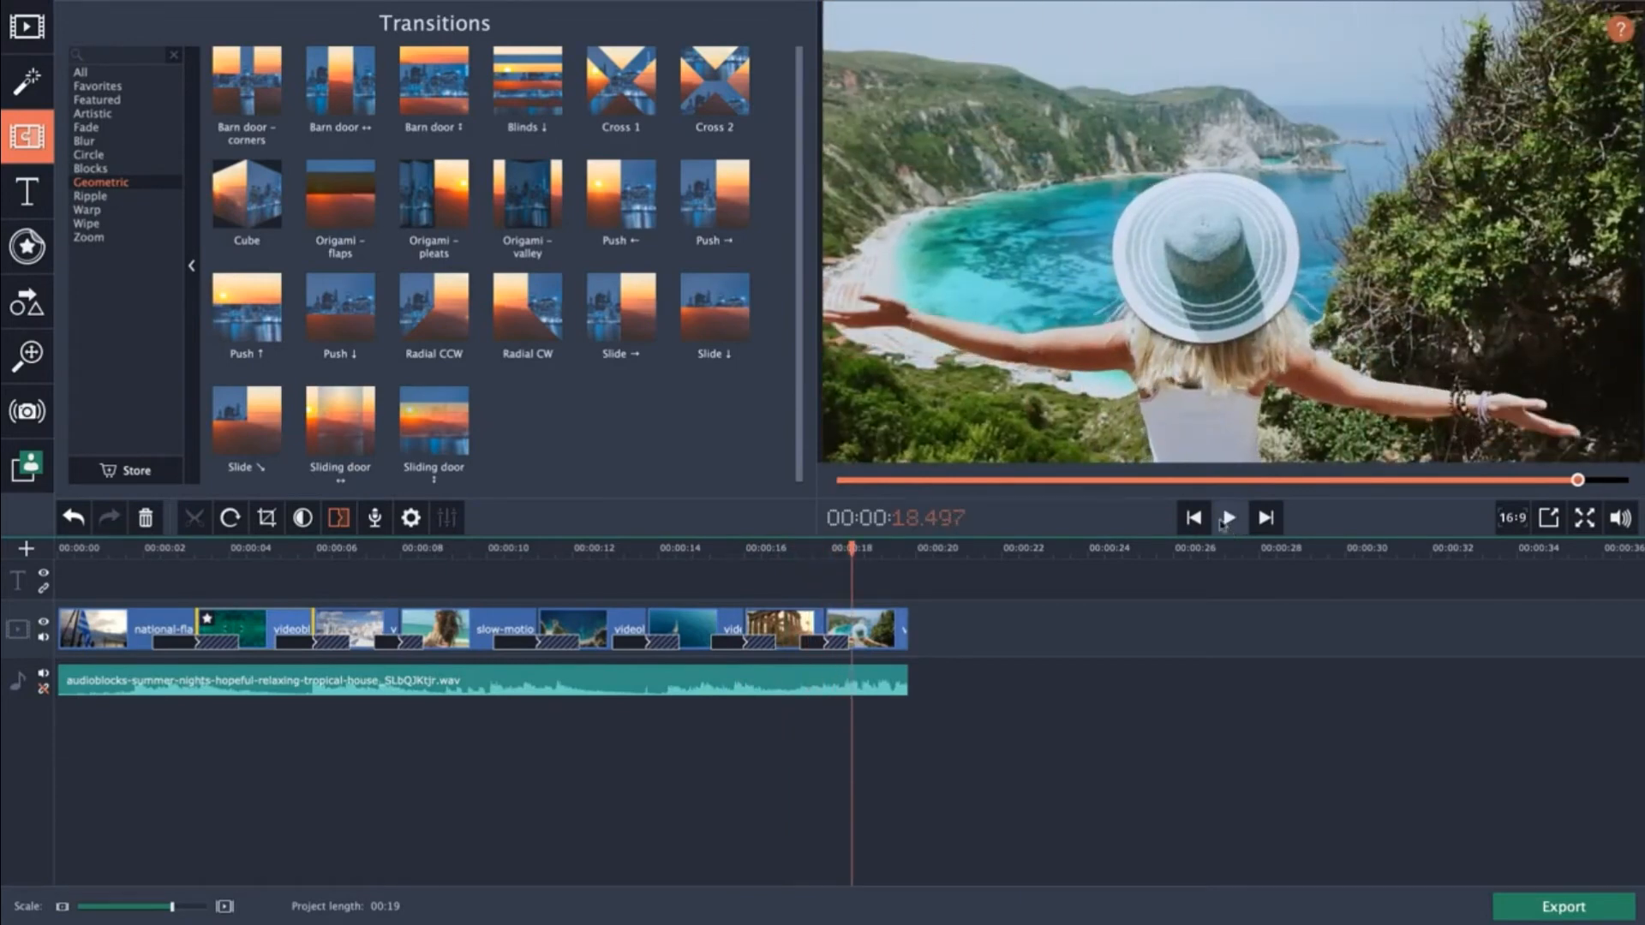
left_click(276, 556)
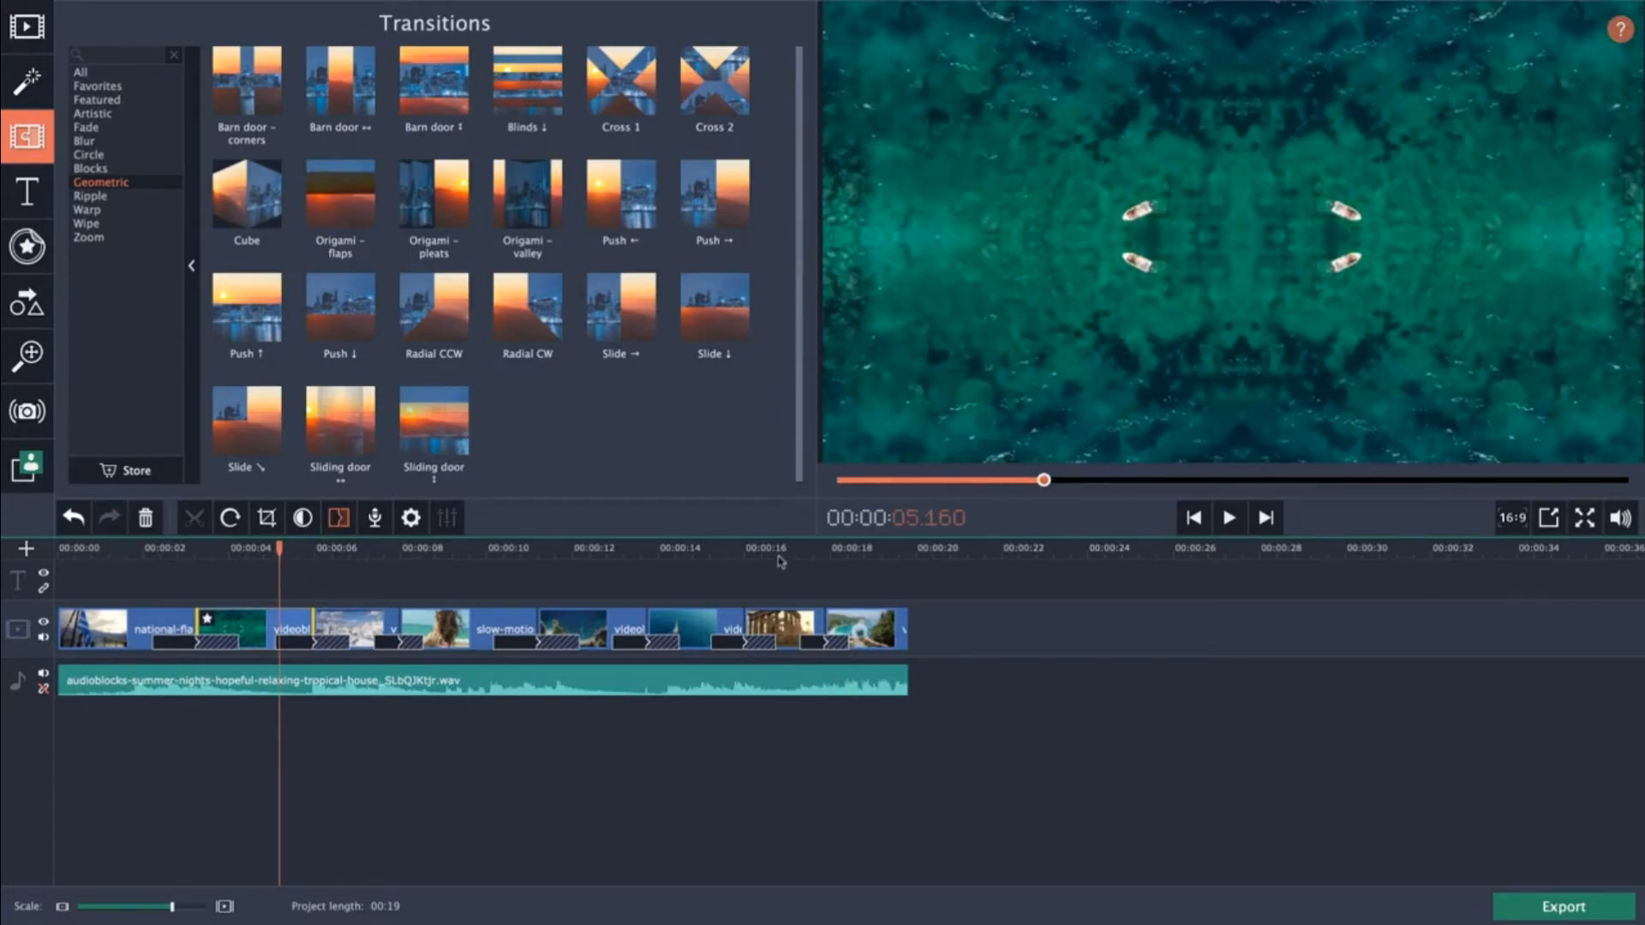
Remove the Barn door – corners transition between the temple clip and the final clip.
left_click(826, 552)
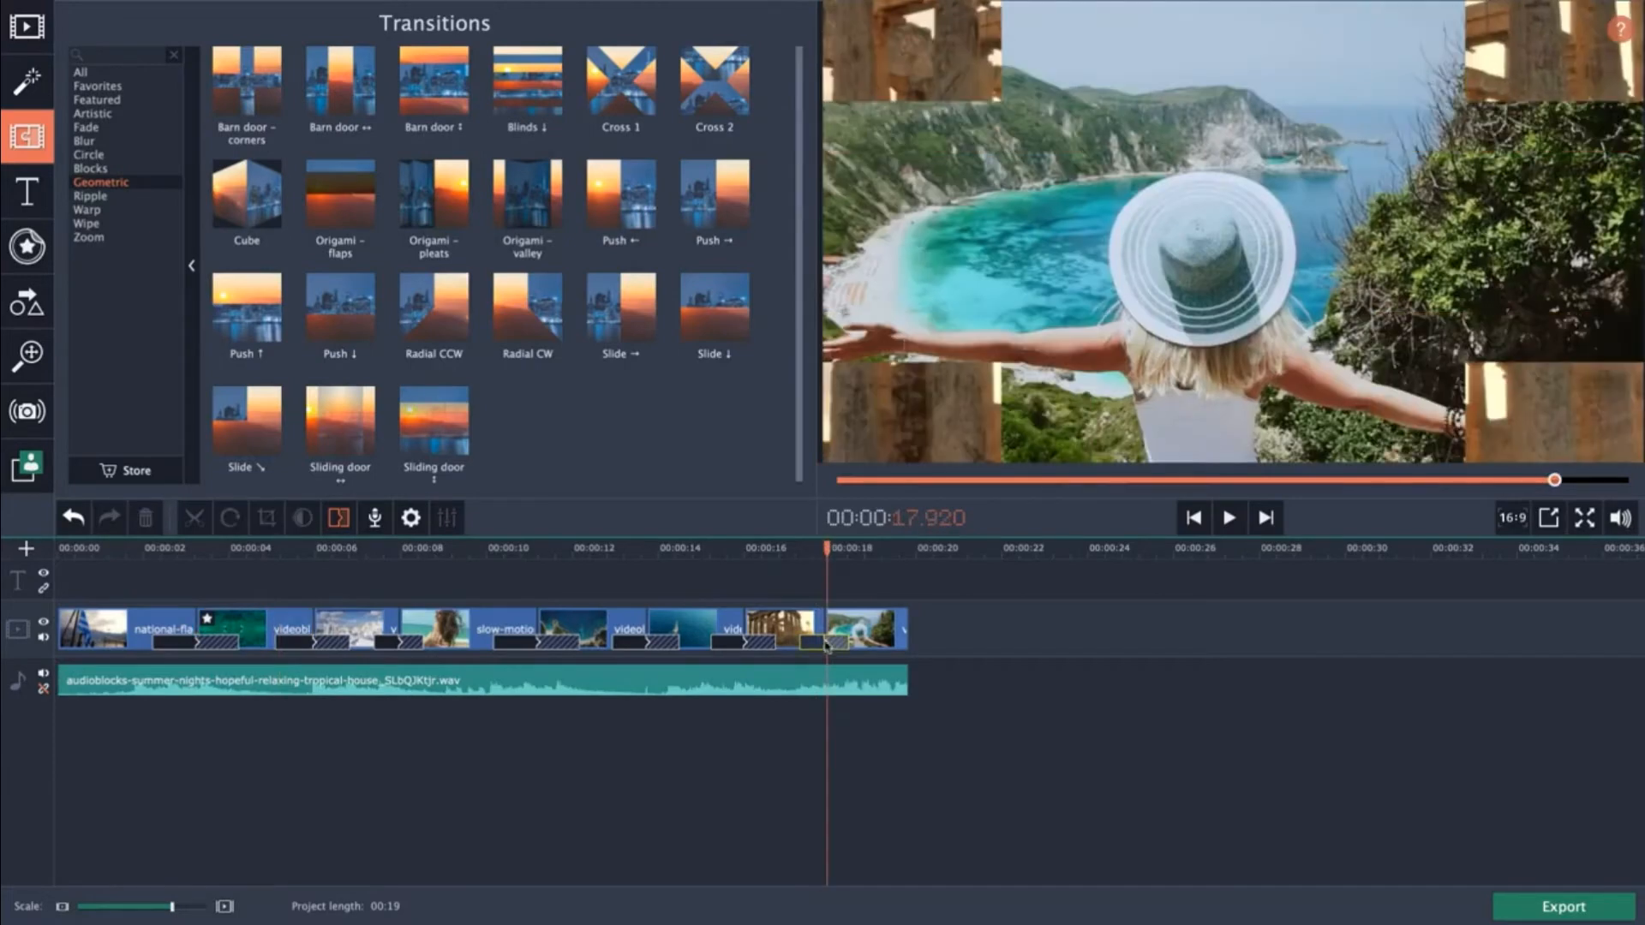
right_click(821, 644)
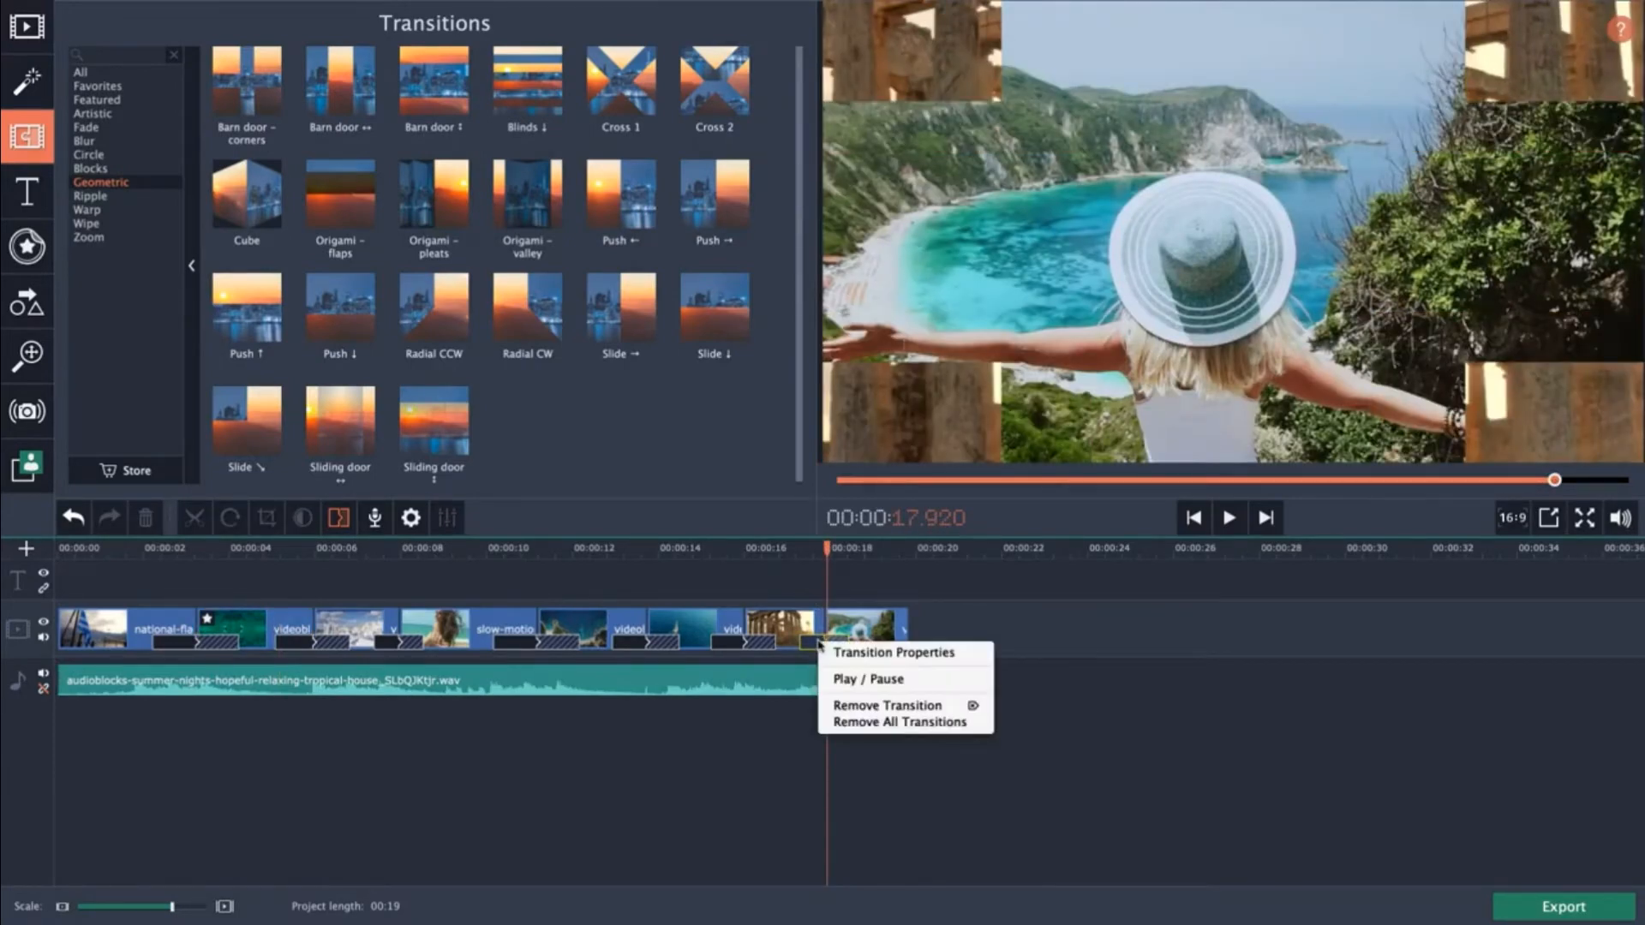
left_click(931, 708)
right_click(751, 645)
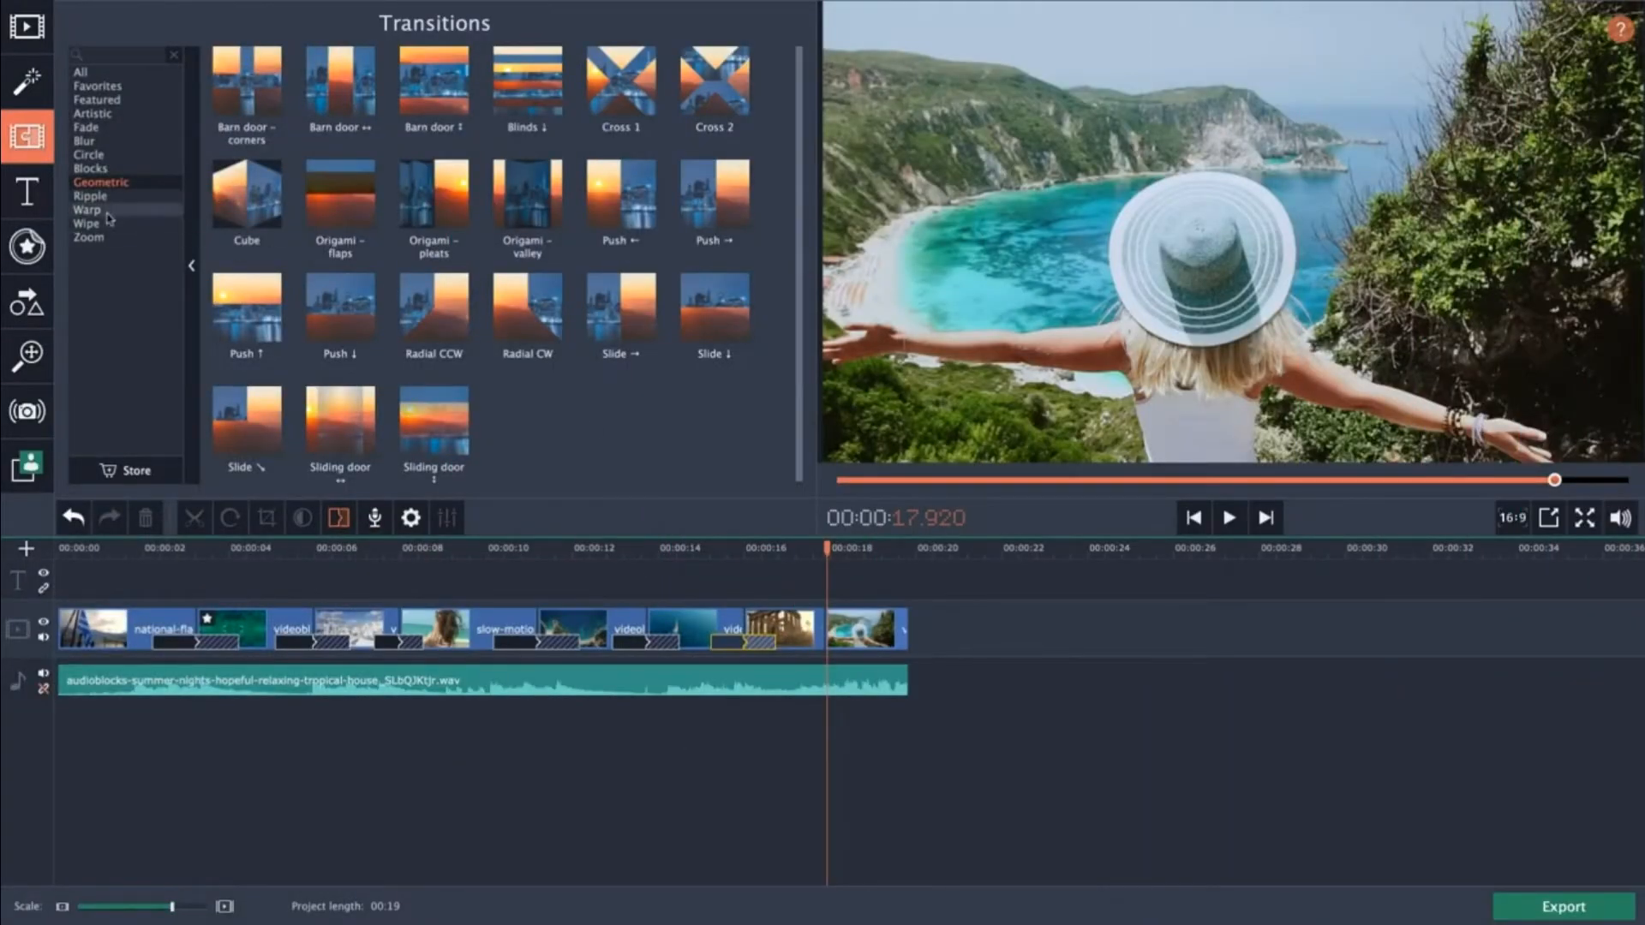
Open the Titles library and browse the Featured, Intros and Favorites title categories.
left_click(39, 201)
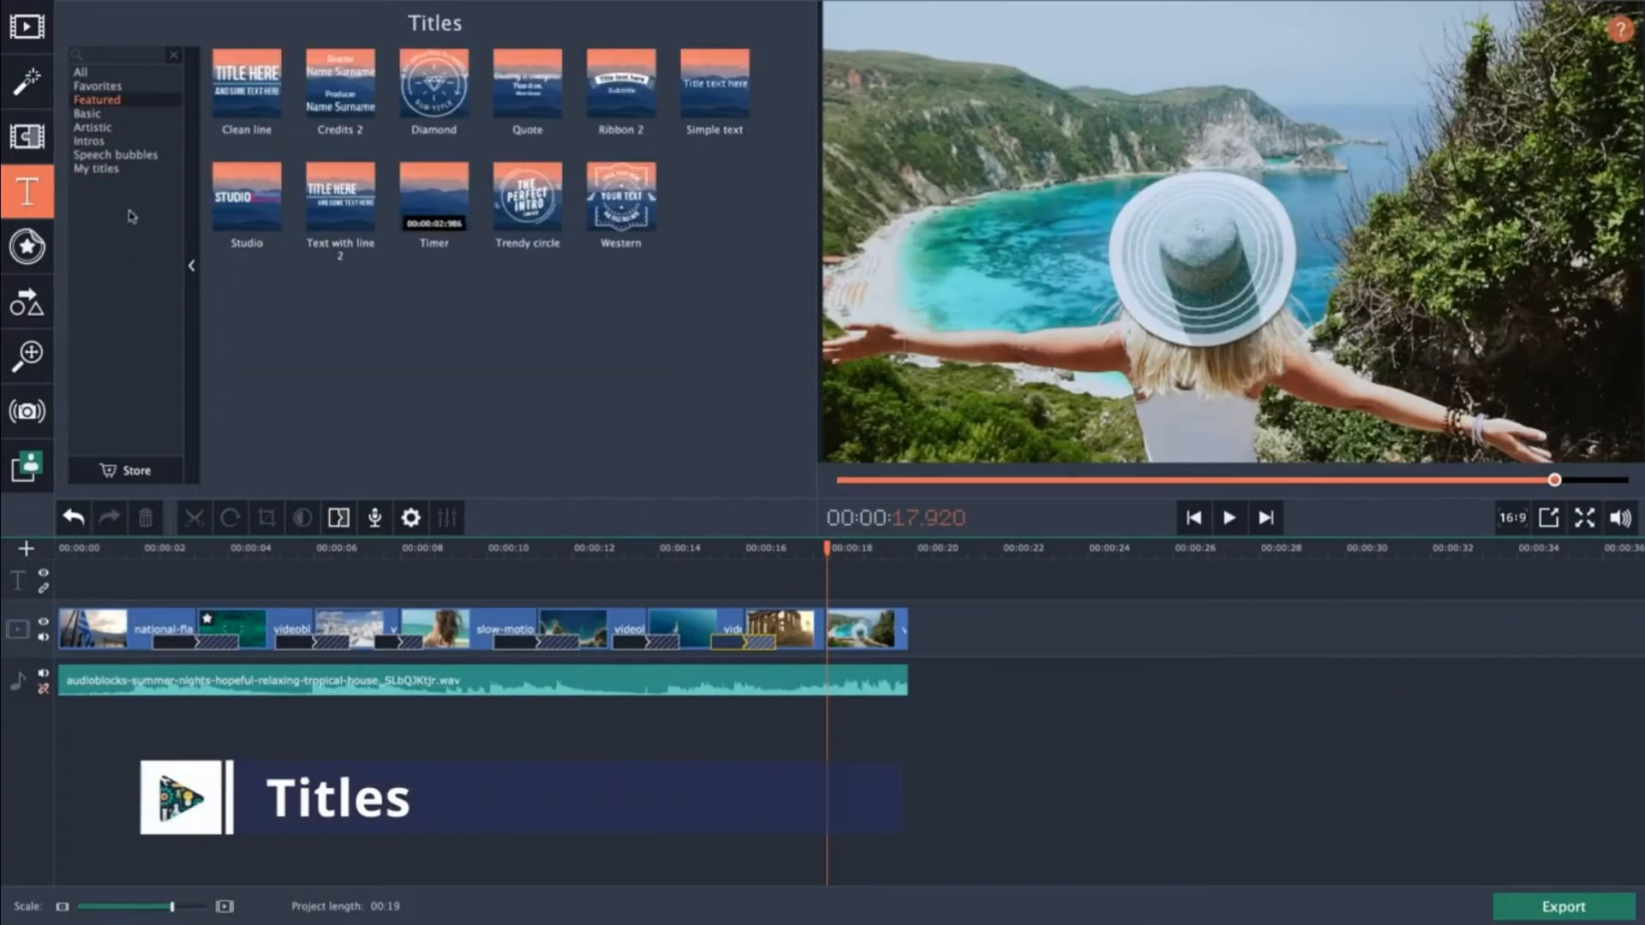
left_click(116, 120)
key("Down")
key("Down")
key("Down")
key("Down")
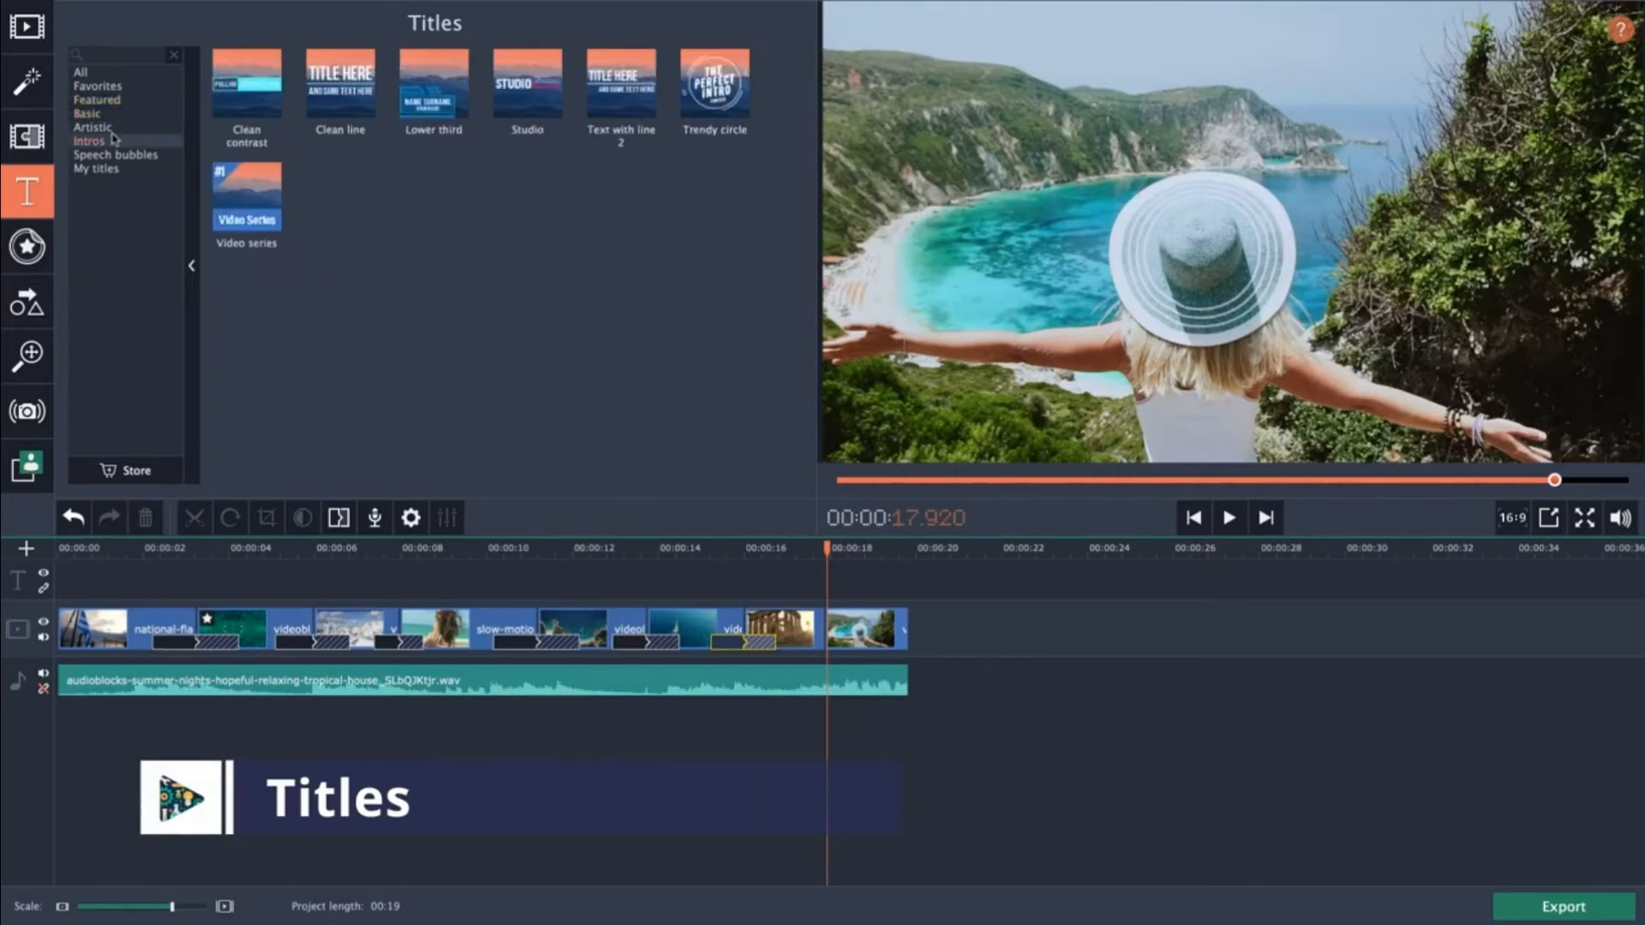
left_click(117, 100)
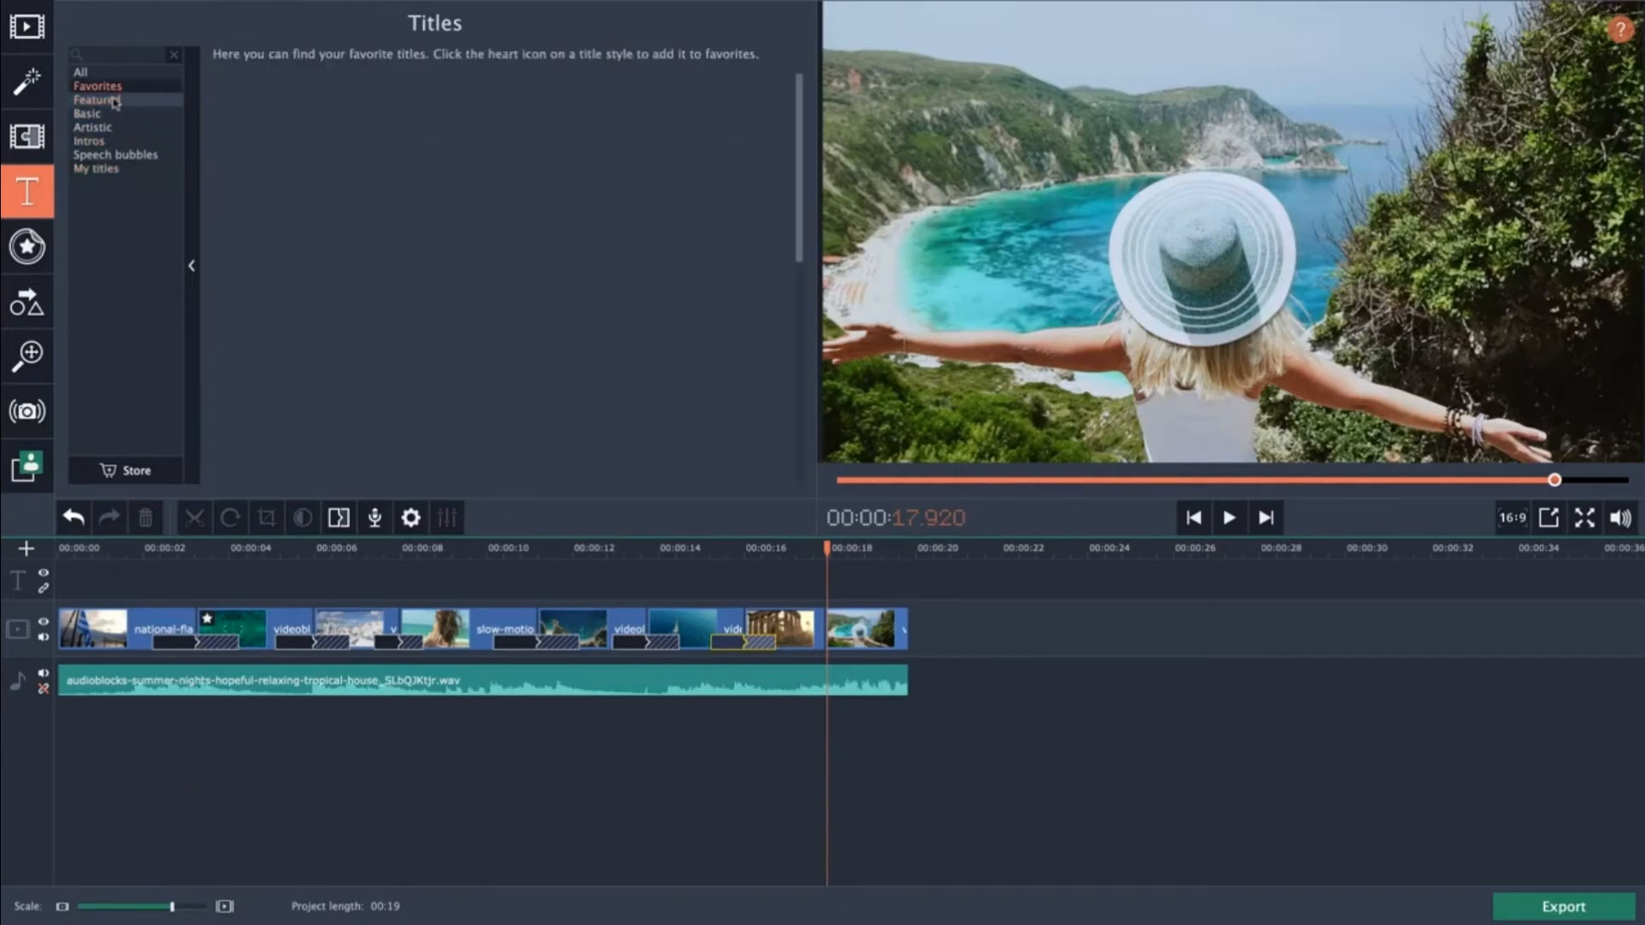
Add the Featured Ribbon 2 title at the start of the titles track and shorten it to about 4 seconds.
left_click(435, 99)
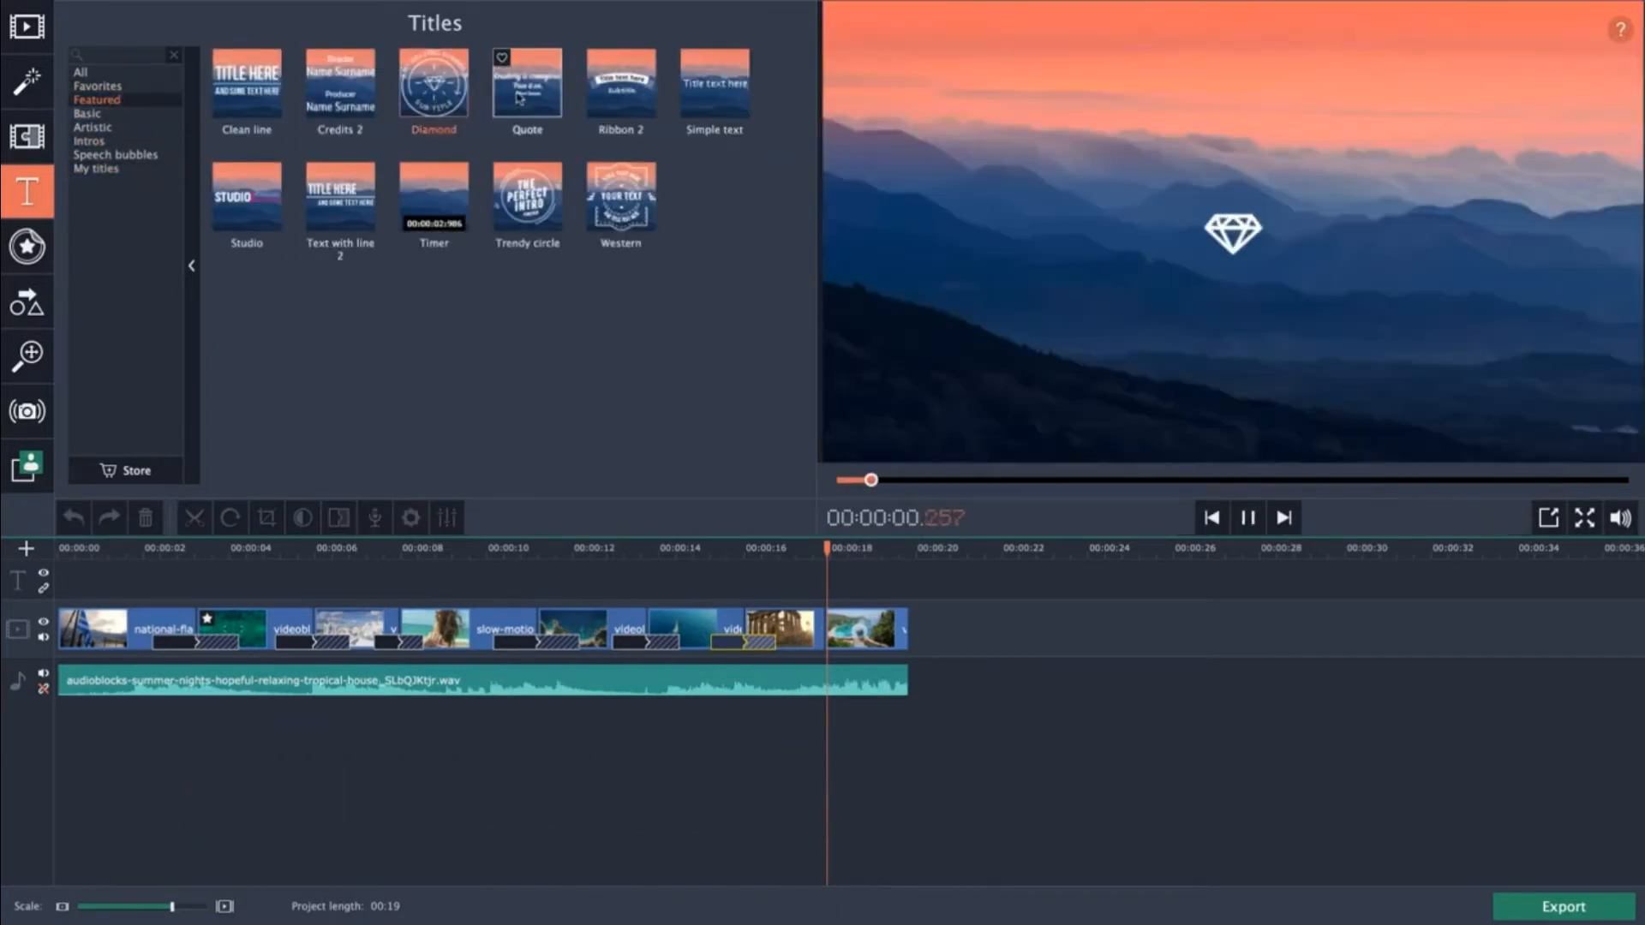
left_click(114, 74)
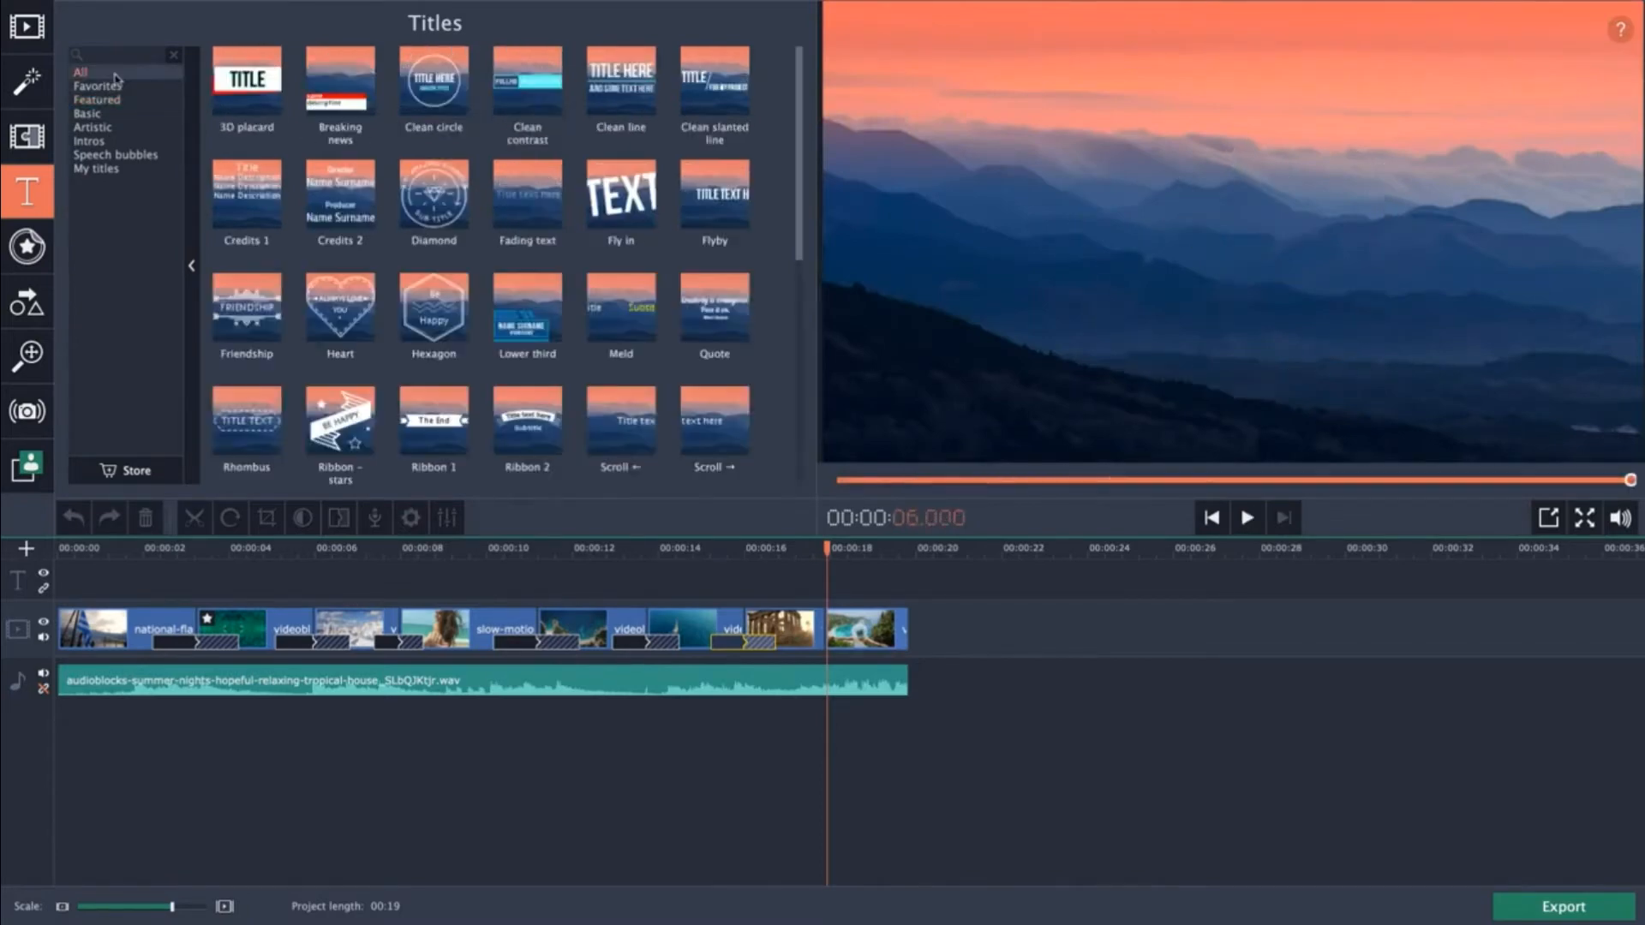
left_click(117, 100)
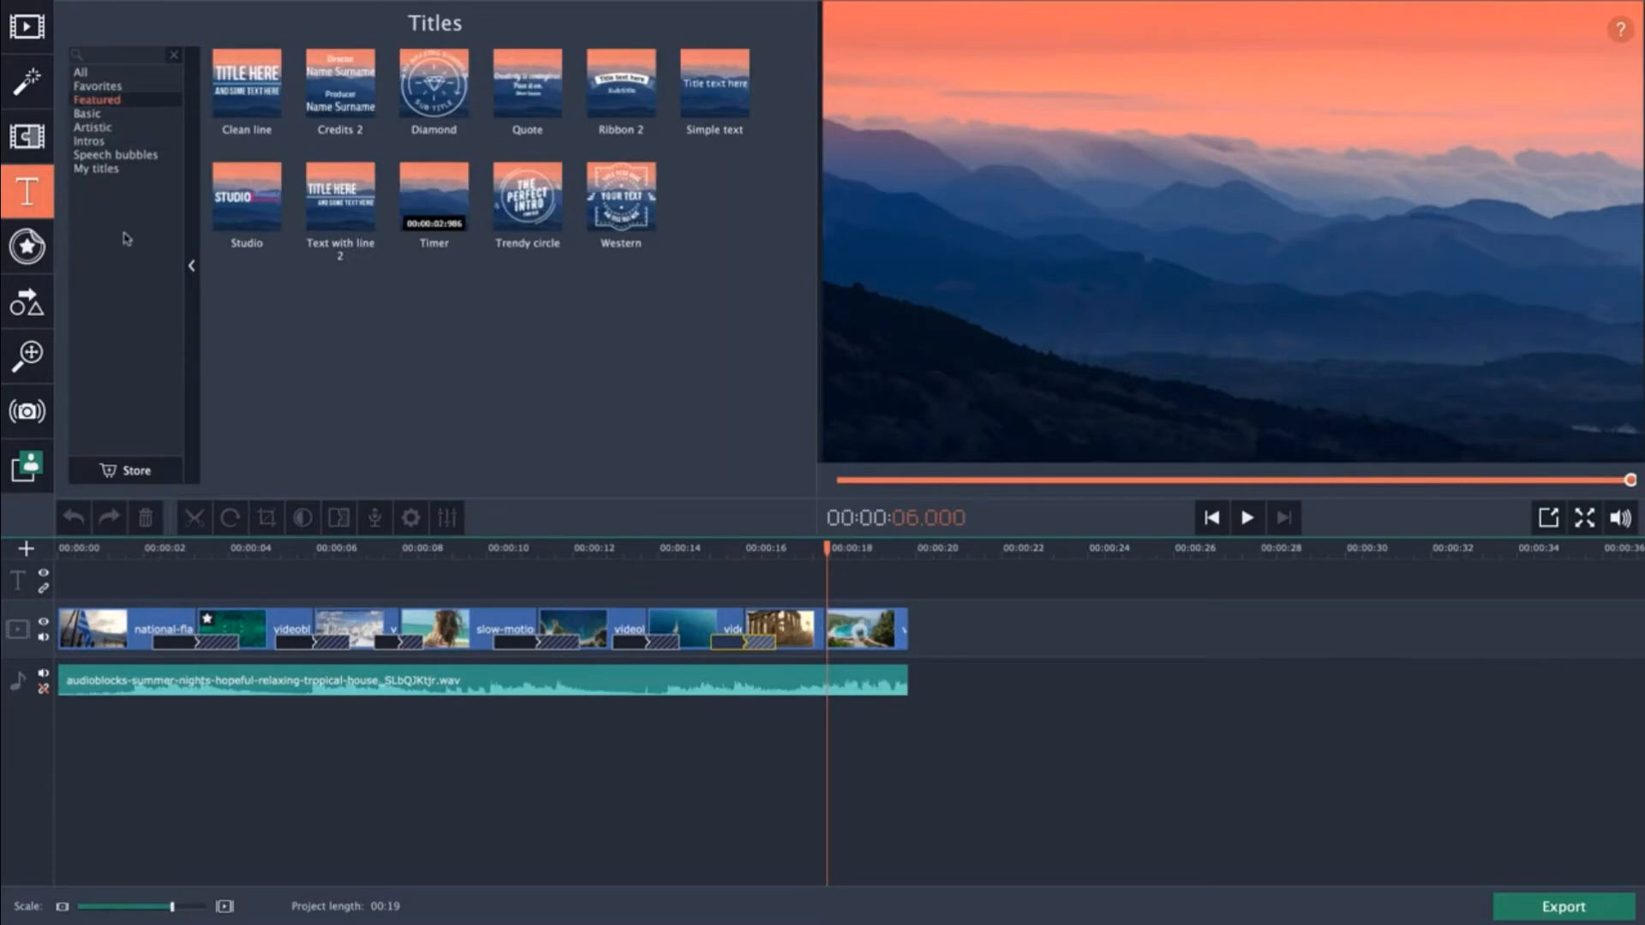
left_click(632, 97)
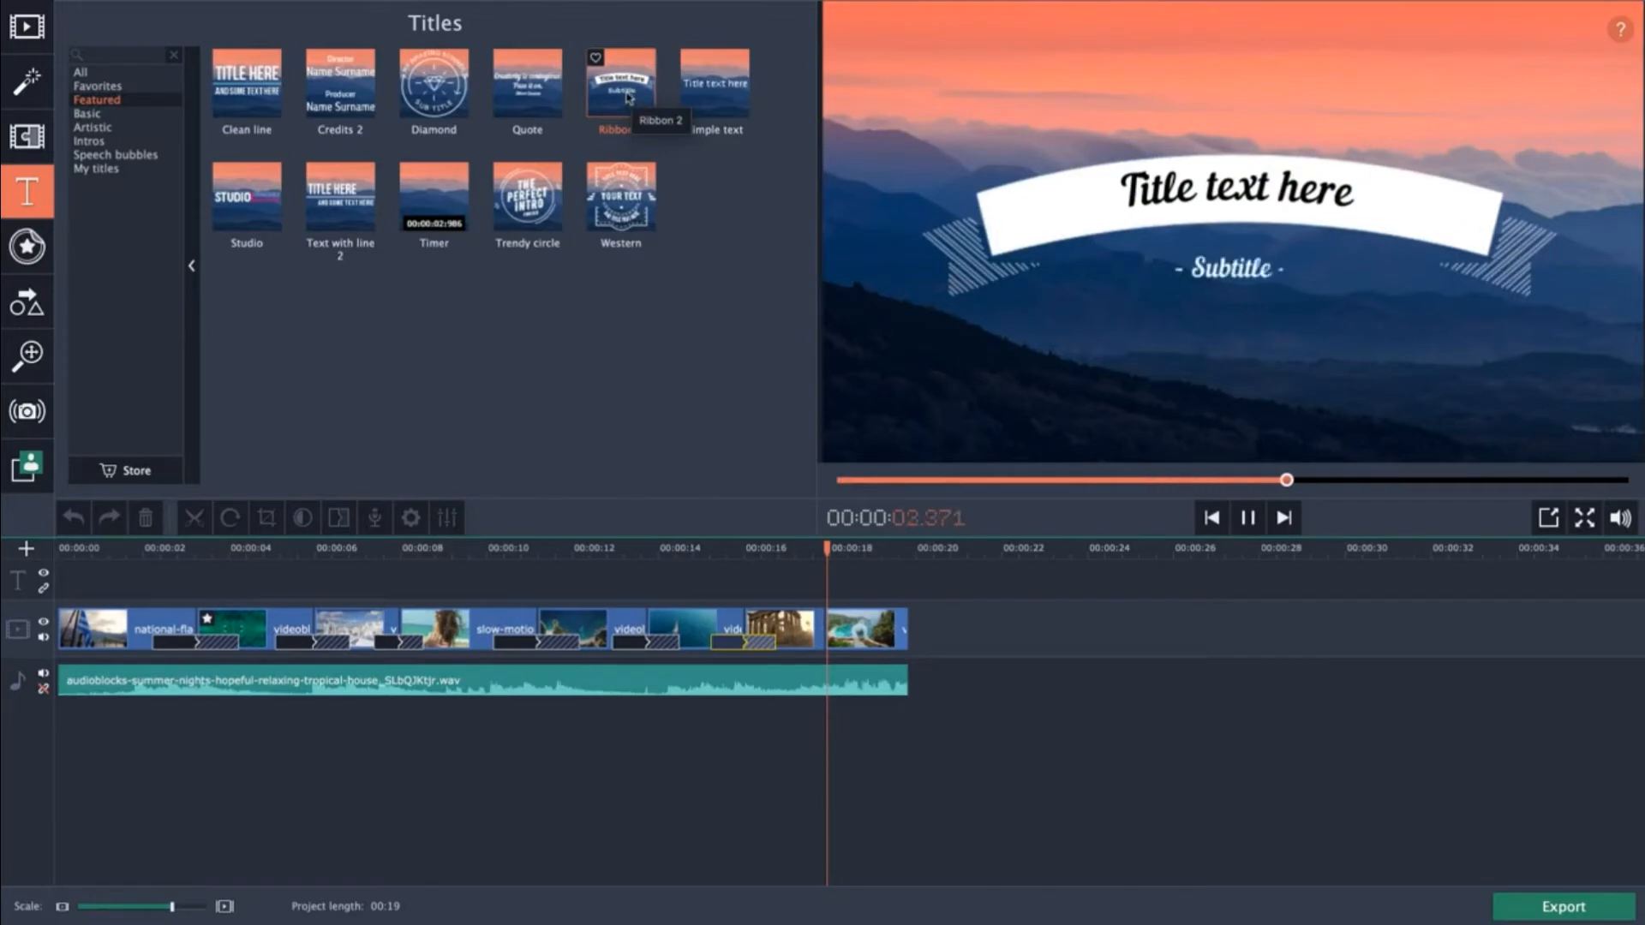
left_click_drag(630, 97, 60, 591)
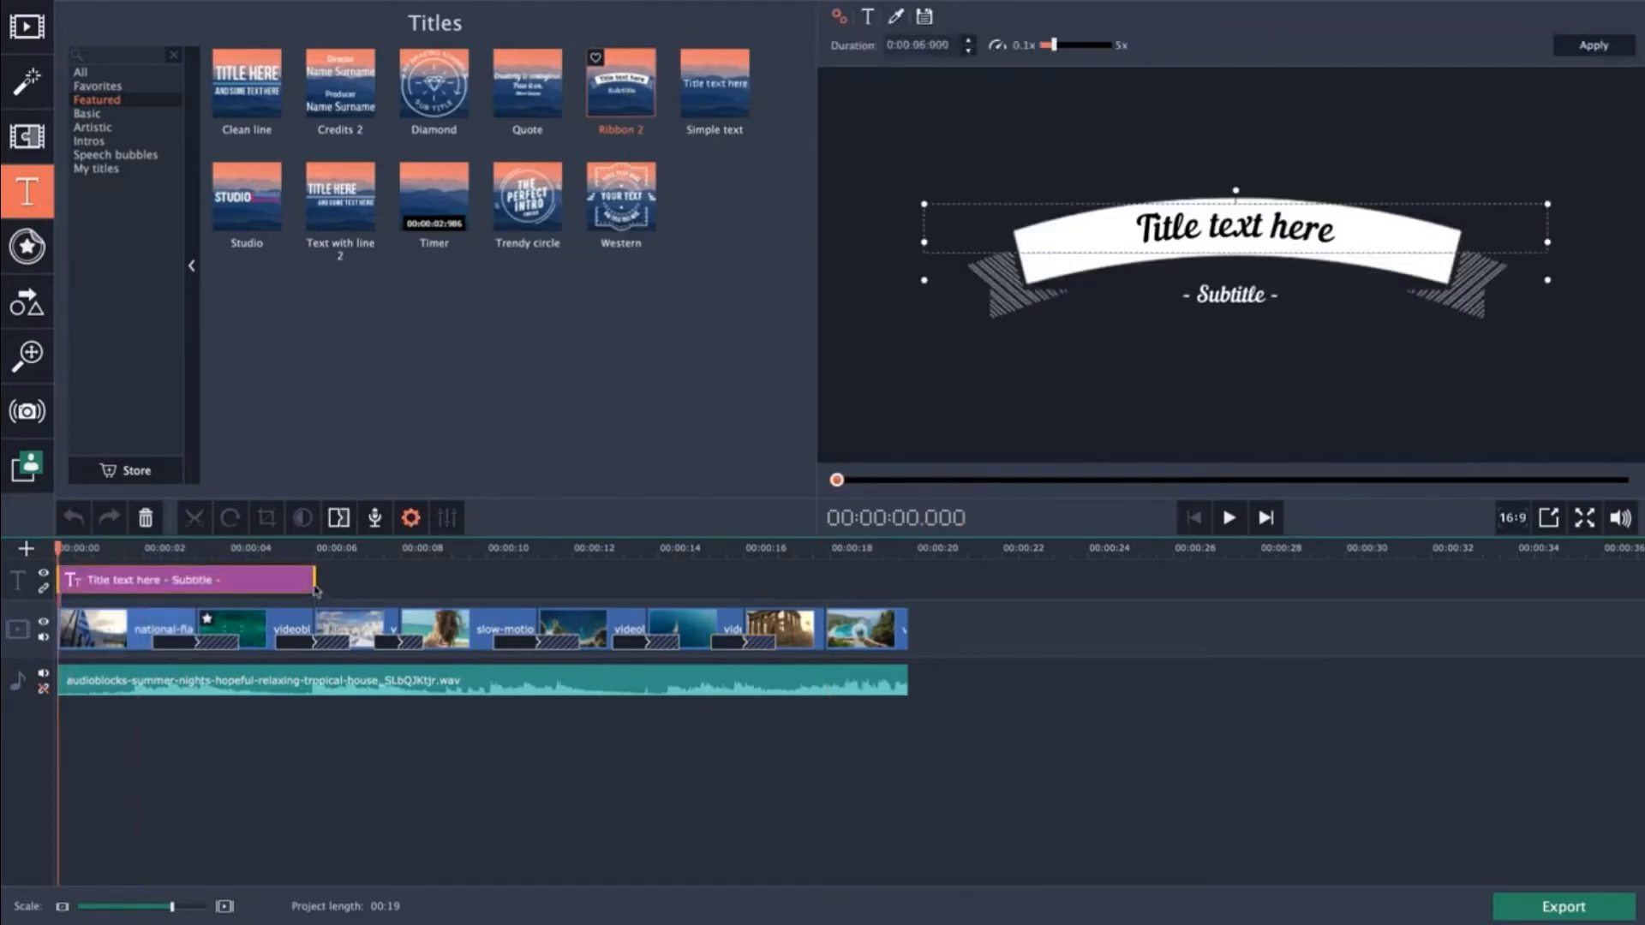
left_click_drag(315, 589, 227, 587)
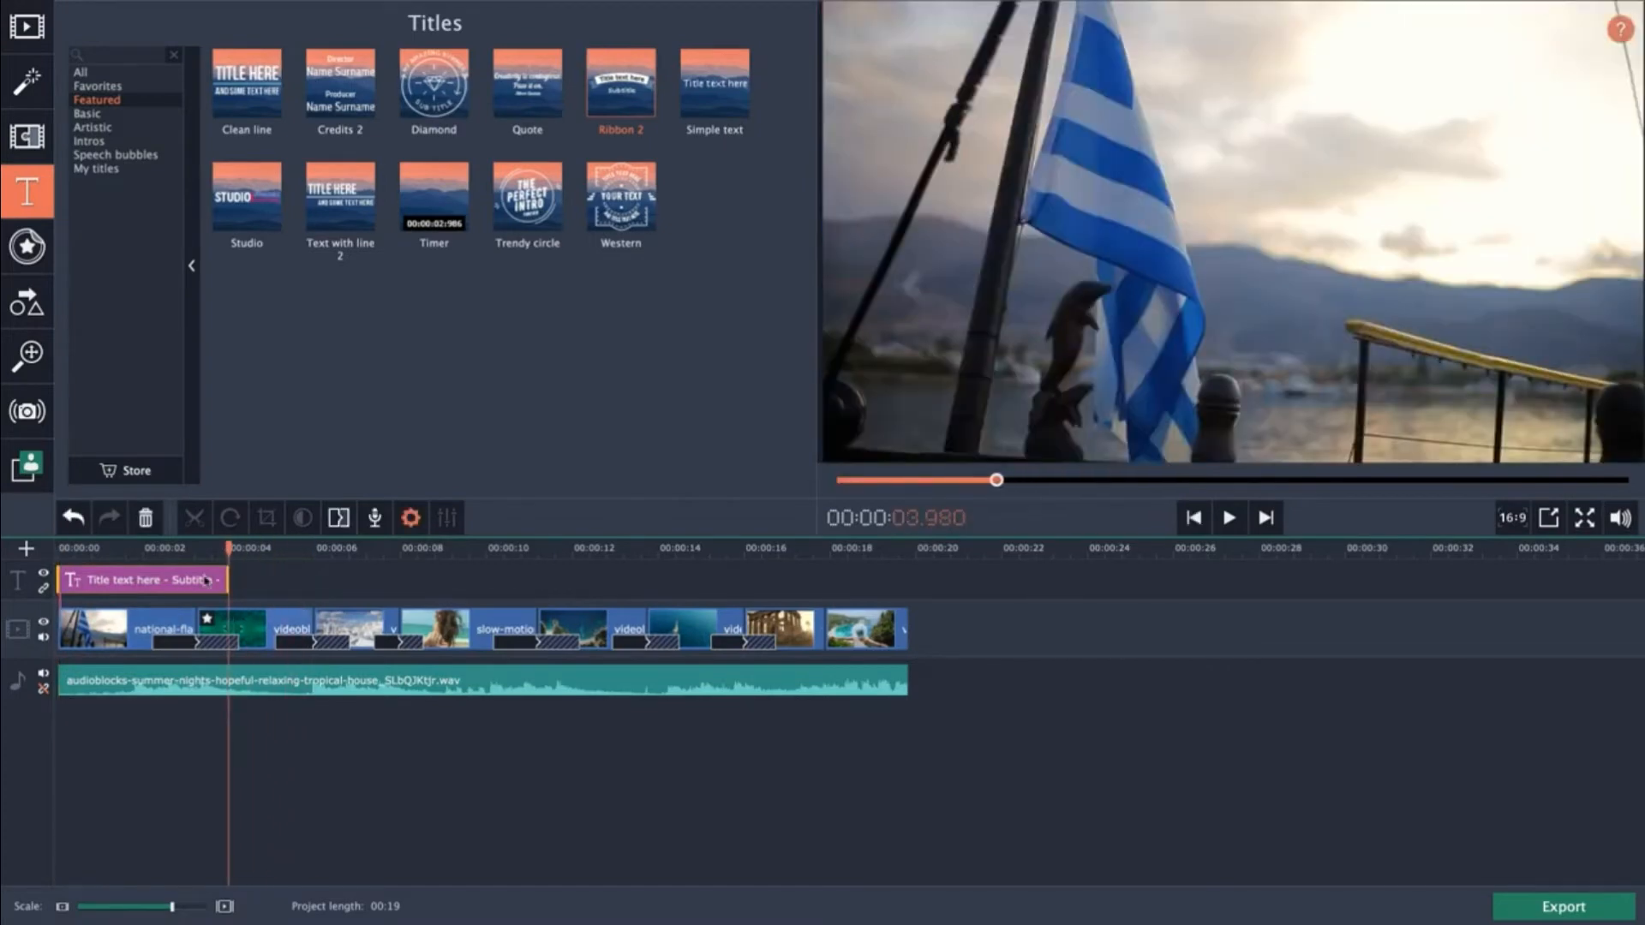
Open the Ribbon 2 title for editing and replace its main text with "Greece 2020".
left_click(155, 553)
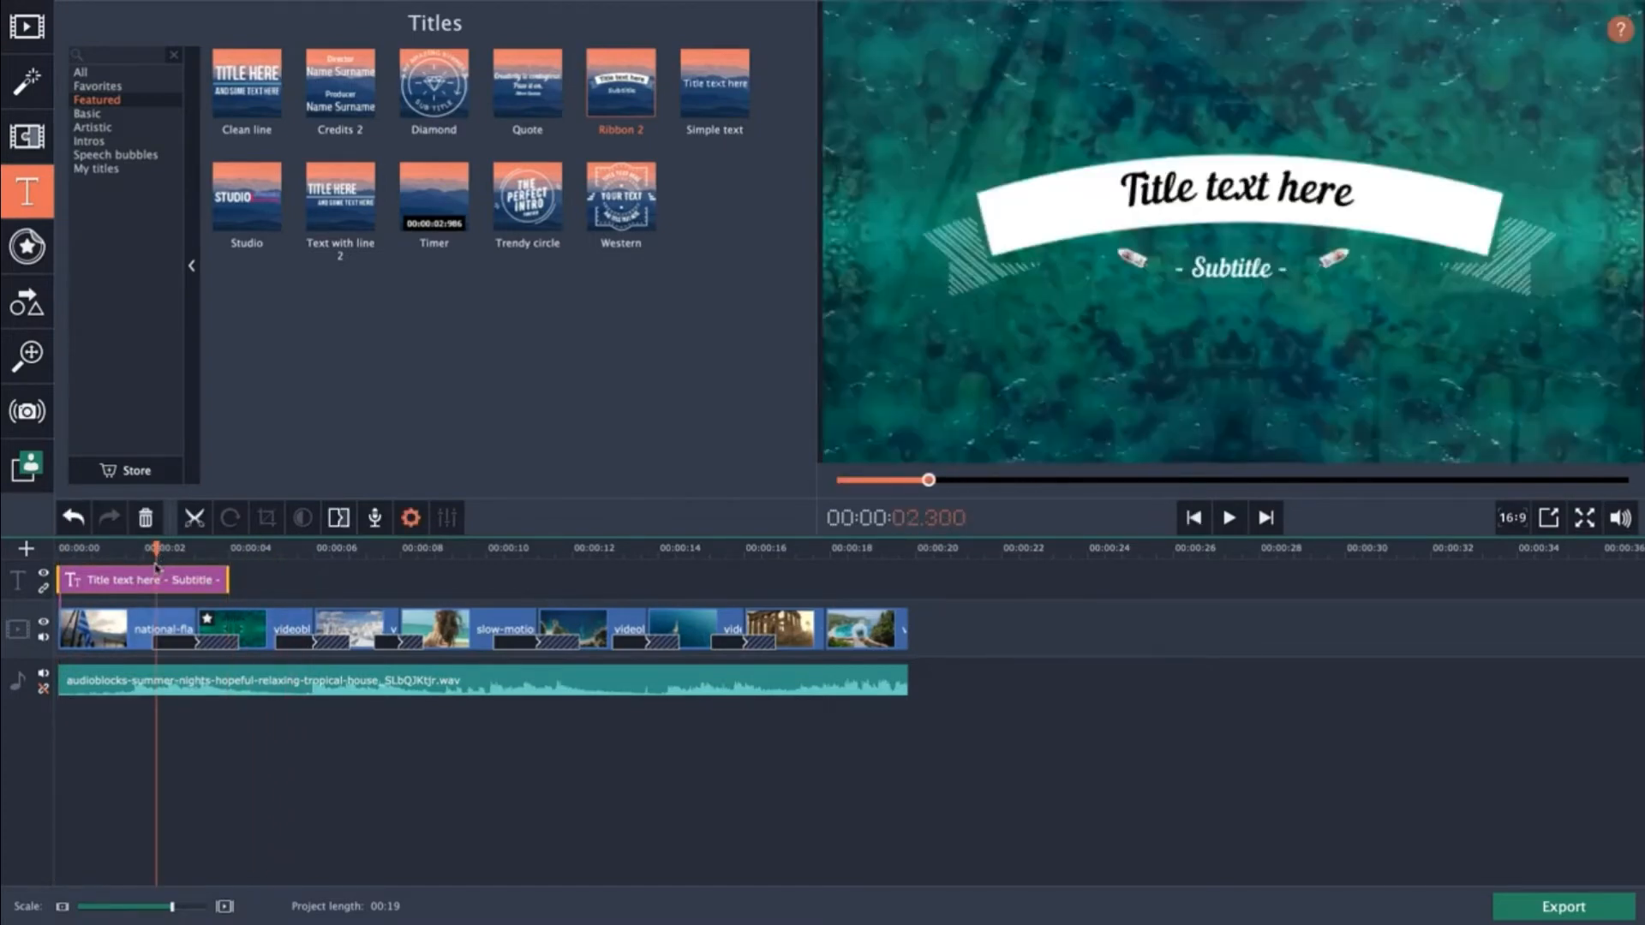
left_click(187, 543)
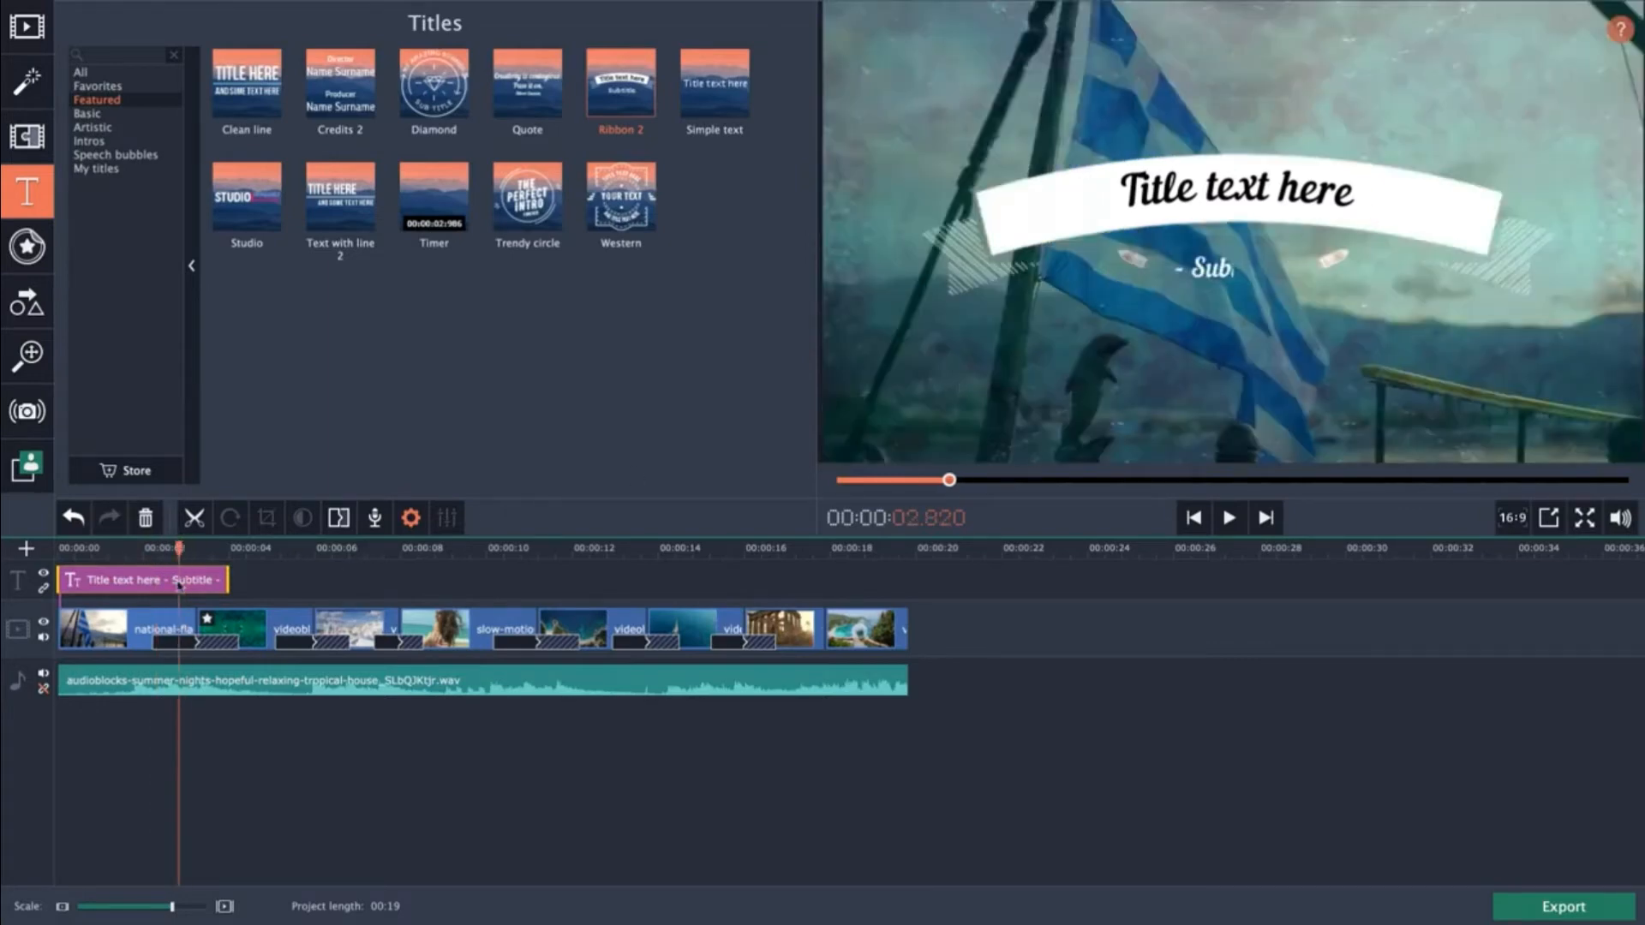
double_click(178, 585)
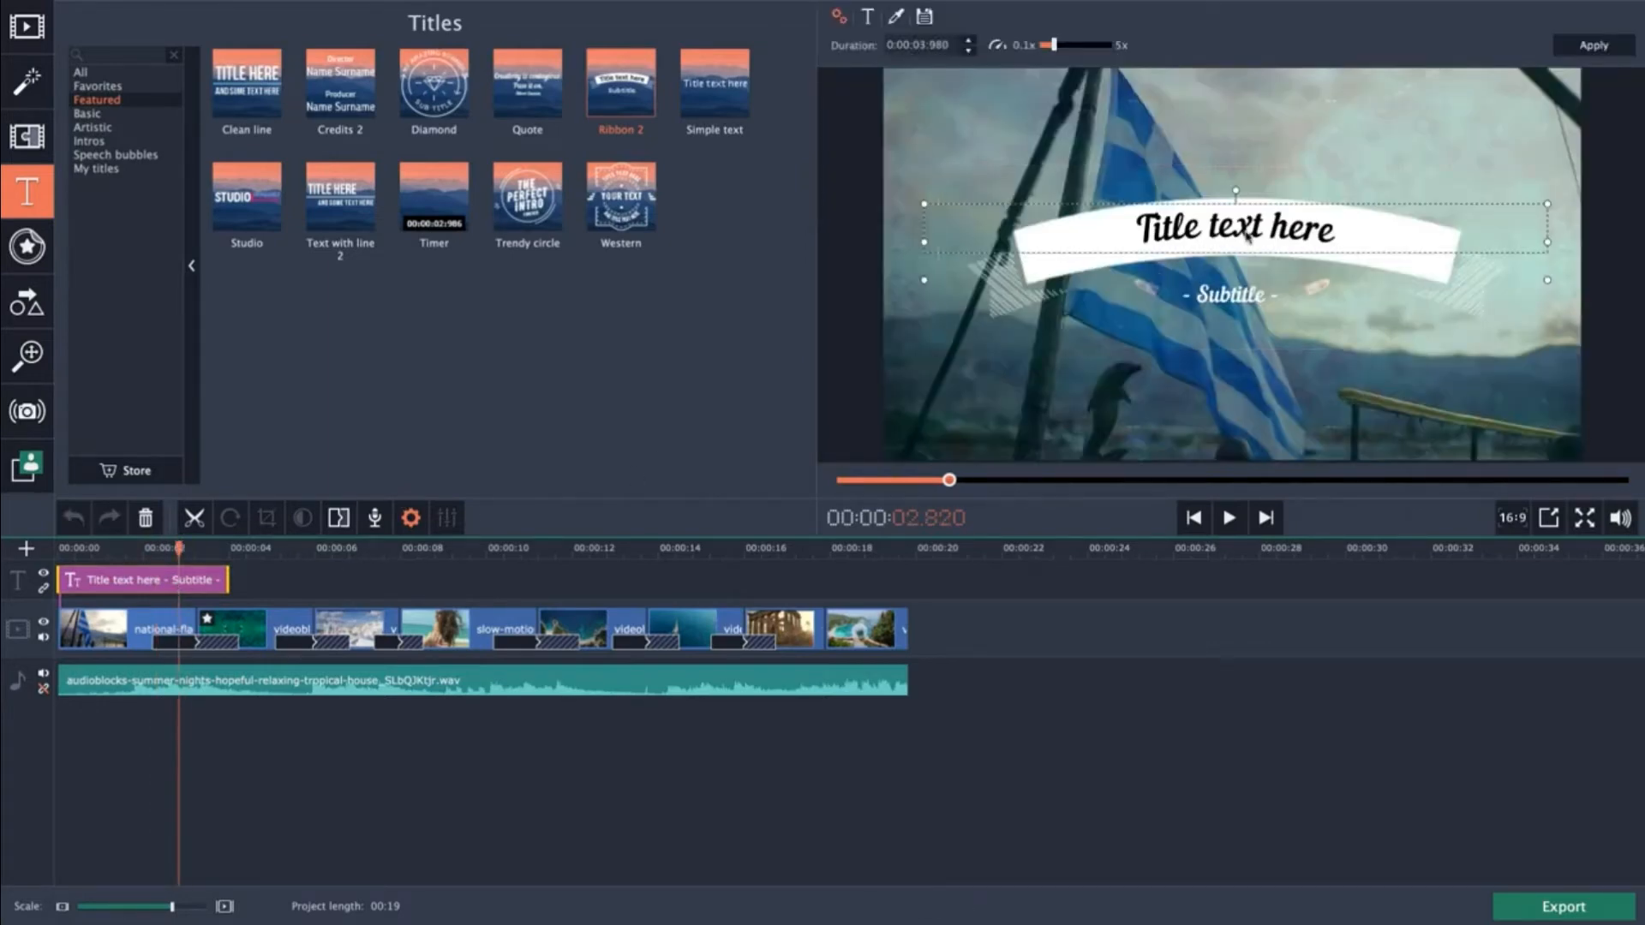
left_click(1217, 227)
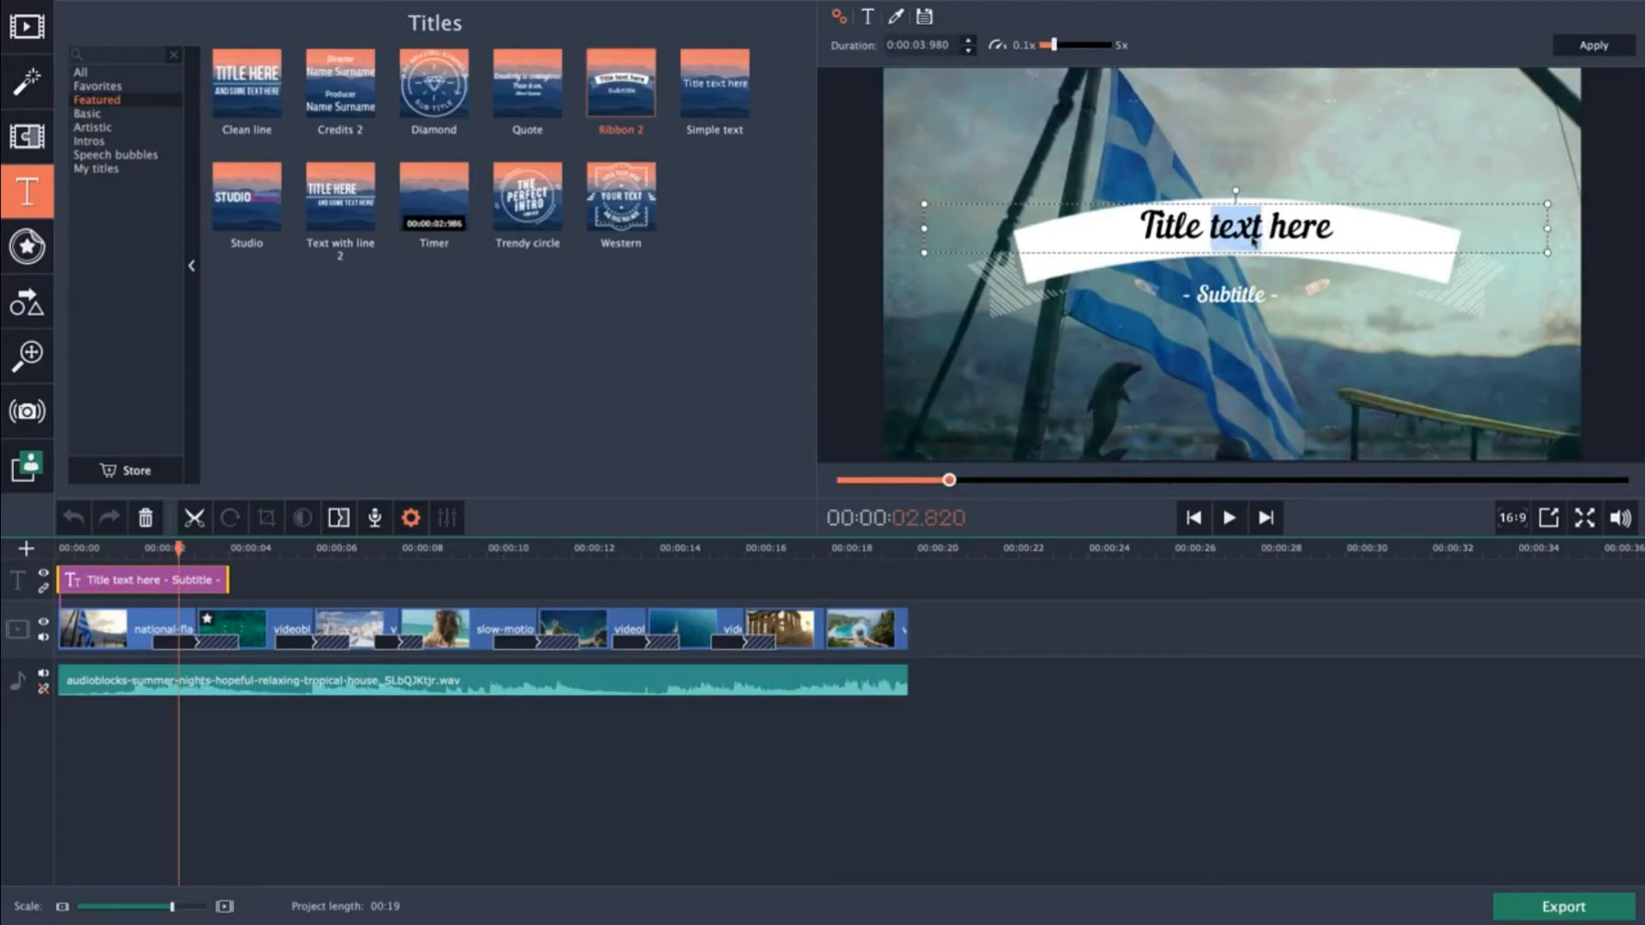
double_click(1282, 238)
left_click_drag(1282, 238, 1120, 240)
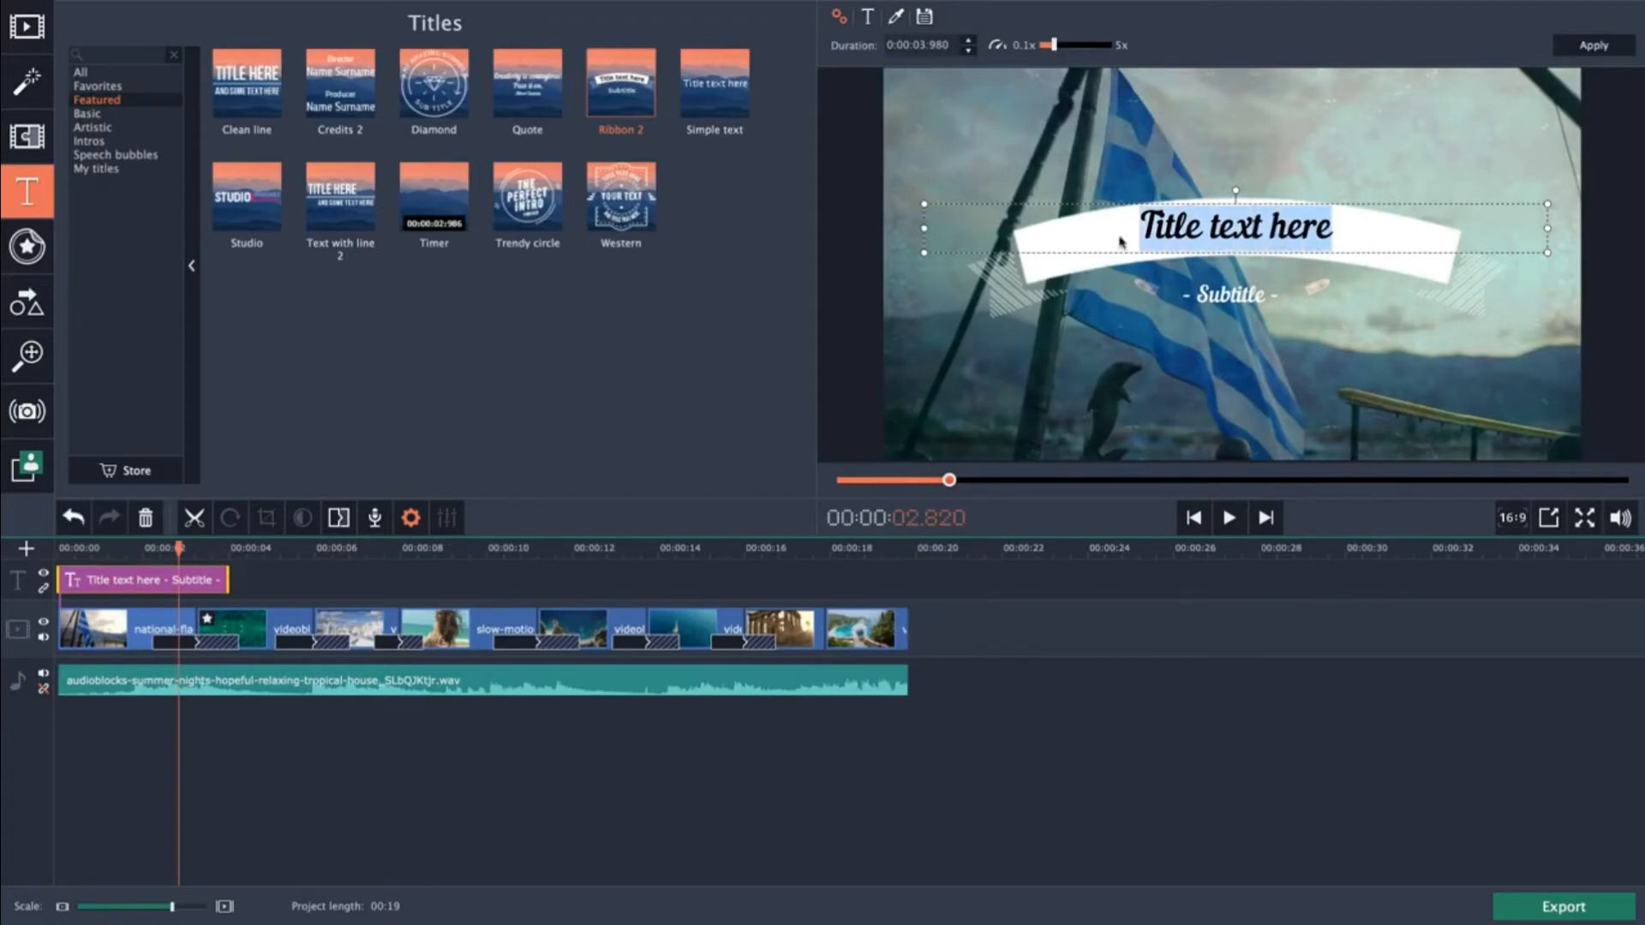
type("Gree")
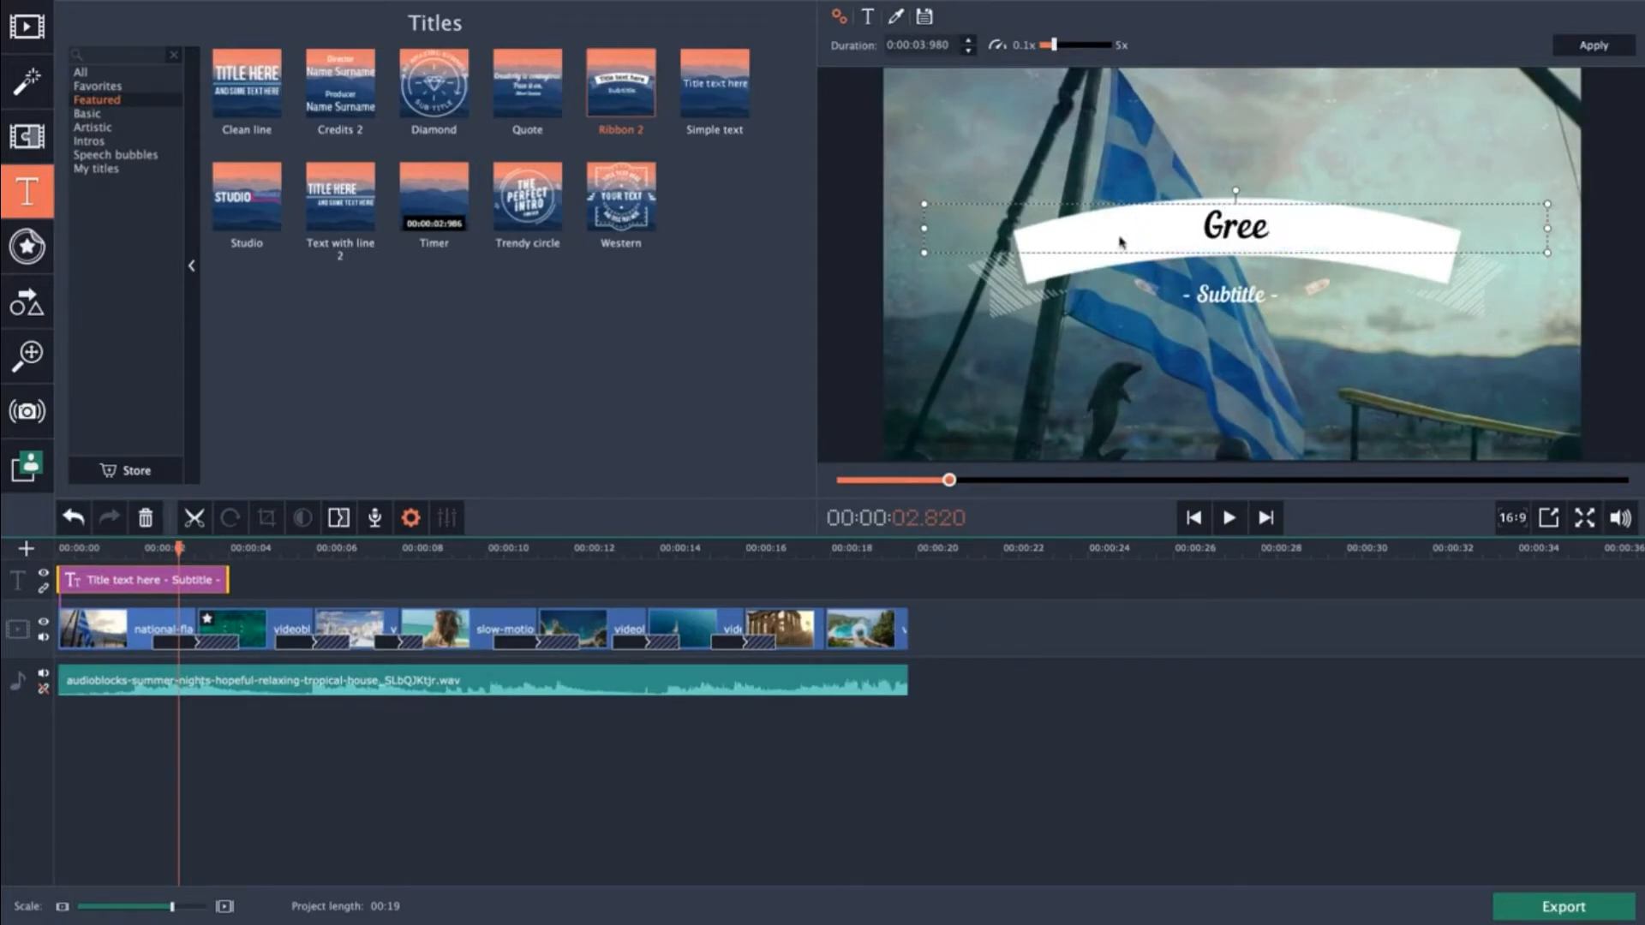
type("ce 2020")
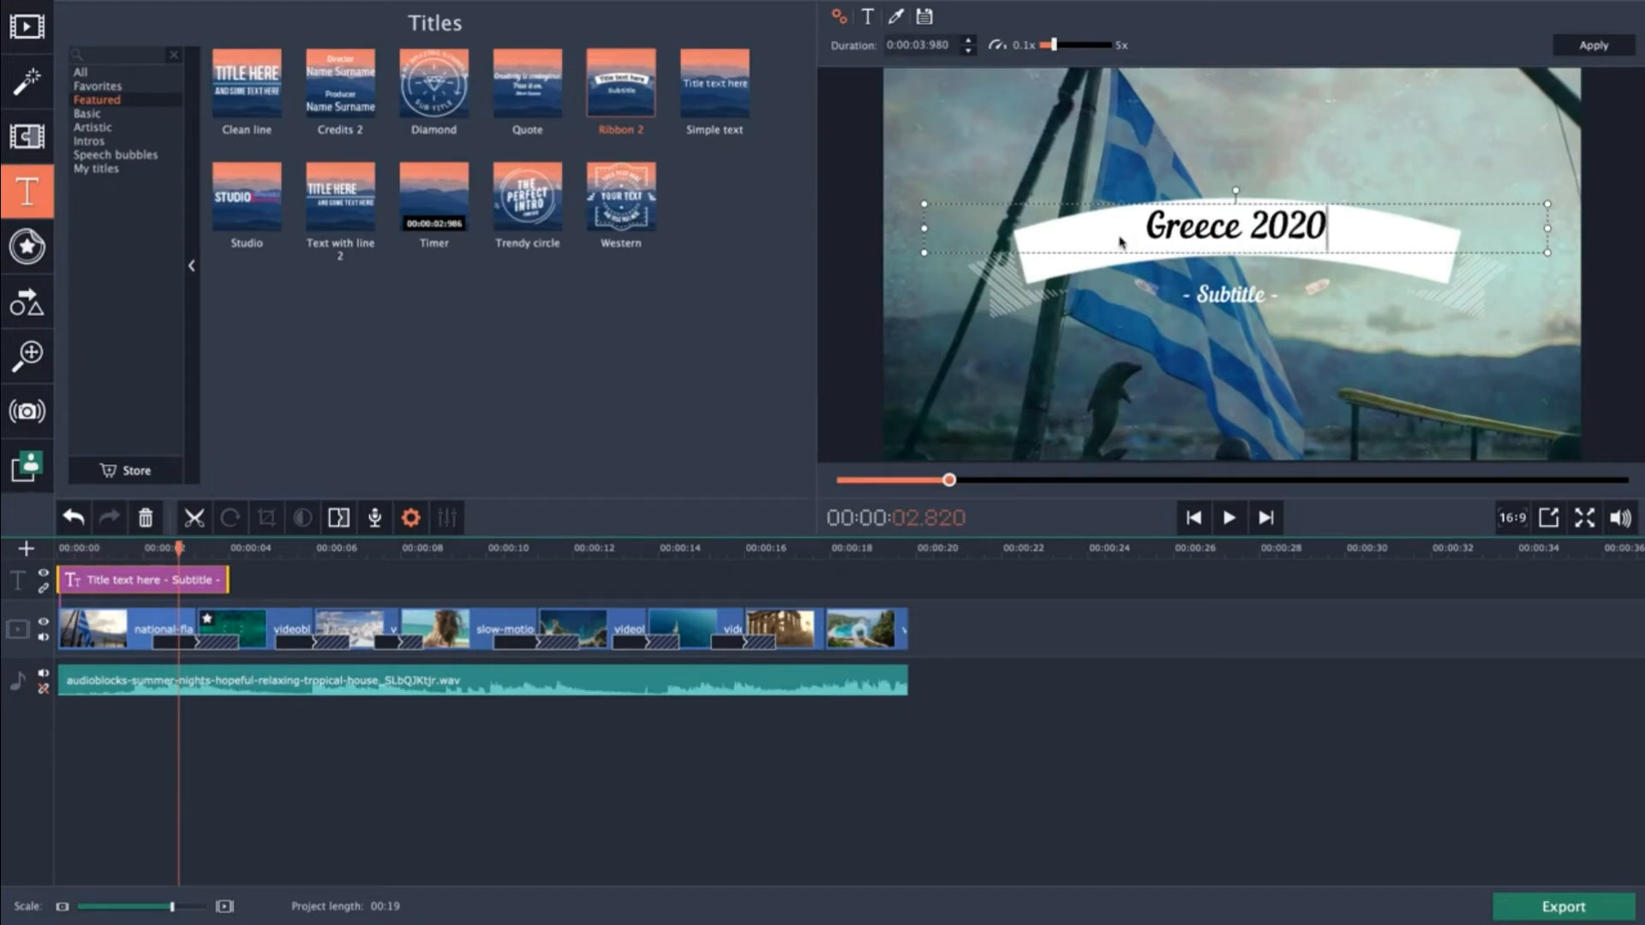
Replace the Ribbon 2 subtitle text with "Journey never ends".
left_click(1197, 294)
type("Jour")
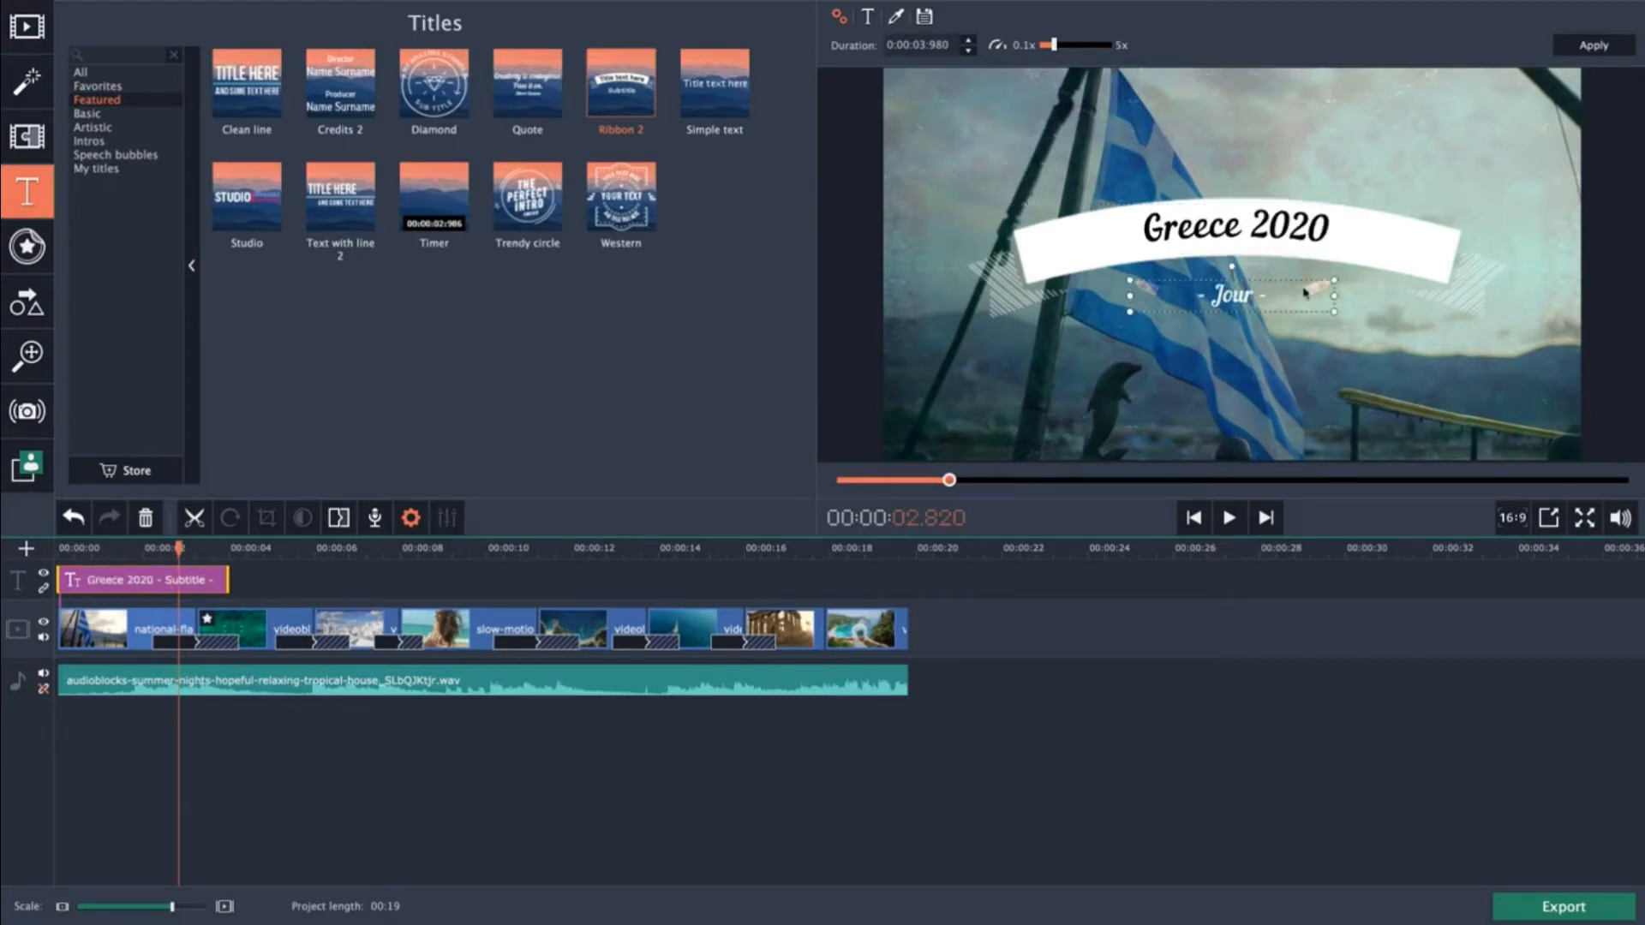
type("ney never ends")
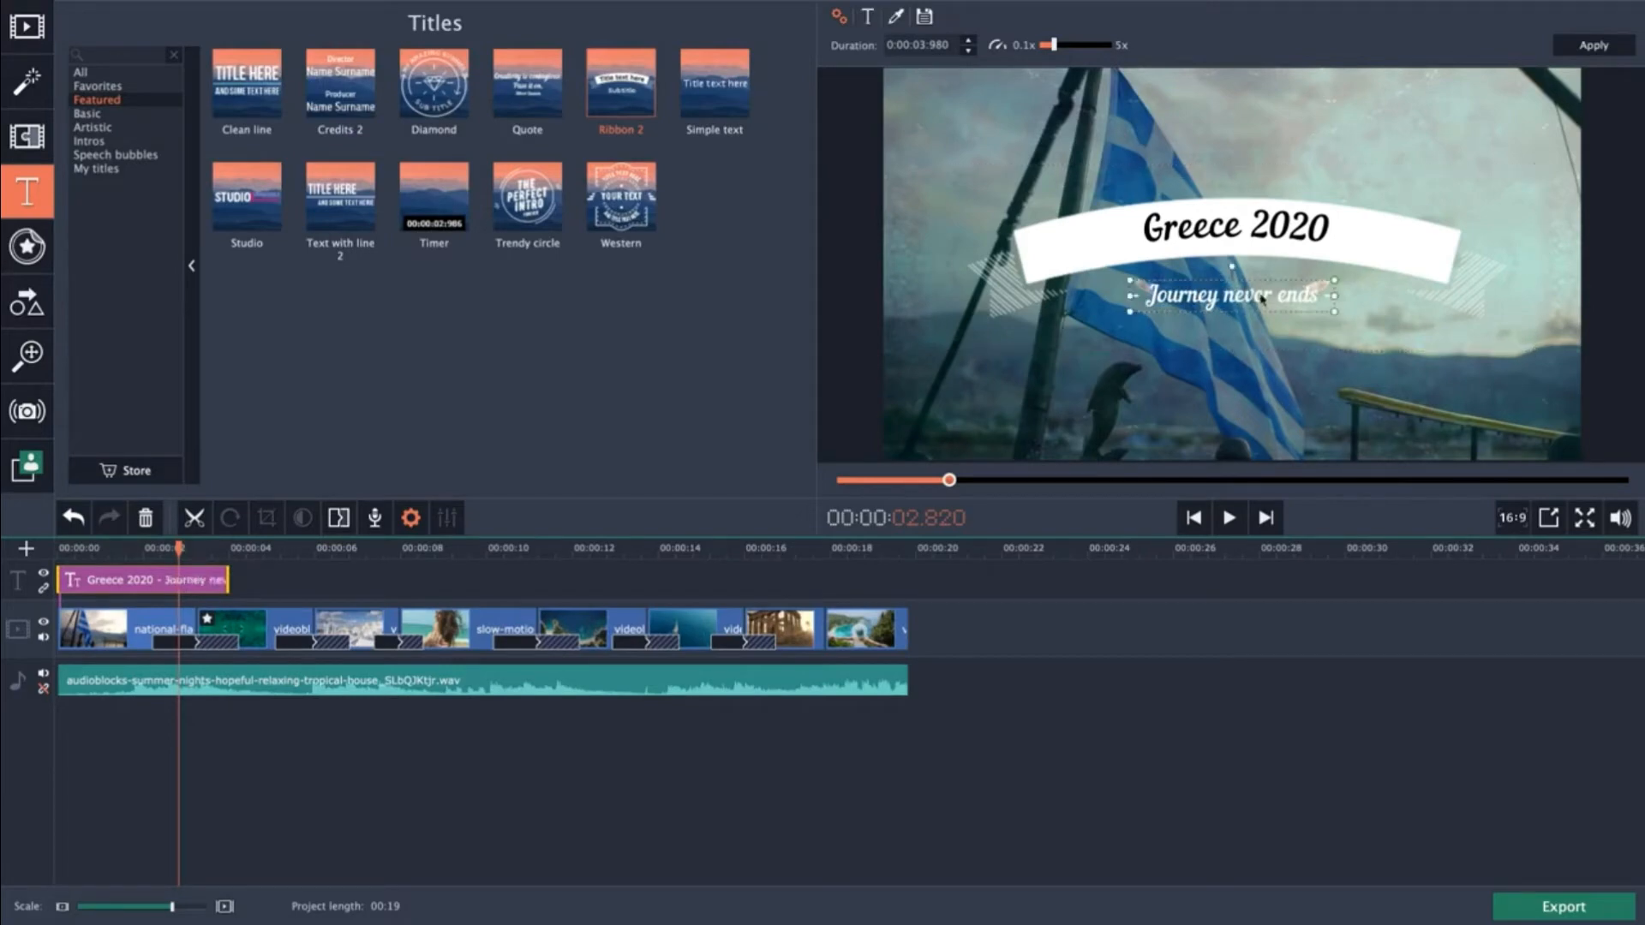
left_click_drag(1255, 300, 1248, 301)
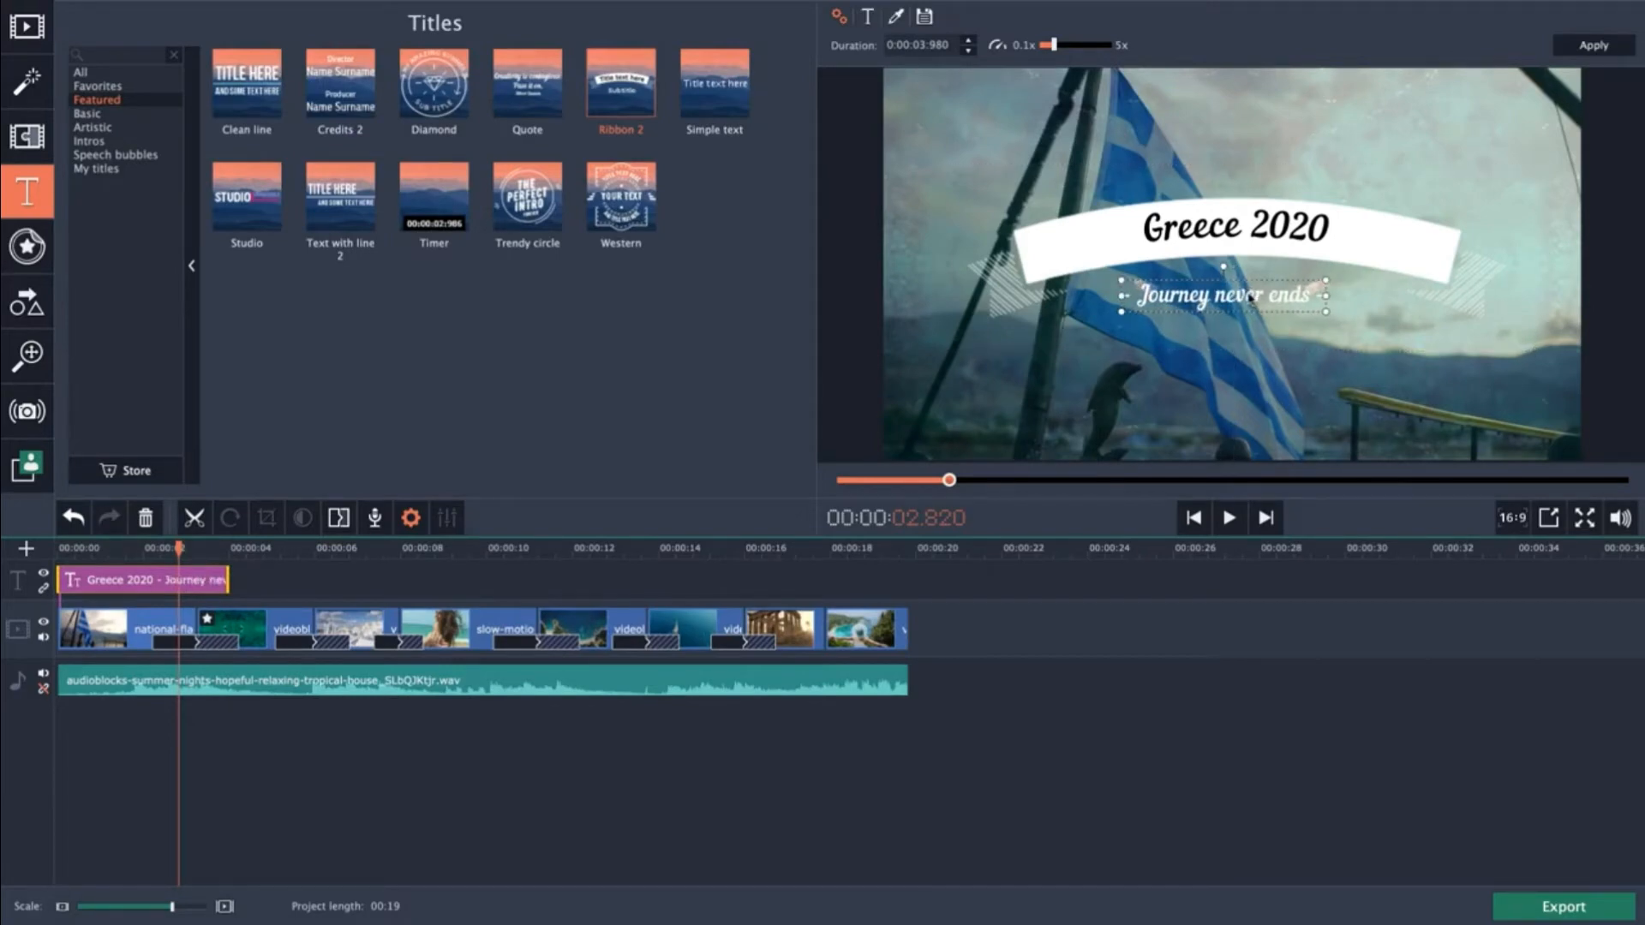
left_click(1239, 362)
Set the "Greece 2020" text's font to Gagalin at size 80.
left_click(1216, 233)
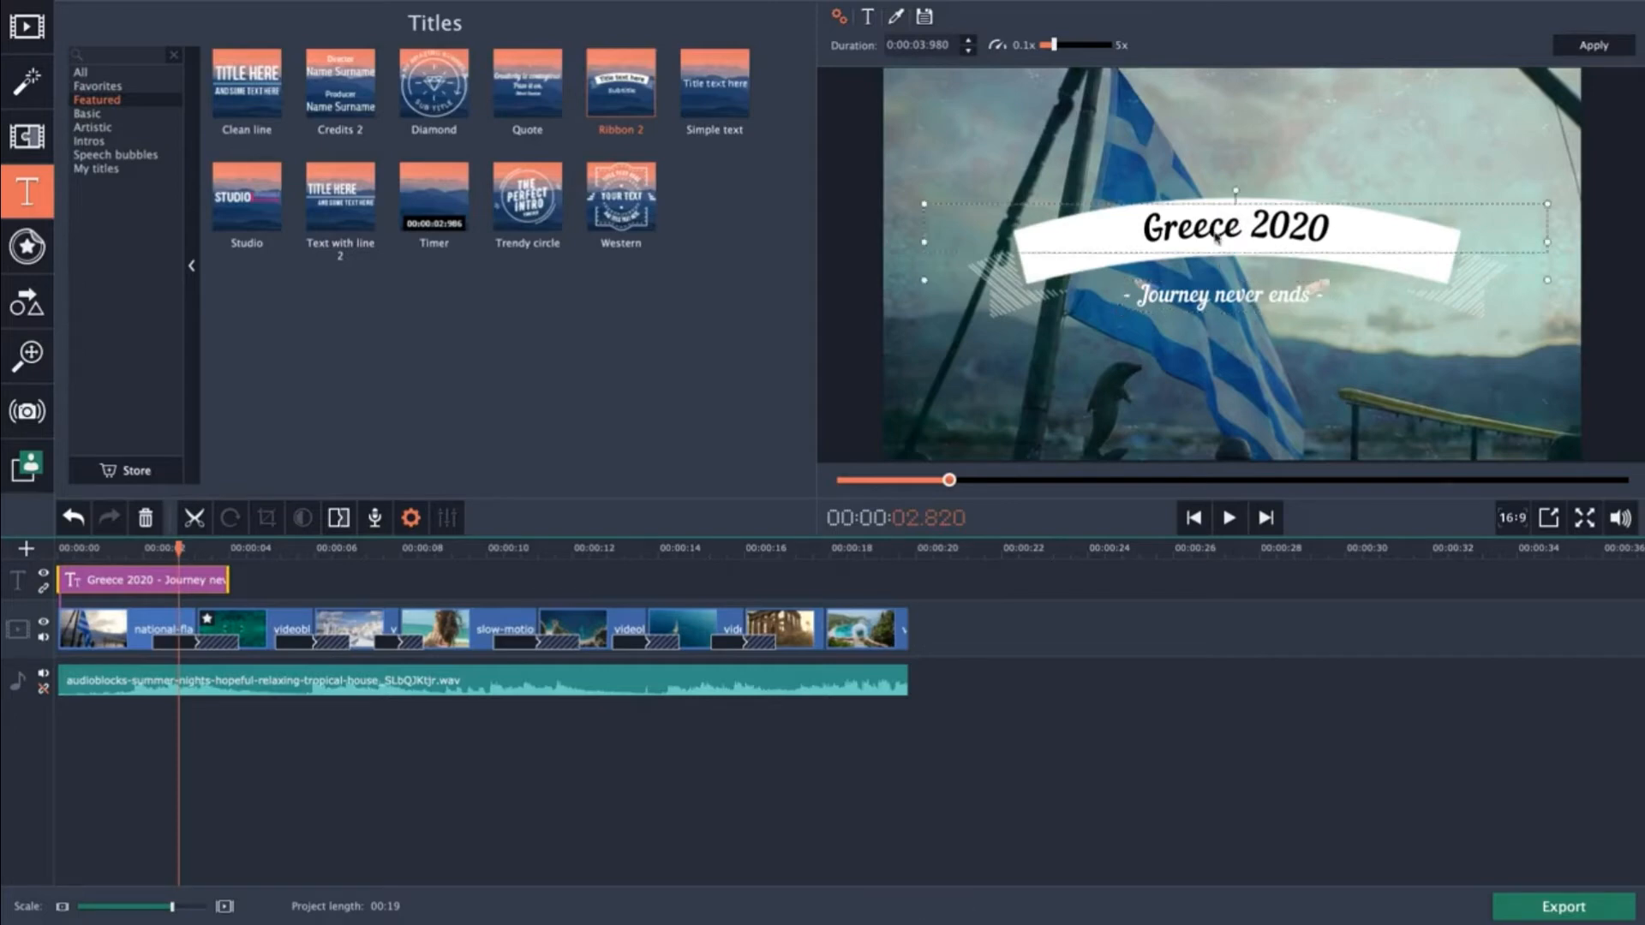
double_click(1217, 233)
left_click_drag(1359, 228, 1120, 227)
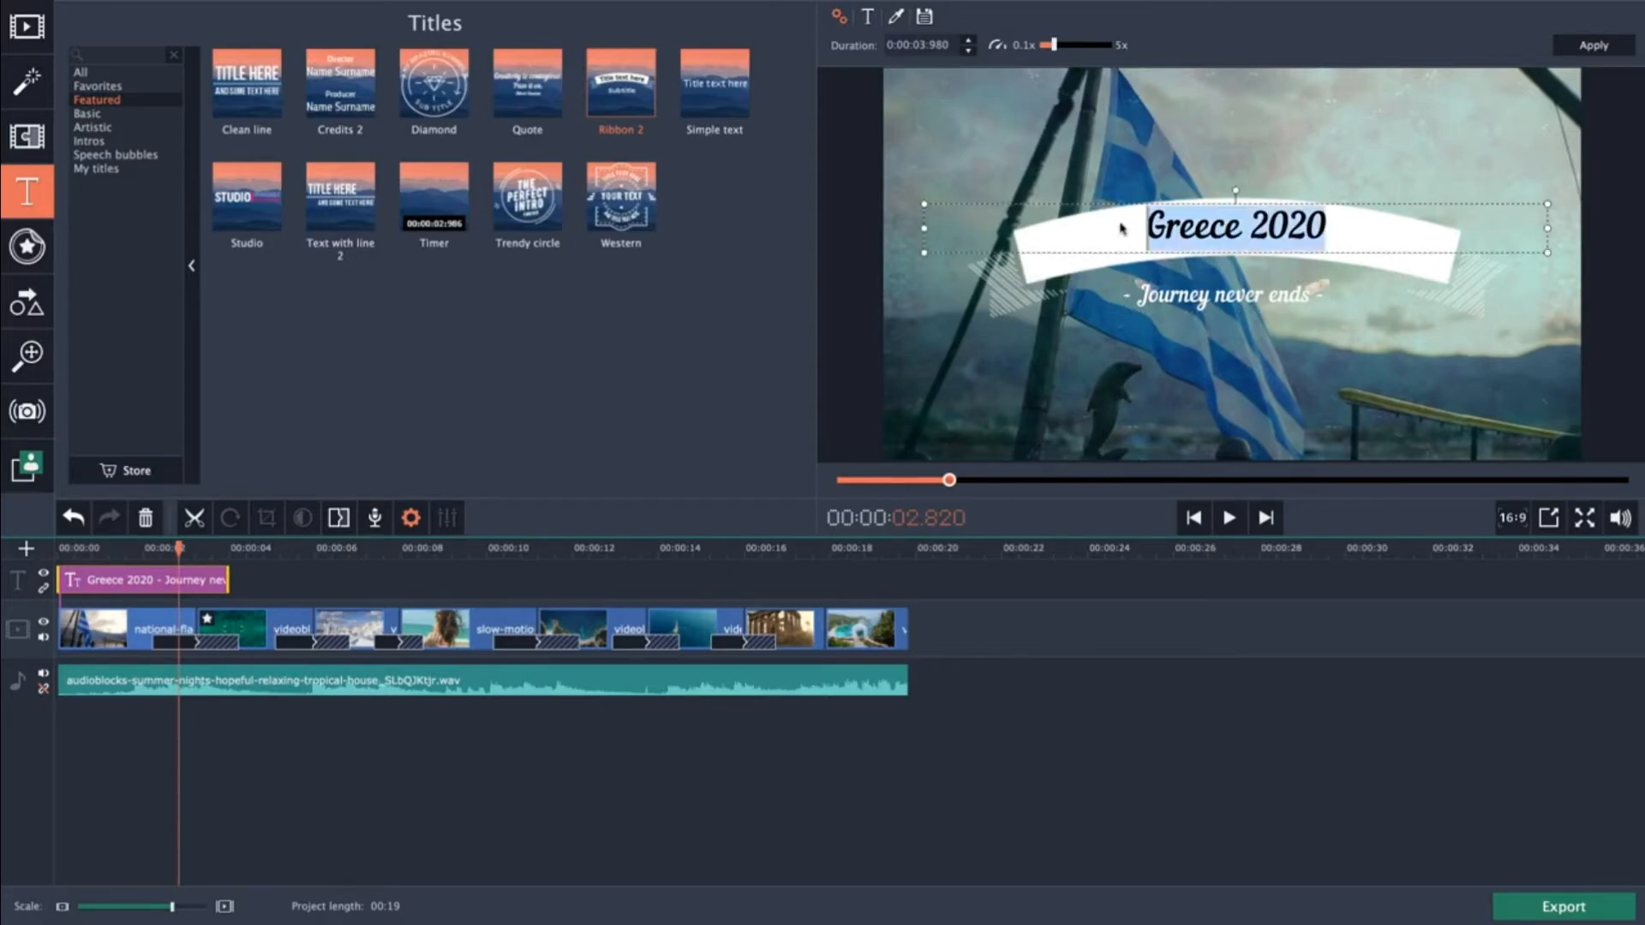
left_click(871, 19)
left_click(932, 45)
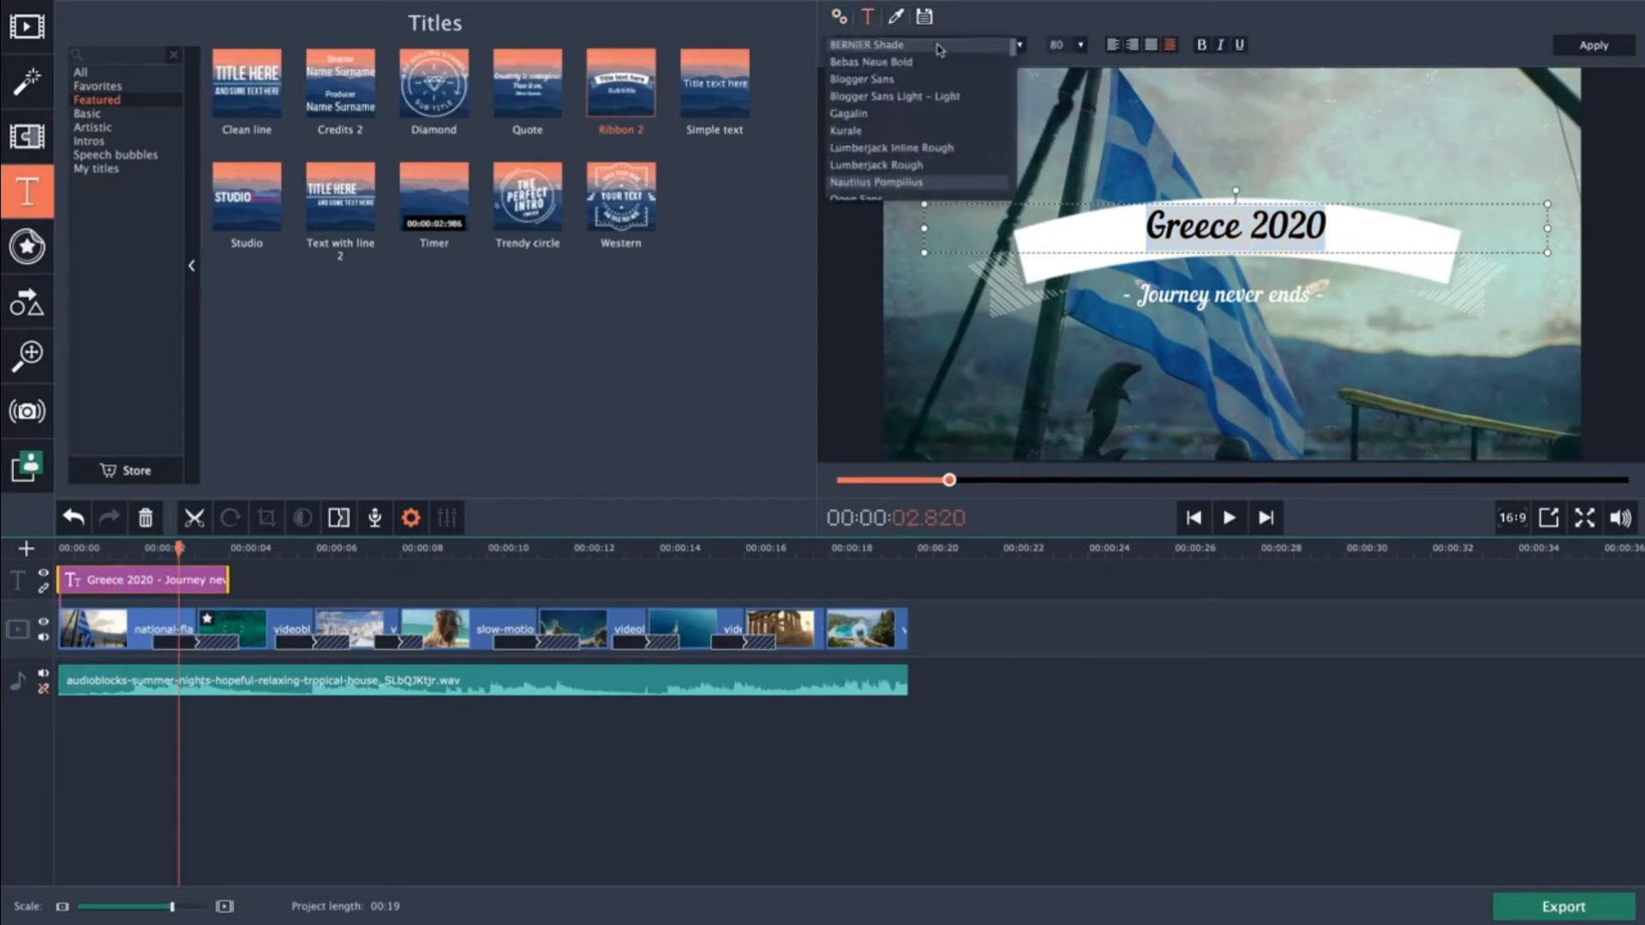
left_click(909, 115)
left_click(1080, 45)
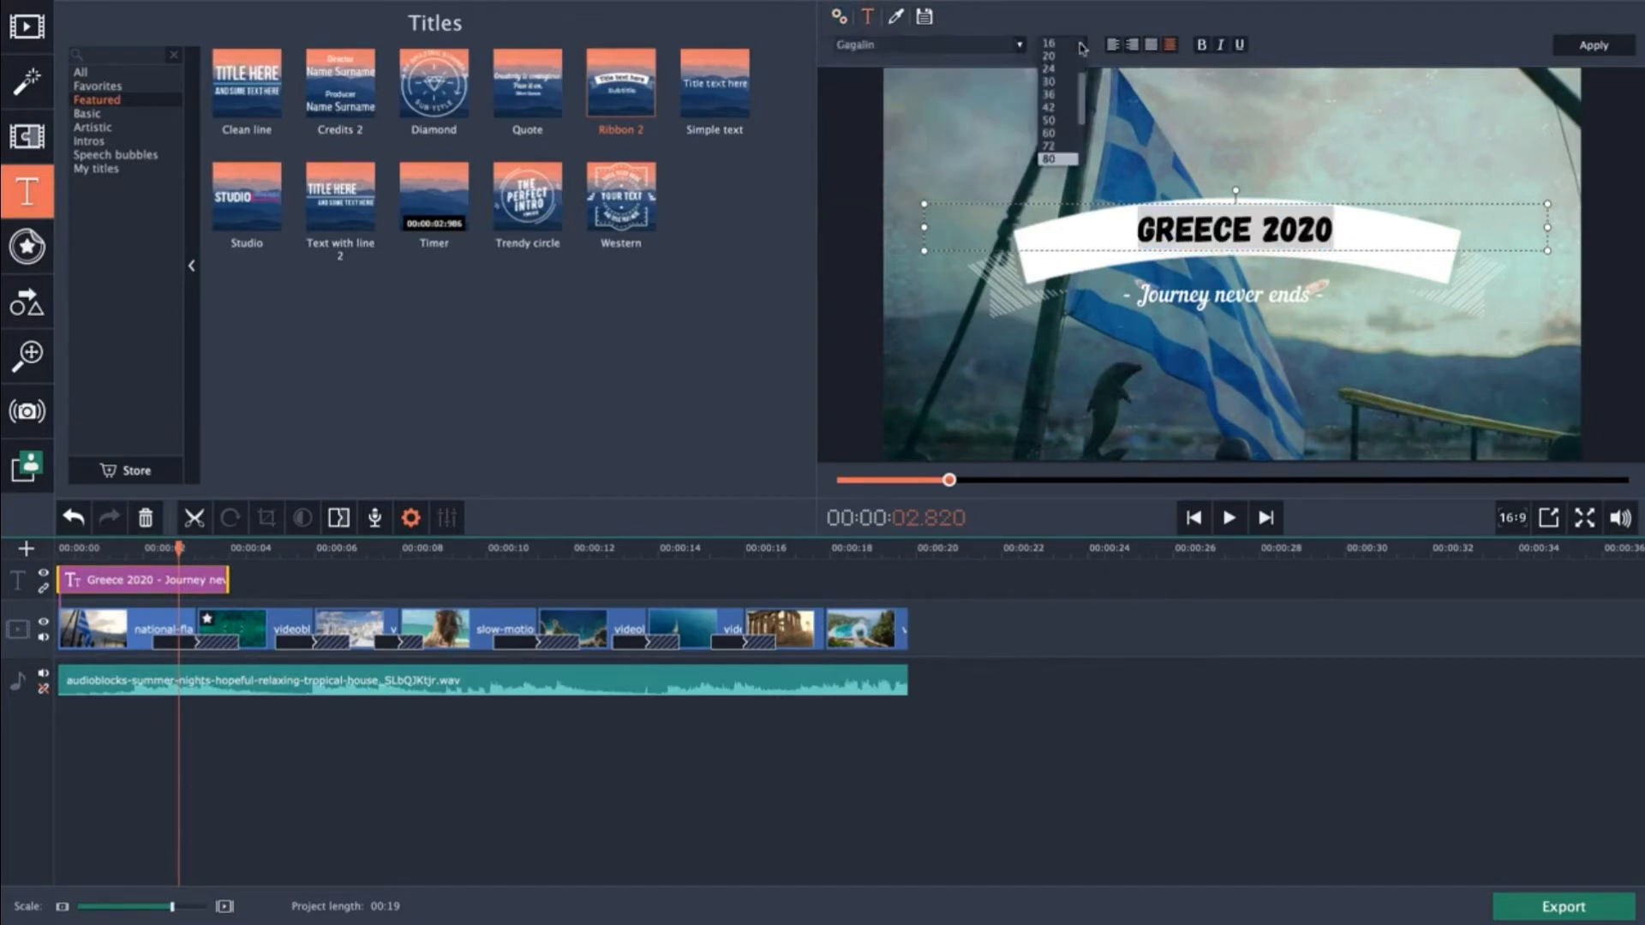
left_click(1062, 142)
left_click(1082, 46)
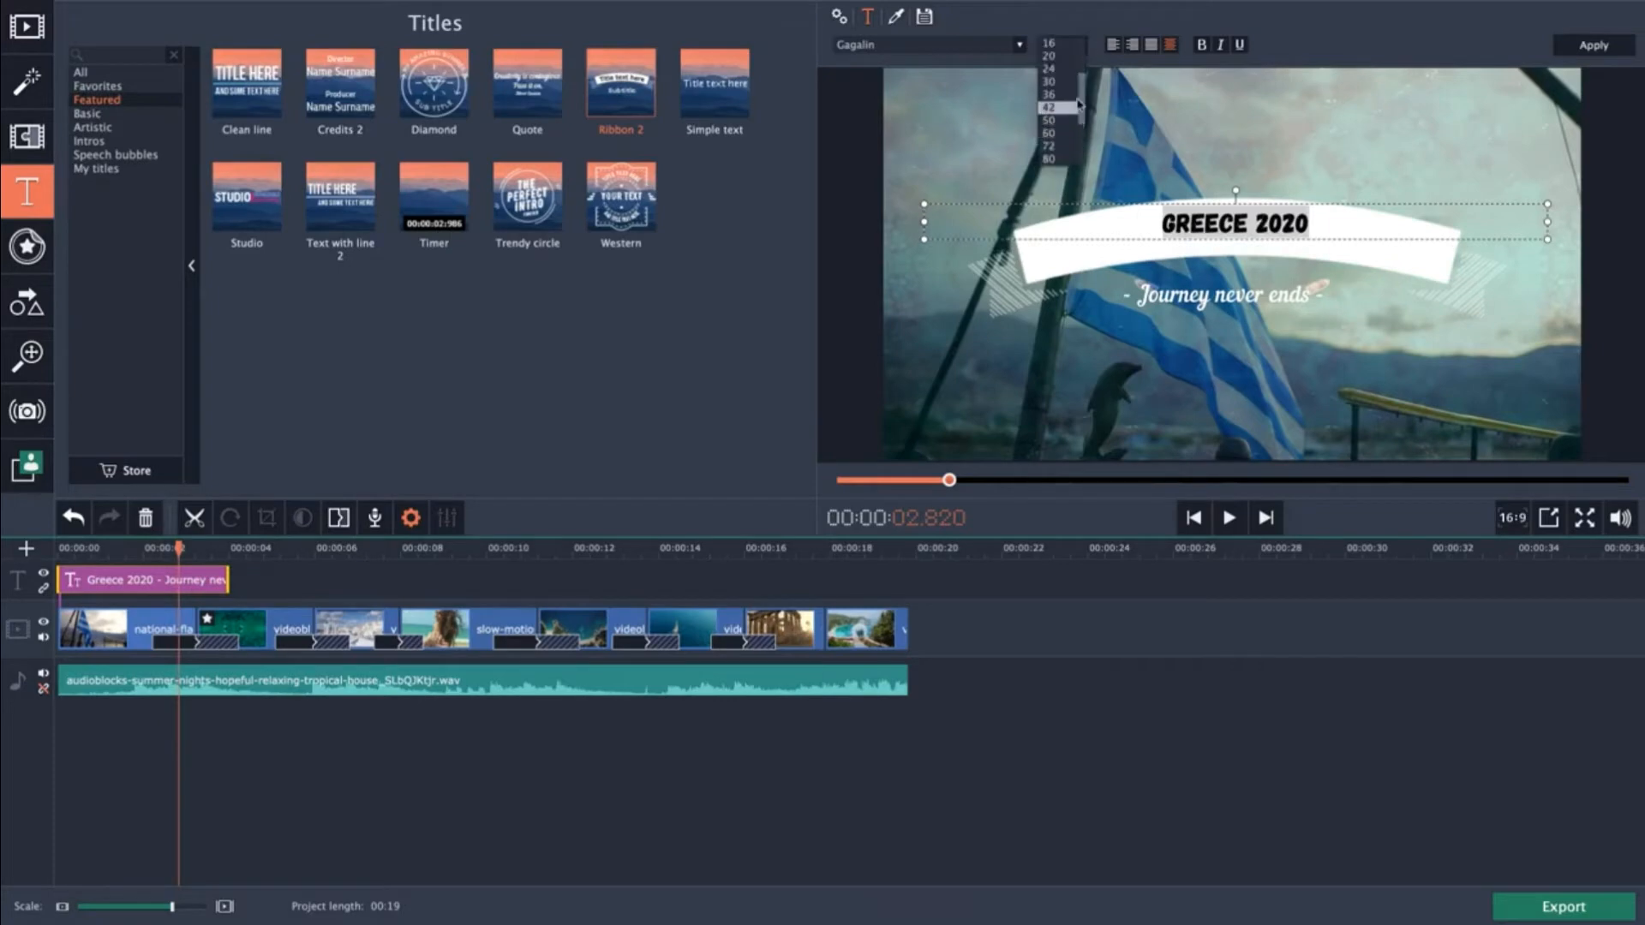
left_click(1062, 164)
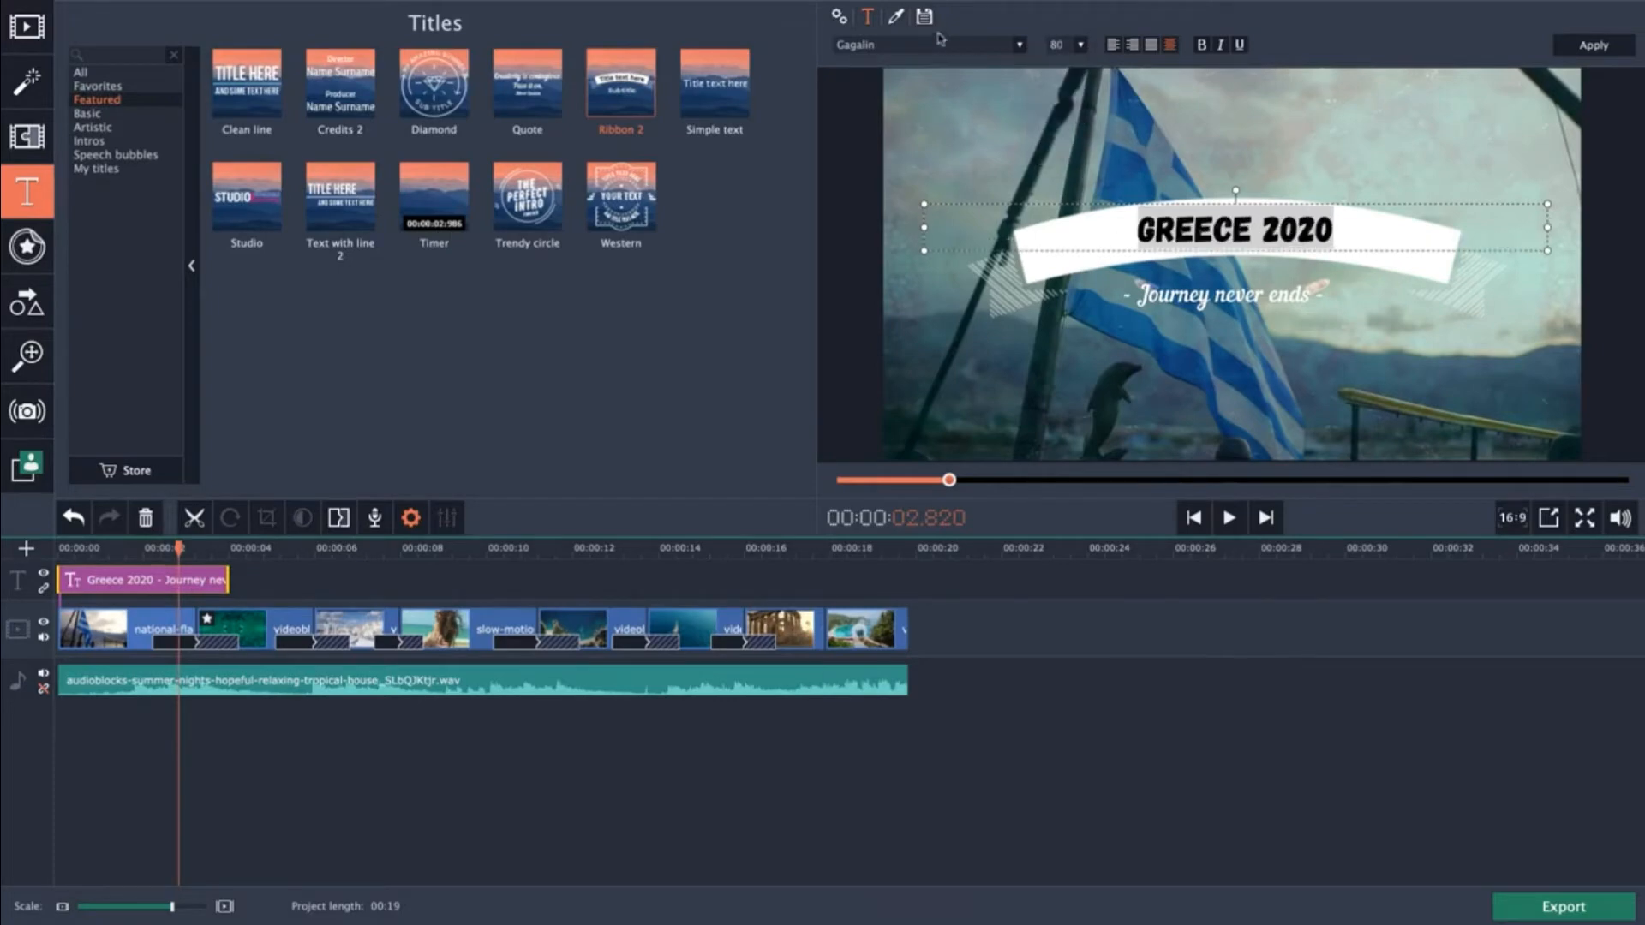
Colour the "Greece 2020" text blue #1464f6 and apply the title edits.
left_click(896, 19)
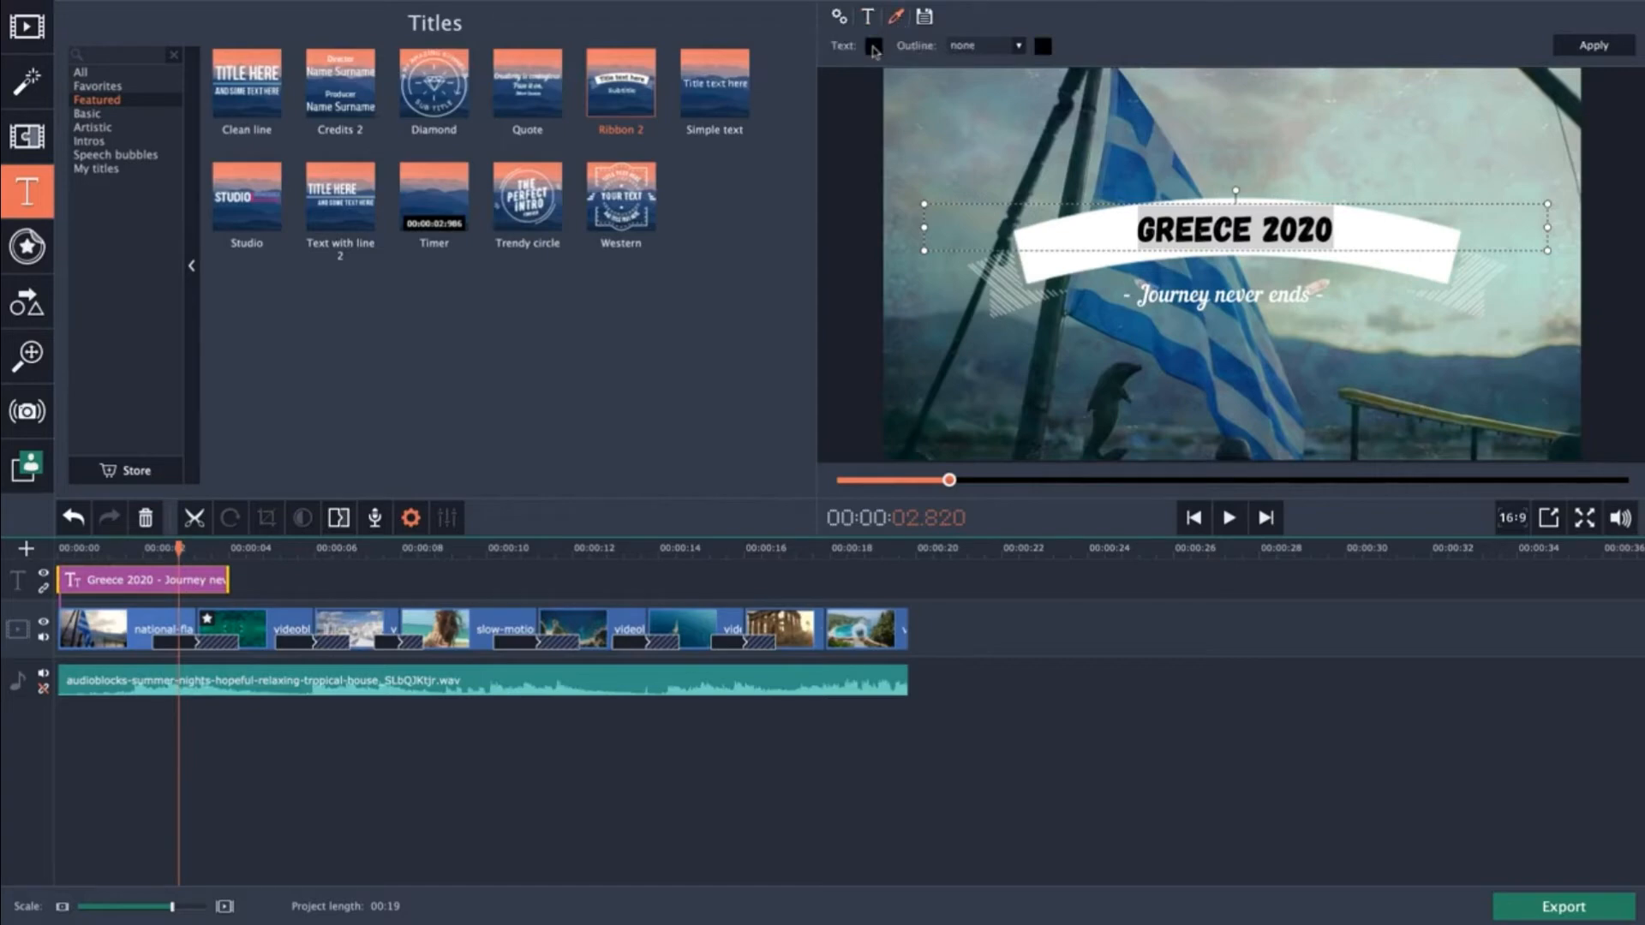
left_click(873, 47)
left_click(692, 191)
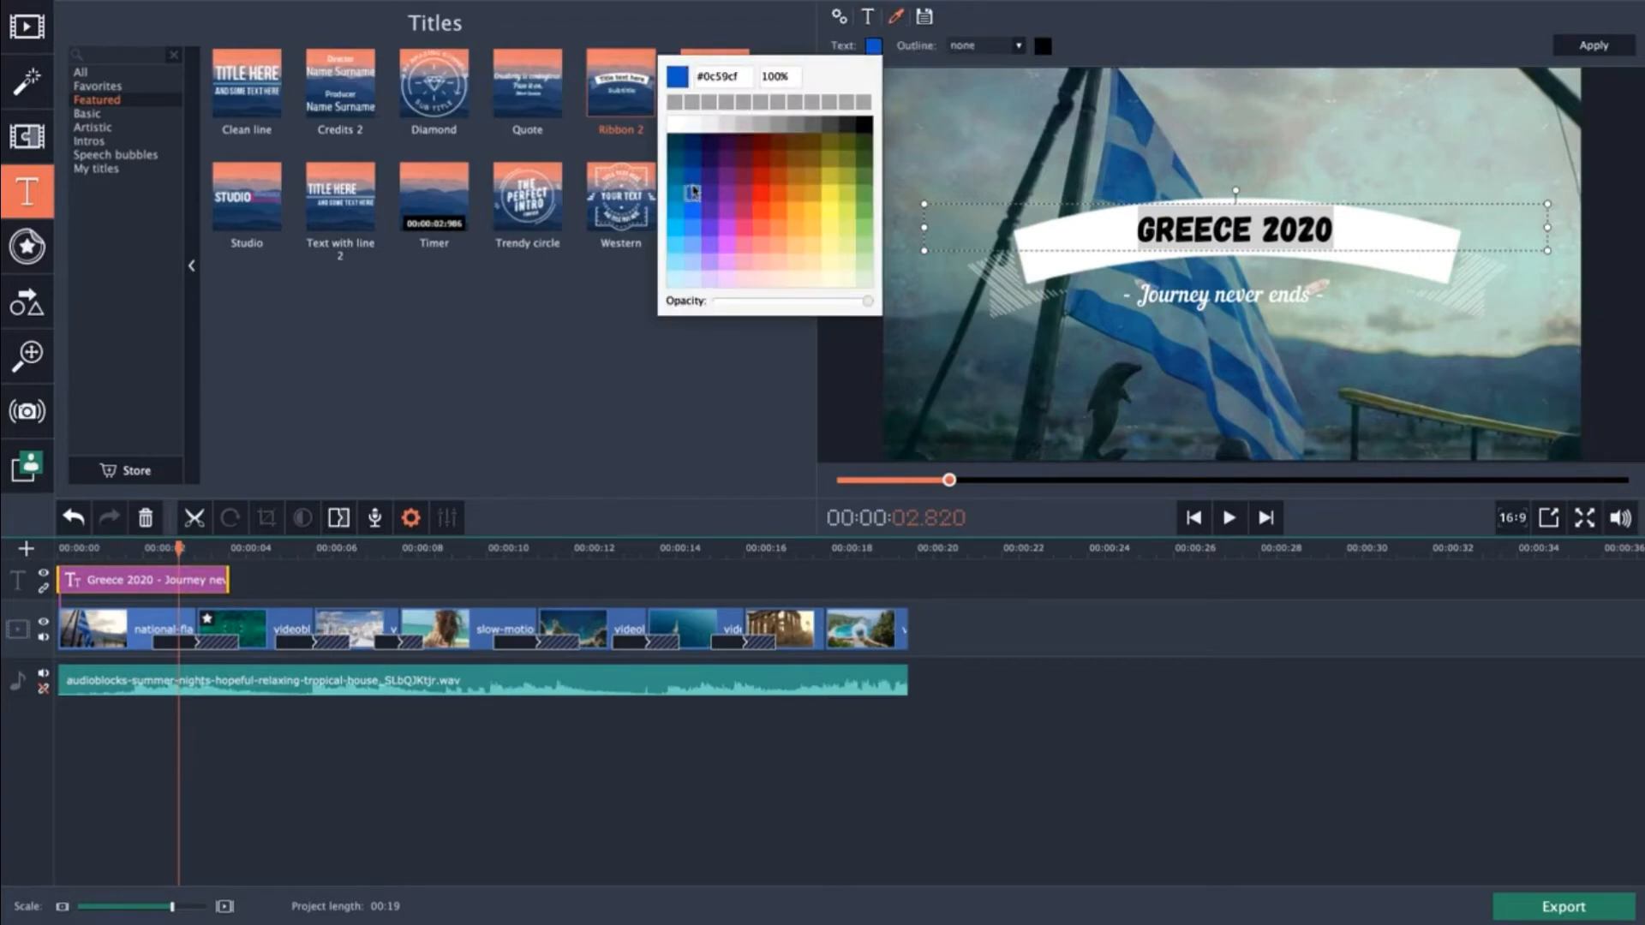
left_click(692, 210)
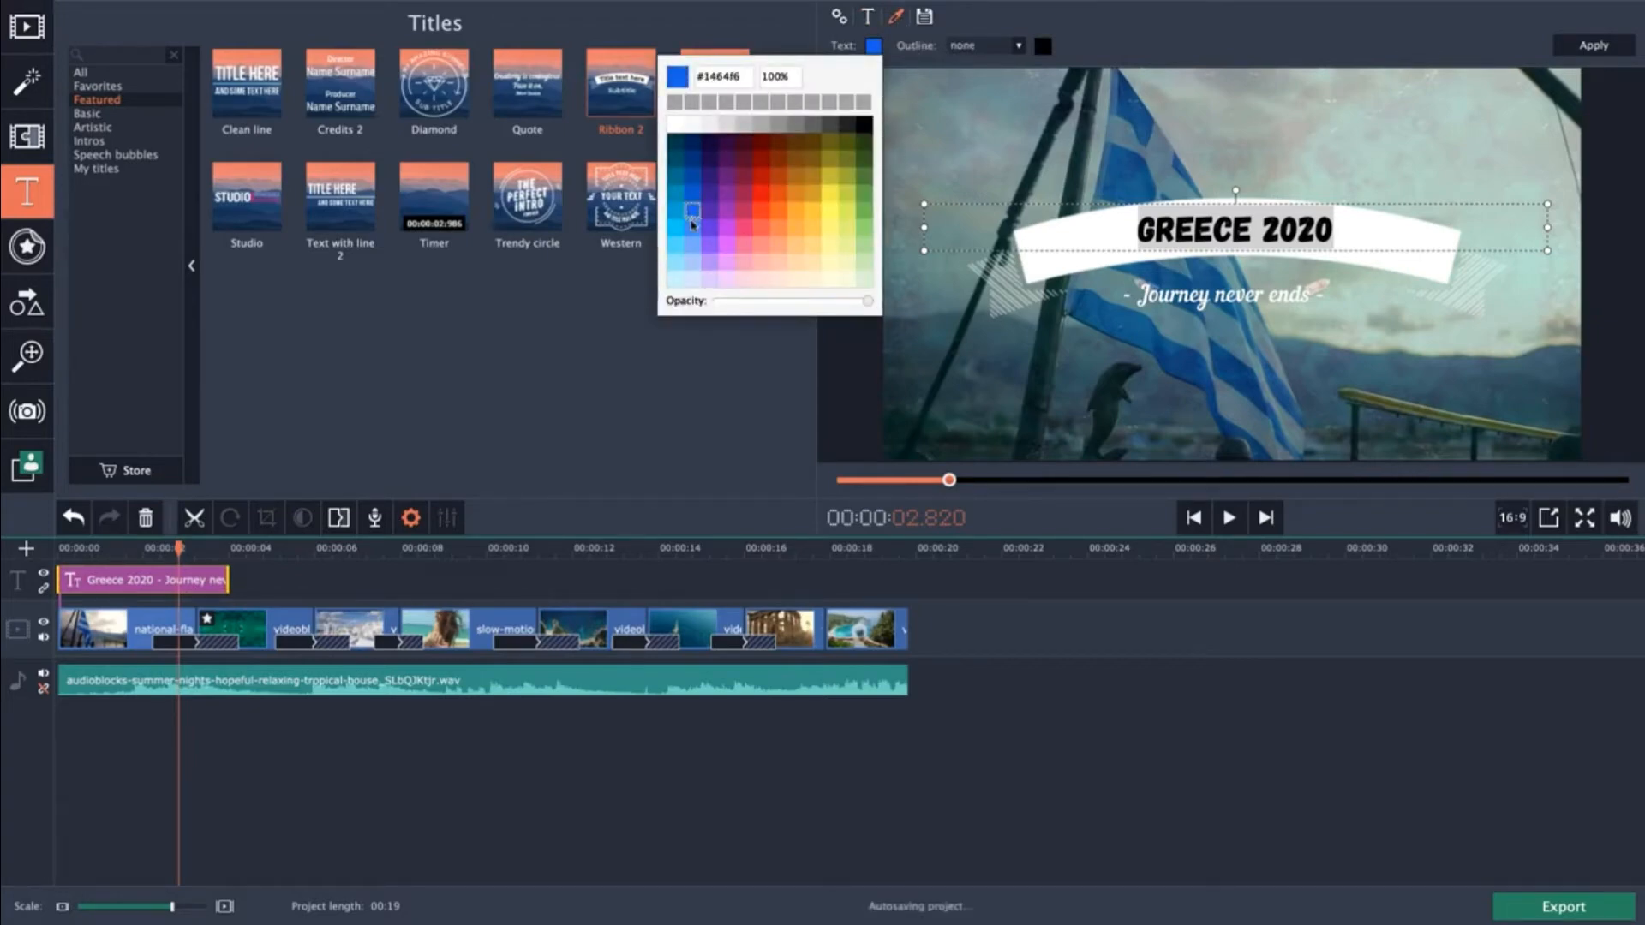
left_click(742, 361)
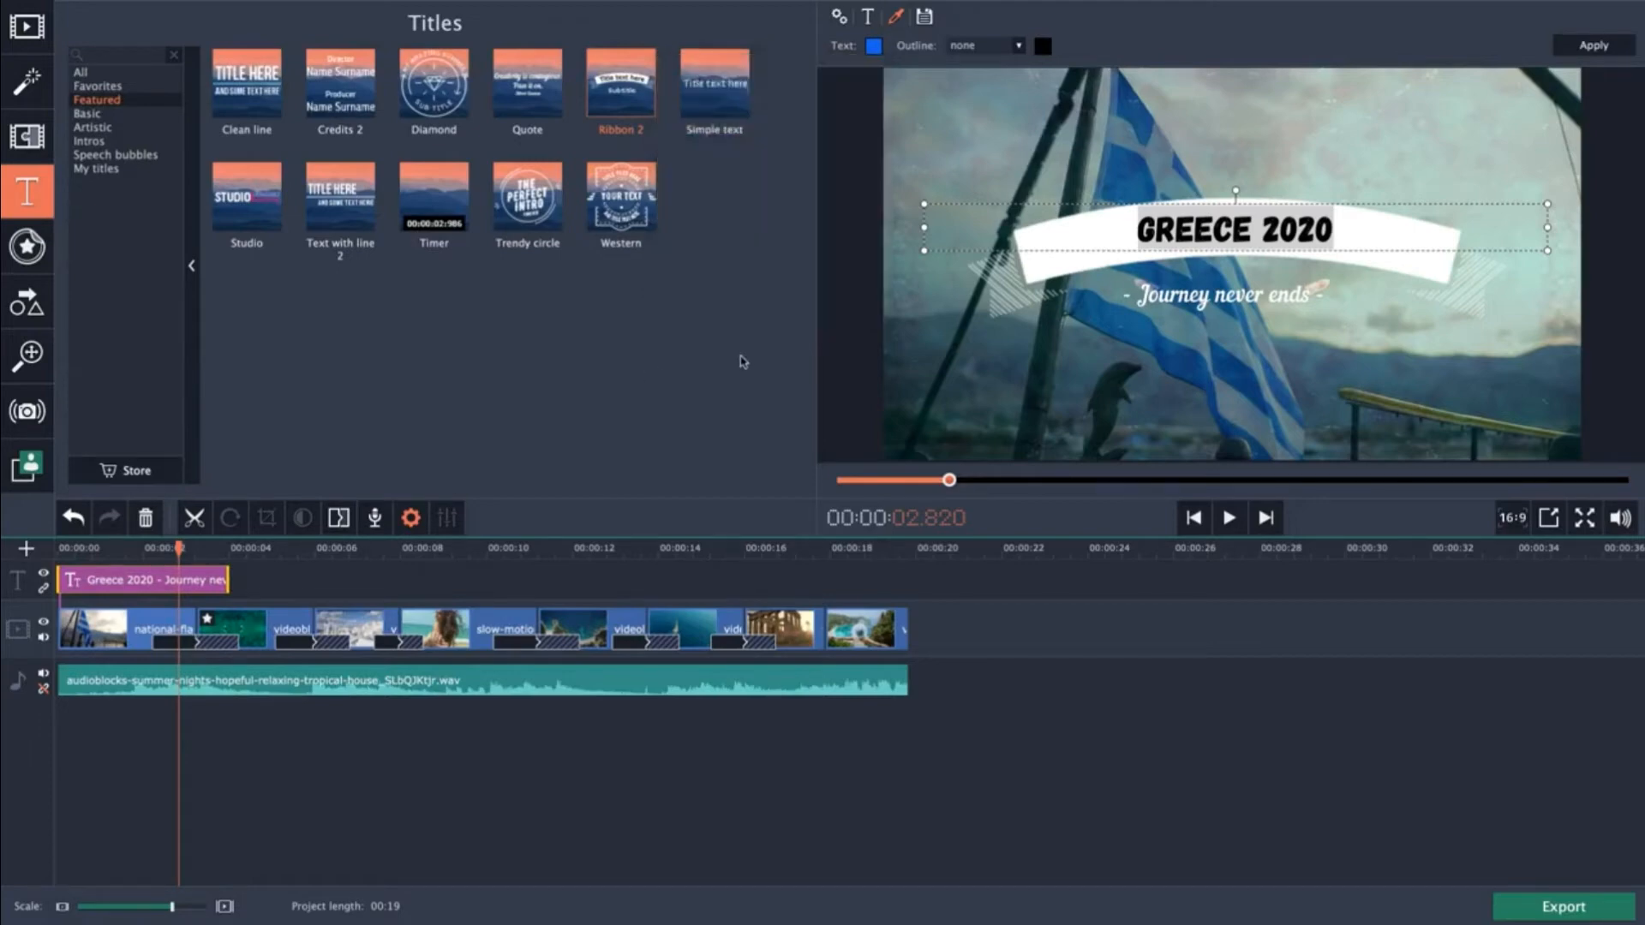
left_click(1607, 48)
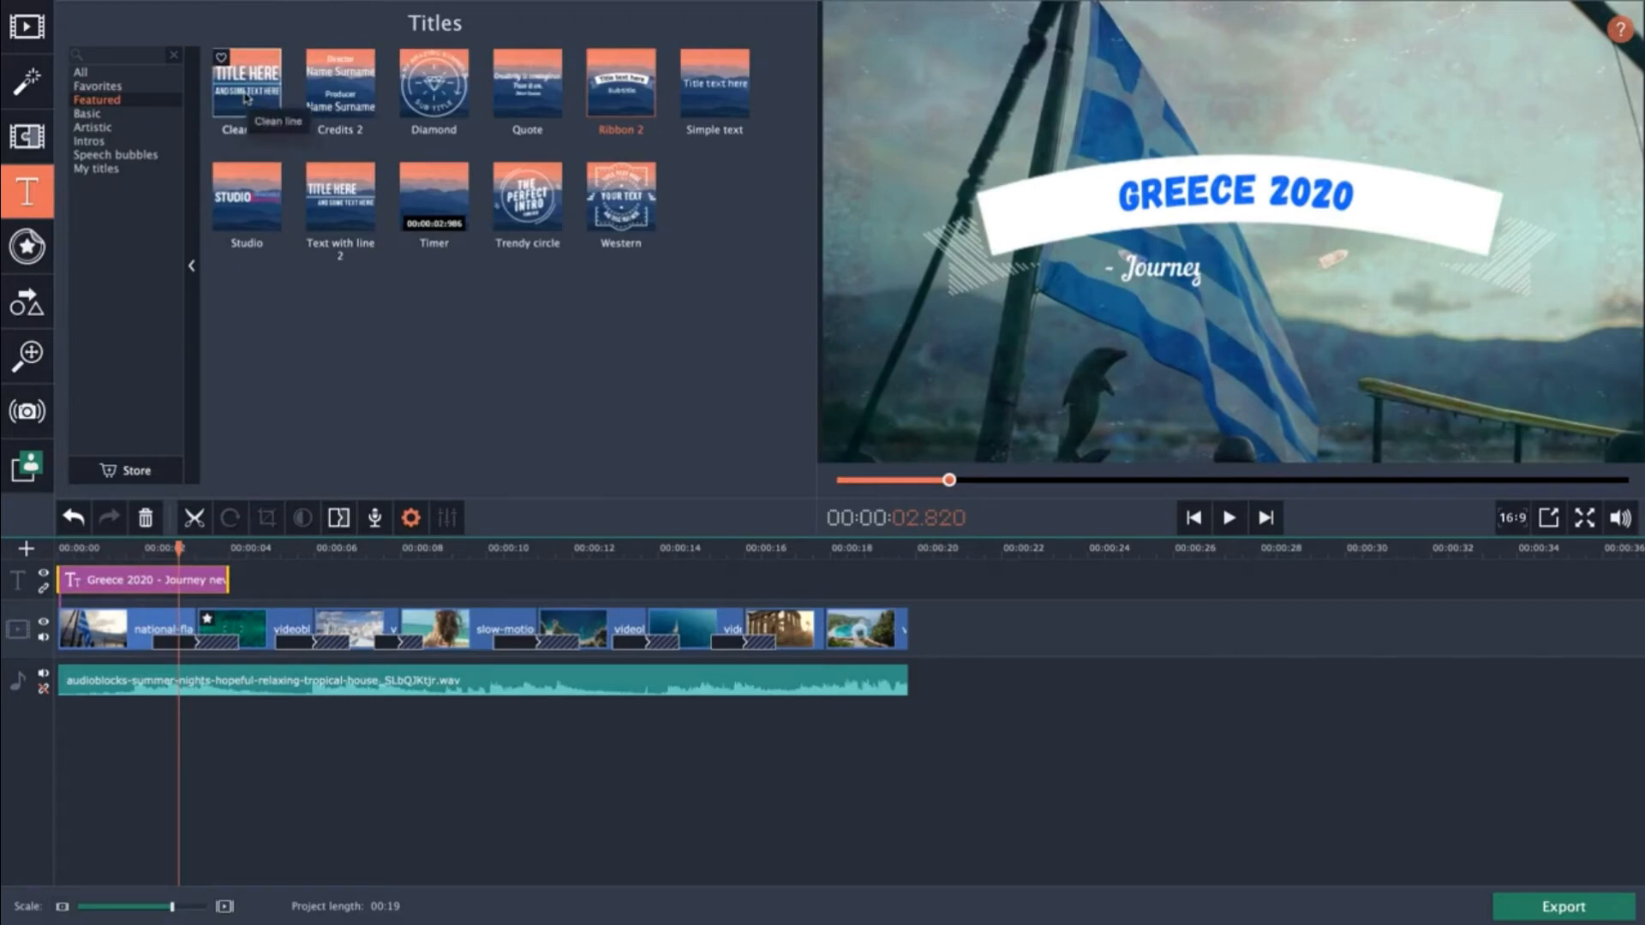
Add a Clean line title above the final clip and trim its end to match the end of the video.
left_click_drag(246, 97, 885, 597)
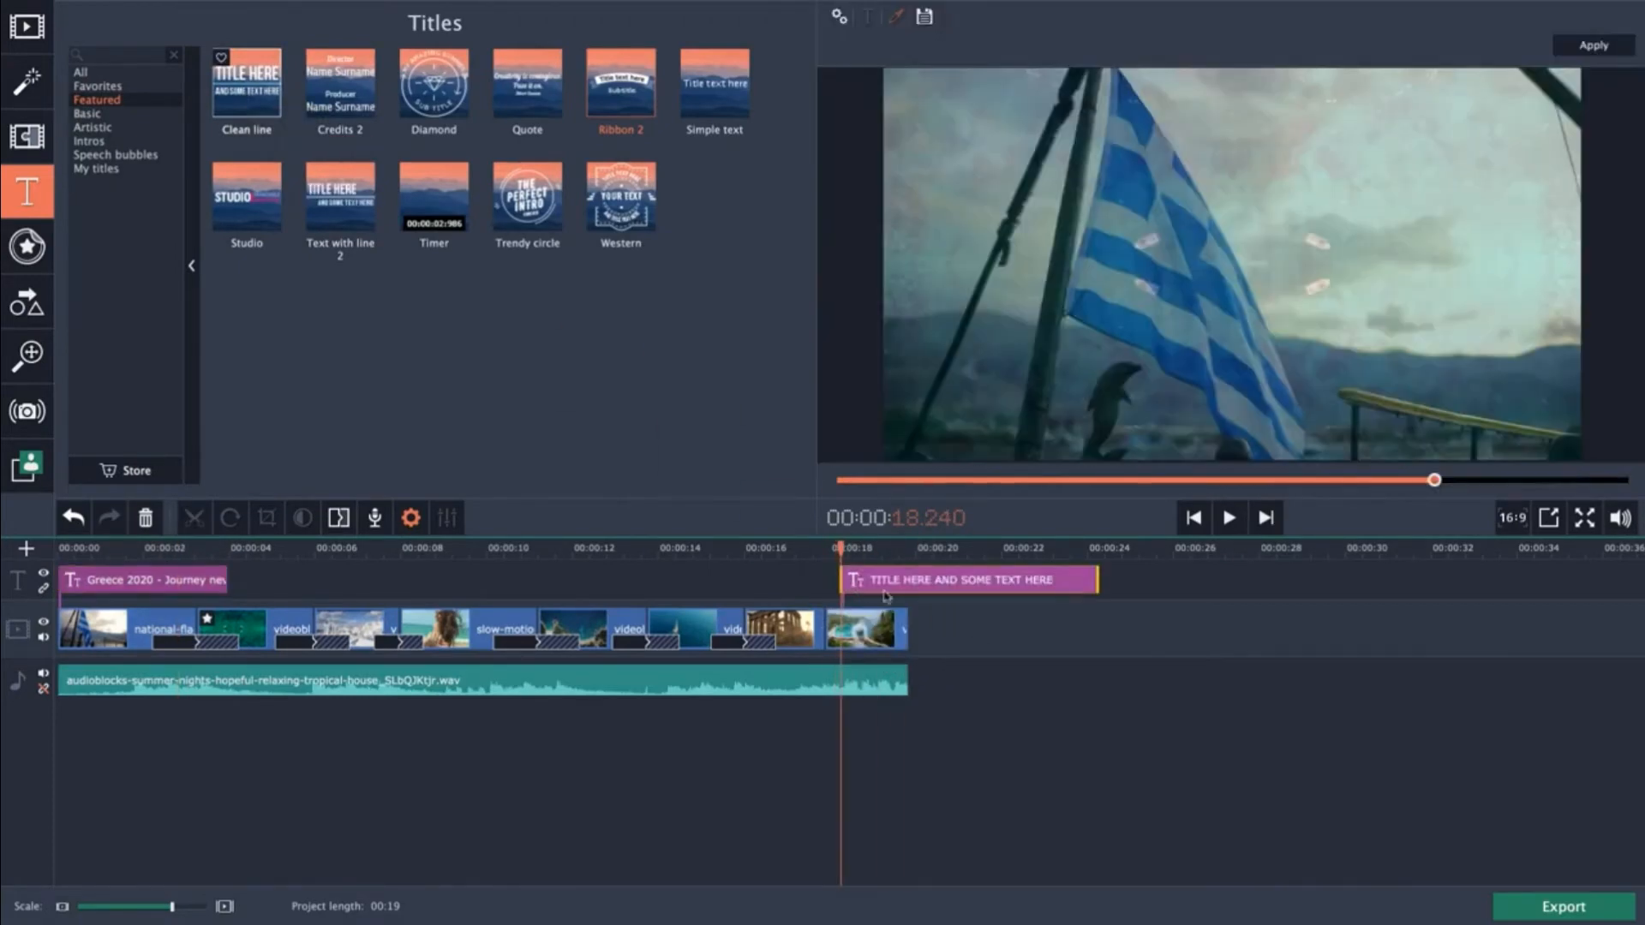
left_click_drag(1098, 589, 889, 584)
left_click(873, 548)
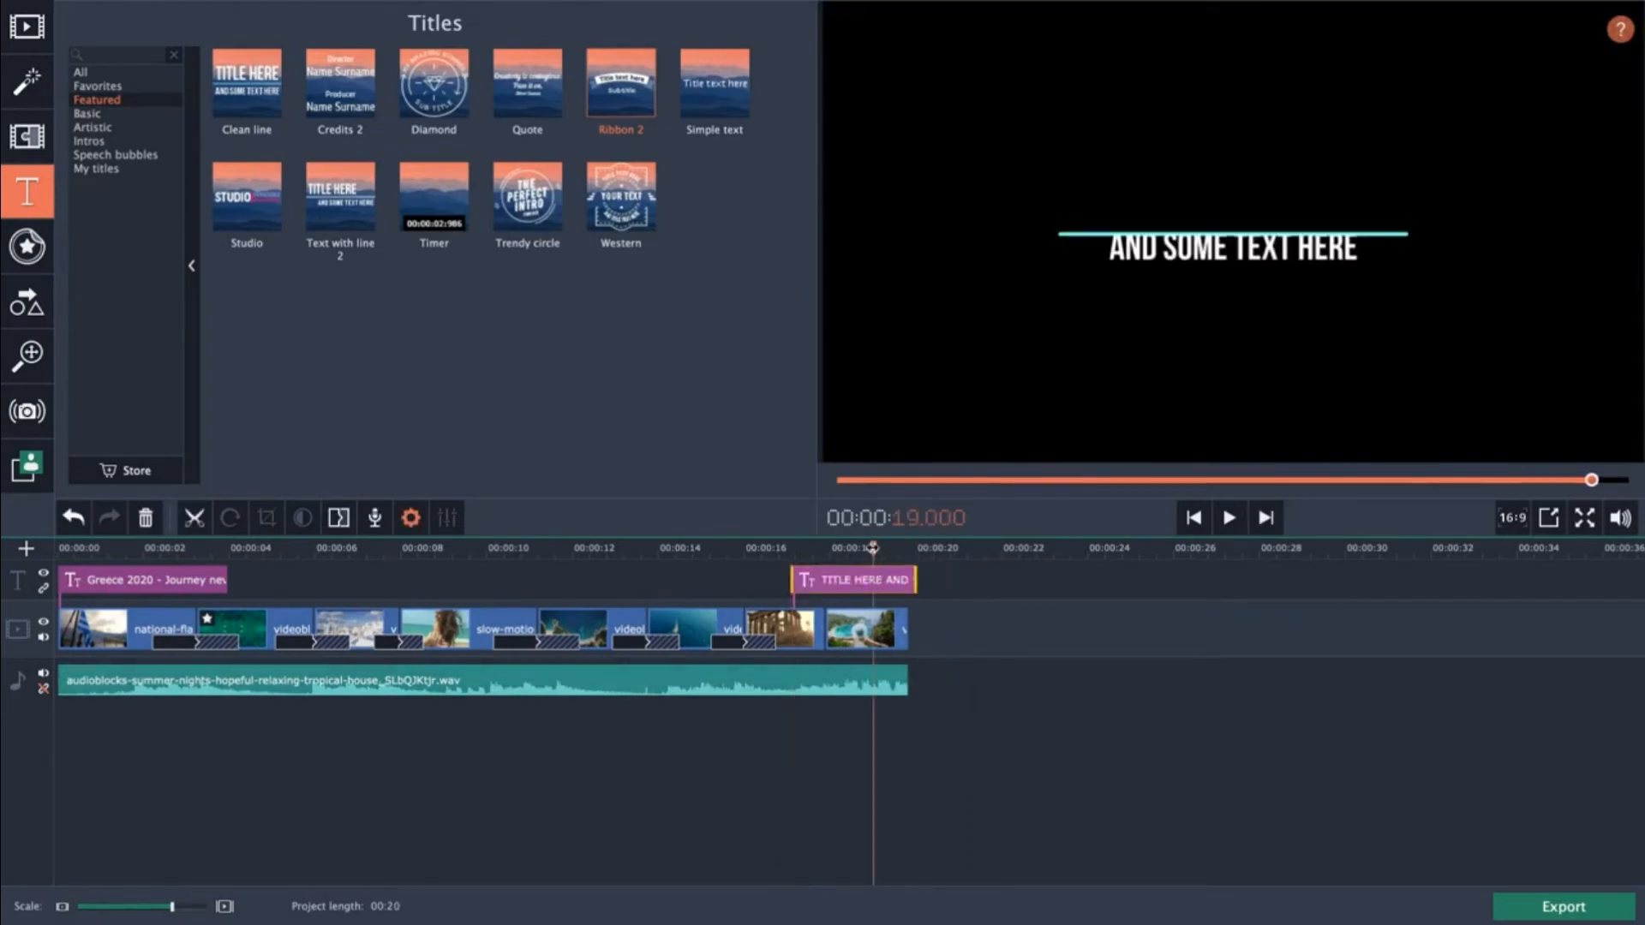
Open the Clean line title for editing and replace its main text with "THE END".
double_click(860, 580)
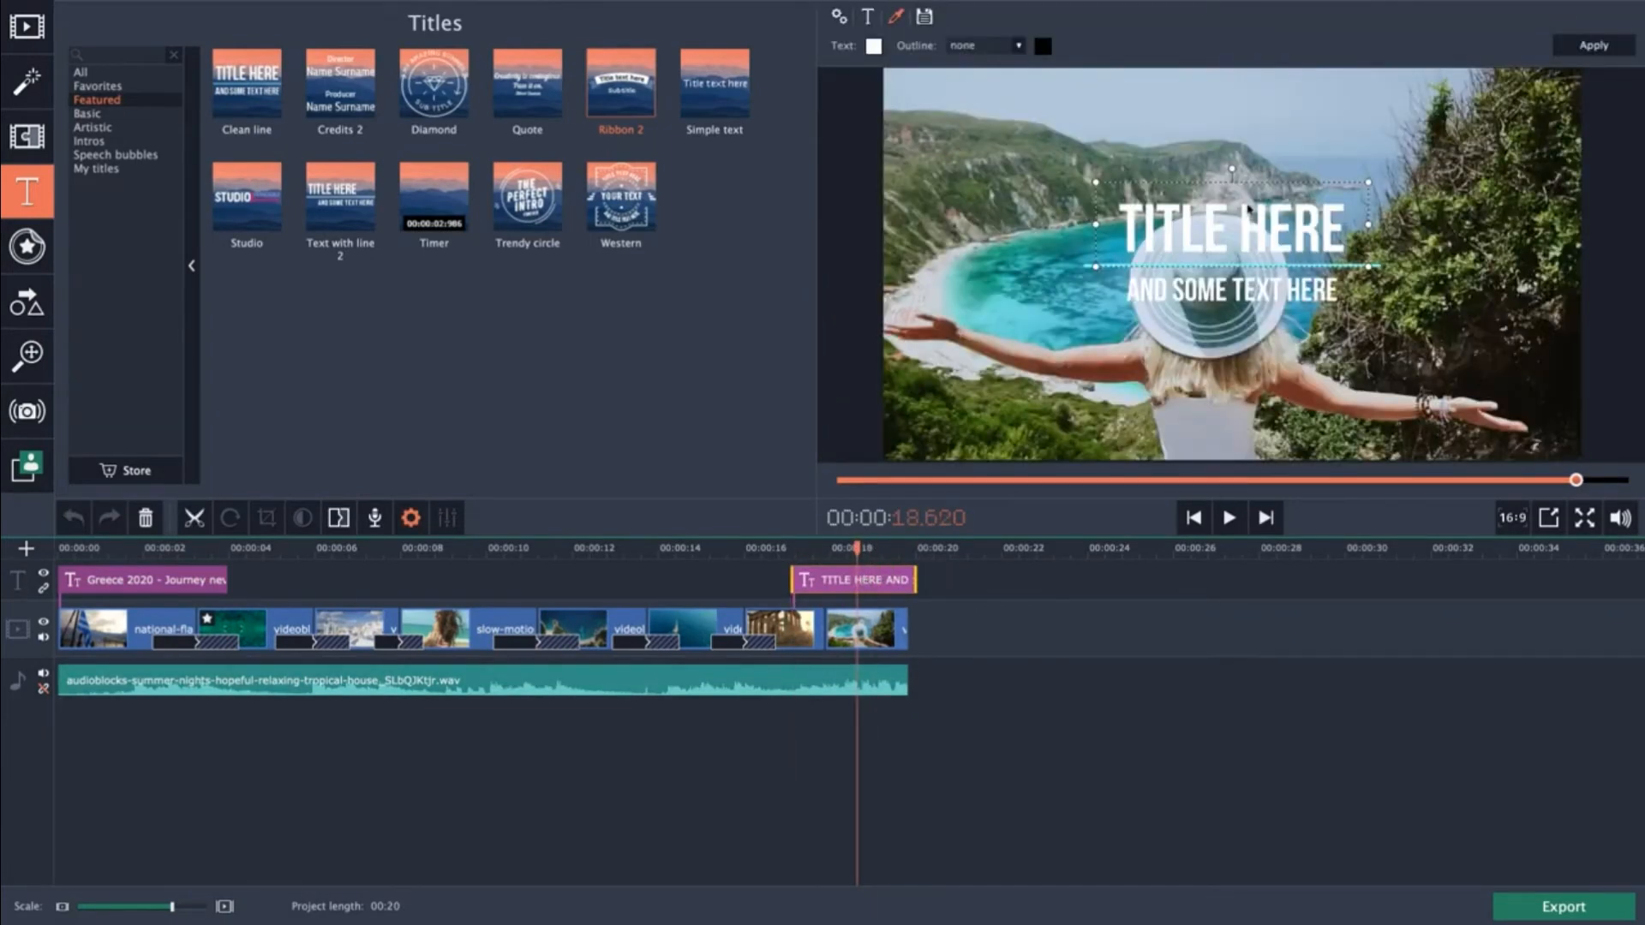
double_click(1224, 226)
left_click(1341, 238)
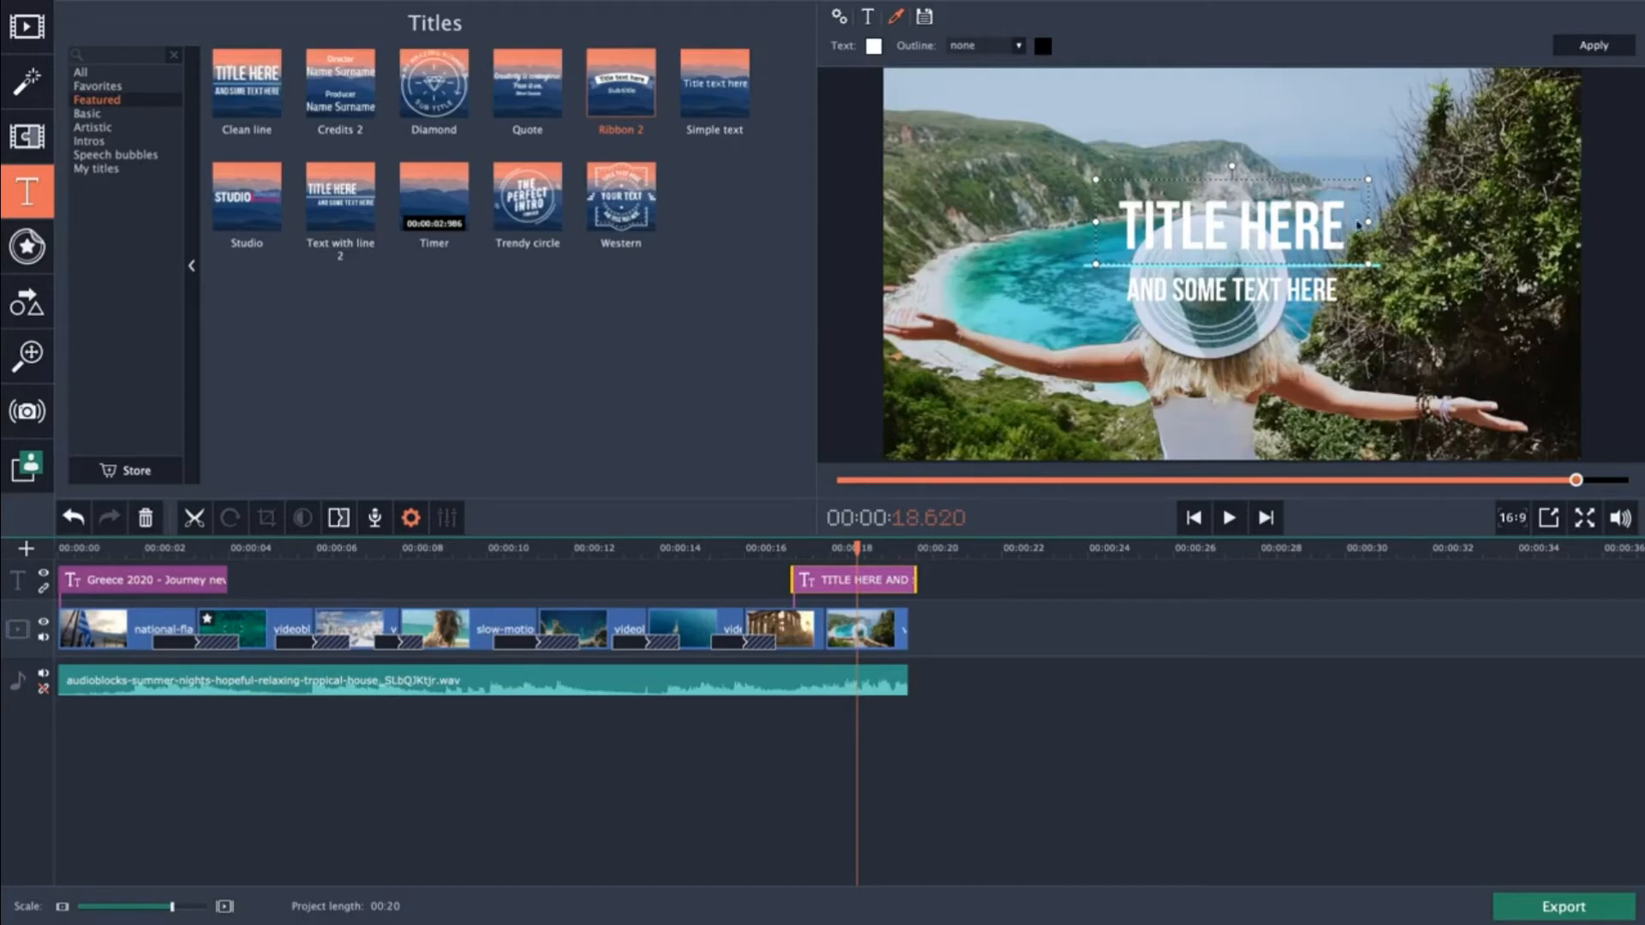
key("BackSpace")
key("BackSpace")
key("BackSpace")
key("BackSpace")
key("BackSpace")
key("BackSpace")
key("BackSpace")
key("BackSpace")
key("BackSpace")
key("BackSpace")
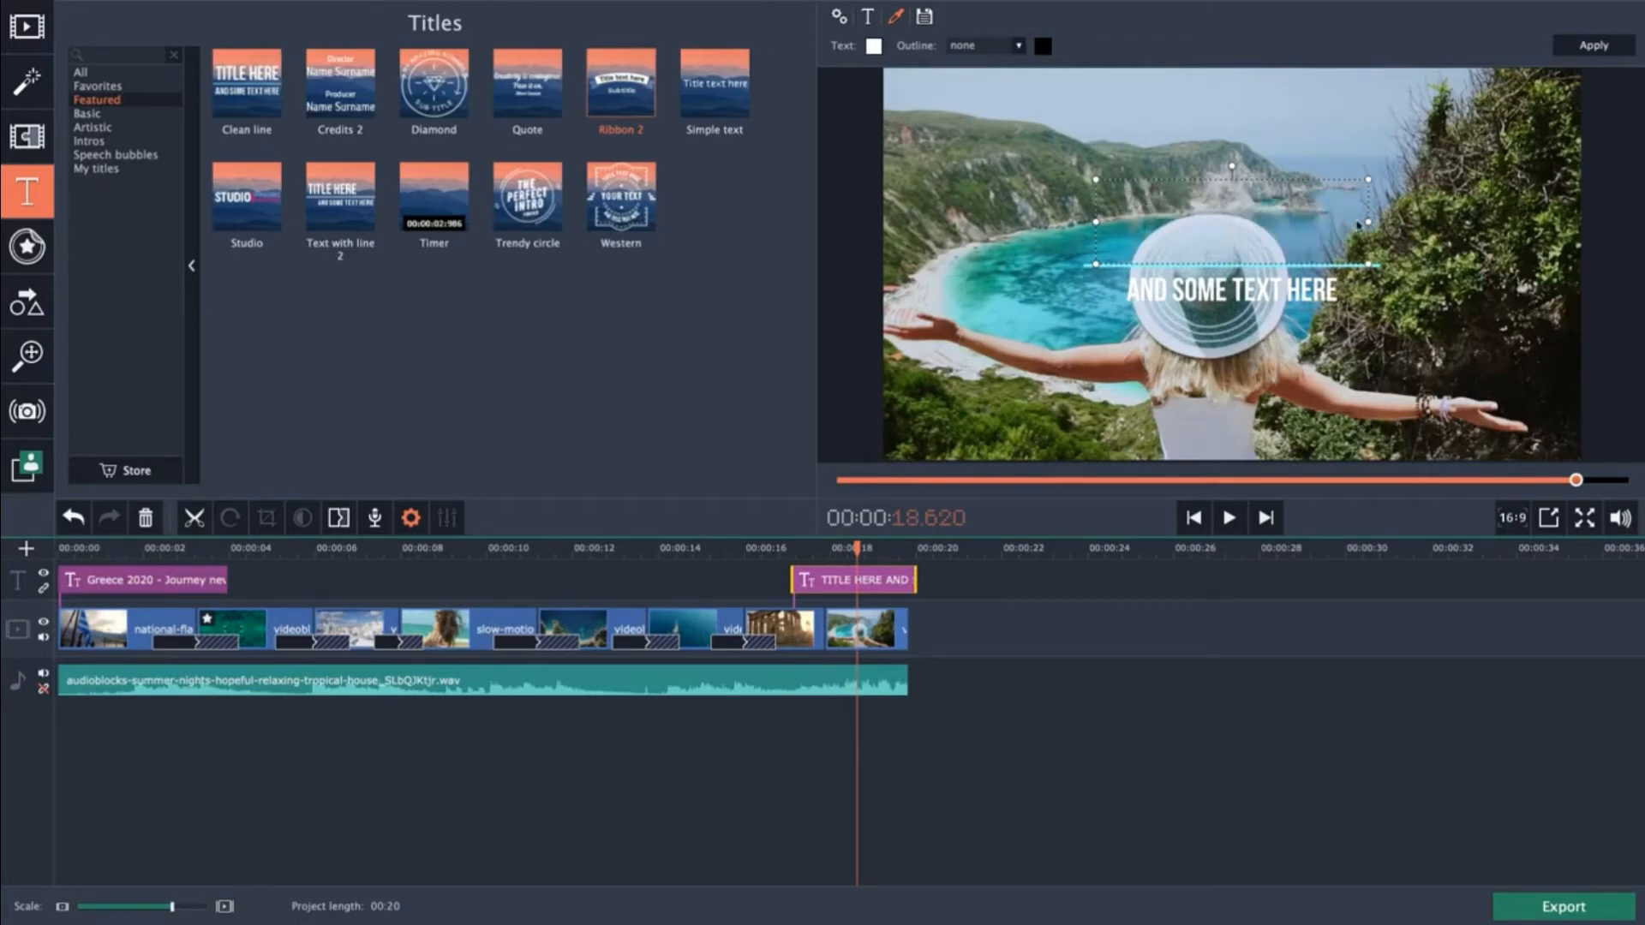
type("THE END")
Replace the Clean line title's second line with "SEE YOU SOON" and leave title editing.
left_click(1306, 291)
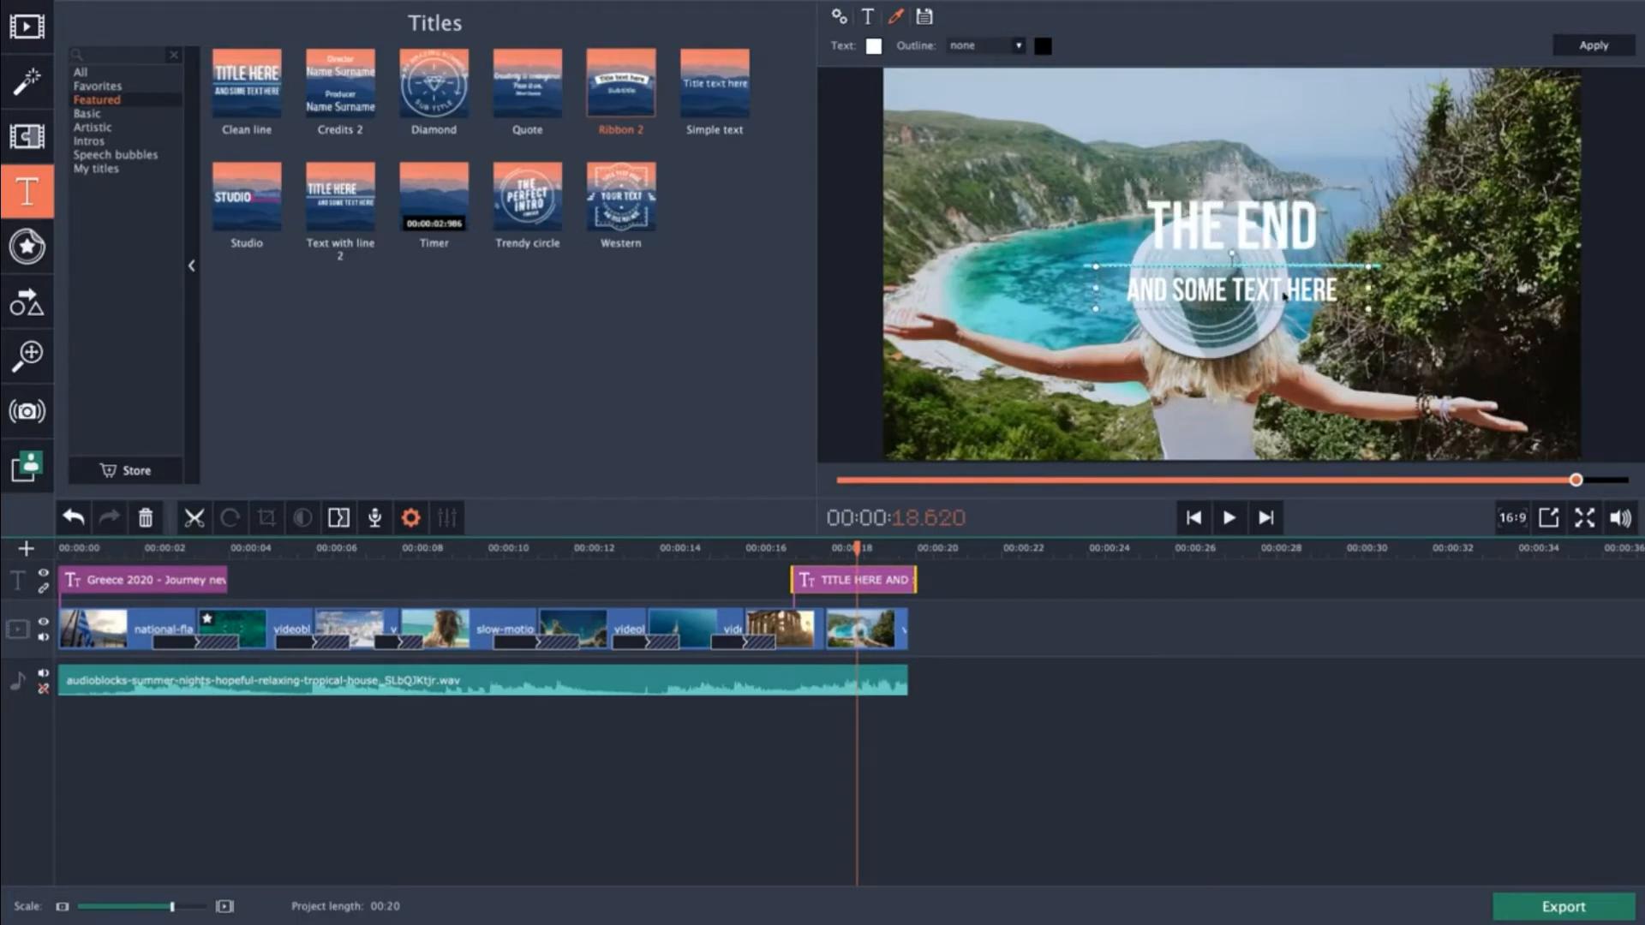
triple_click(1306, 291)
type("SEE YOU SOON")
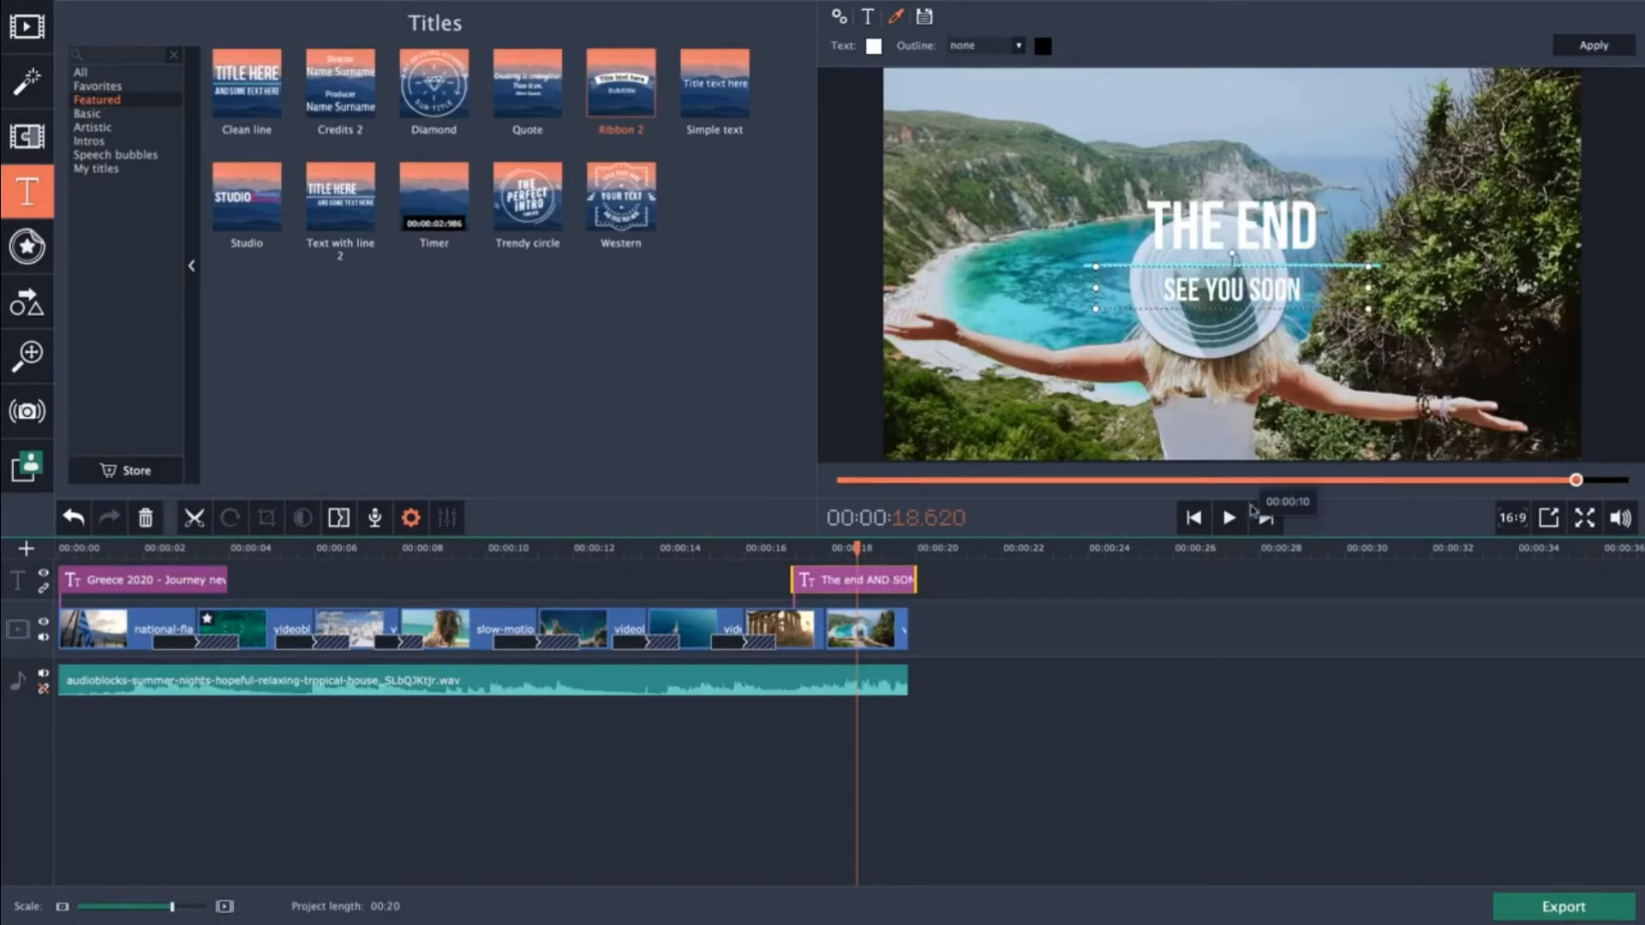
left_click(1109, 718)
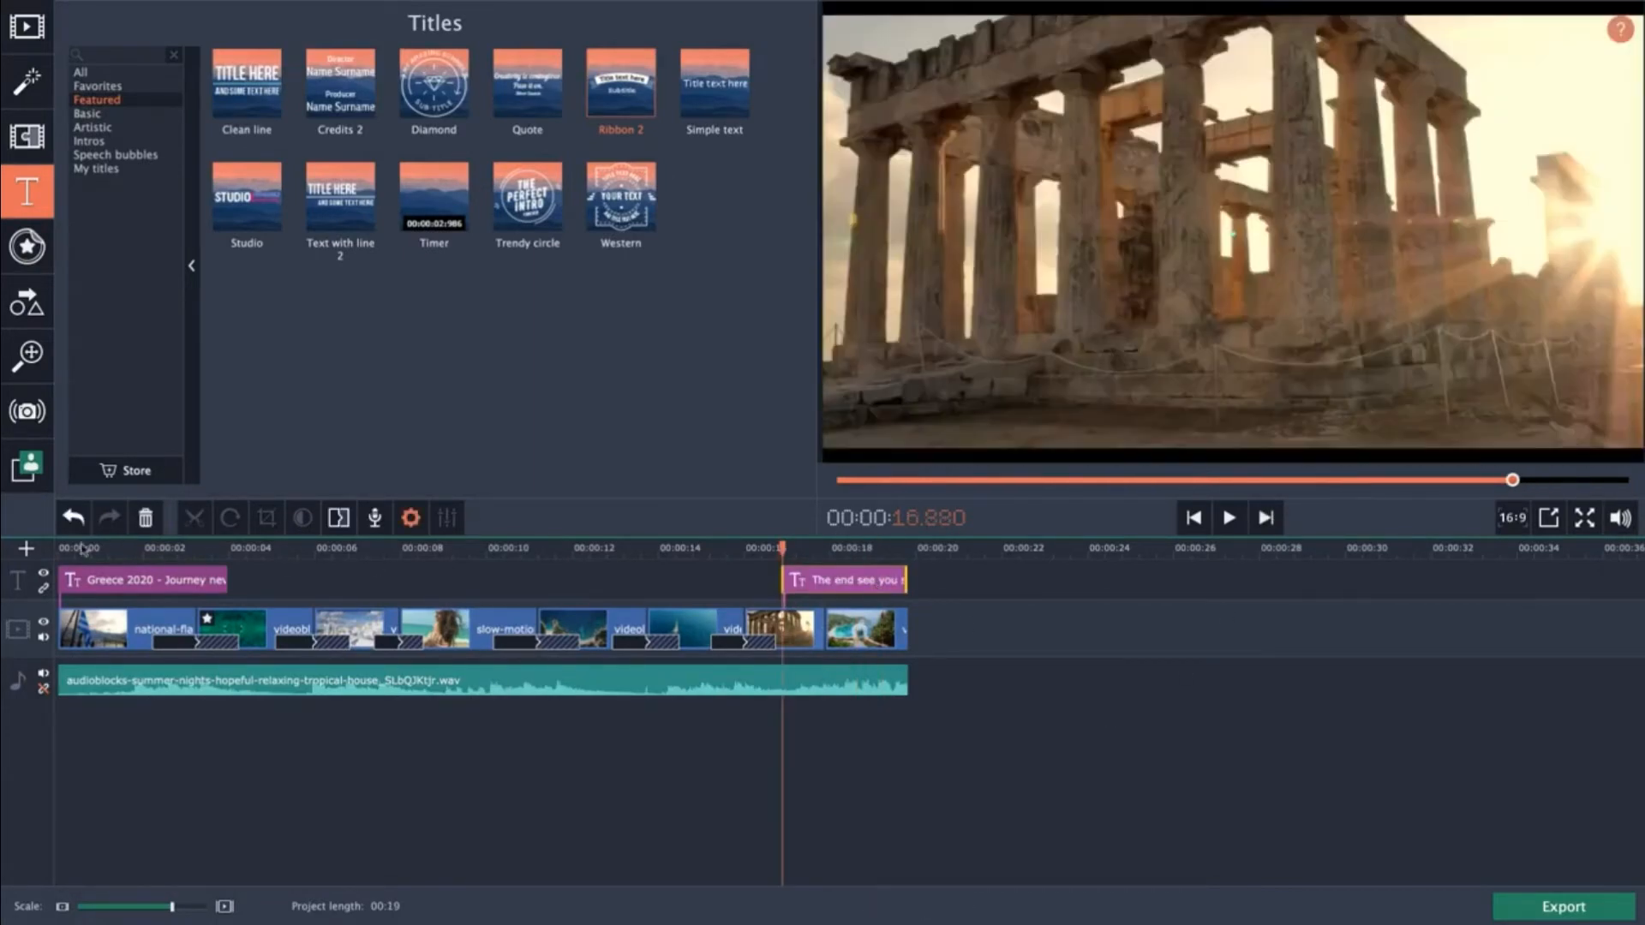
Play back the video from the start to review the opening and closing titles.
left_click_drag(81, 549, 25, 555)
key("space")
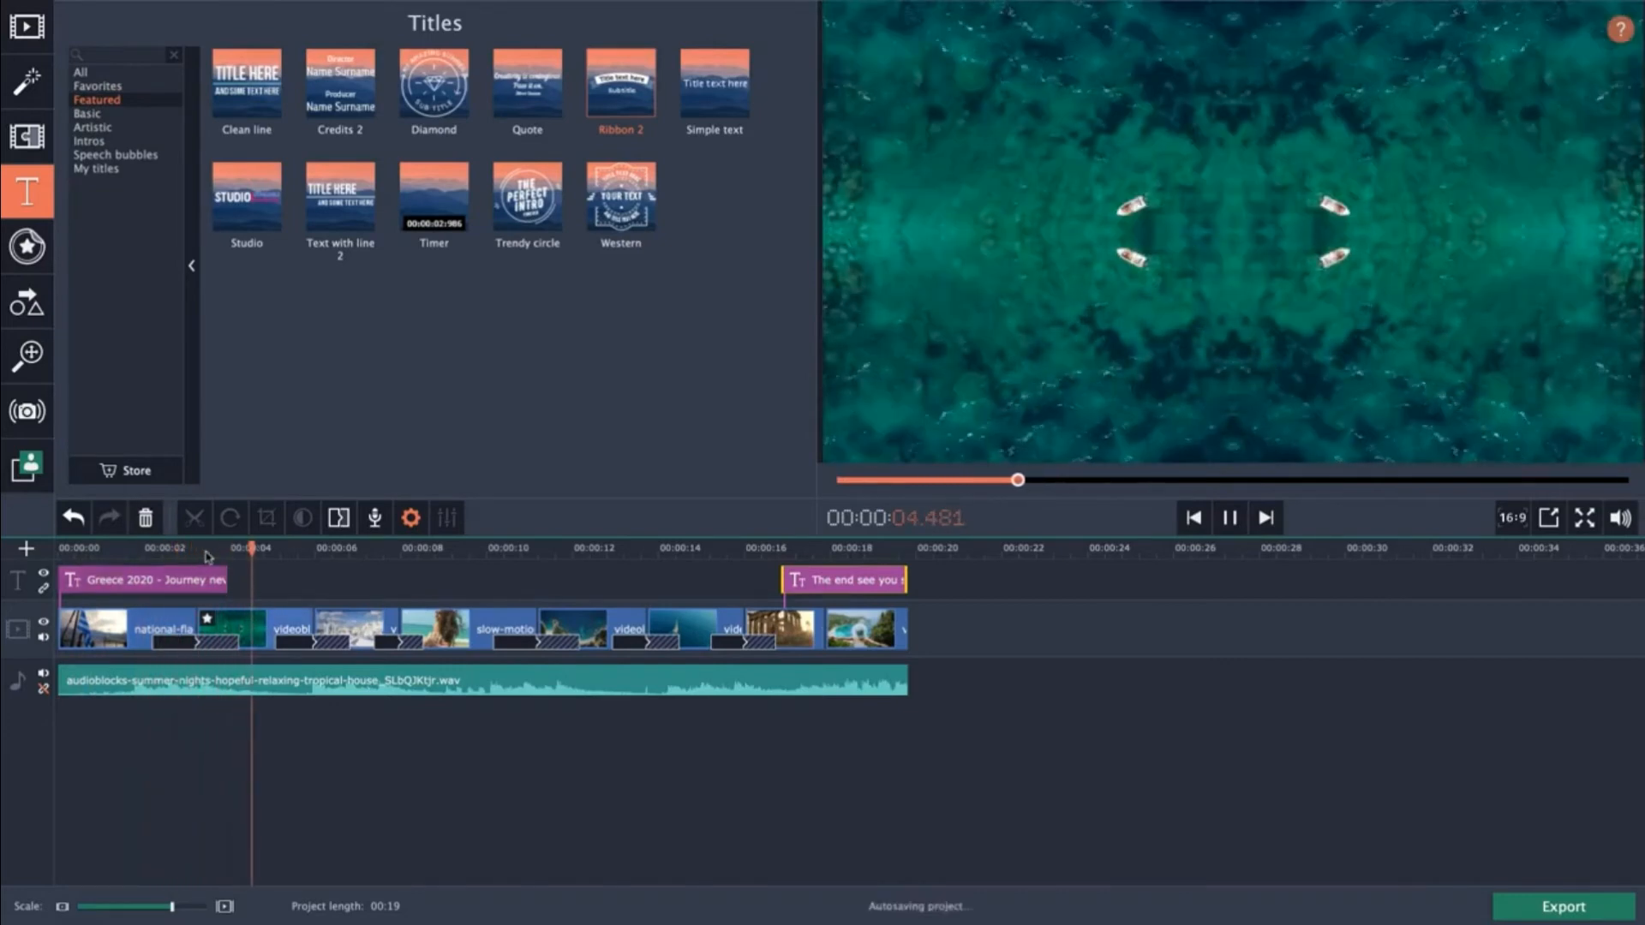
key("space")
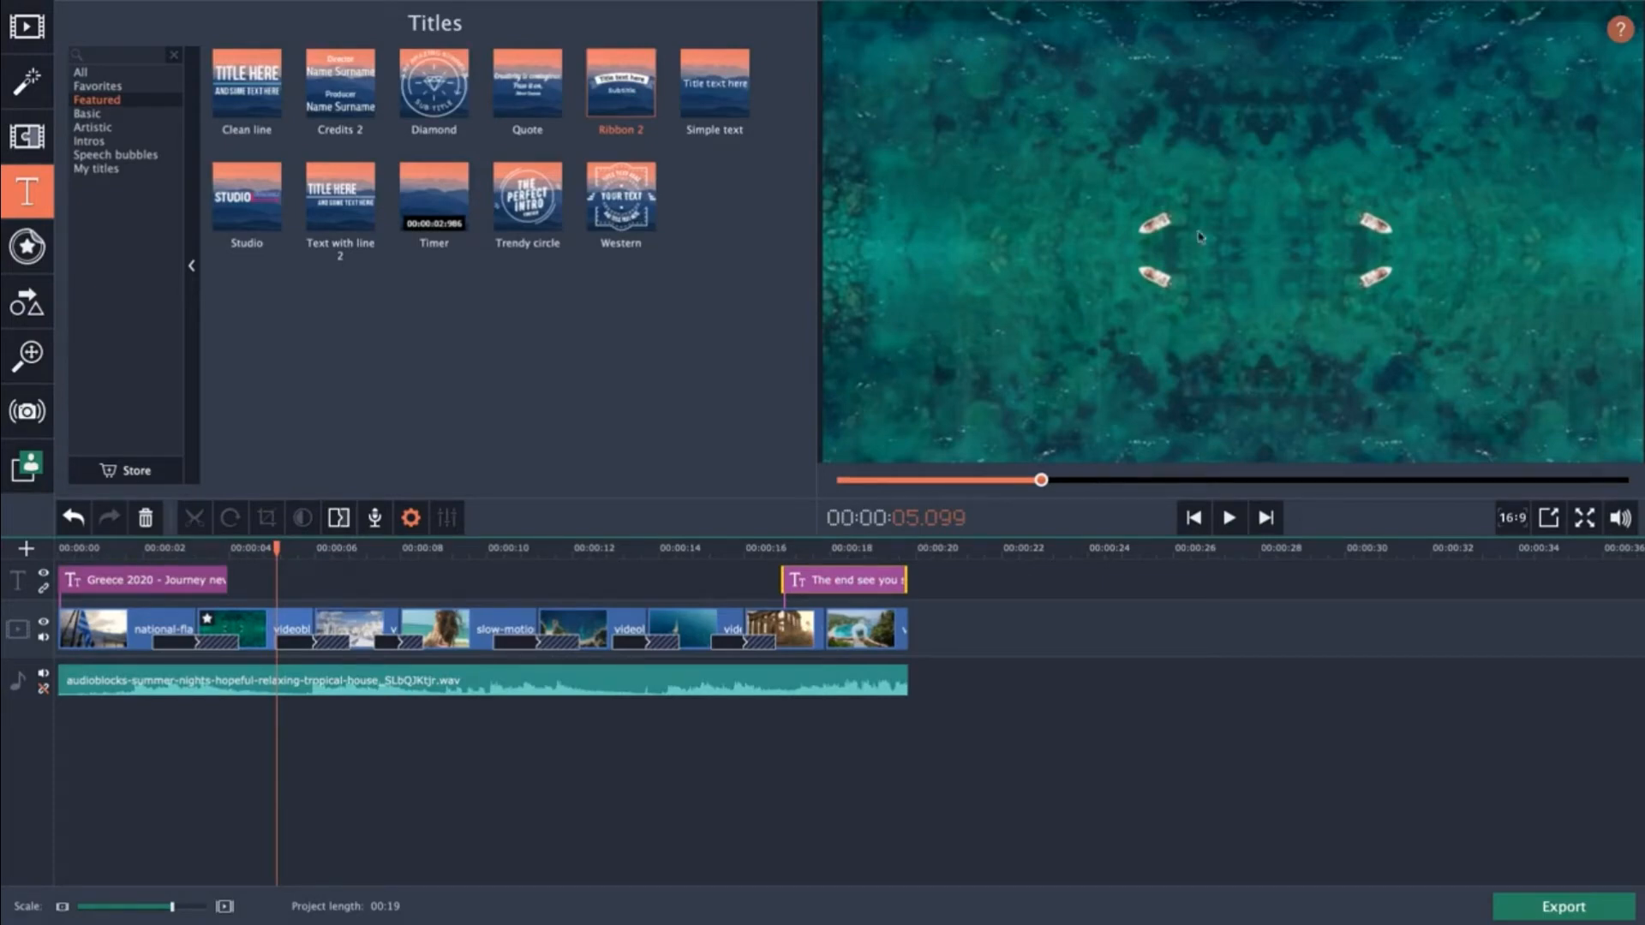
left_click(175, 549)
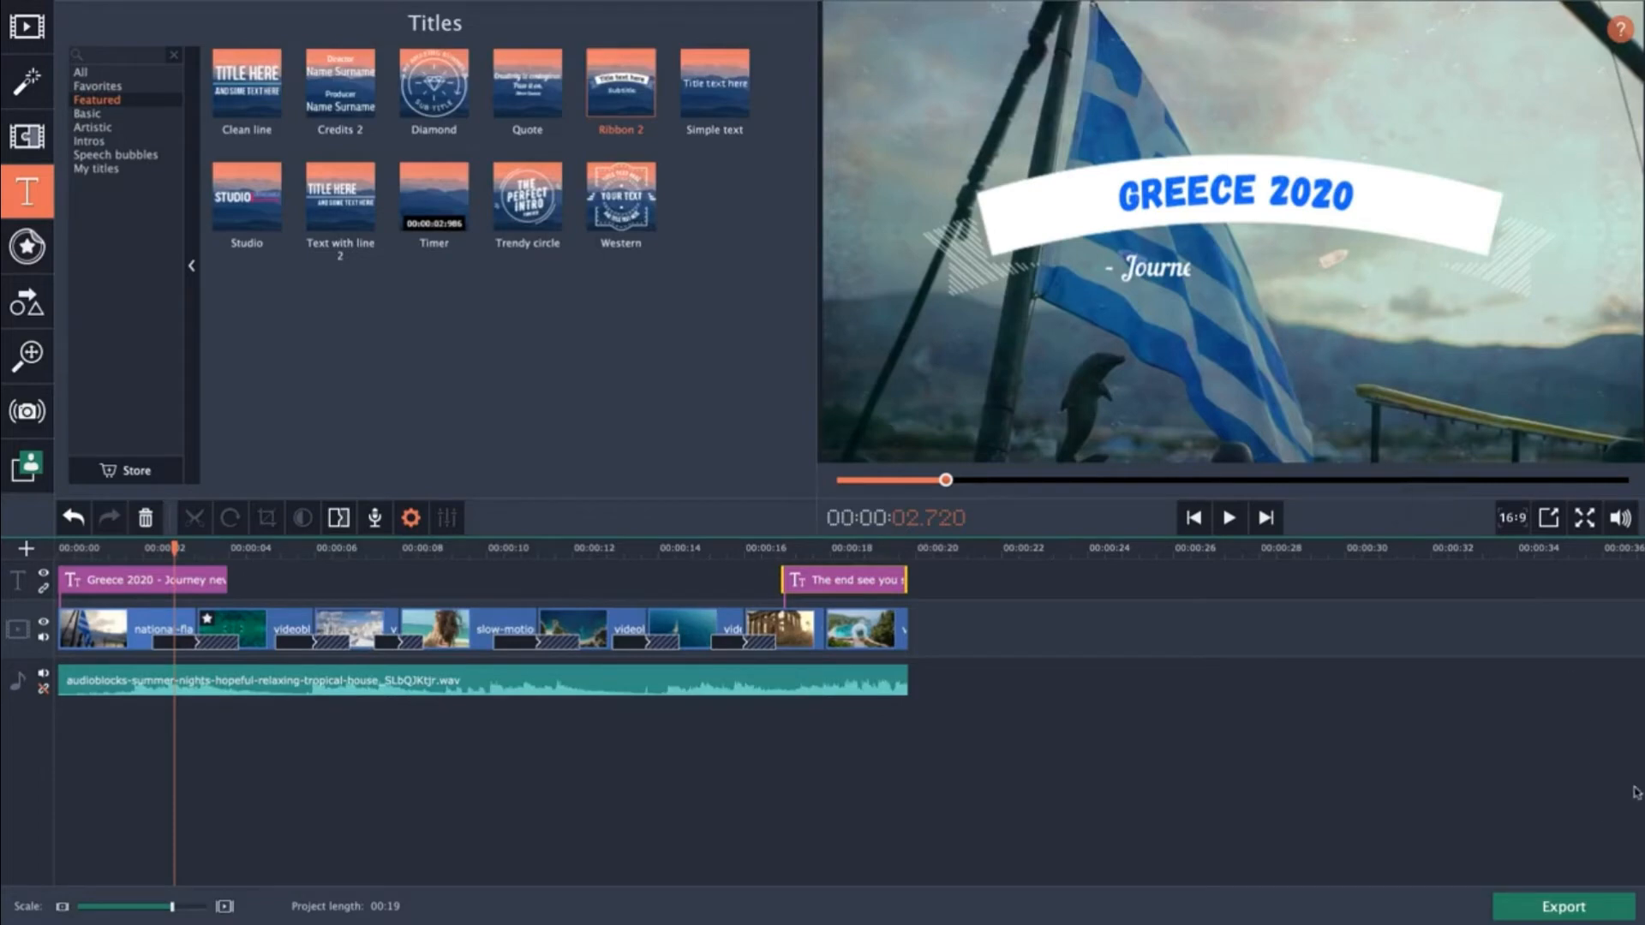
left_click(771, 548)
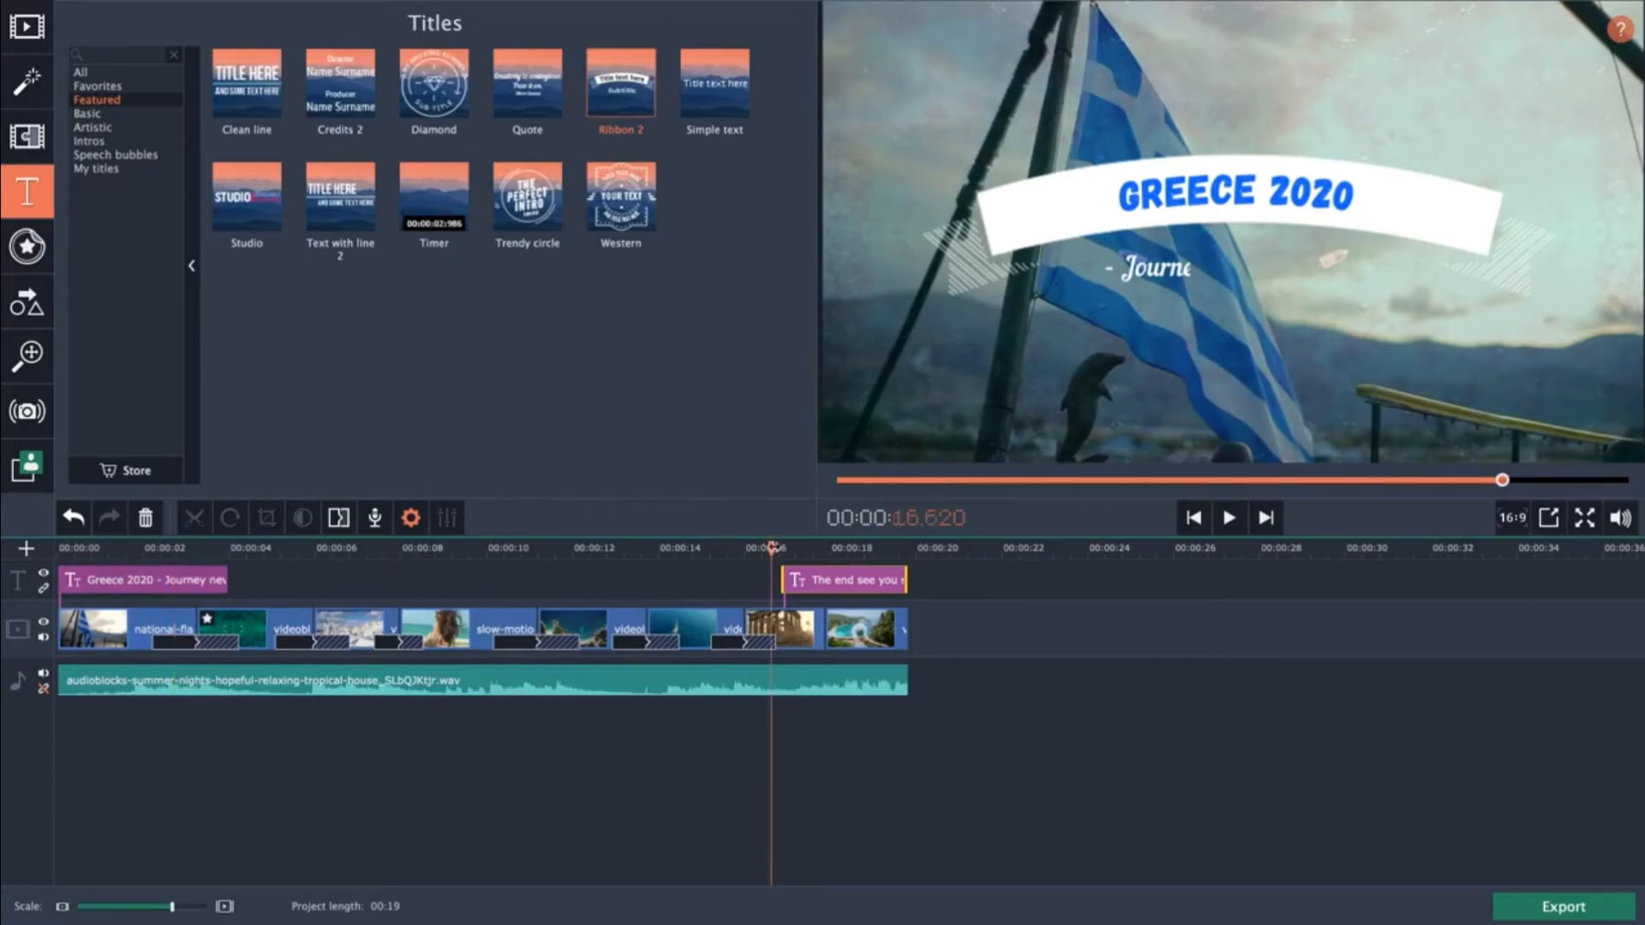
left_click(779, 548)
left_click(768, 549)
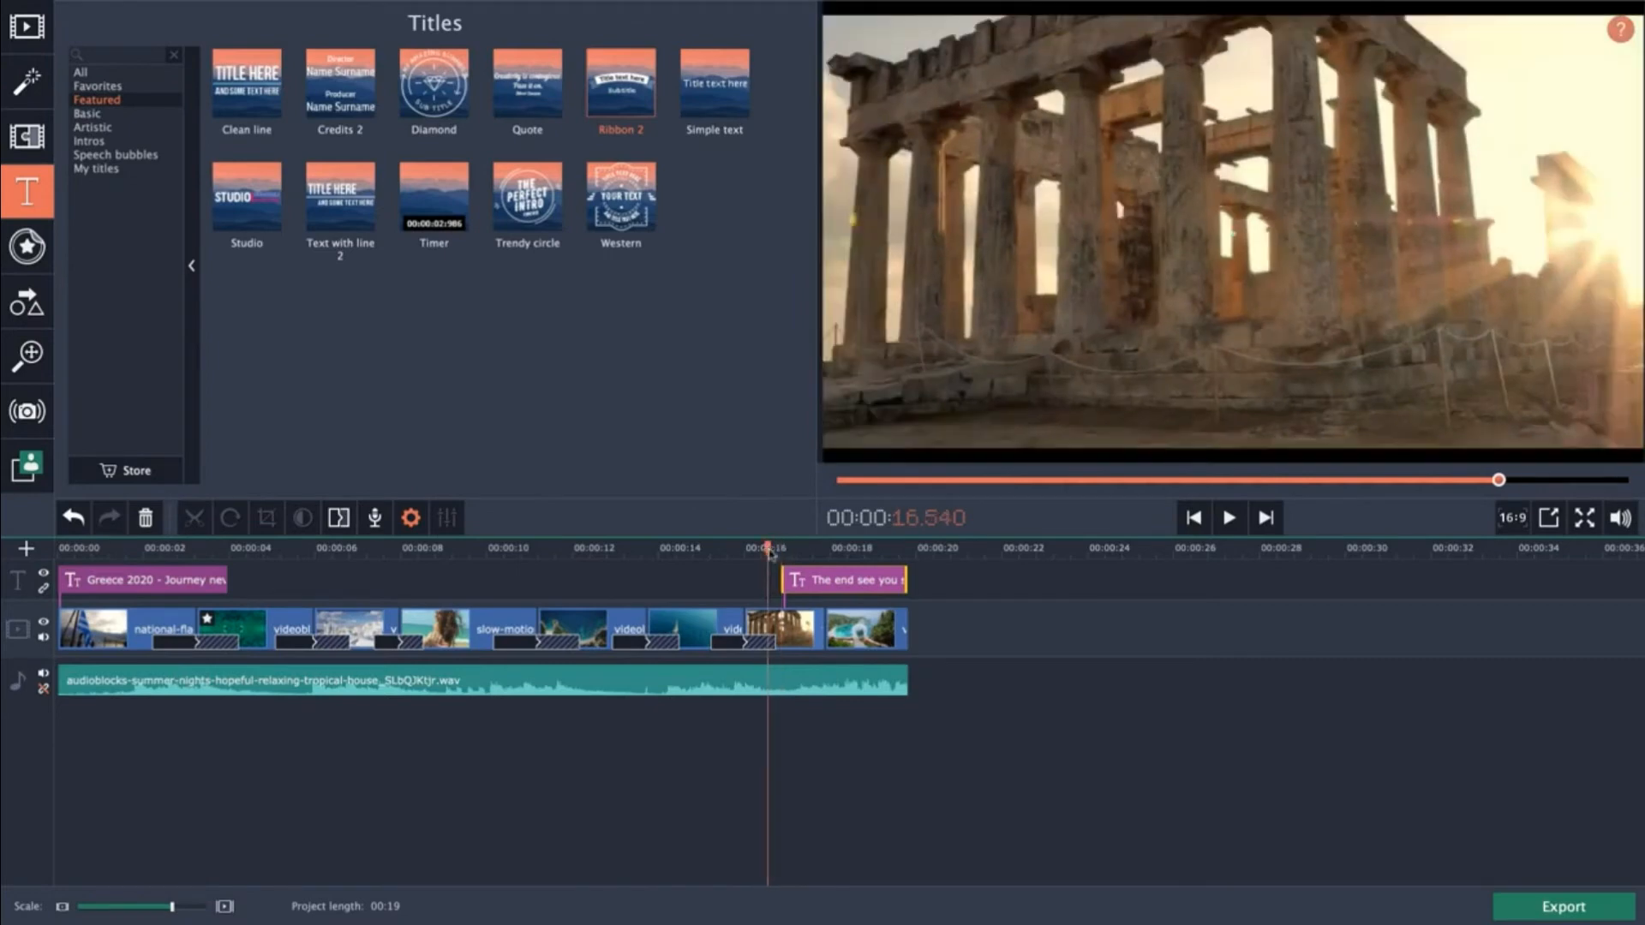
key("space")
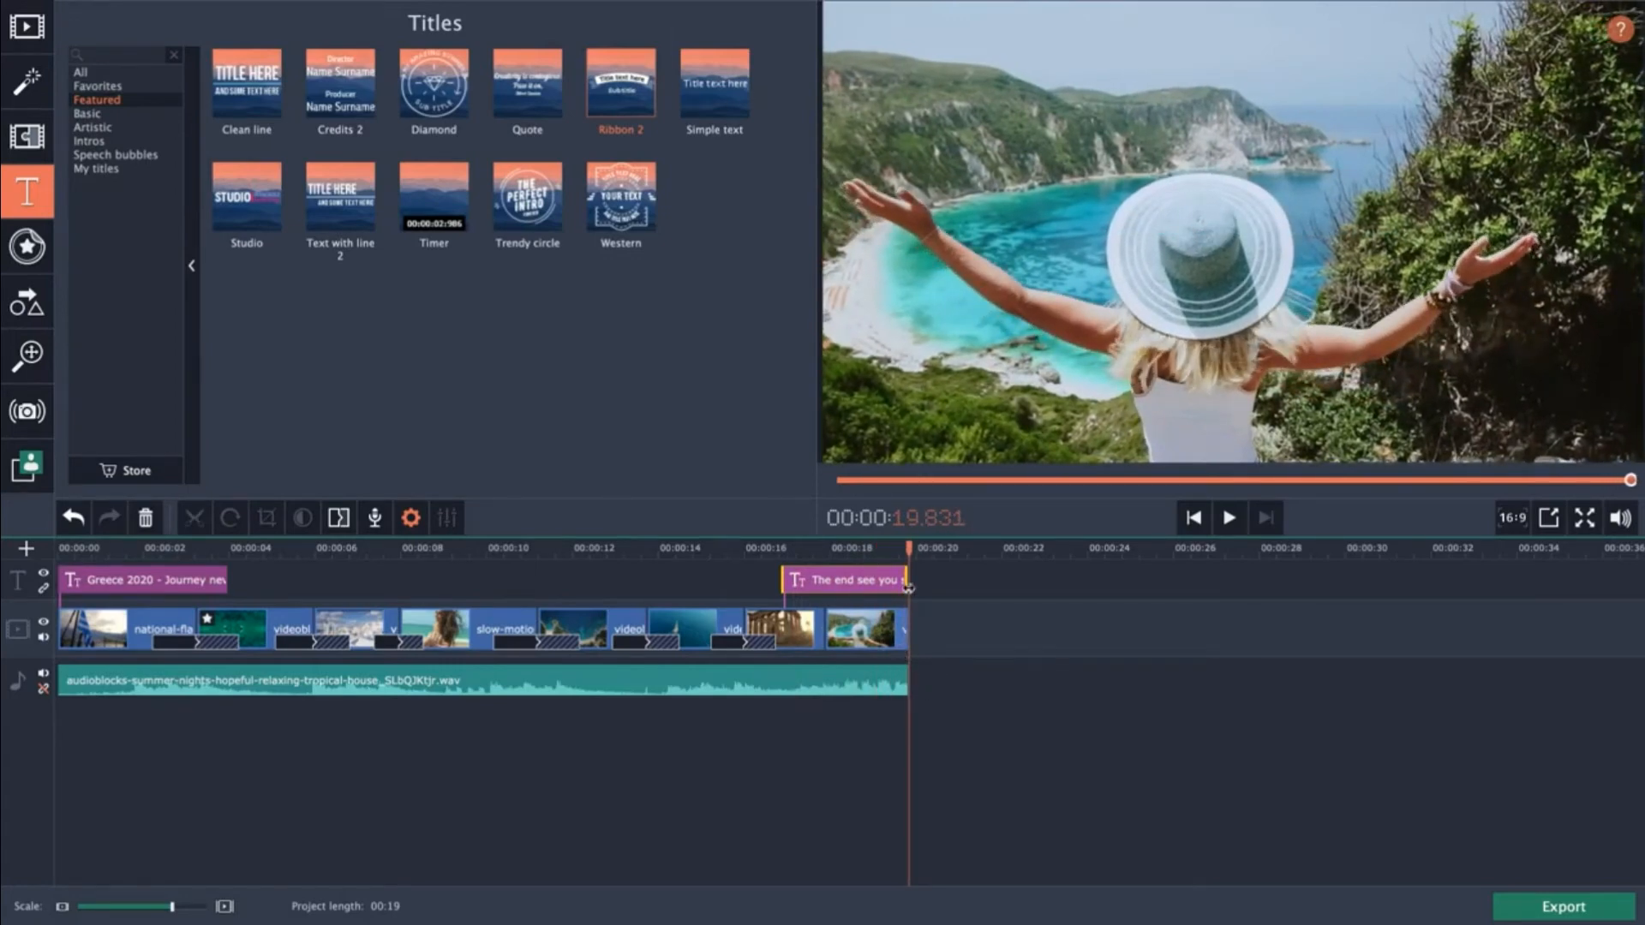
left_click(434, 402)
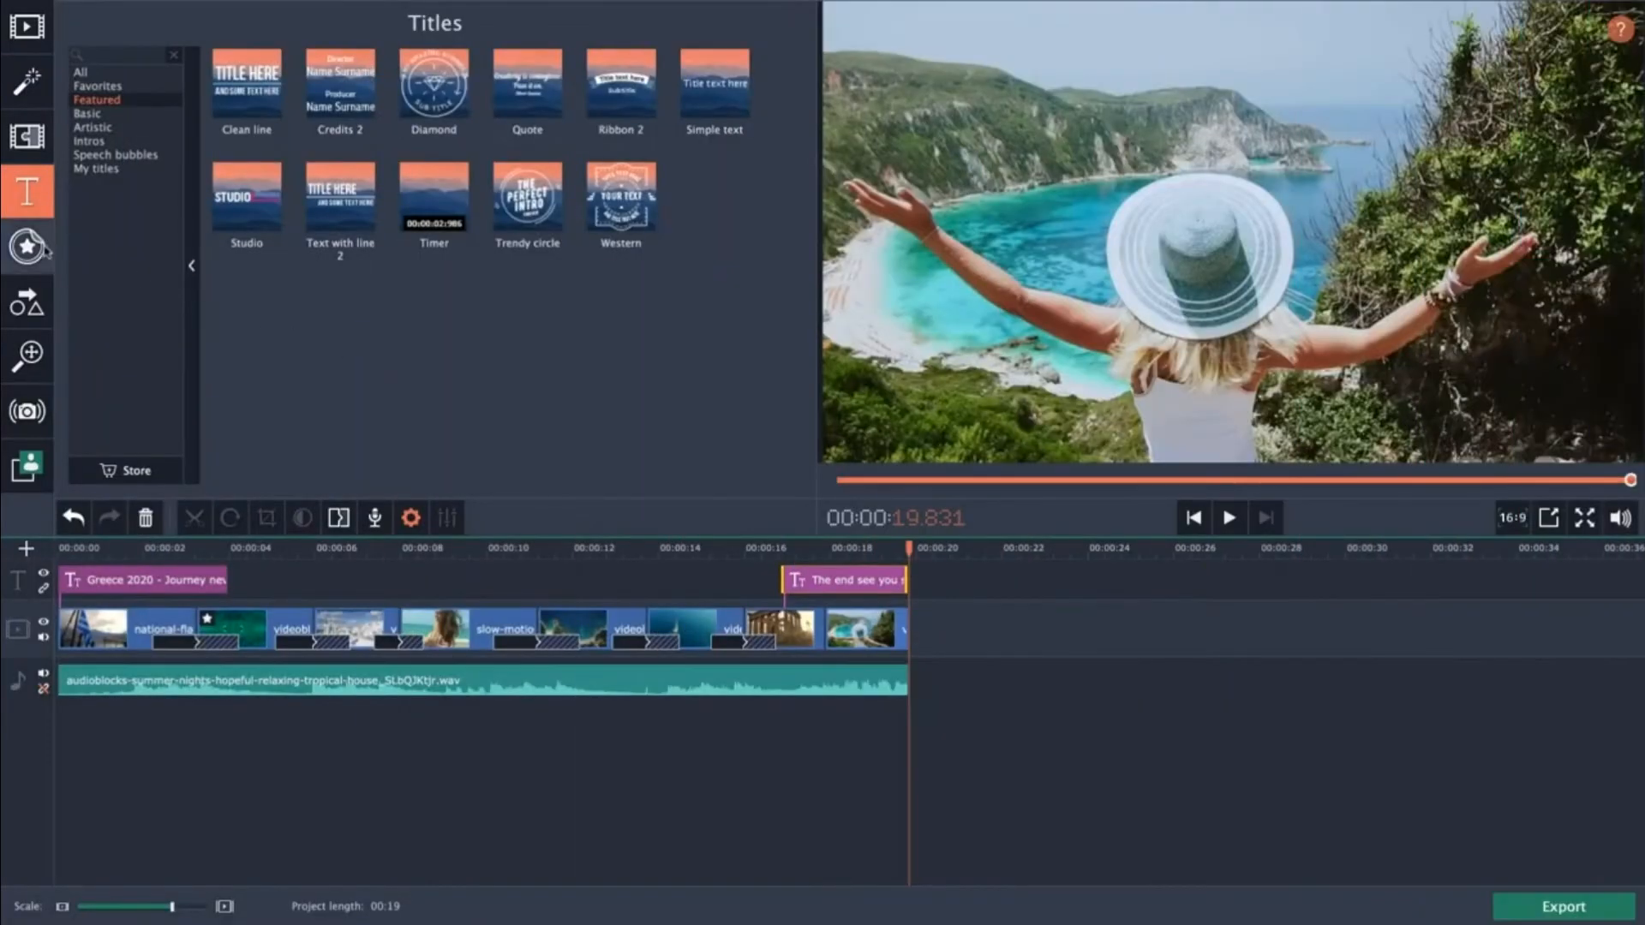
left_click(40, 250)
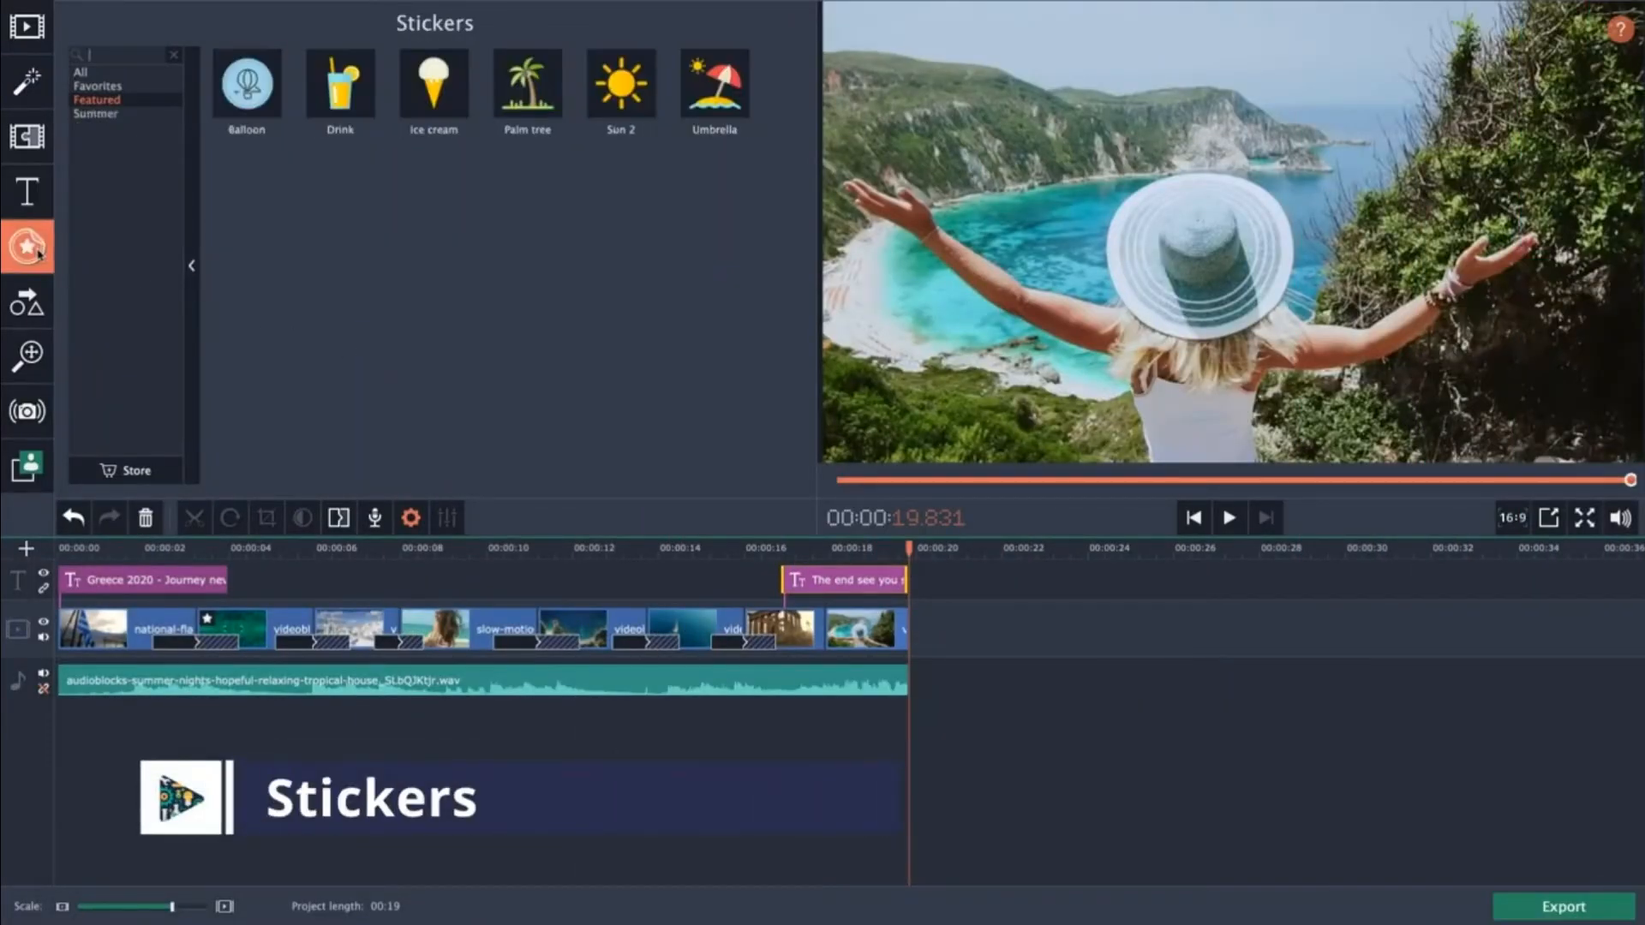
left_click(95, 113)
left_click(112, 87)
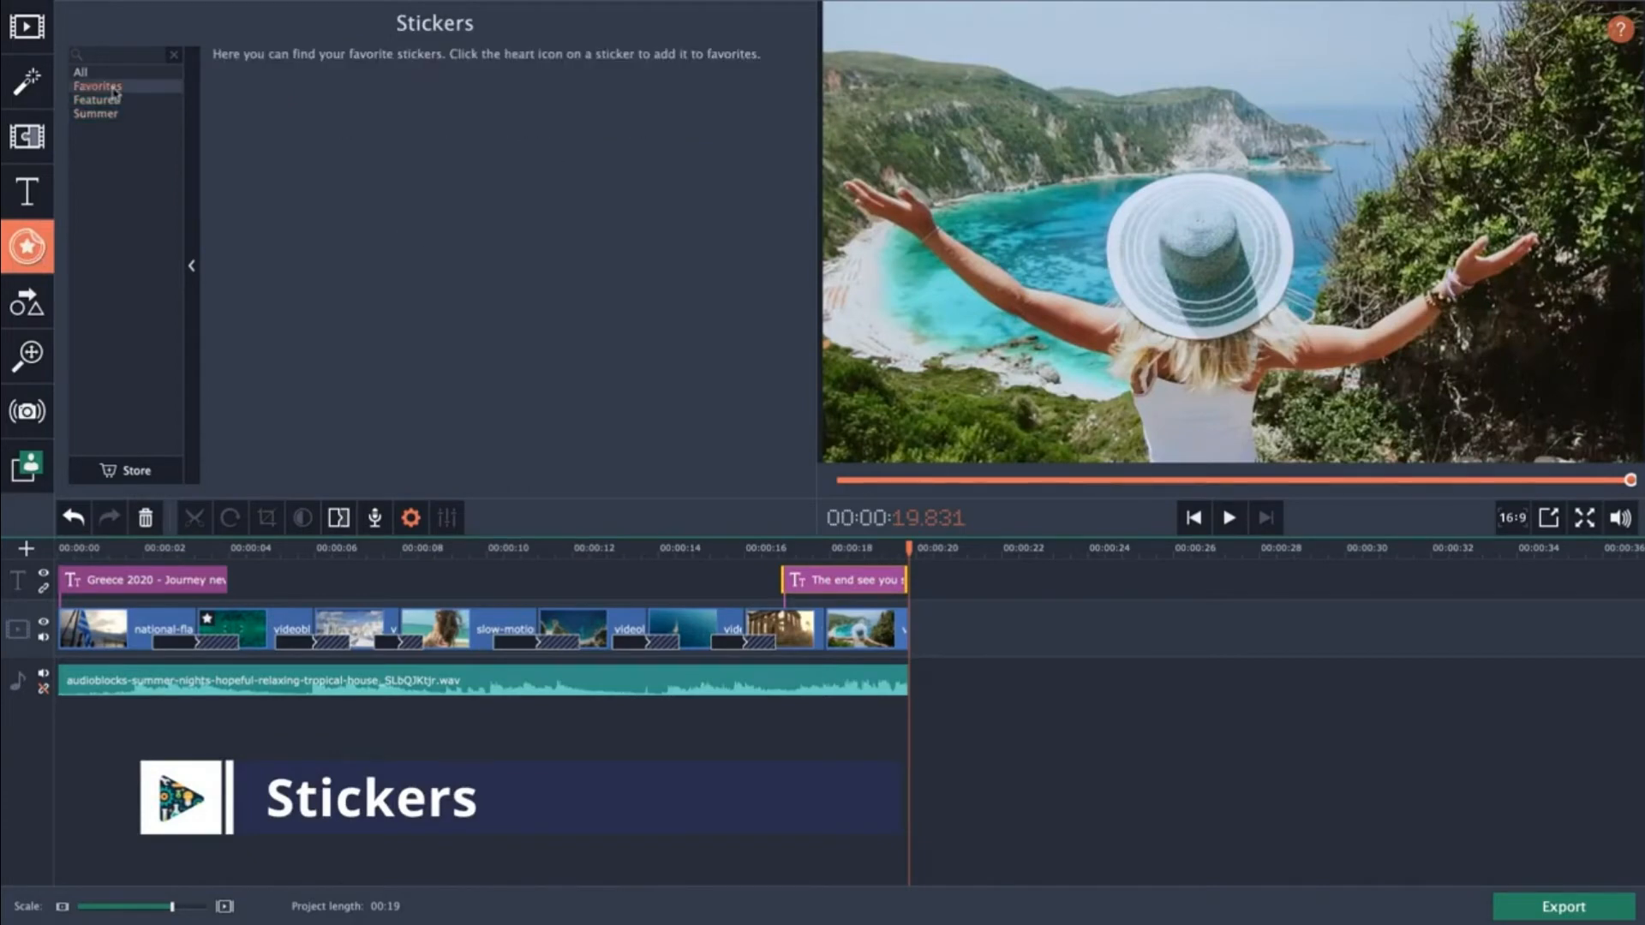
left_click(110, 100)
mouse_move(683, 97)
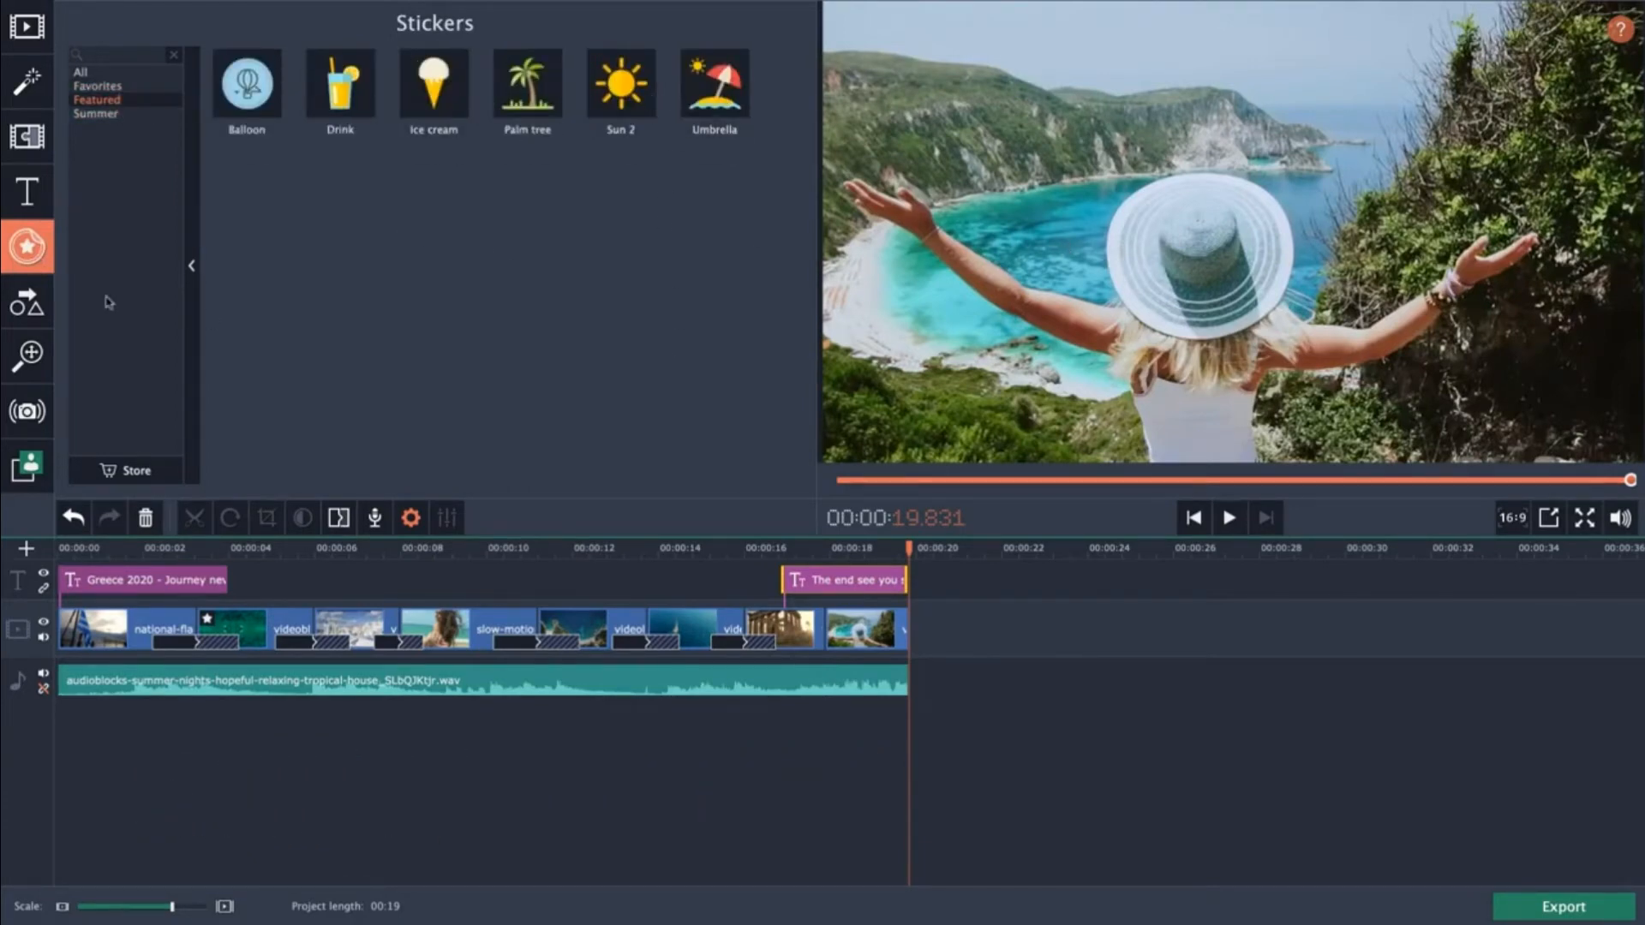
Add a Basic head 1 arrow callout at about 4 seconds over the aerial boats clip.
left_click(20, 309)
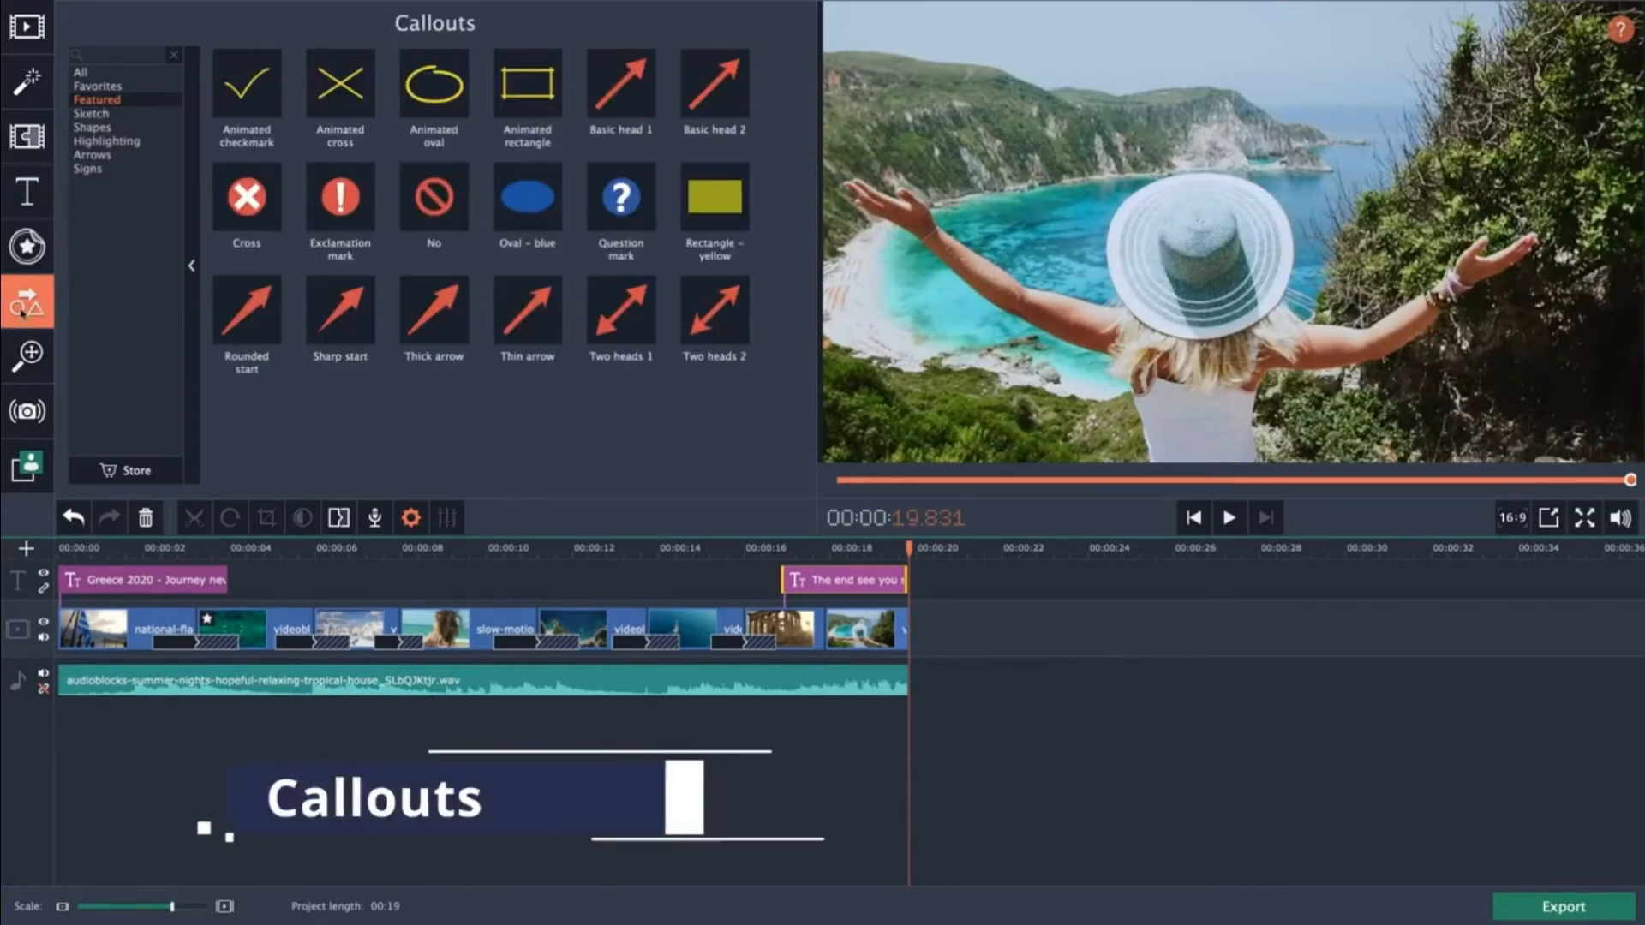
left_click(262, 551)
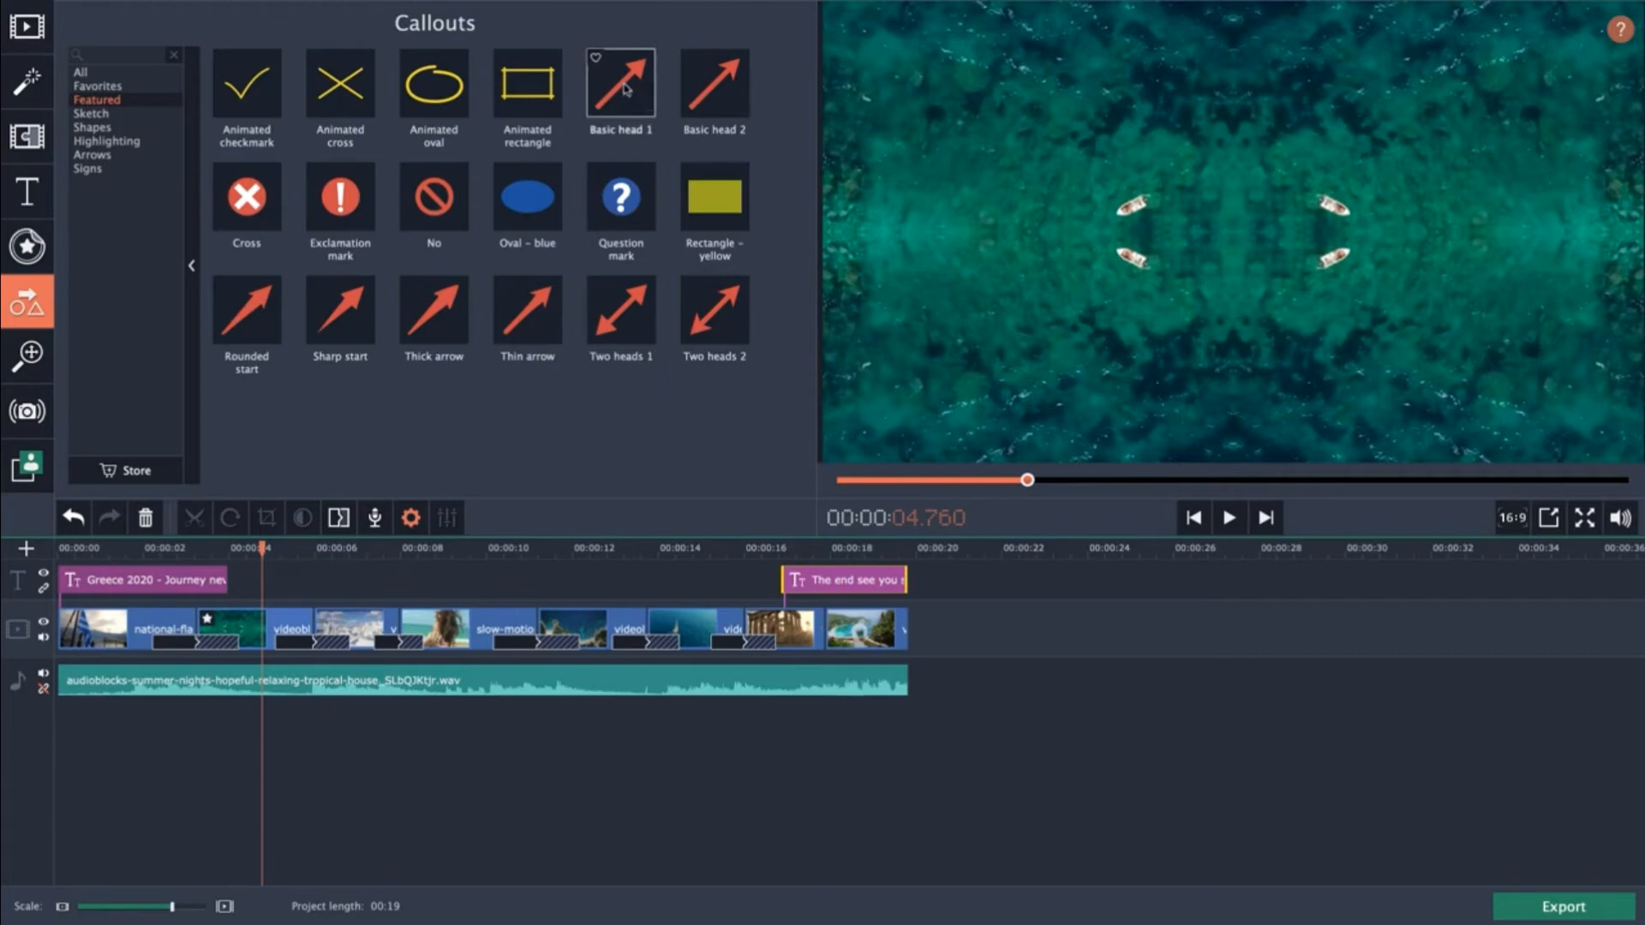
left_click_drag(623, 91, 248, 585)
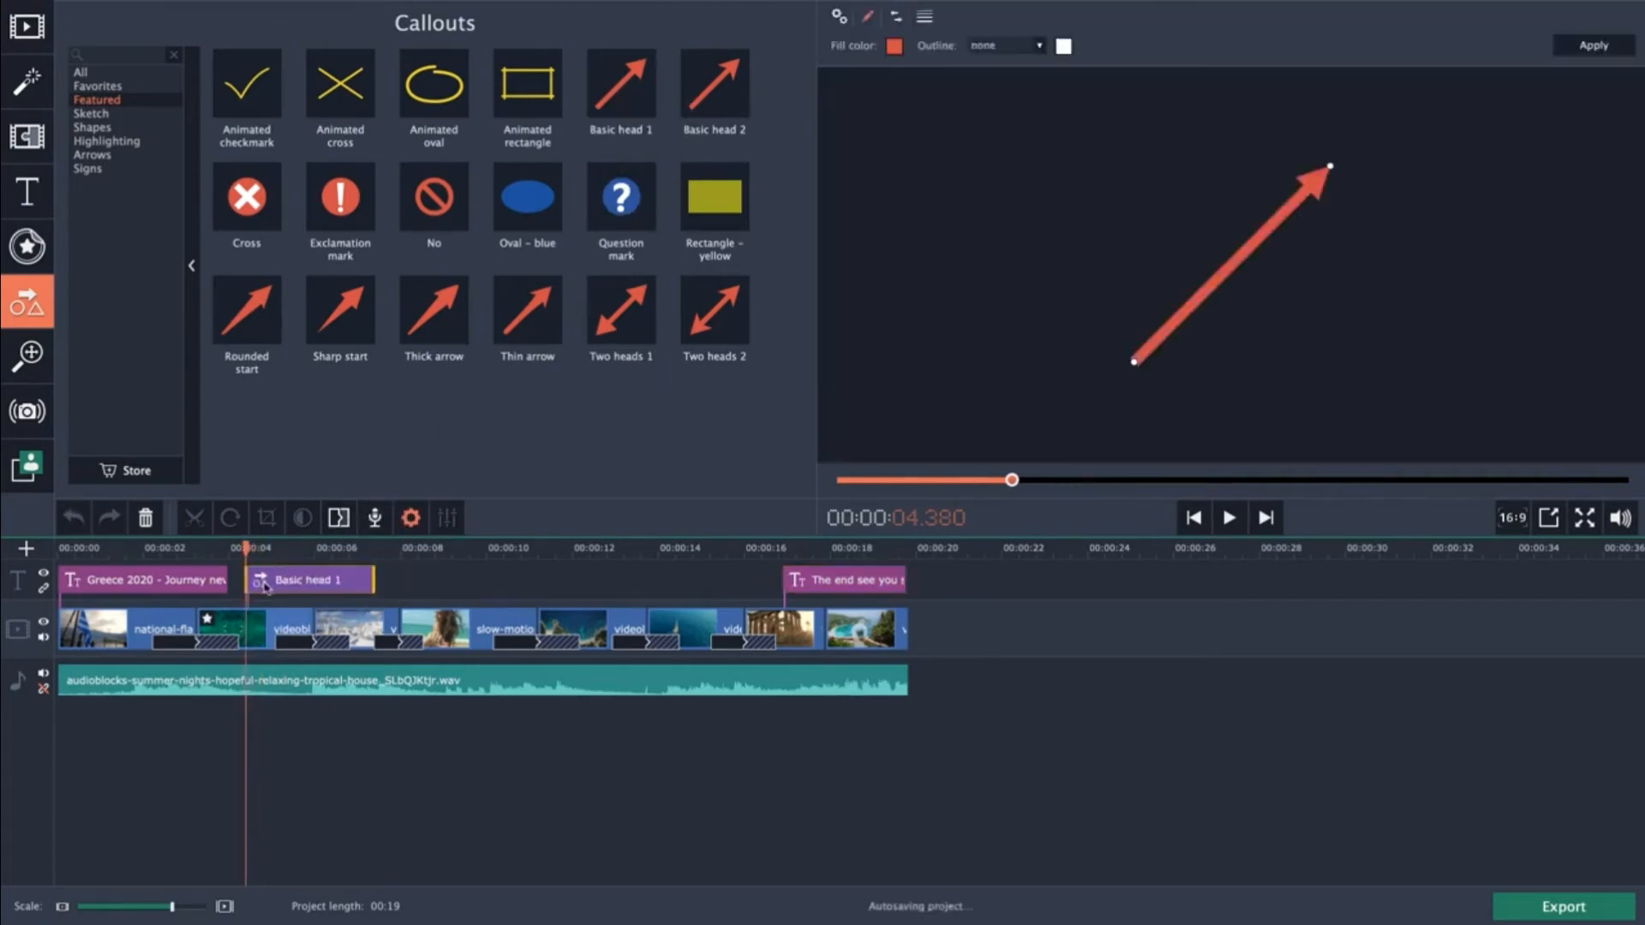
Reposition the arrow's ends so it points at the boats on the right of the frame.
left_click_drag(1135, 366, 1047, 379)
left_click_drag(1334, 165, 1302, 296)
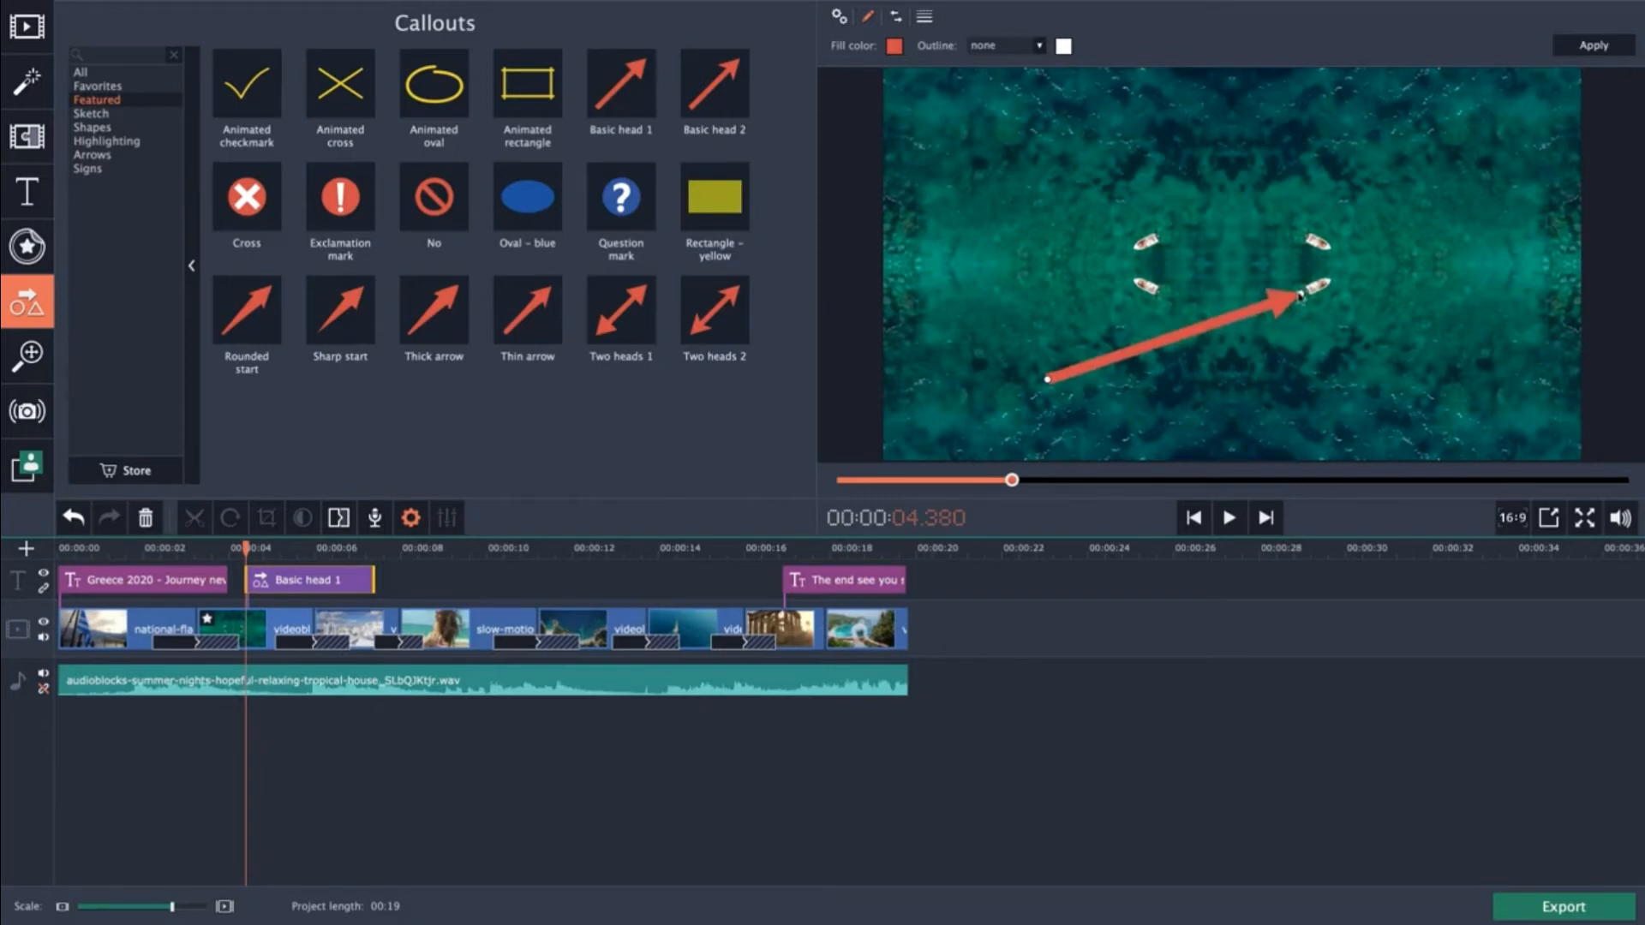
left_click_drag(1049, 378, 1107, 357)
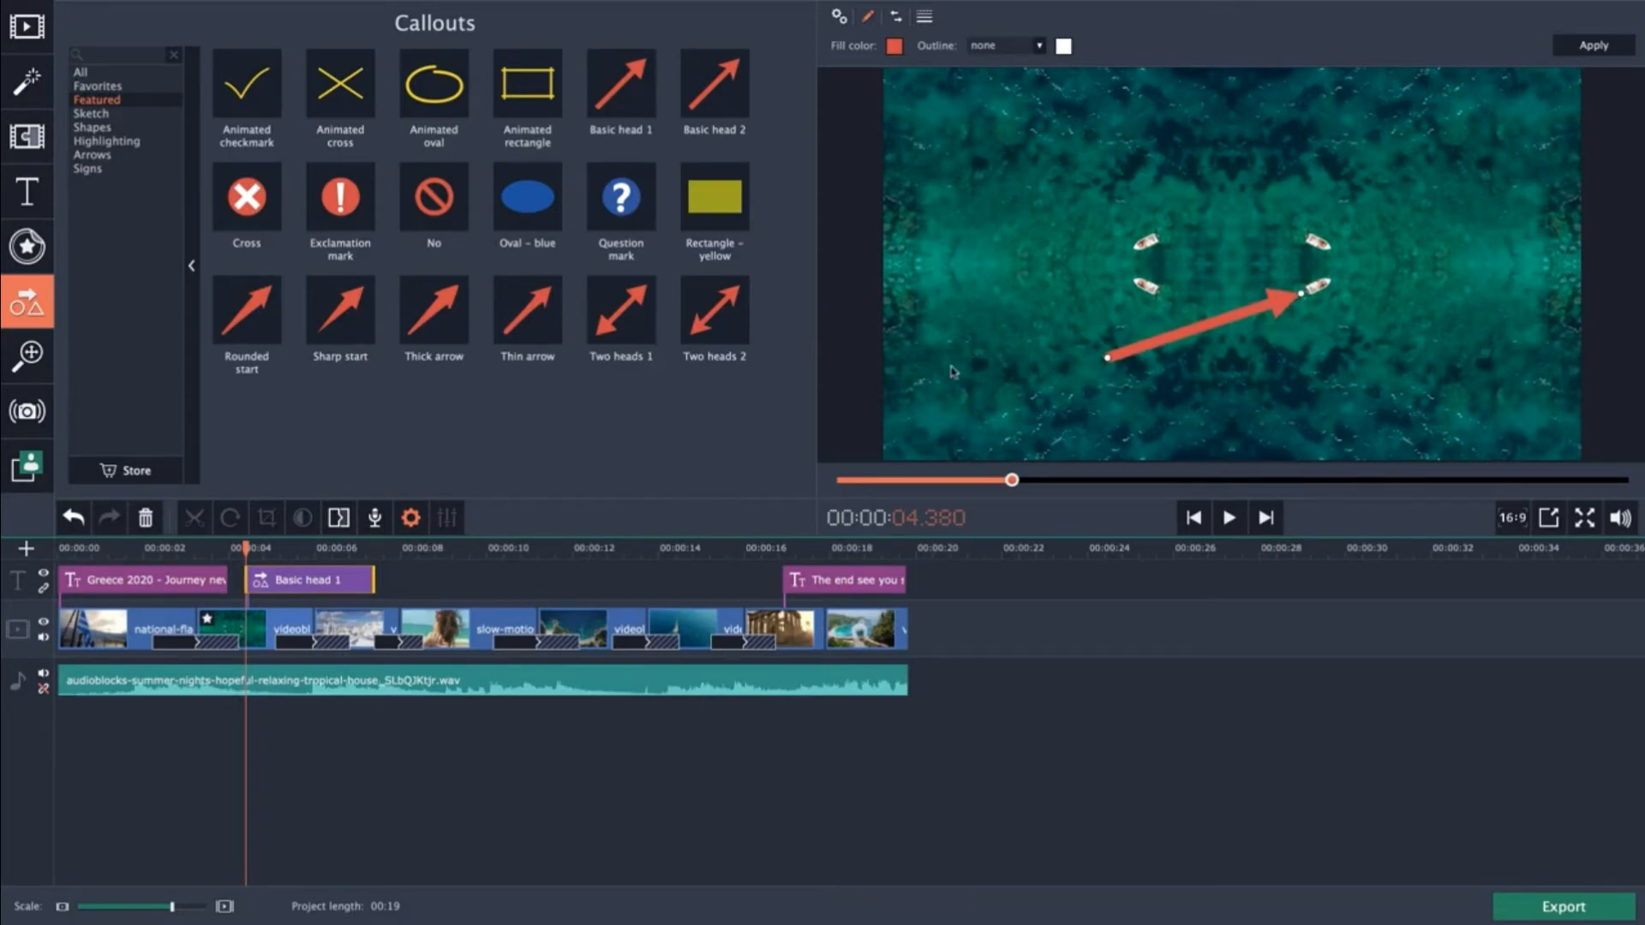
Set the arrow's fill colour to blue #0c59cf and apply the callout changes.
left_click(895, 46)
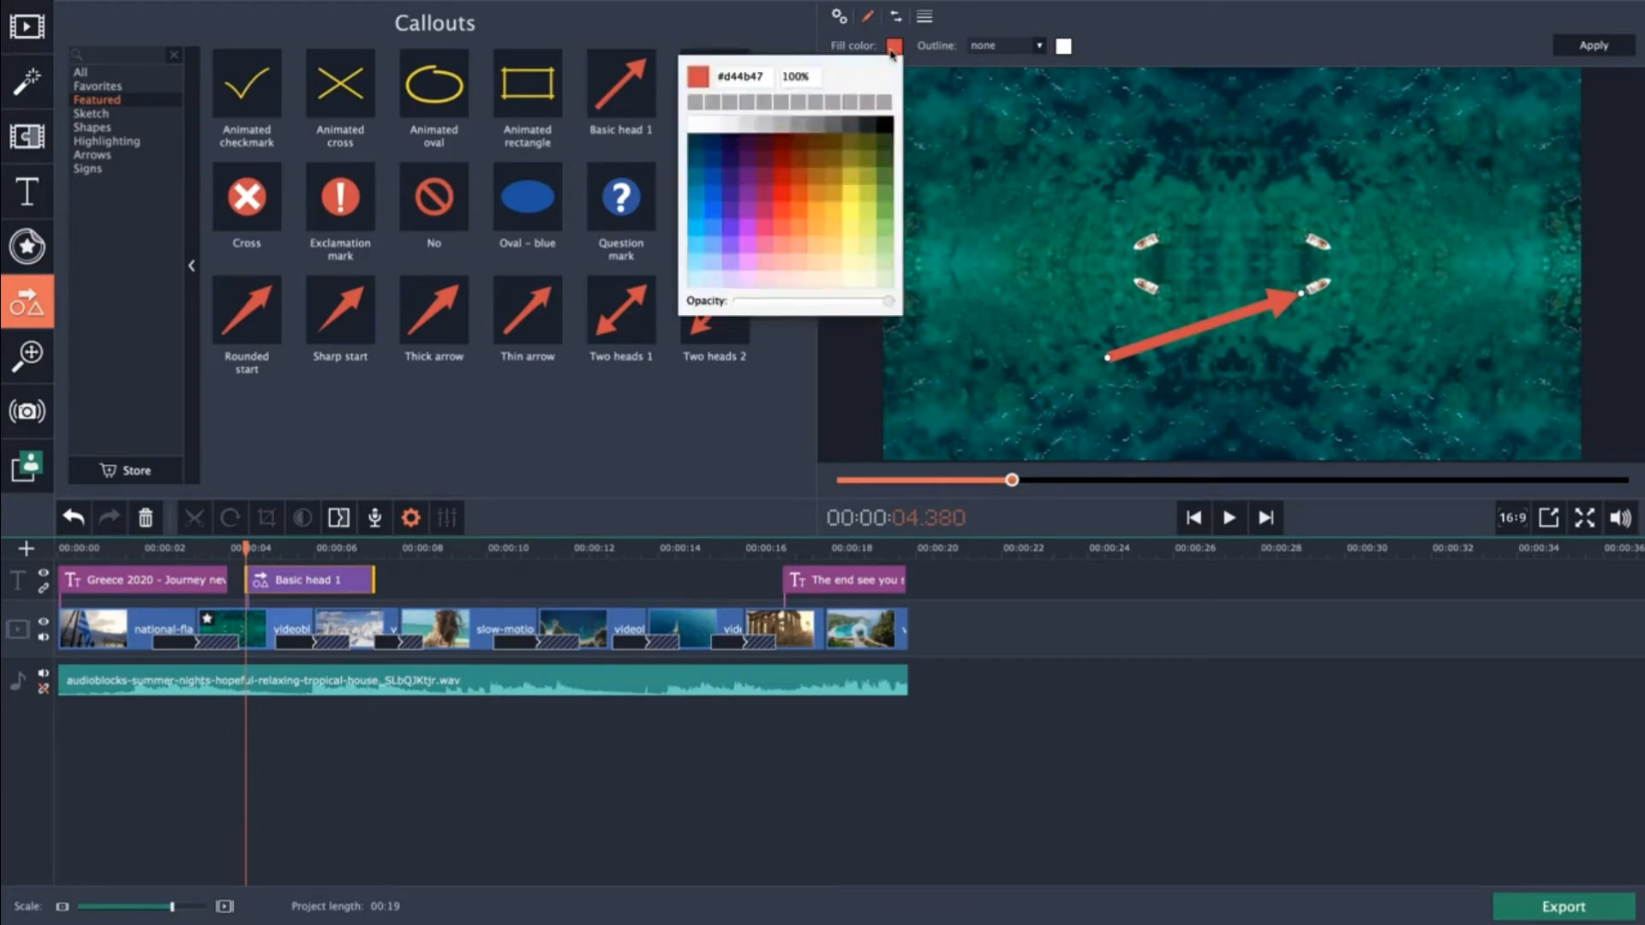
left_click(716, 195)
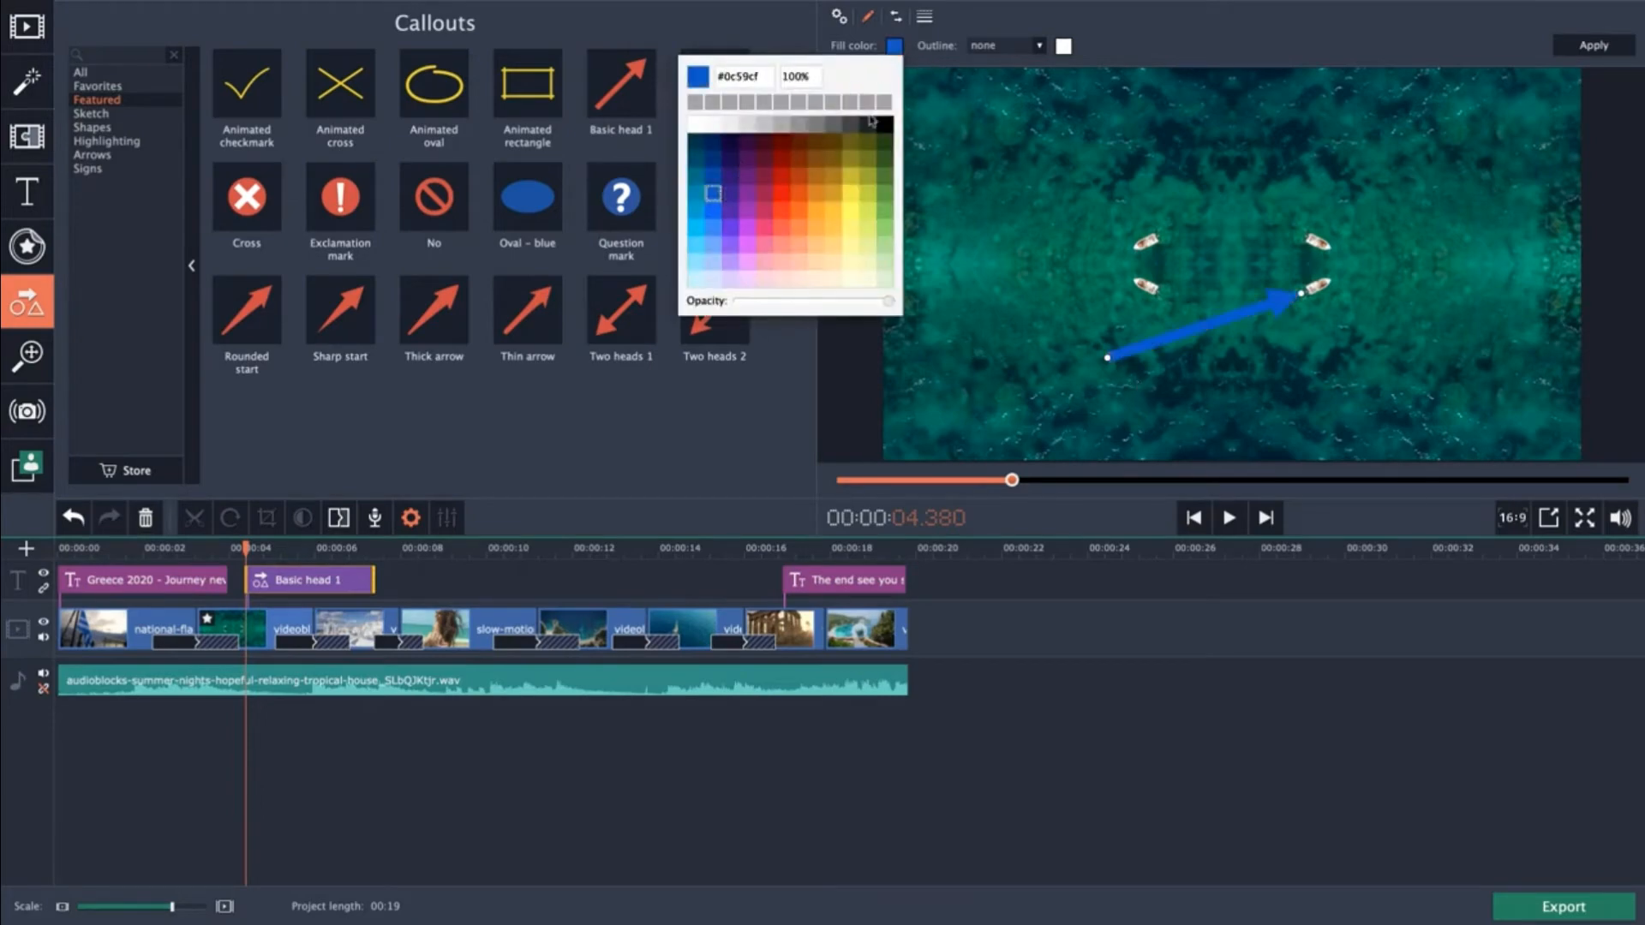
left_click(1093, 55)
left_click(1592, 45)
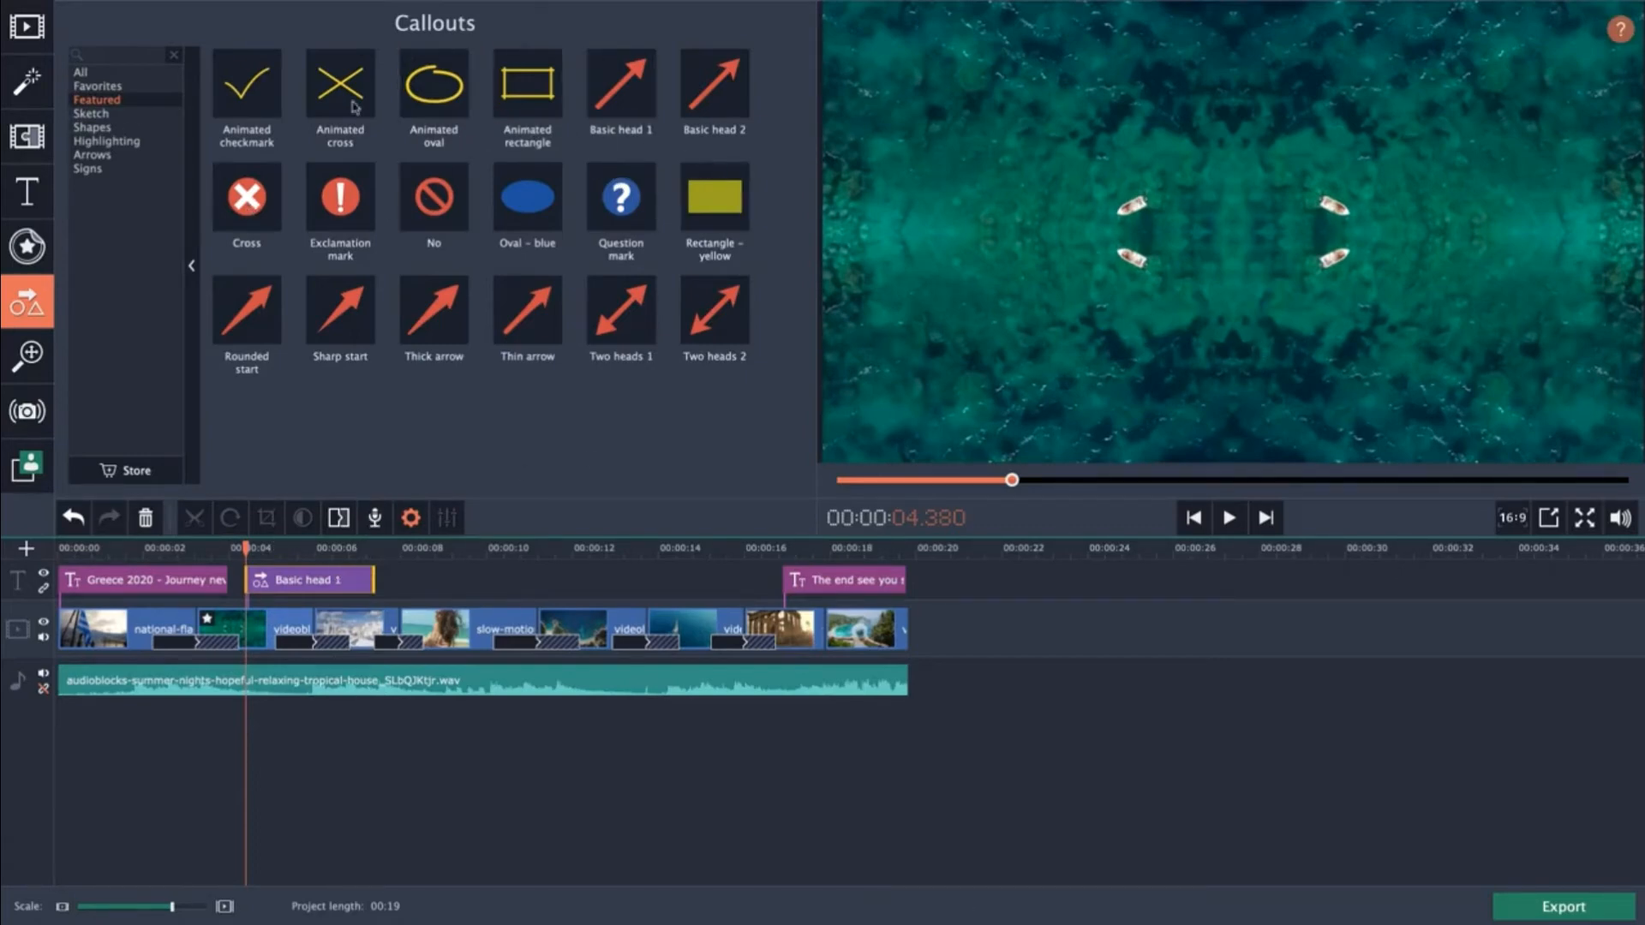
left_click(110, 141)
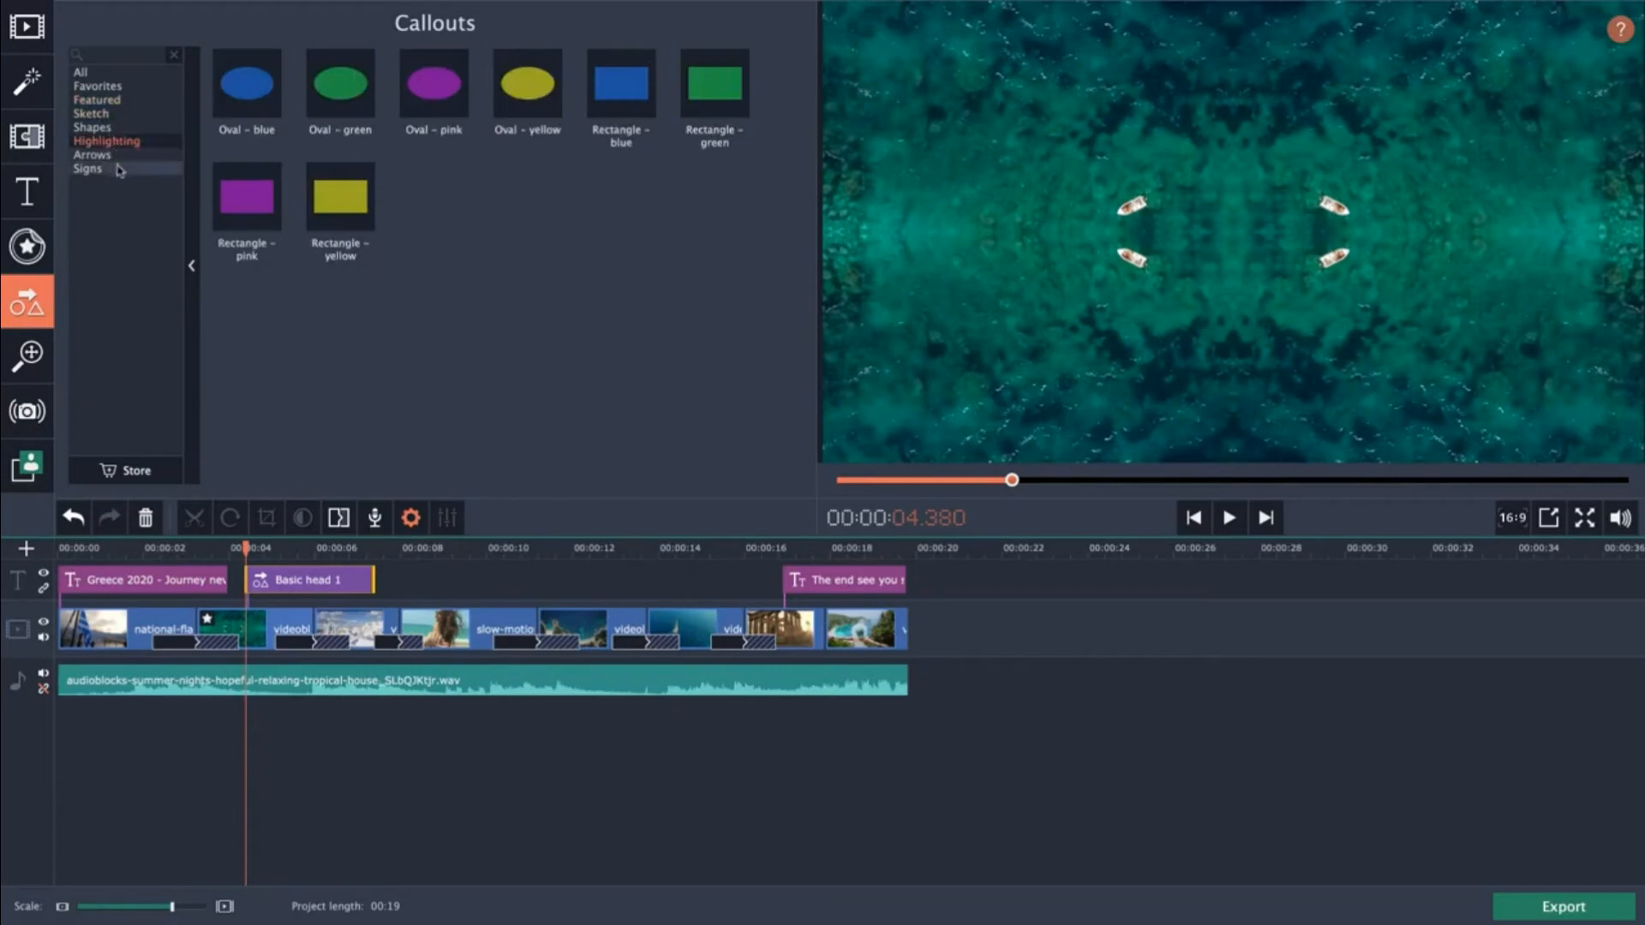
left_click(113, 156)
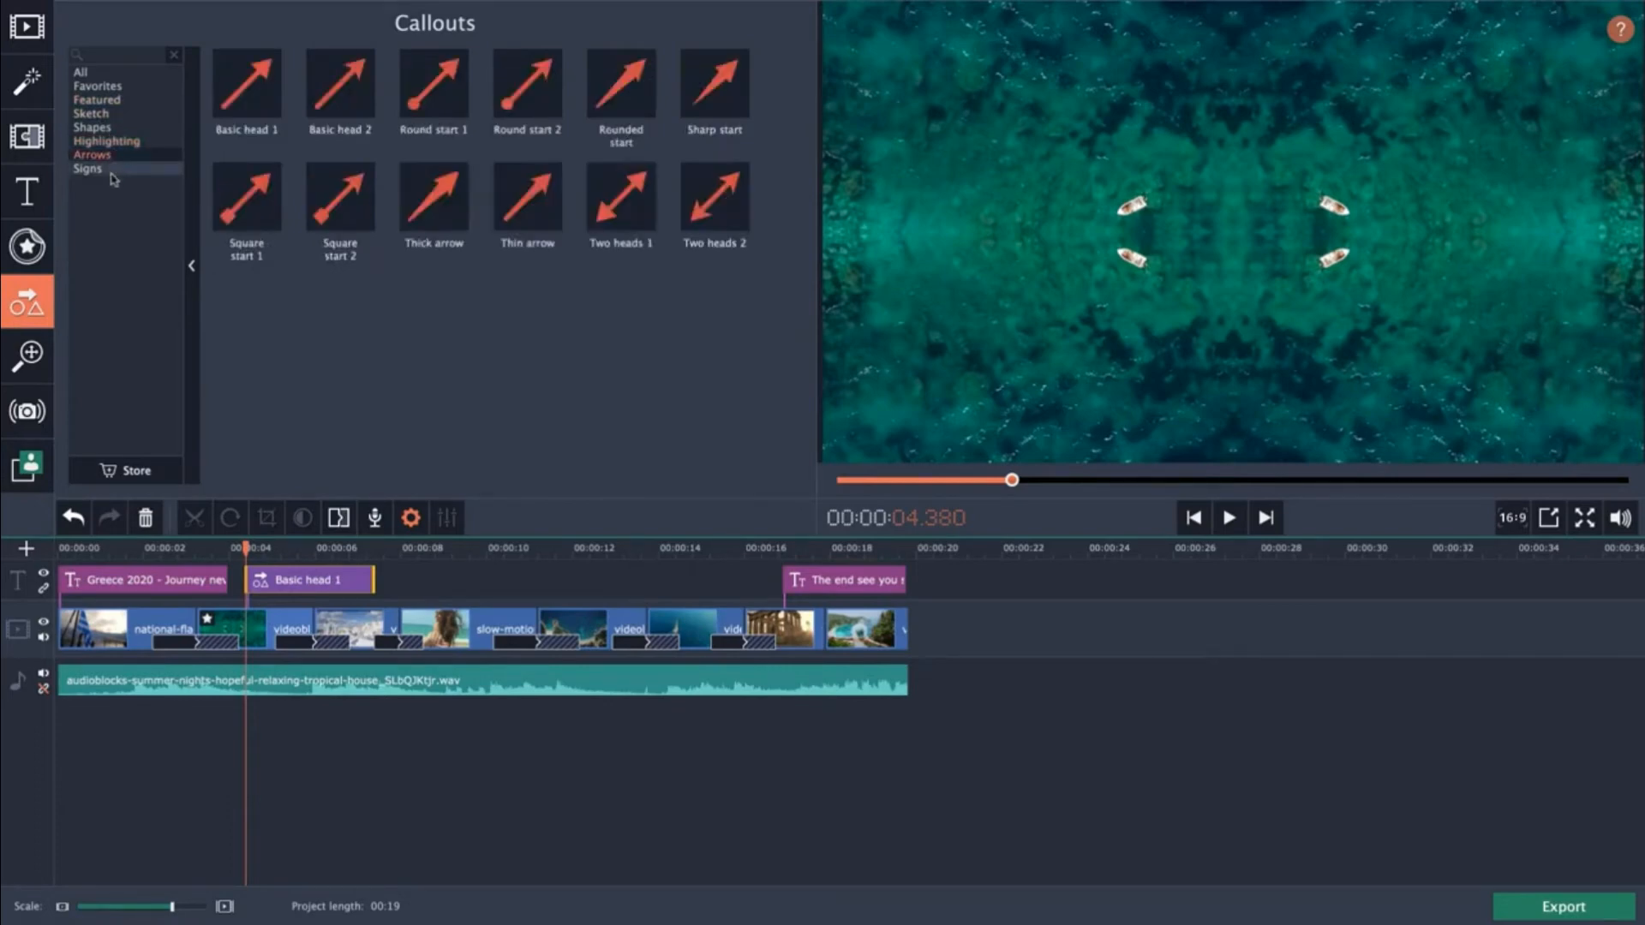
left_click(111, 170)
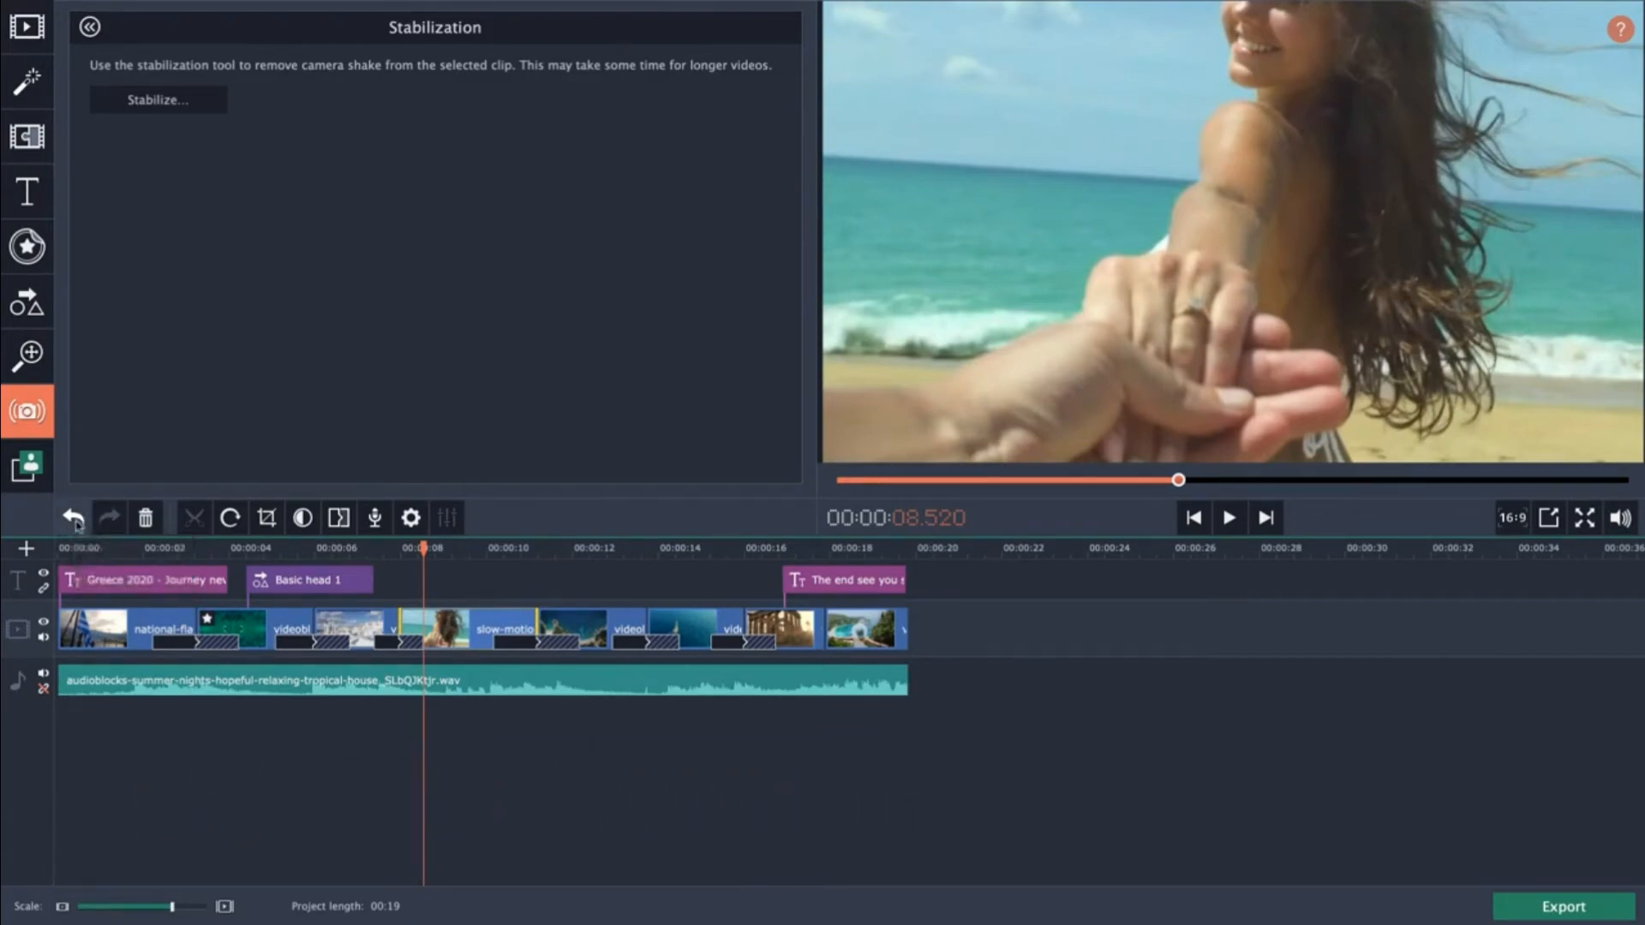
left_click(465, 595)
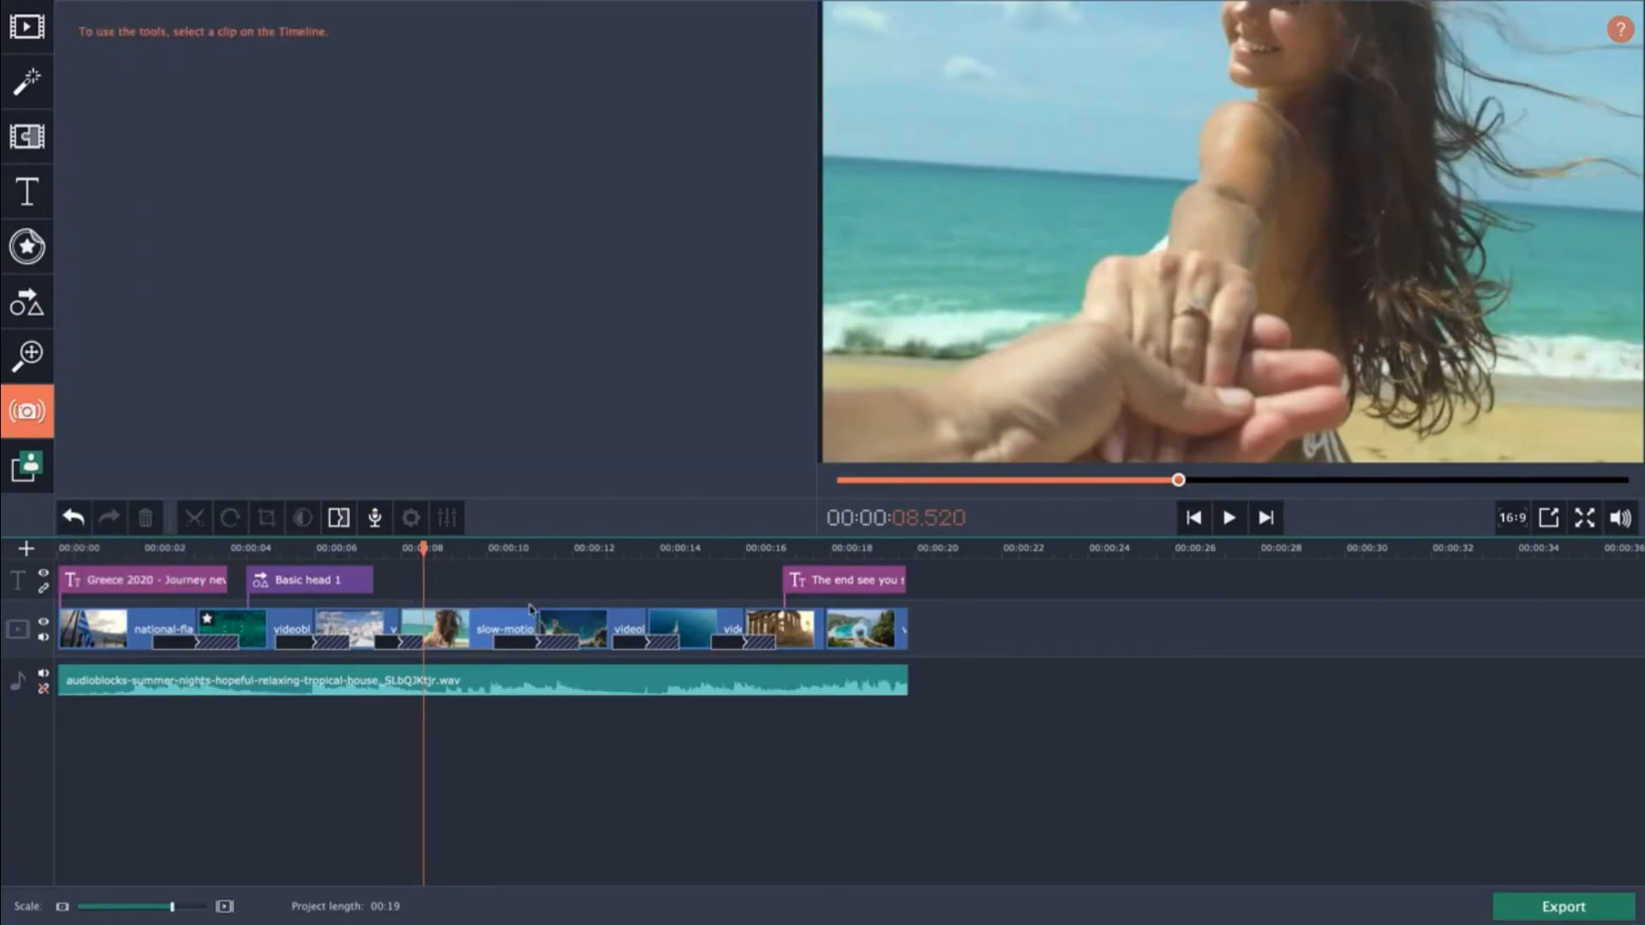
left_click(480, 629)
left_click_drag(482, 604, 826, 723)
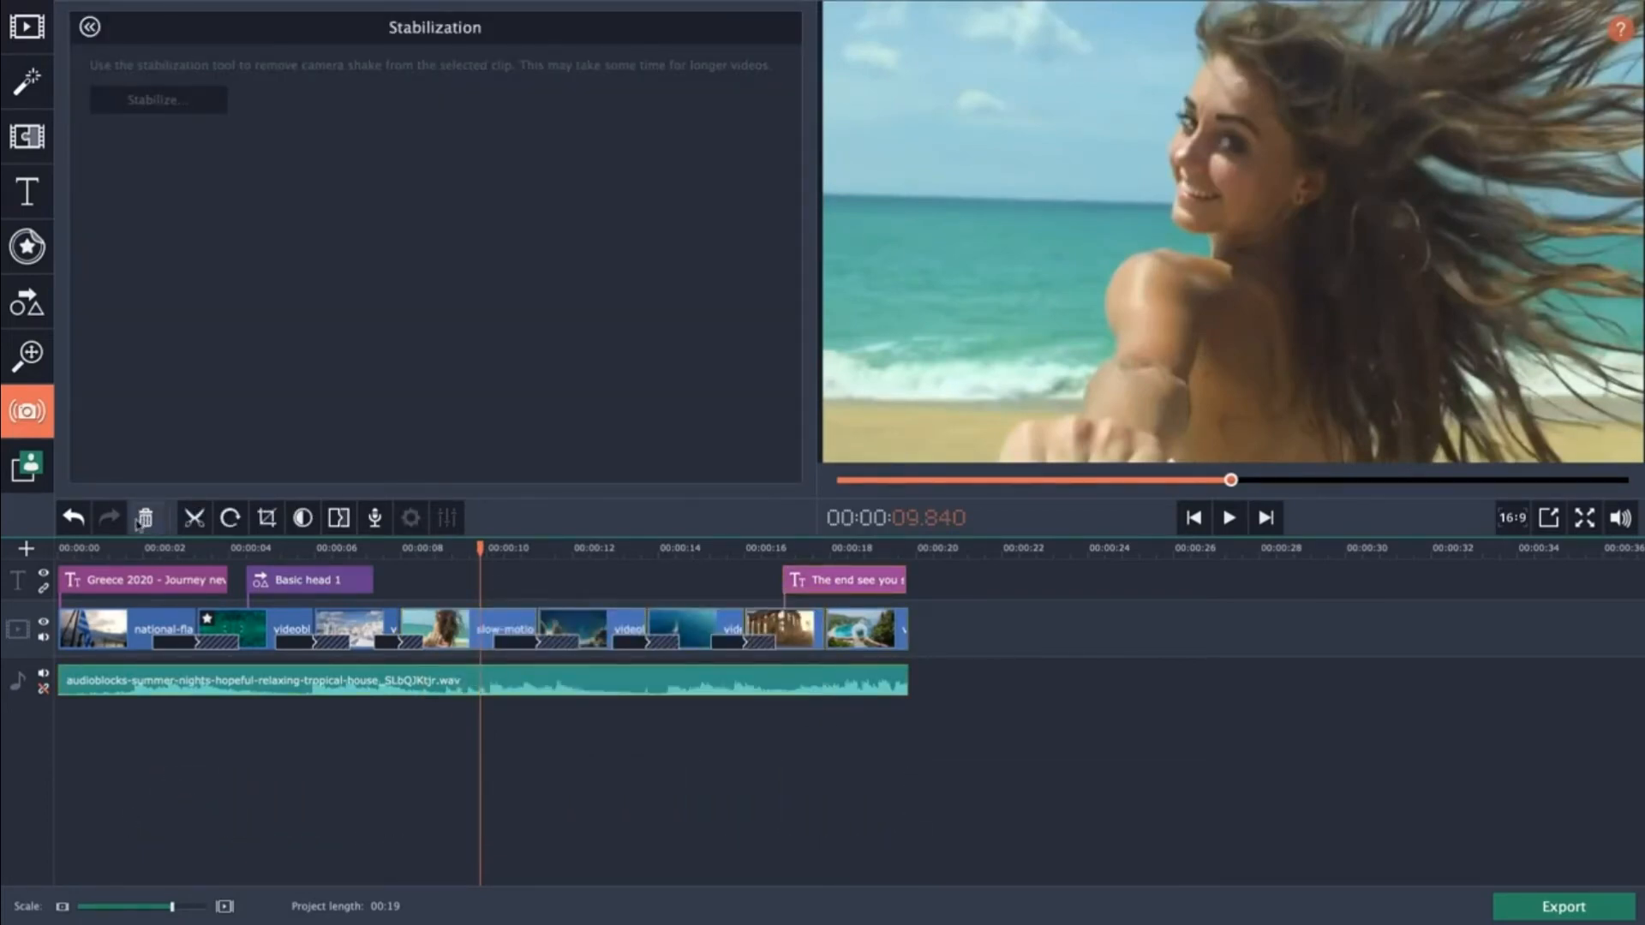
left_click(468, 635)
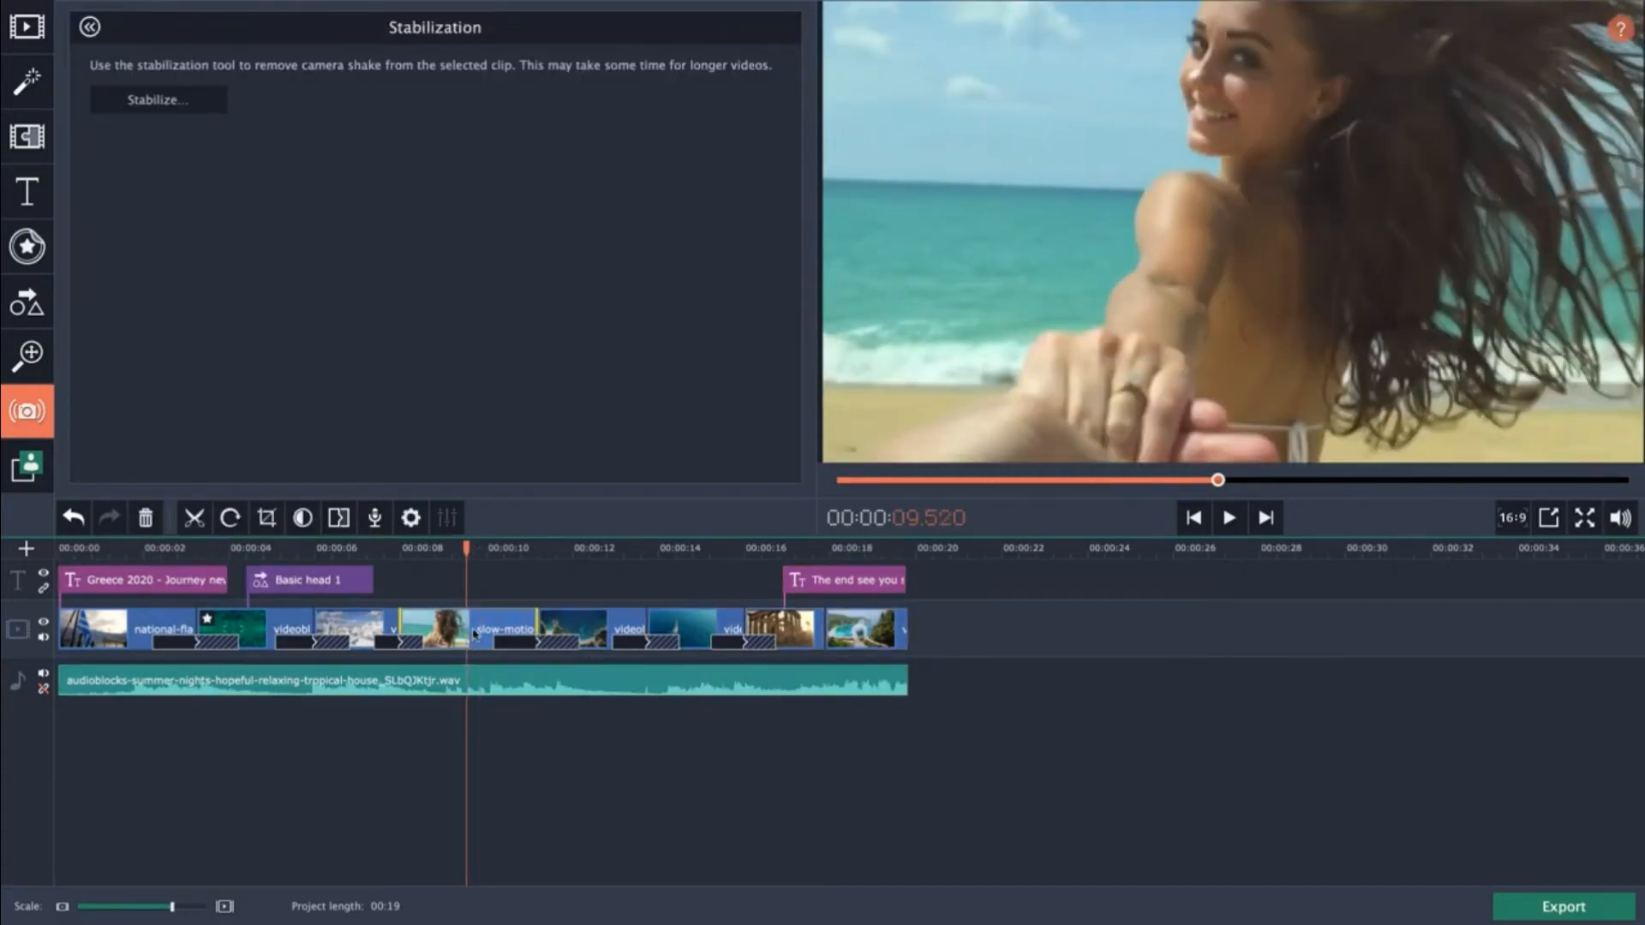
left_click(436, 601)
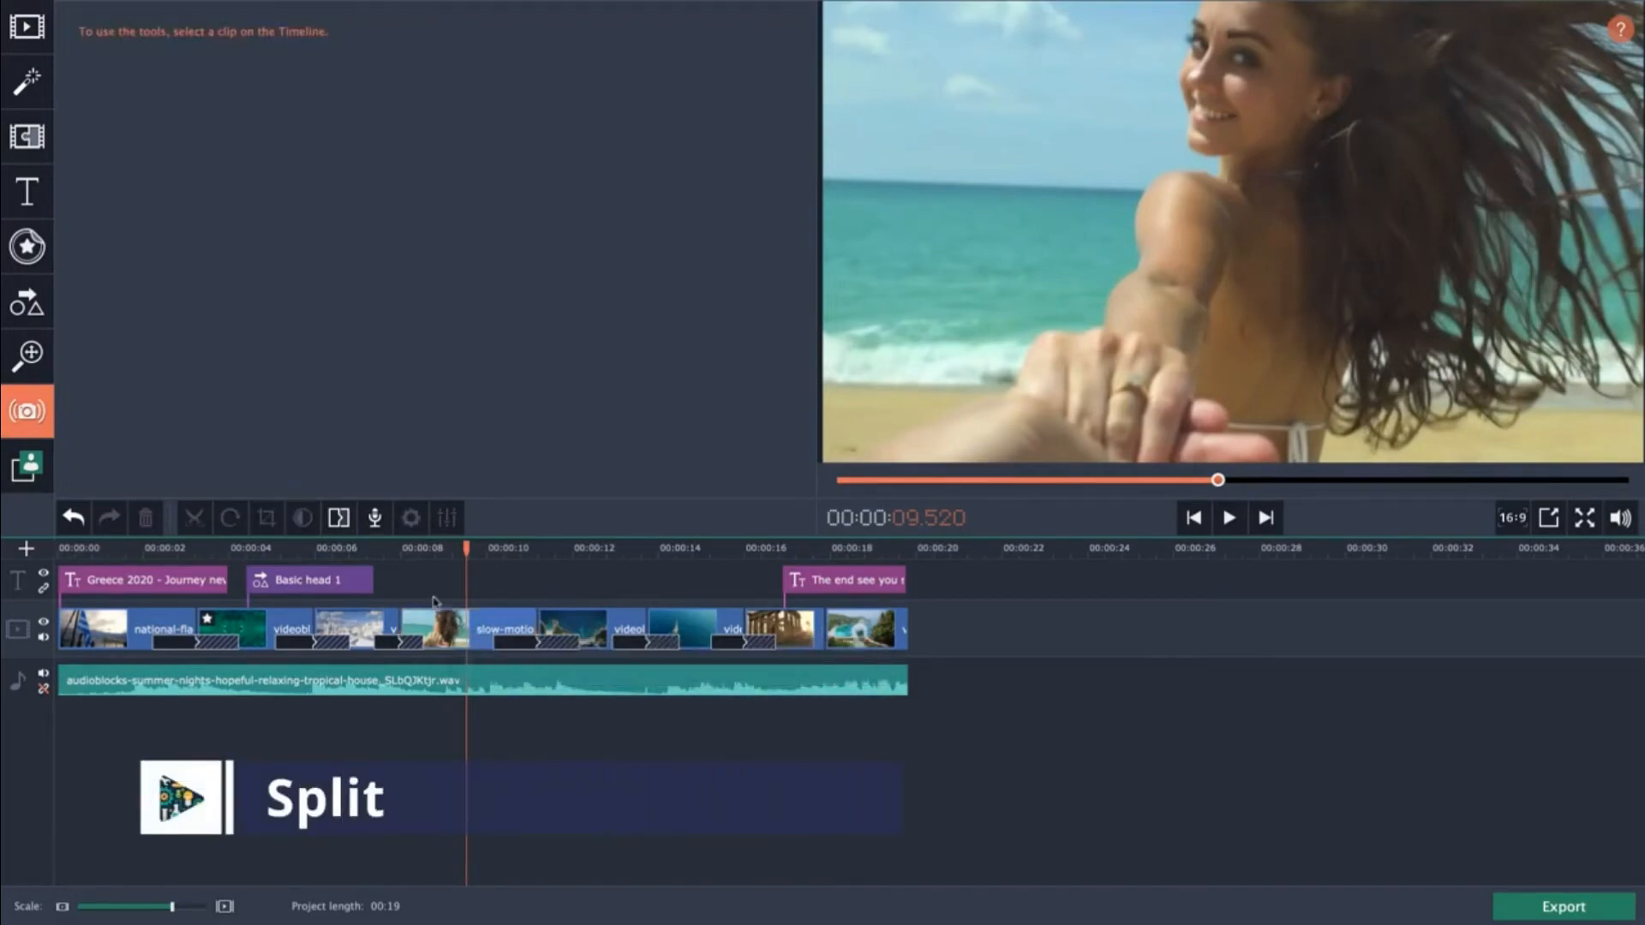
left_click(447, 636)
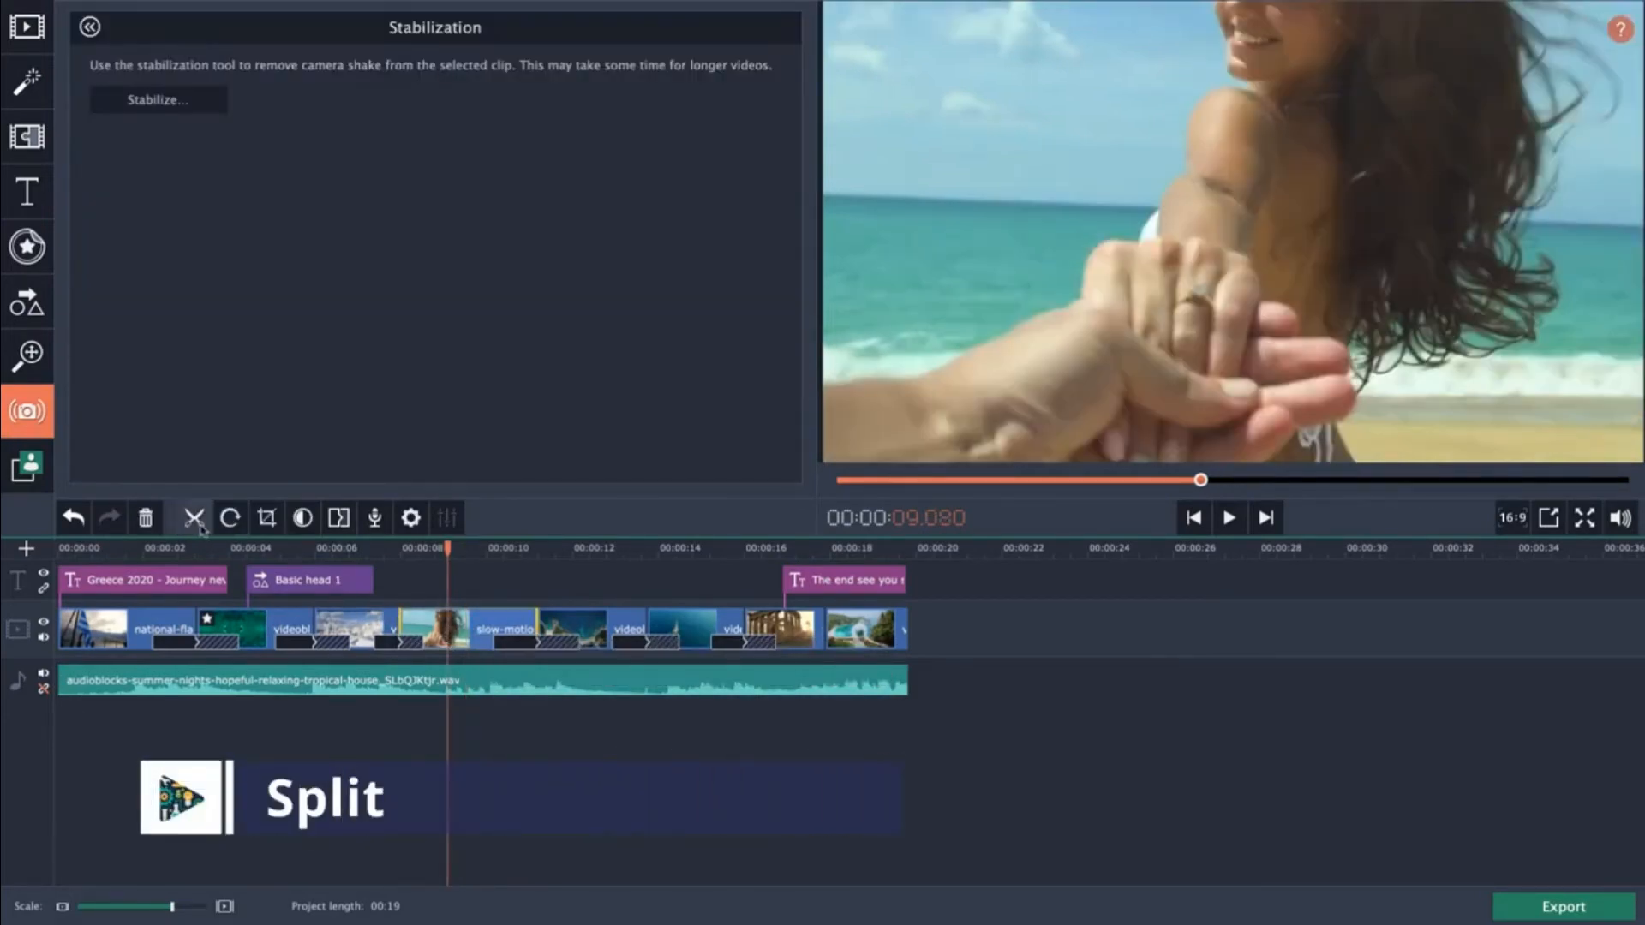
Split the slow-motion beach clip at about 9.5 seconds.
left_click(461, 587)
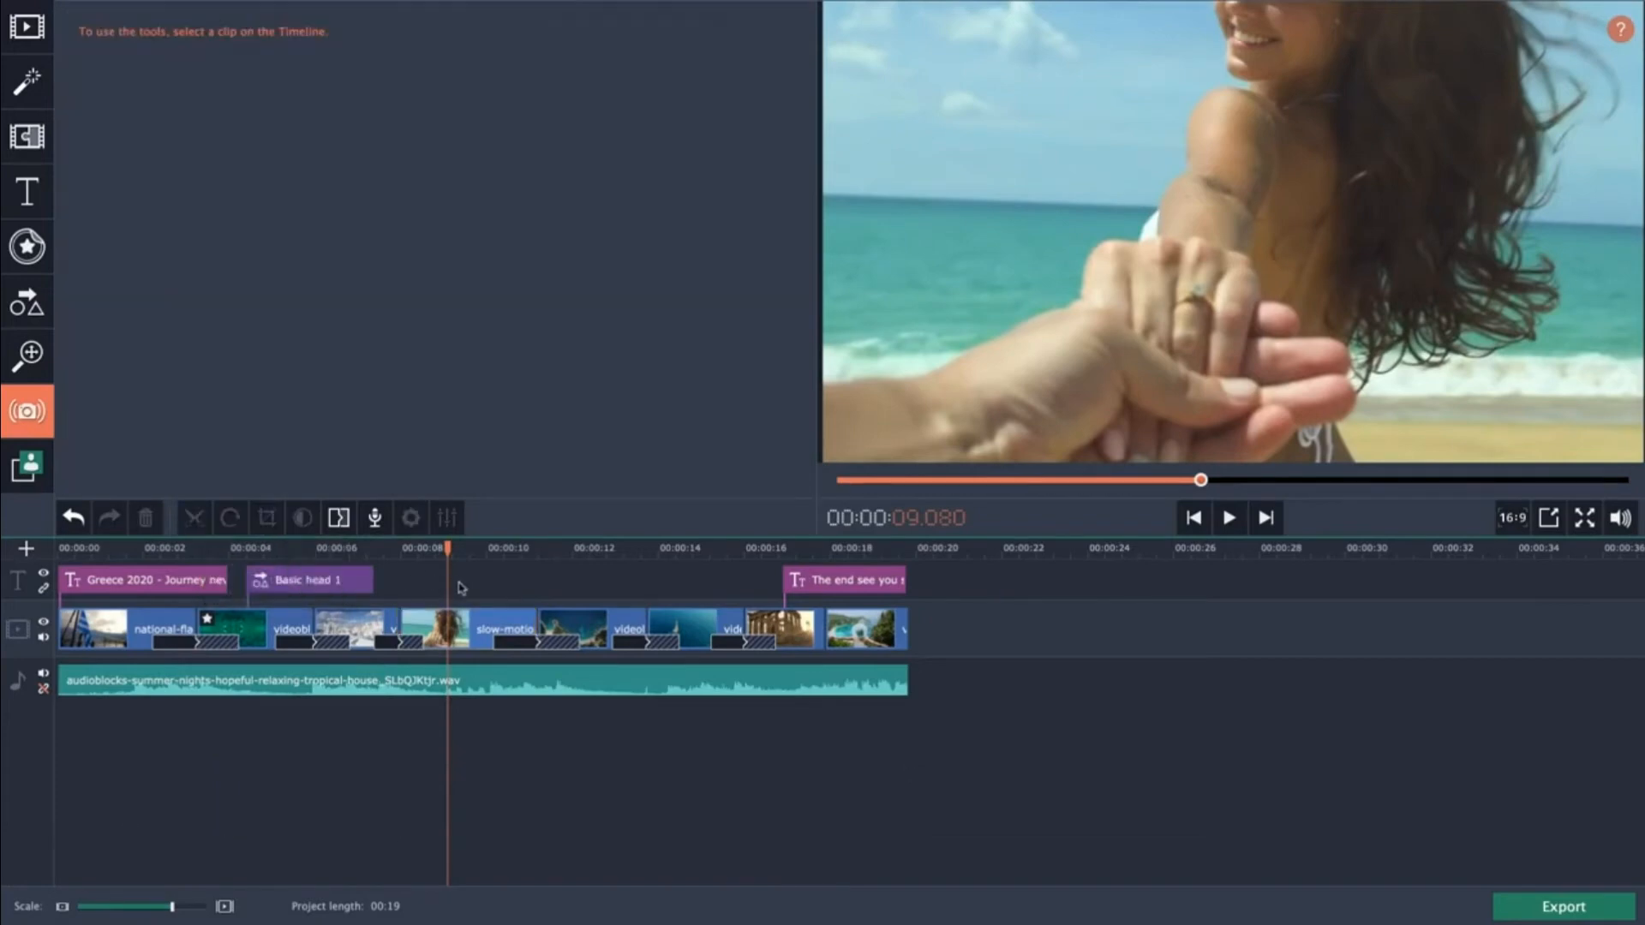
left_click(463, 617)
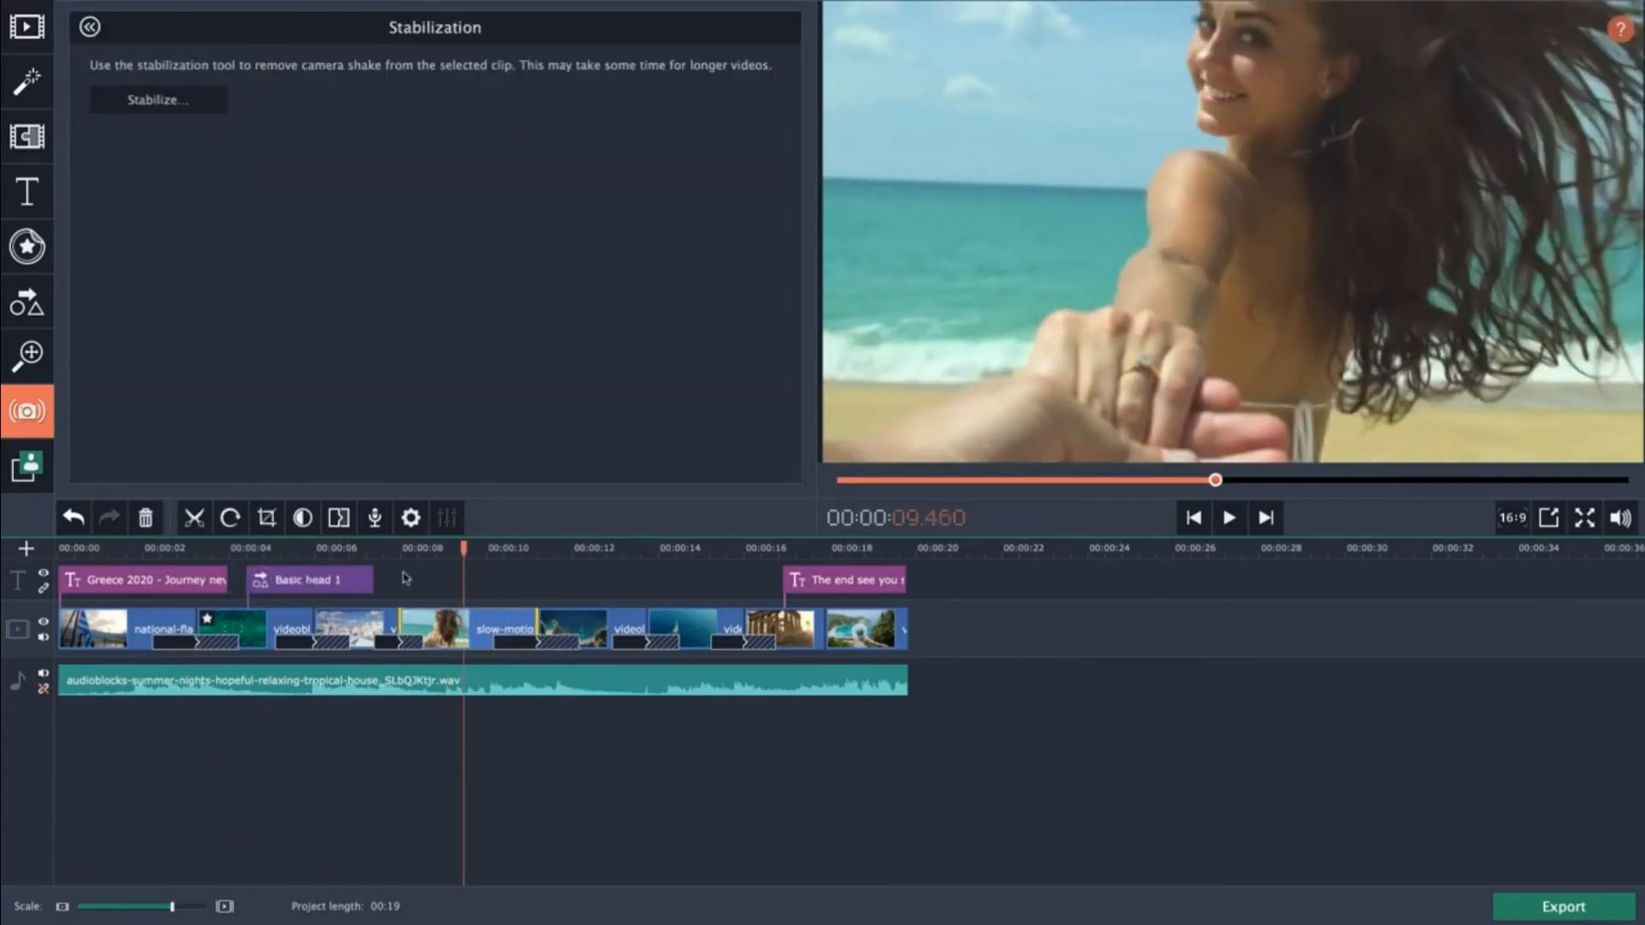
left_click(195, 519)
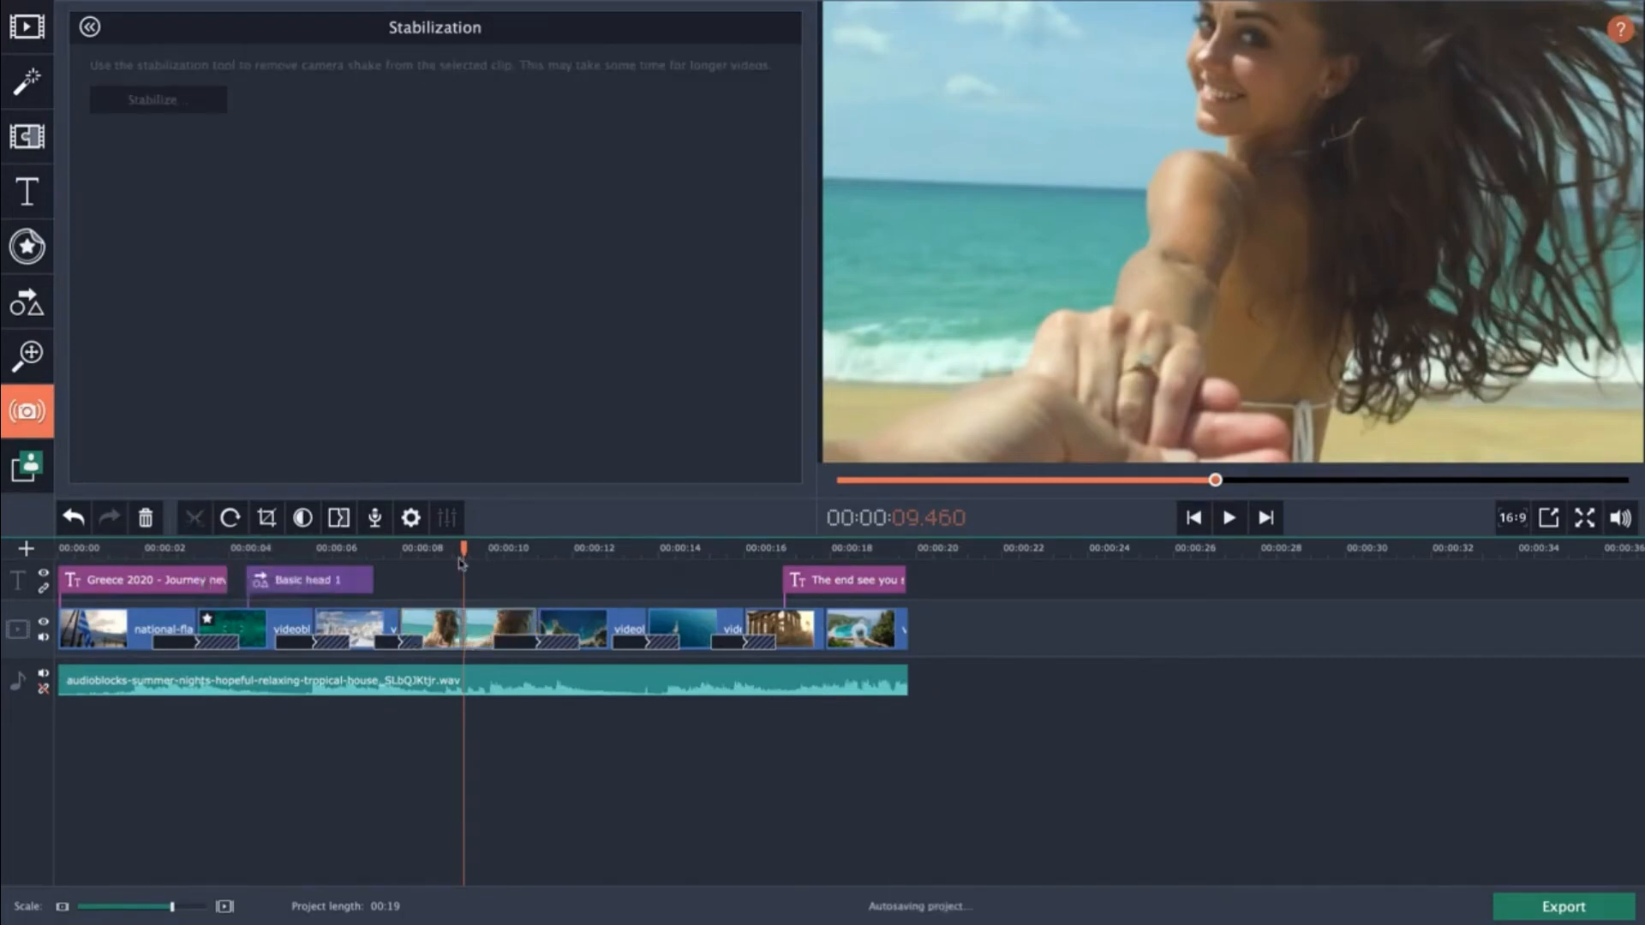
Move the second part of the split beach clip later in the timeline, to about 13 seconds before the temple clip.
left_click_drag(461, 549, 427, 551)
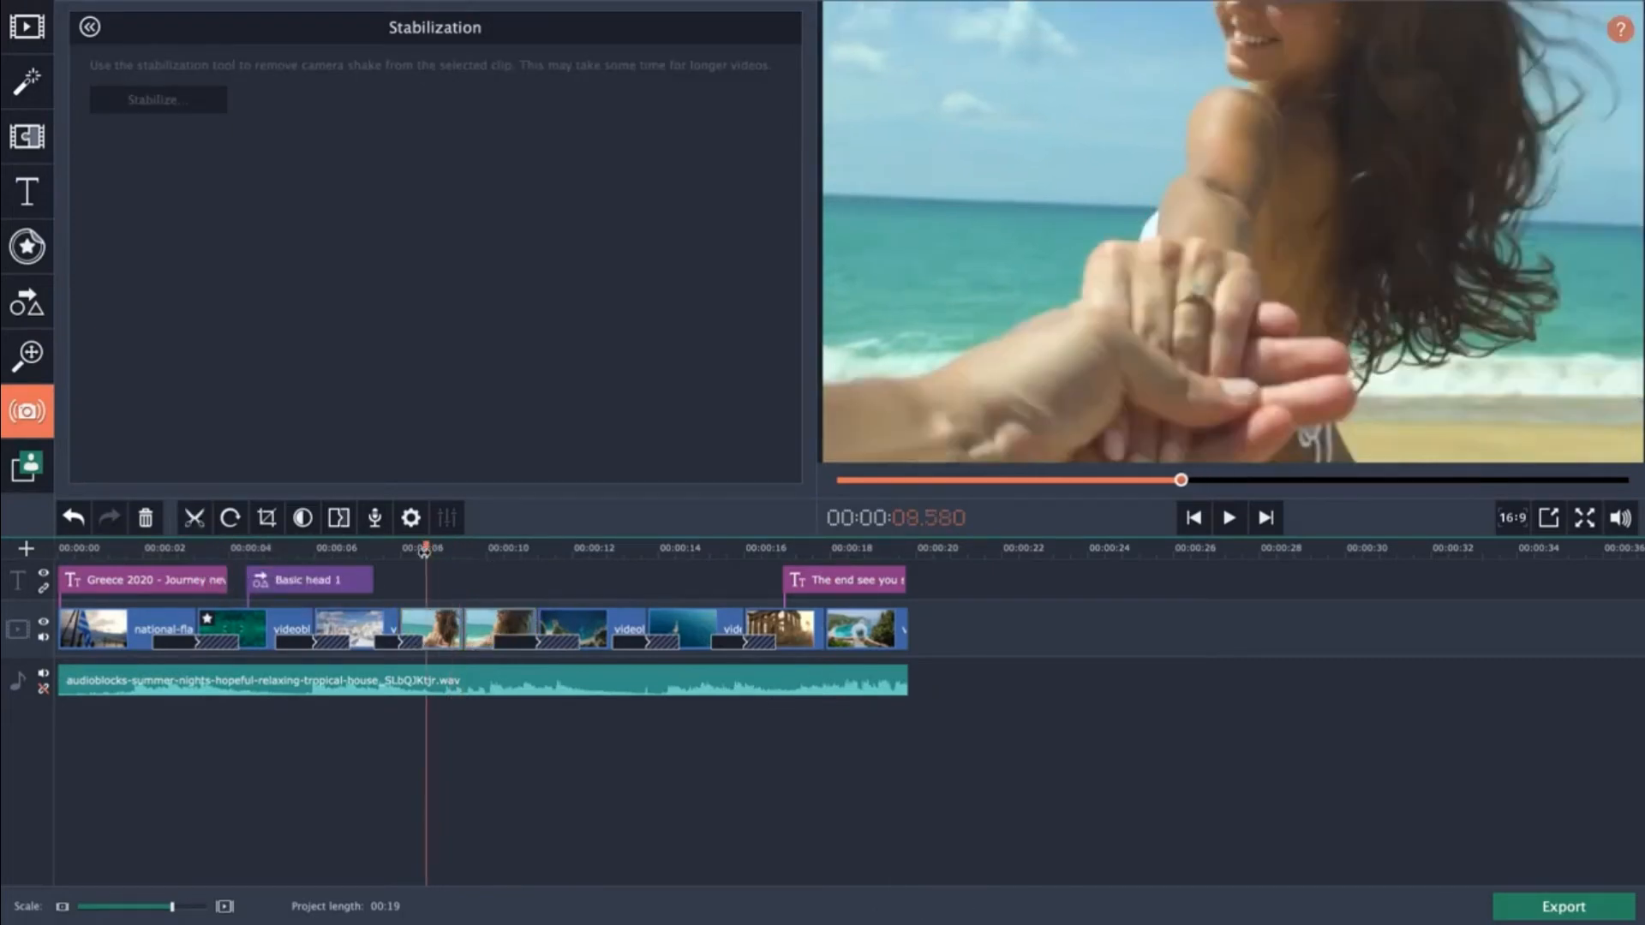
left_click(480, 624)
left_click(476, 623)
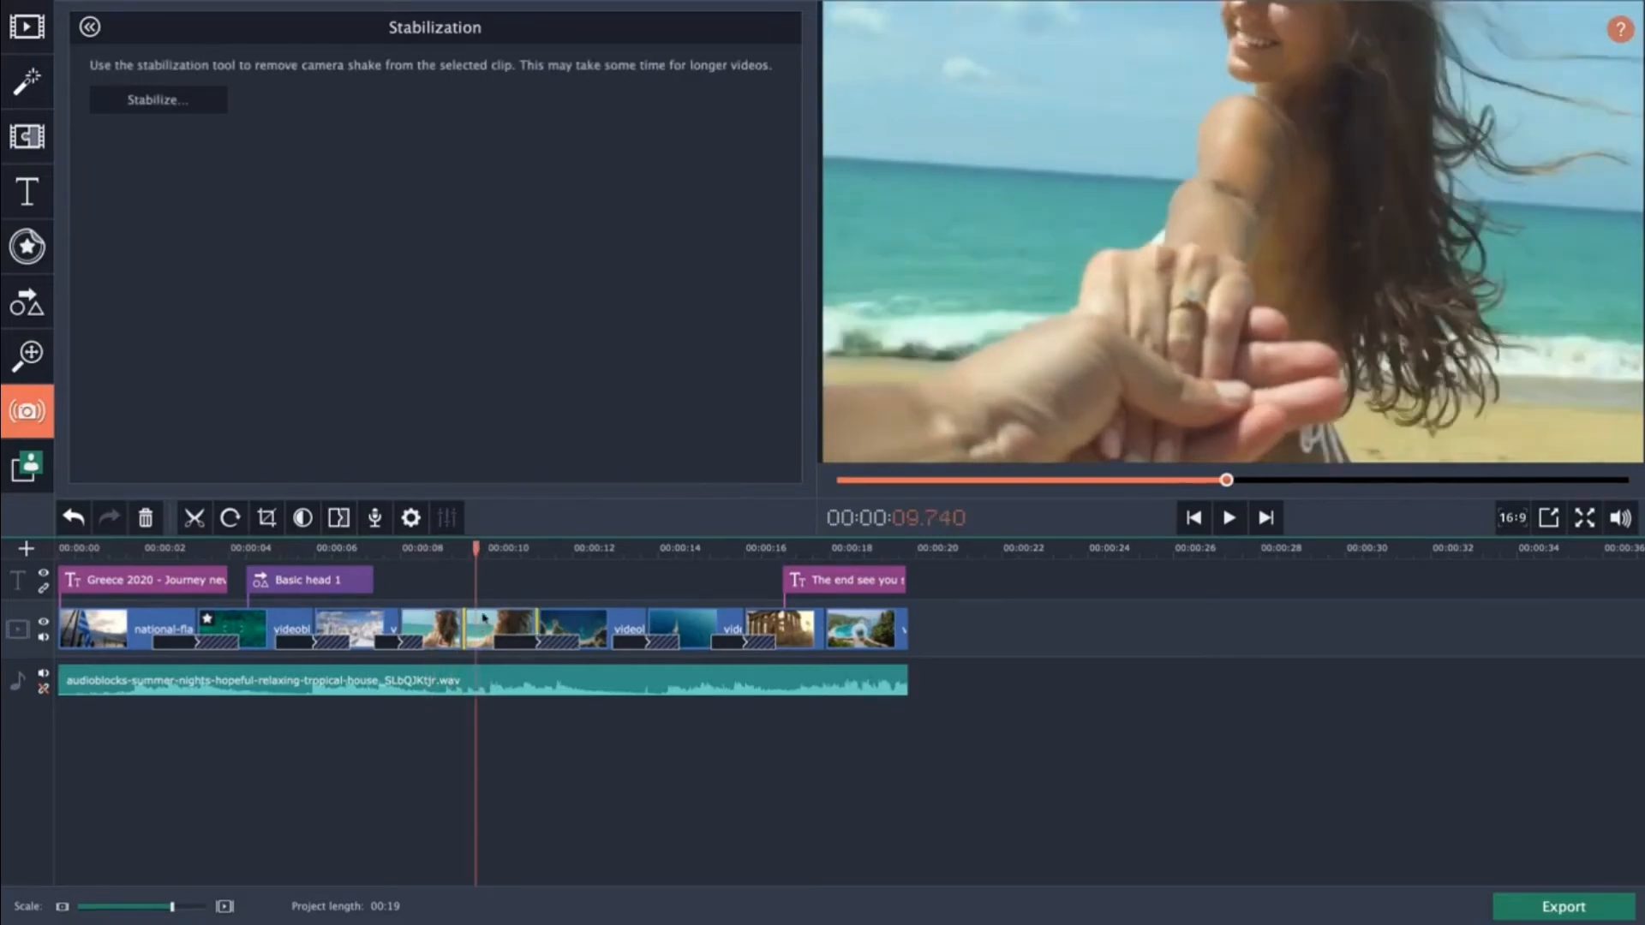
left_click_drag(486, 619, 707, 692)
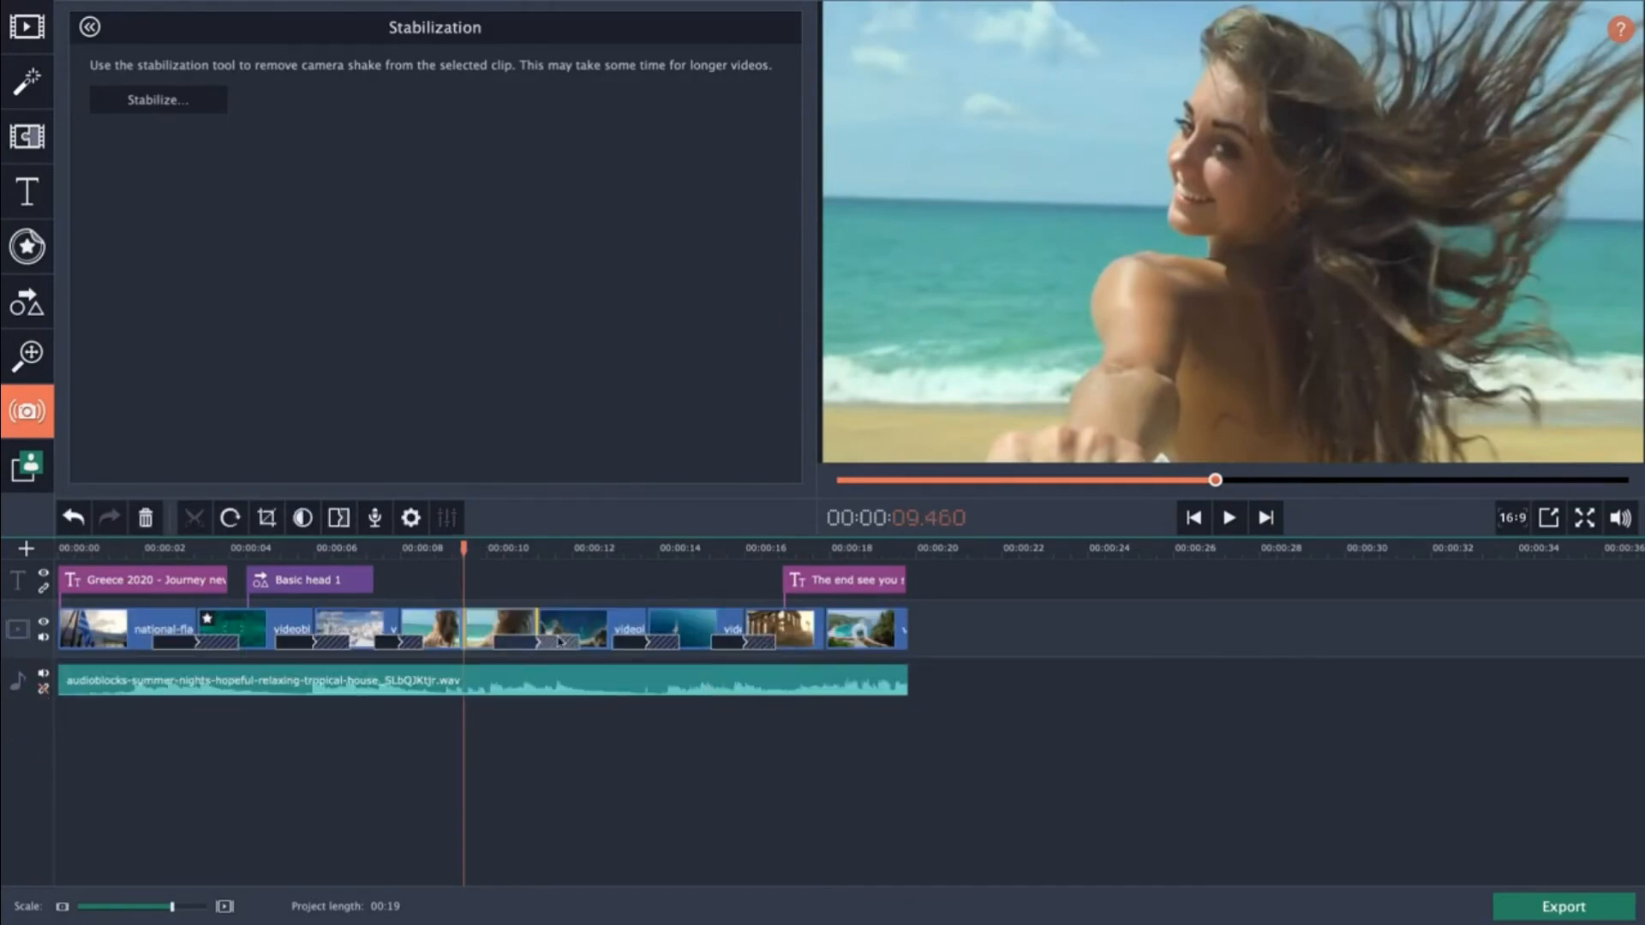
left_click_drag(500, 628, 730, 630)
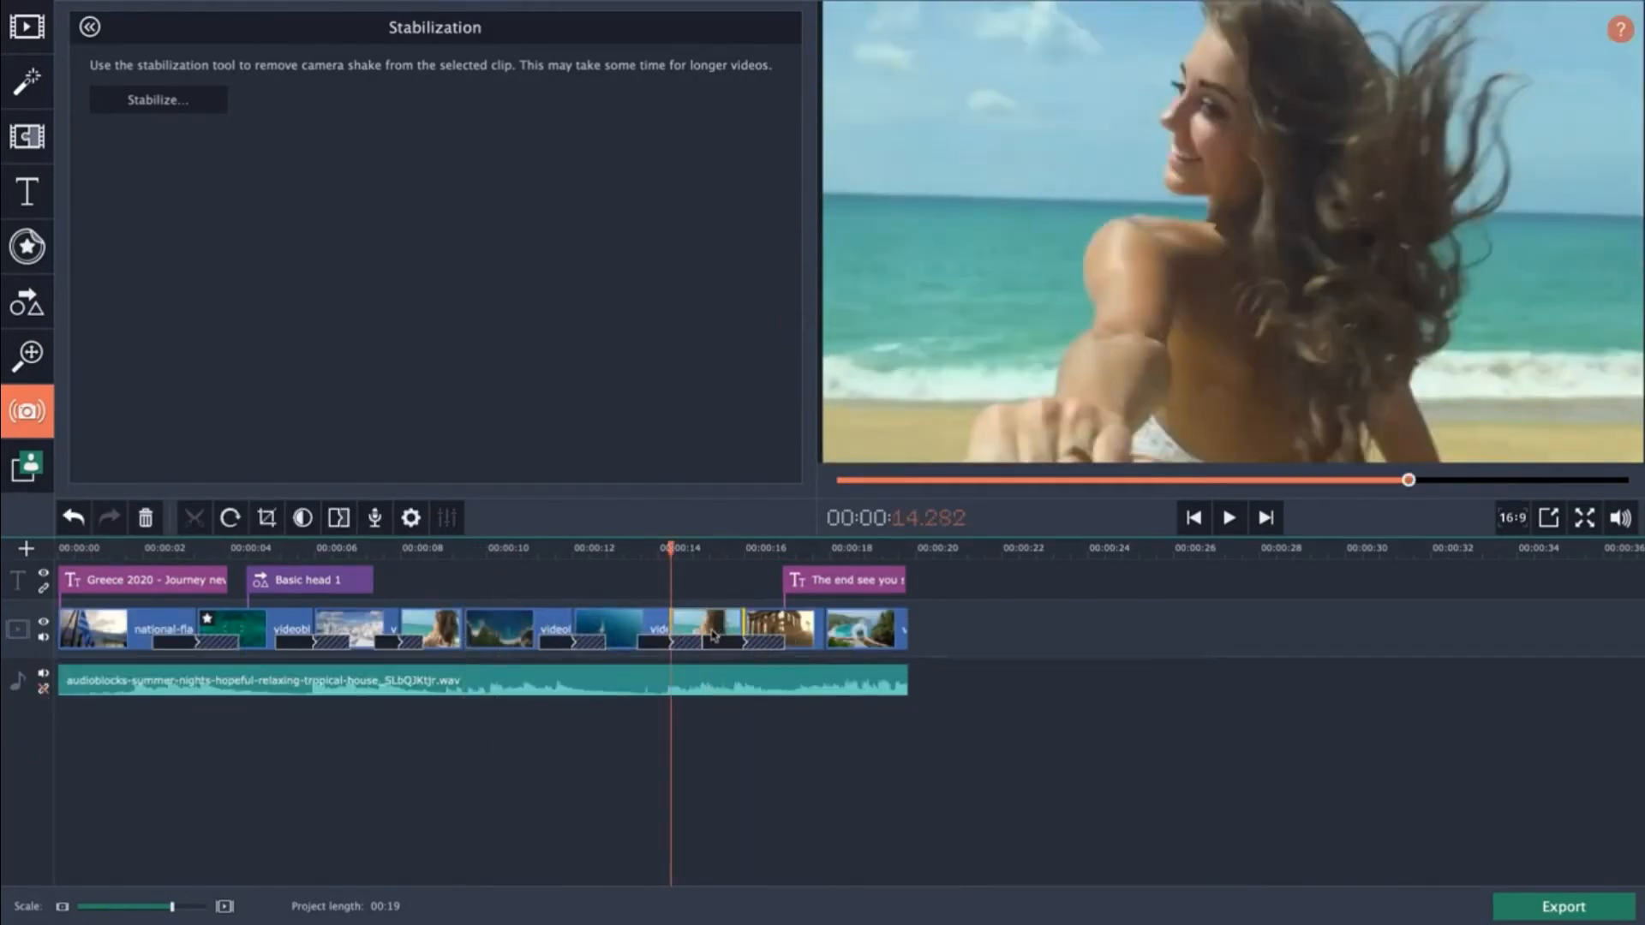
Rotate the first part of the split beach clip.
left_click(430, 629)
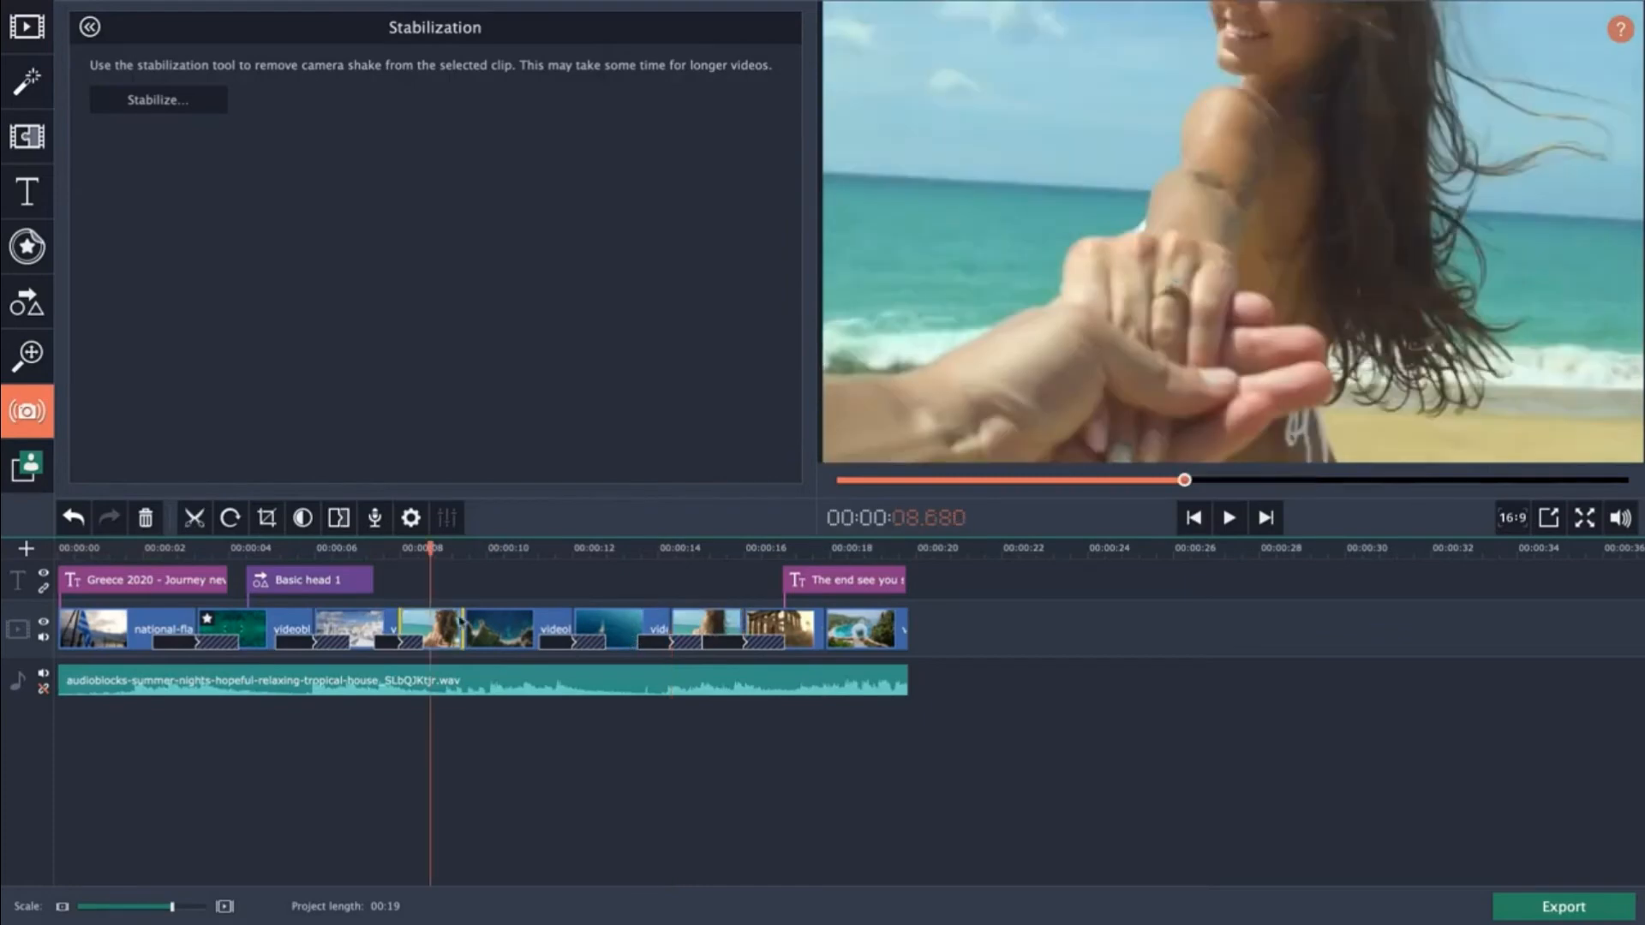
left_click(230, 518)
left_click(229, 518)
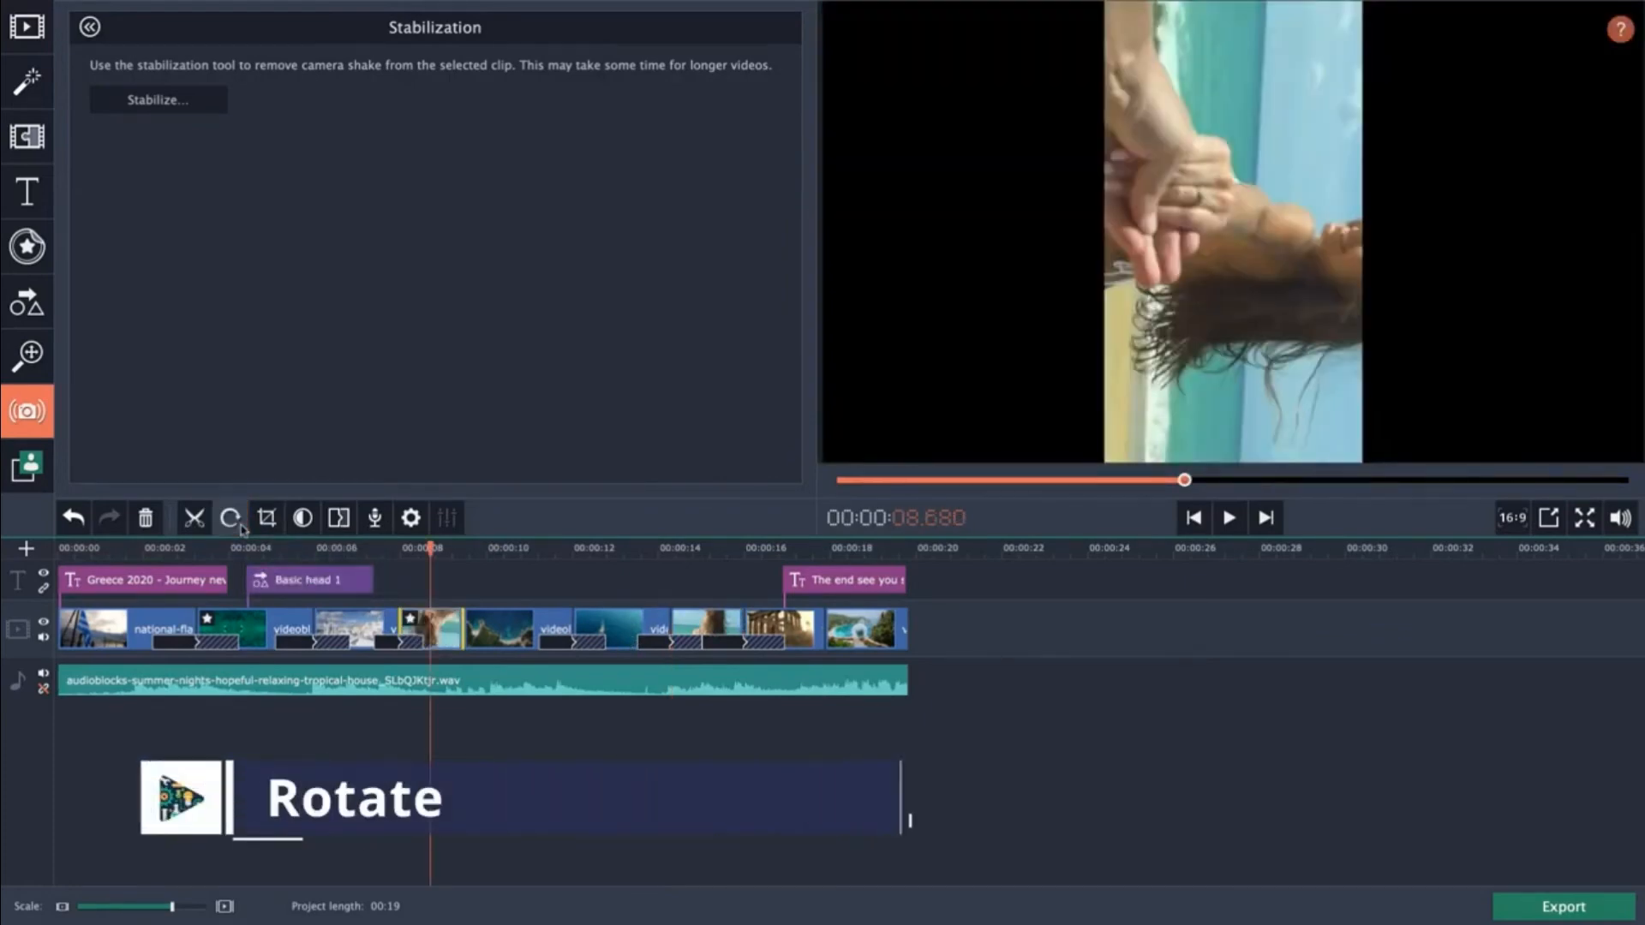
Rotate the first beach clip part twice more so it plays upright.
left_click(230, 519)
left_click(230, 518)
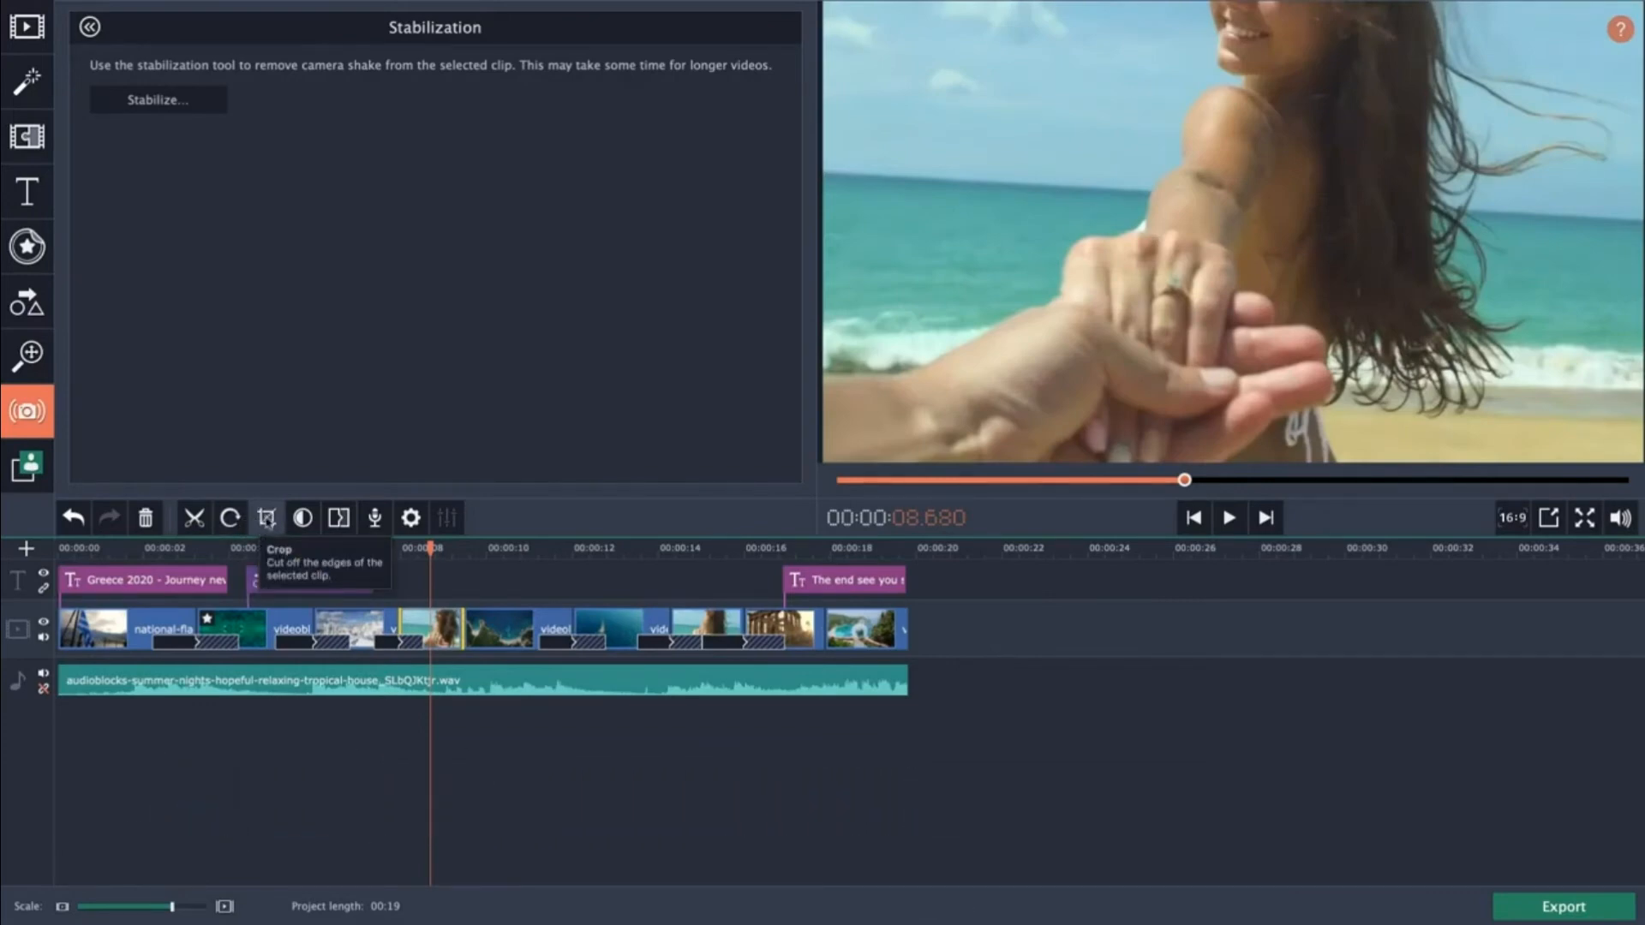
Crop the sailboat clip, tilting it to a 13.8° angle and repositioning a smaller crop frame, then apply.
left_click(502, 572)
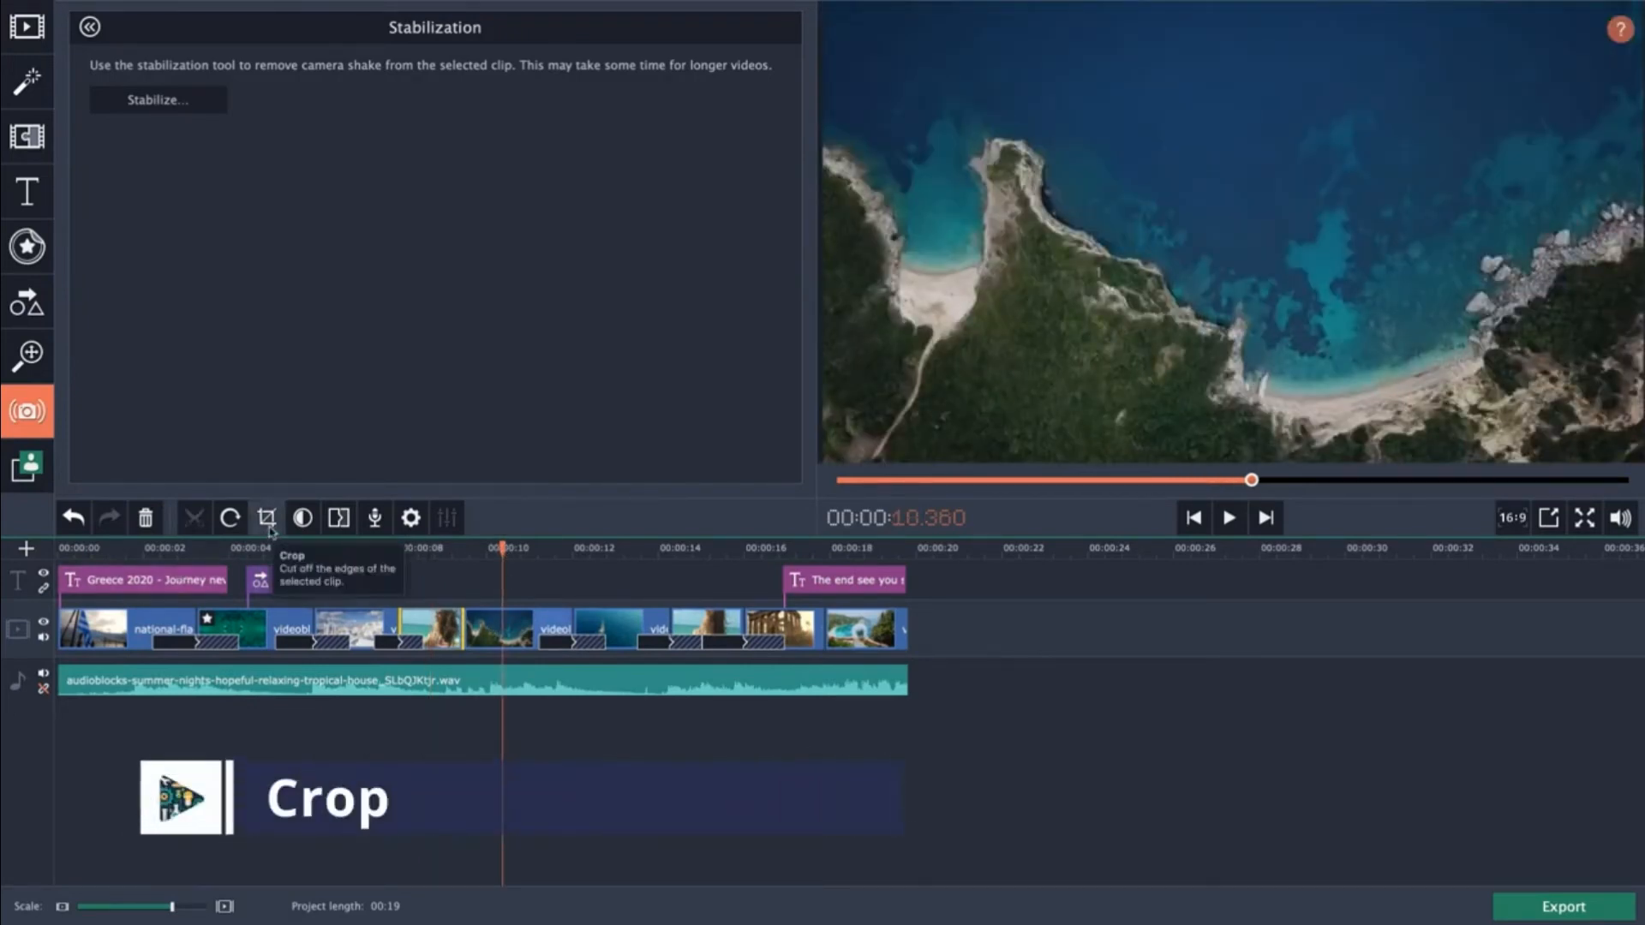
left_click(607, 561)
left_click(615, 628)
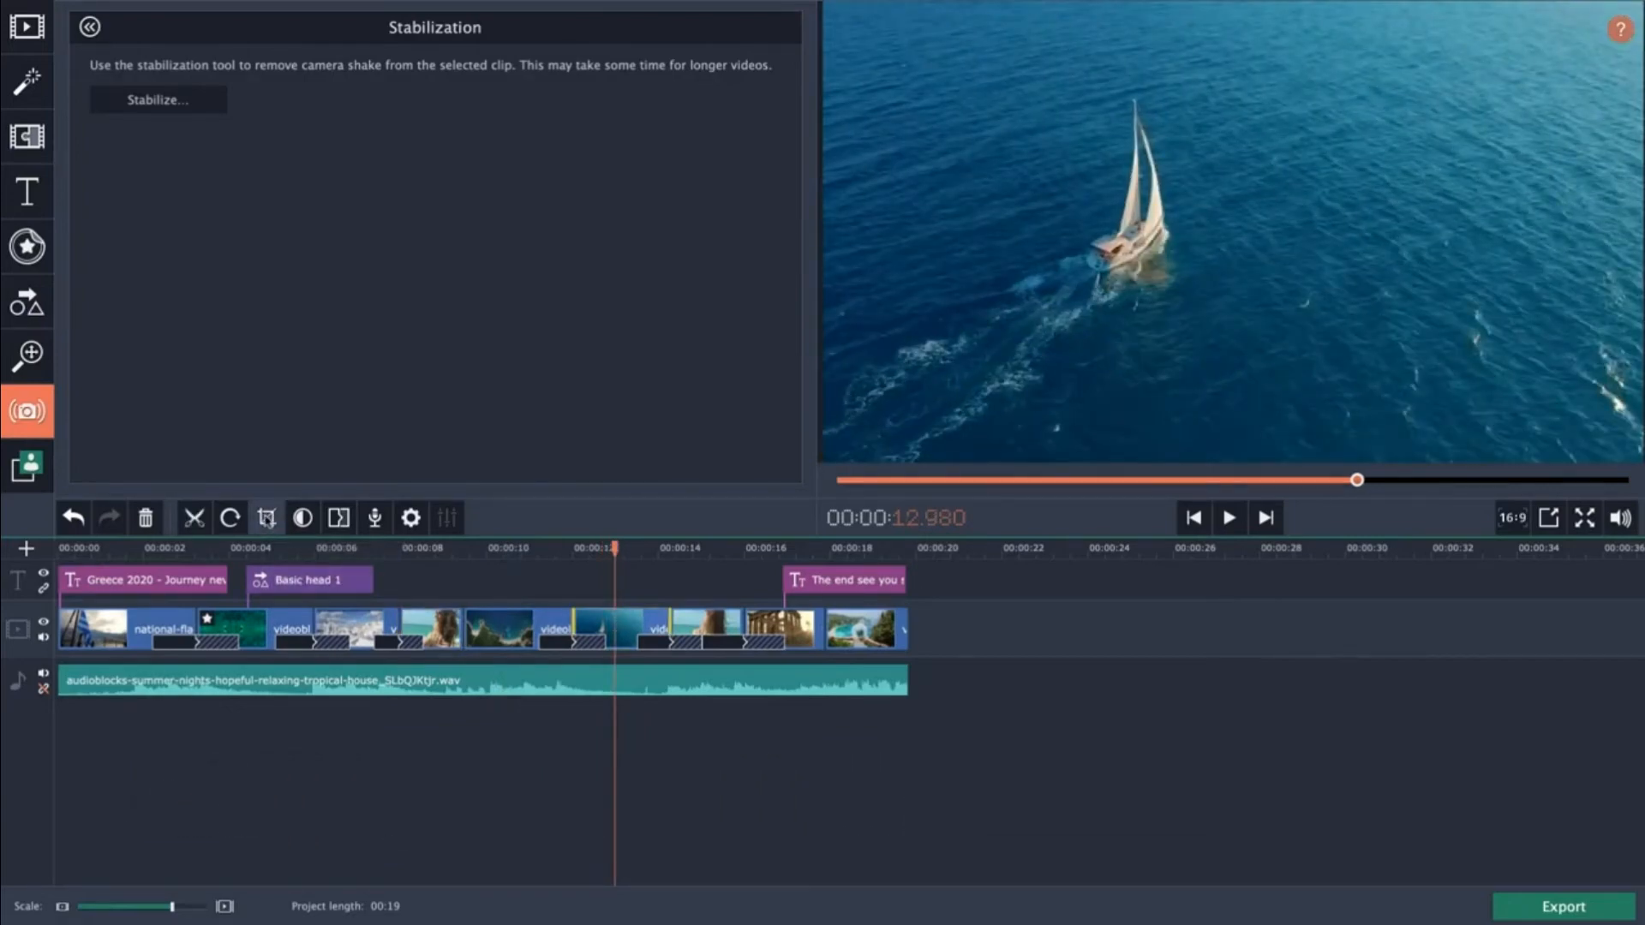
left_click(266, 518)
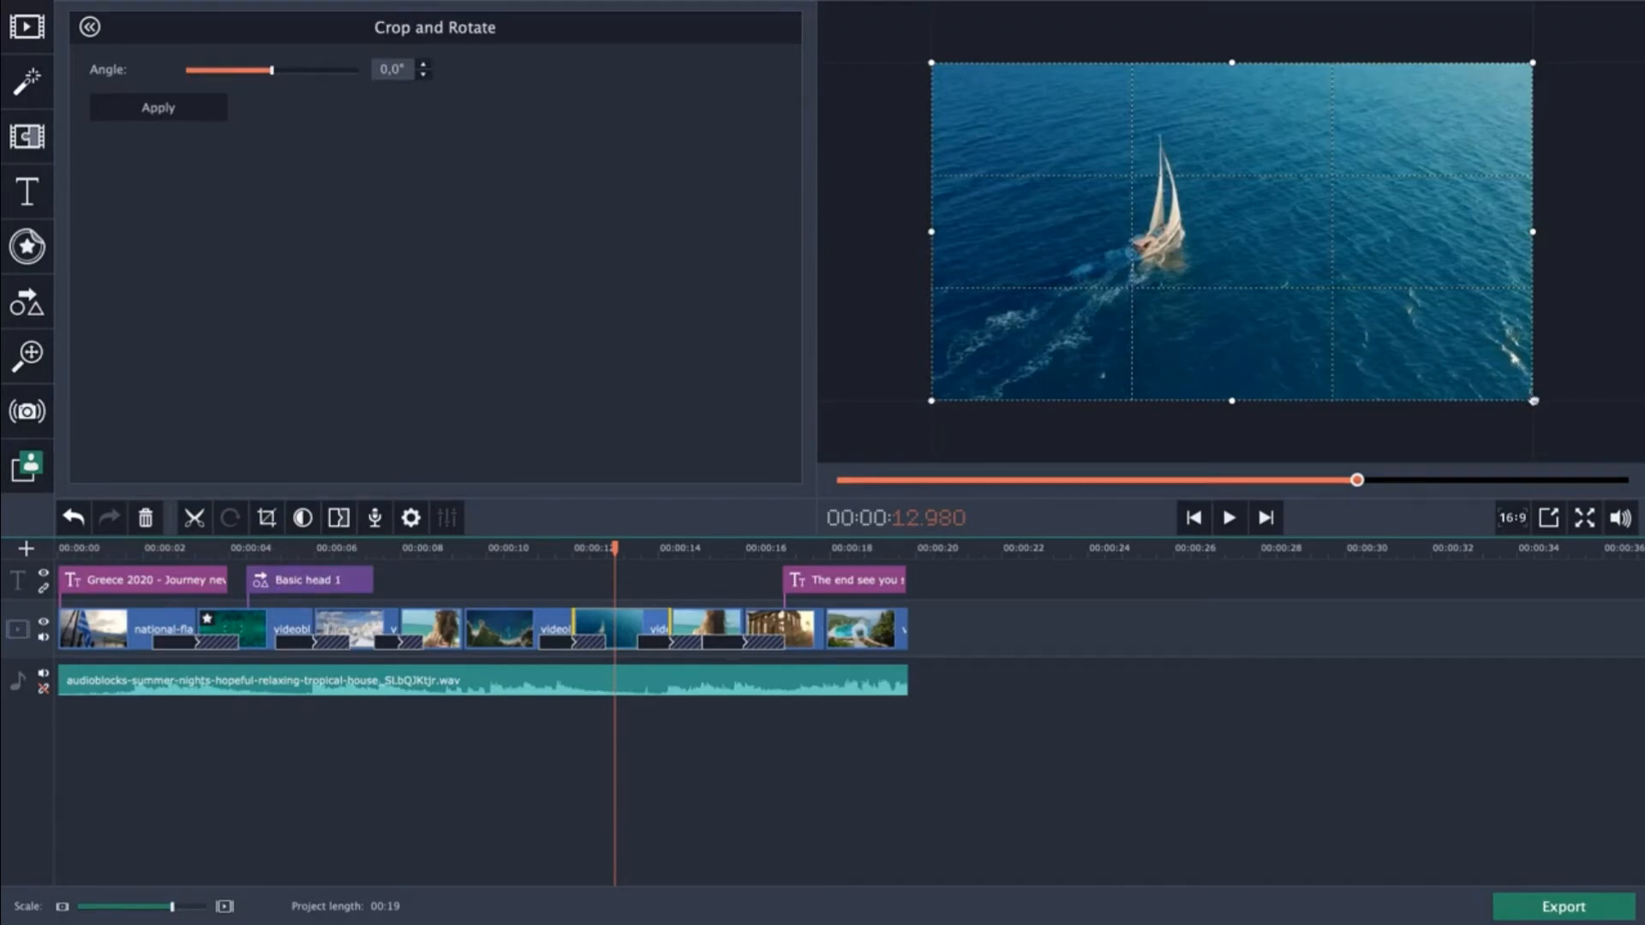
left_click_drag(1534, 401, 1394, 324)
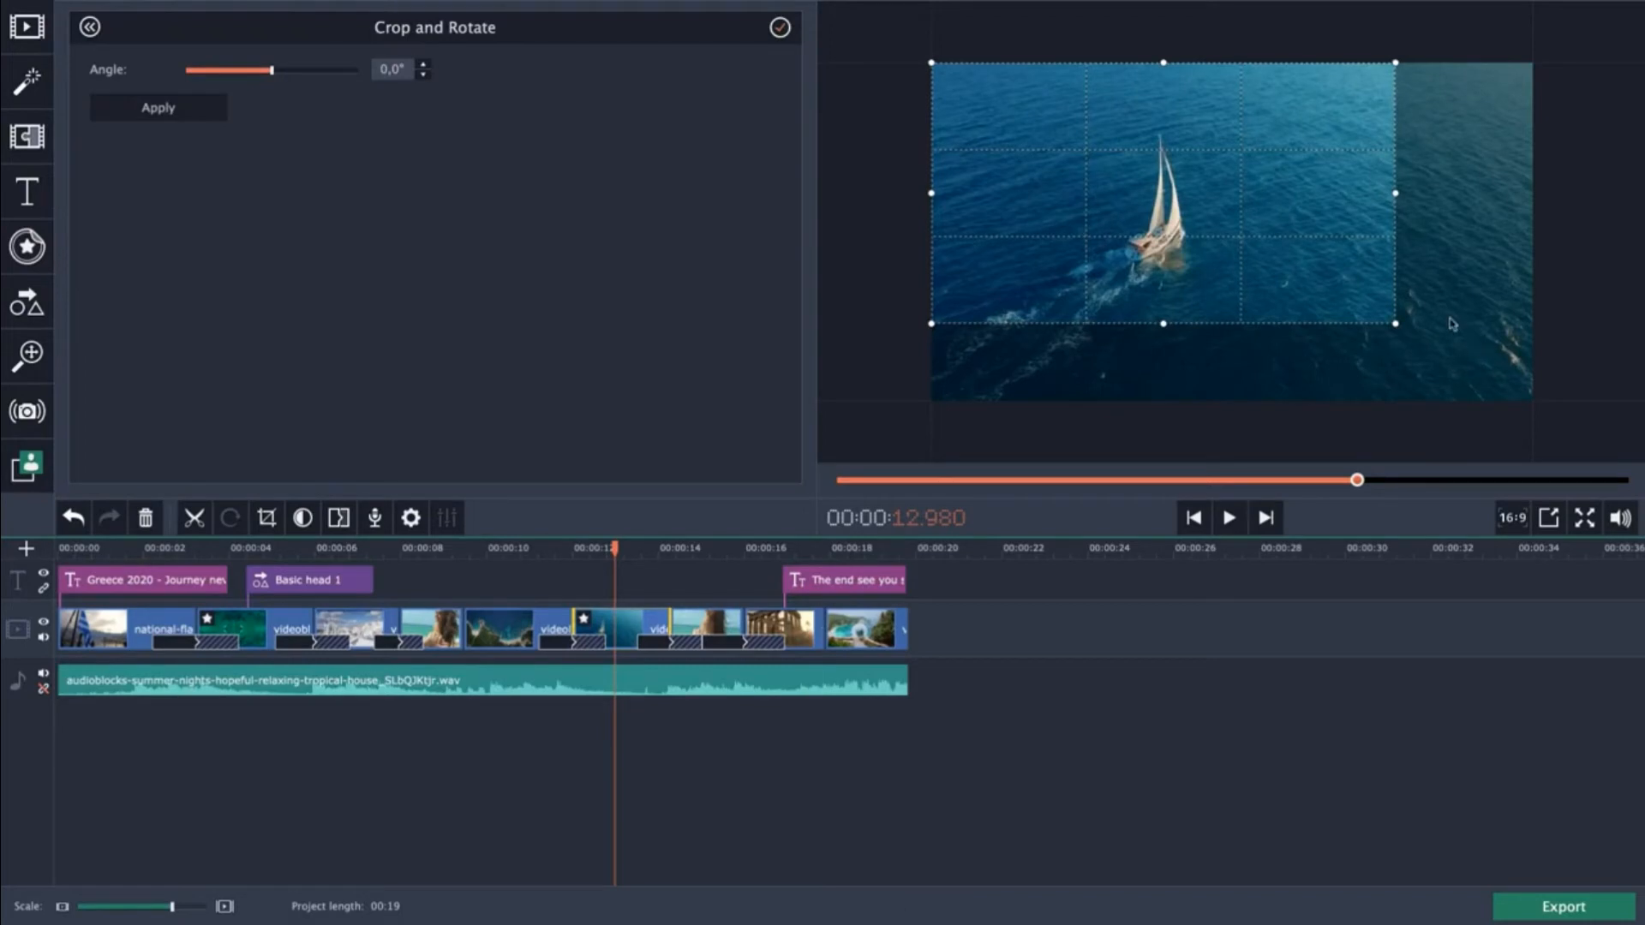
left_click_drag(1399, 324, 1383, 316)
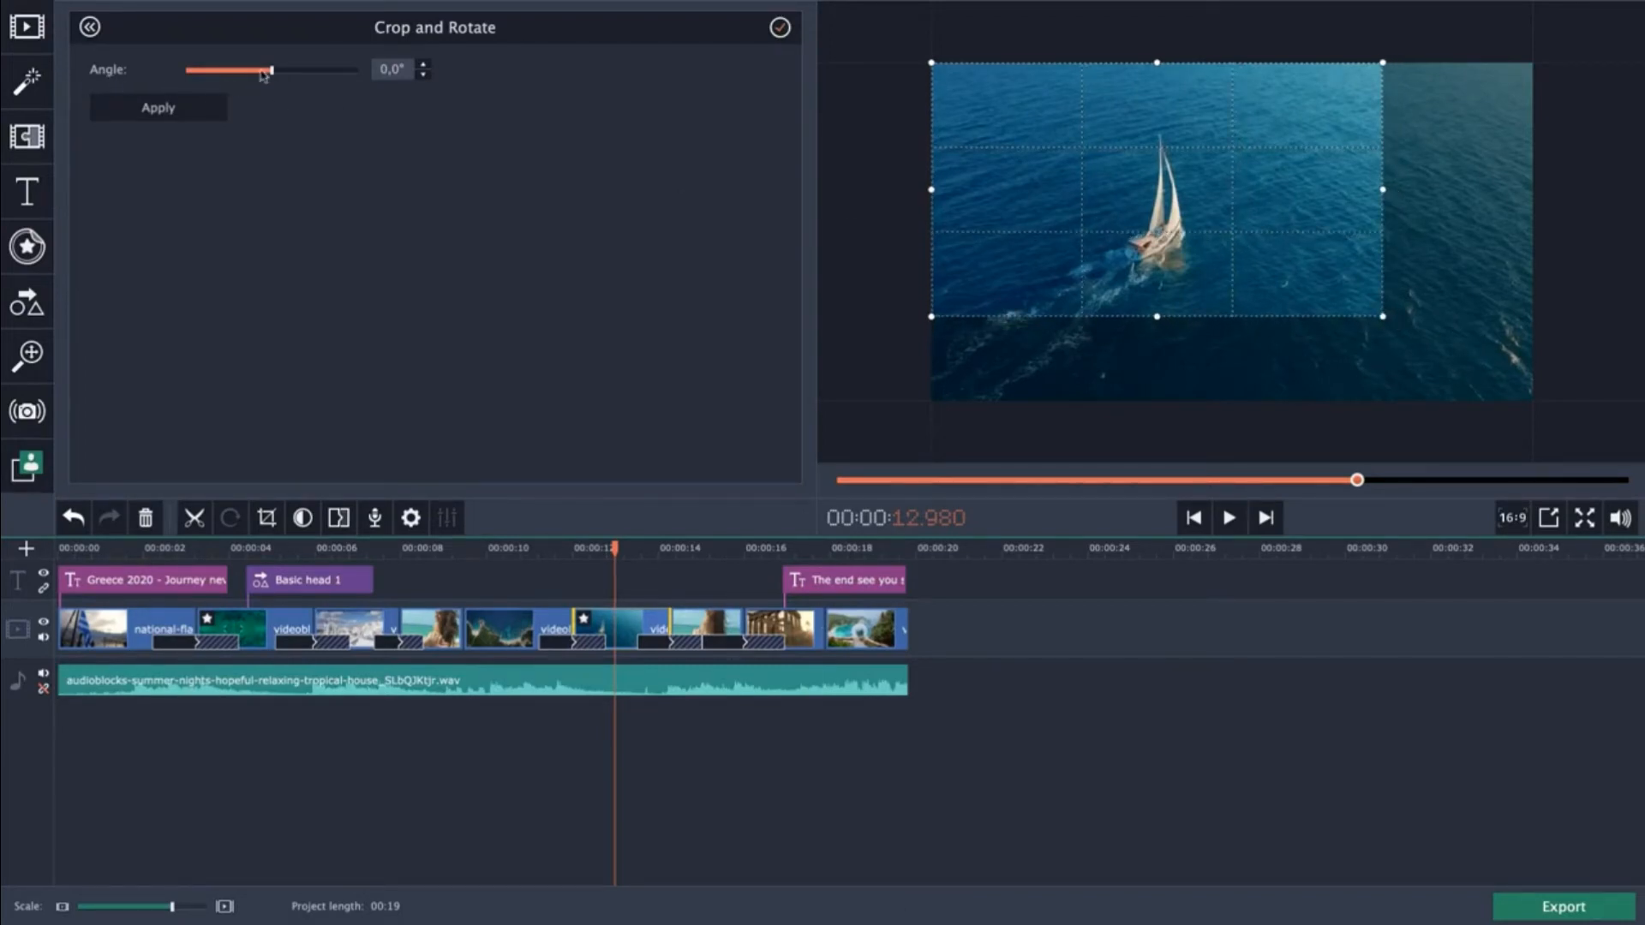
left_click_drag(273, 74, 298, 75)
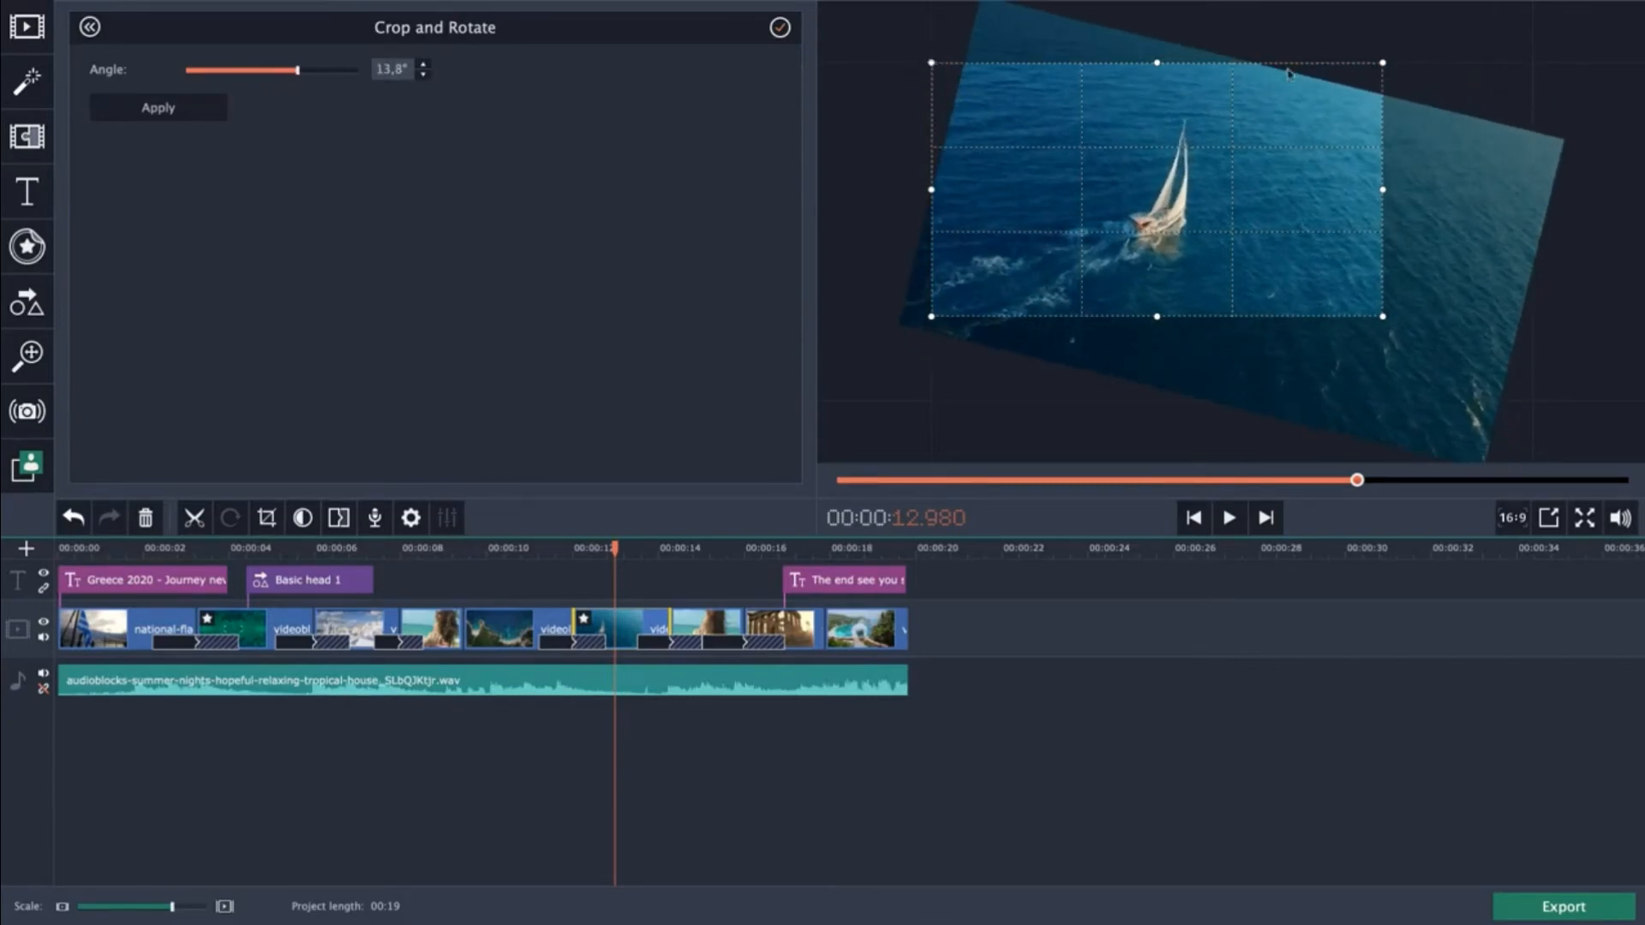
left_click_drag(931, 64, 1042, 136)
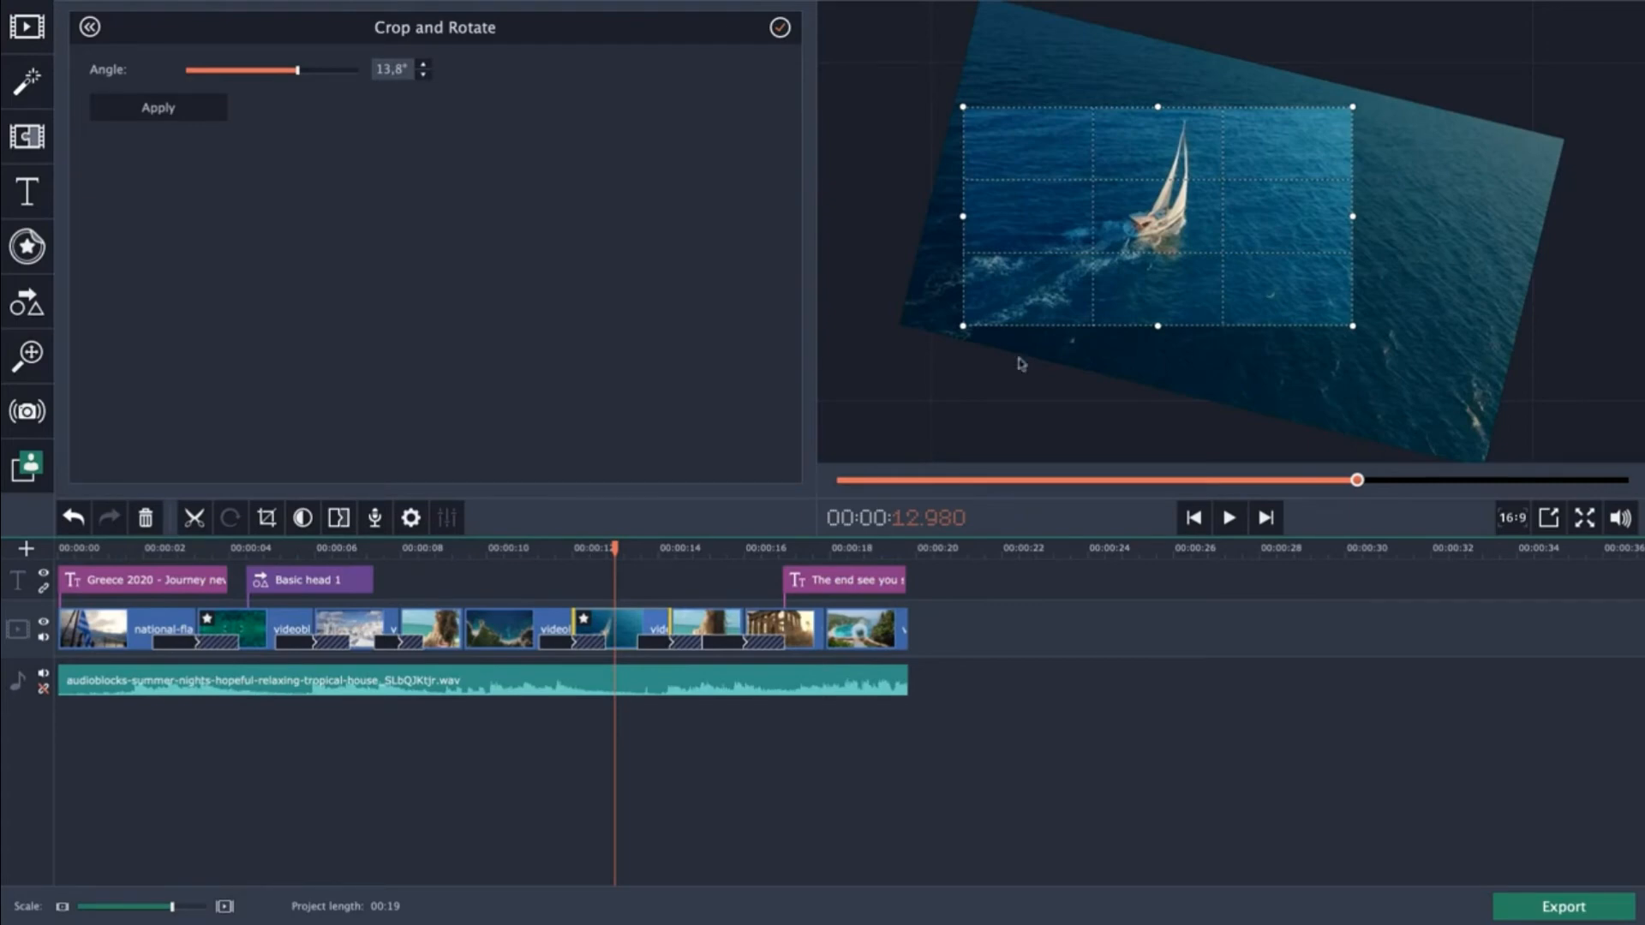
left_click(105, 112)
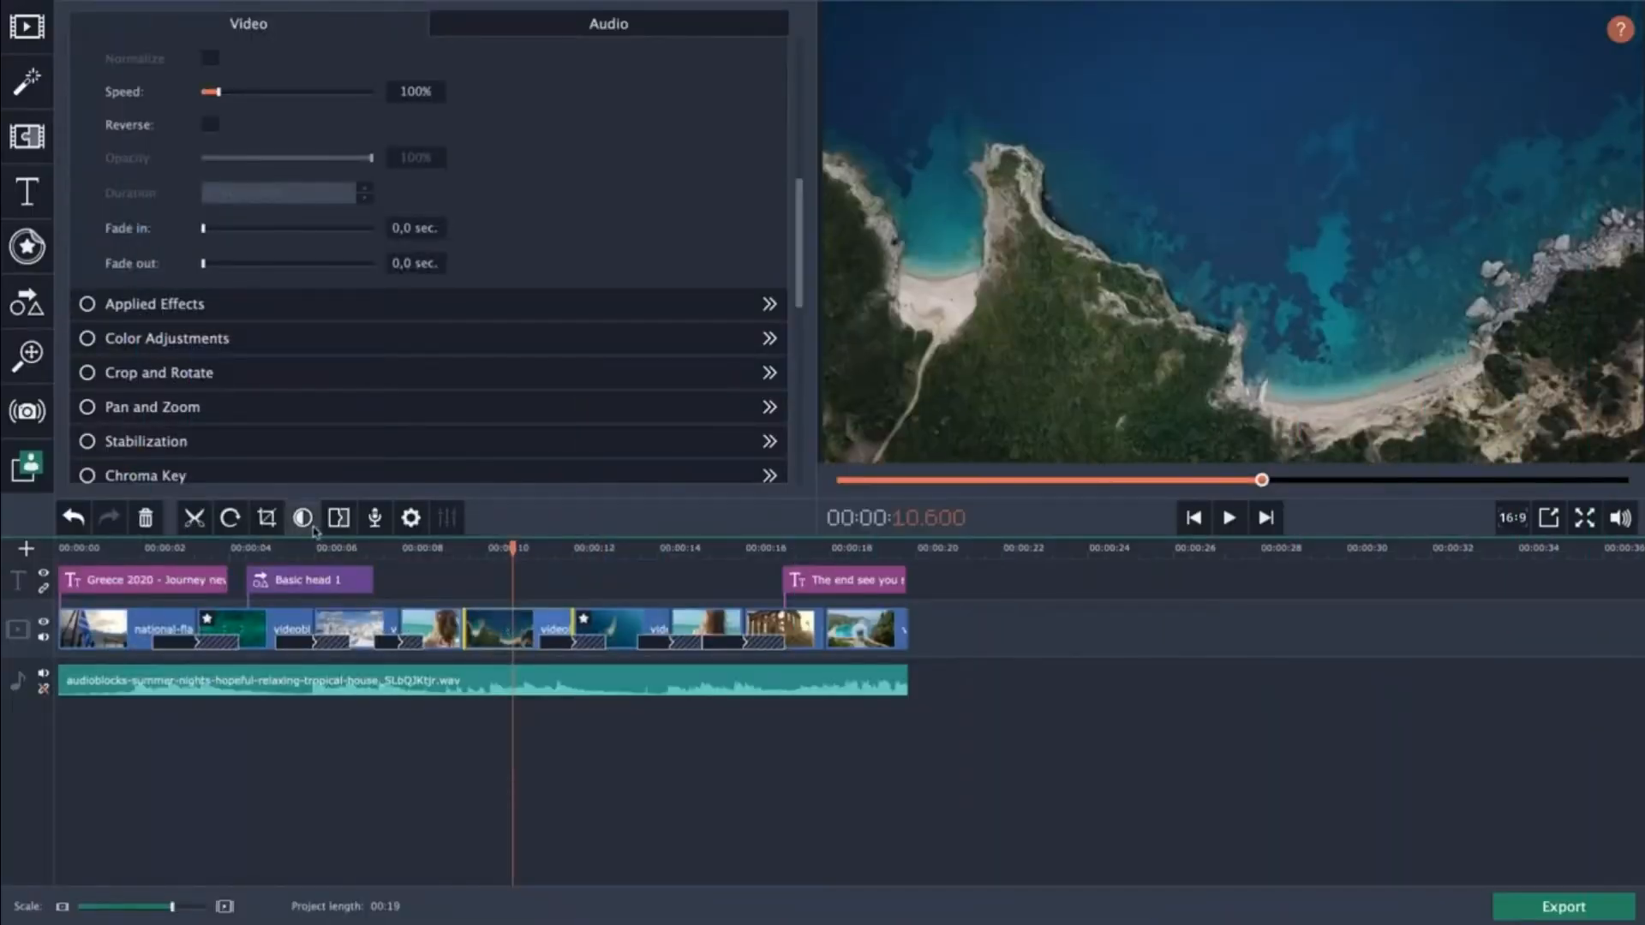
Try Auto Saturation on the aerial coastline clip and undo it.
left_click(310, 524)
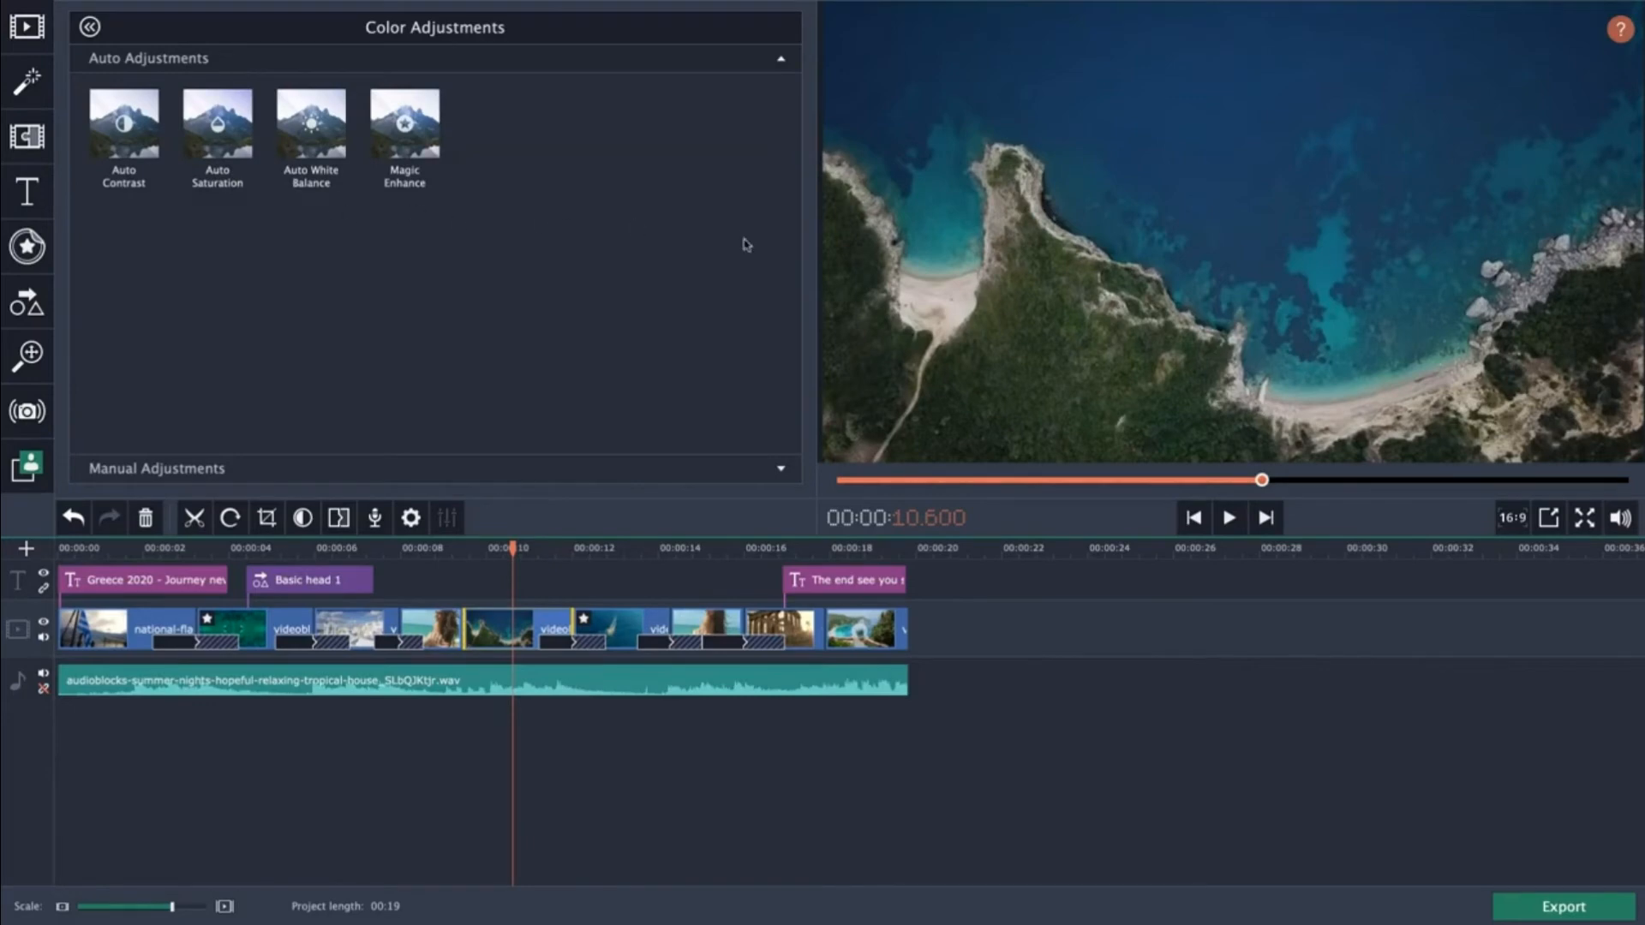
left_click_drag(214, 180, 490, 619)
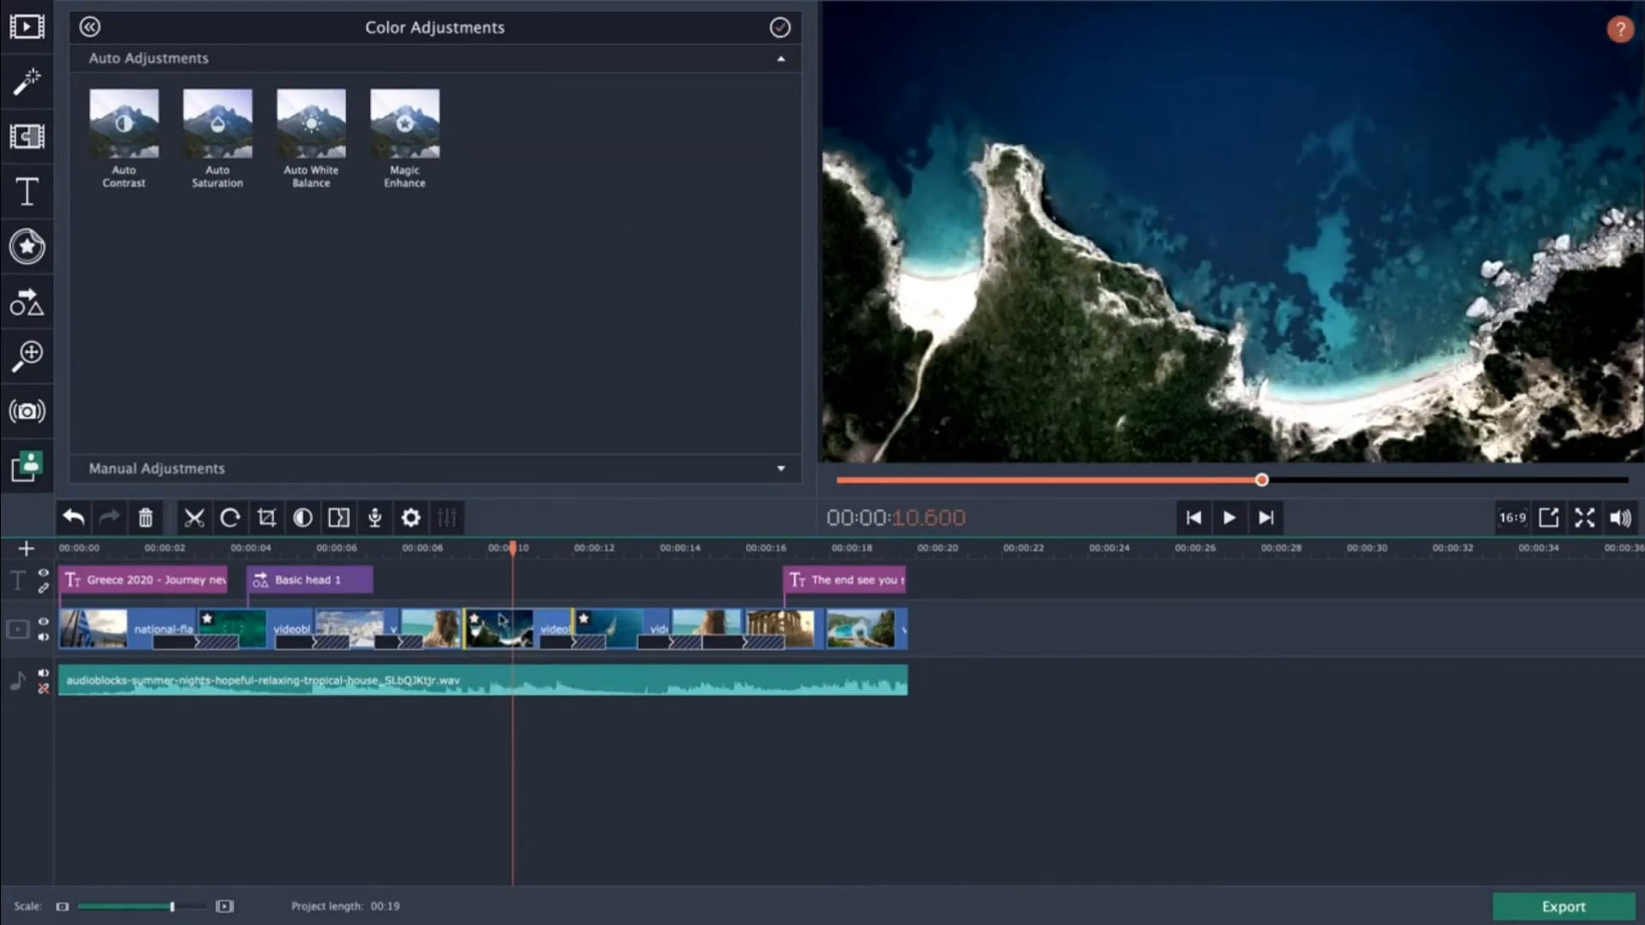
left_click(75, 520)
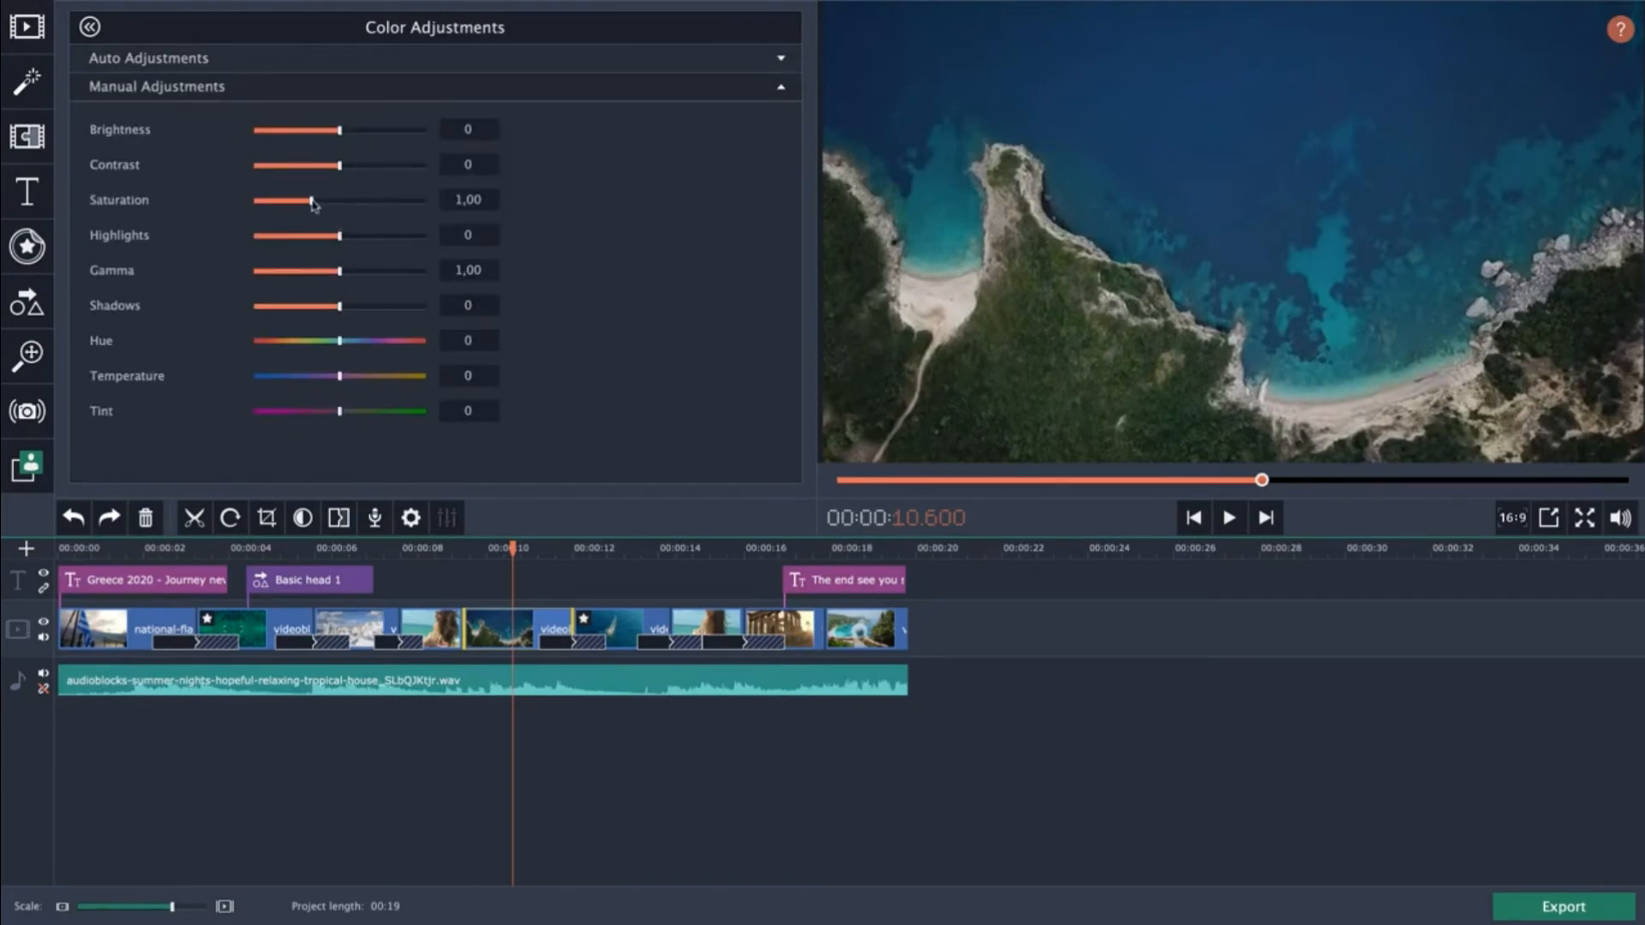
Raise the aerial coastline clip's saturation to 1.87 and lower its shadows to -22.
left_click_drag(313, 203, 350, 206)
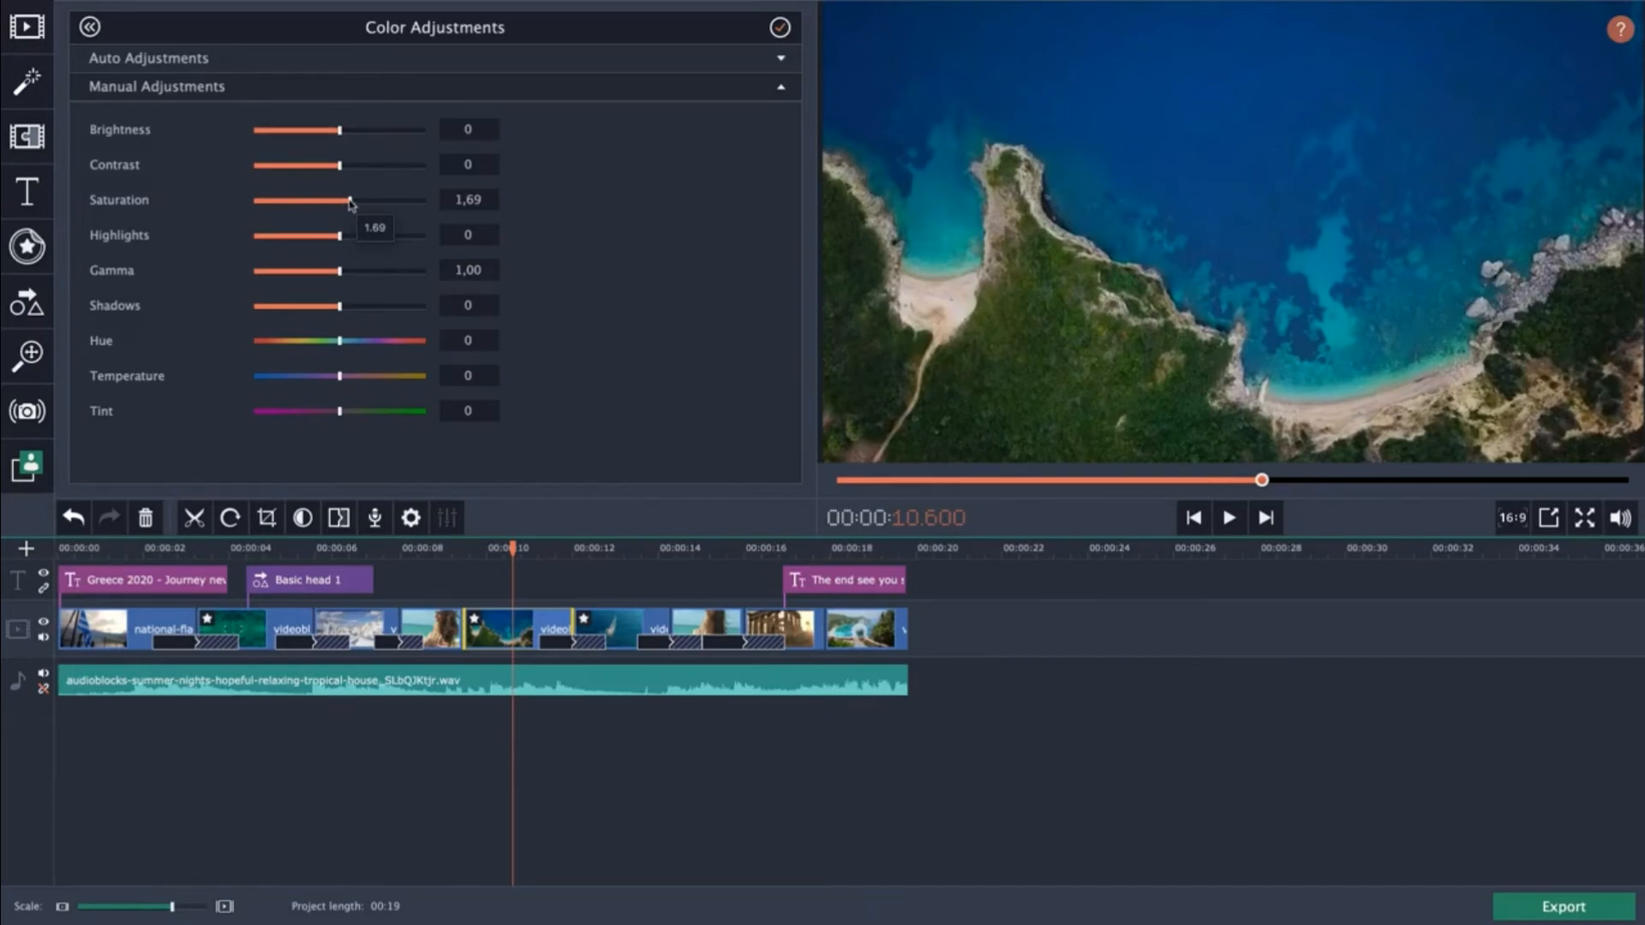
left_click_drag(350, 203, 360, 208)
left_click_drag(342, 310, 396, 314)
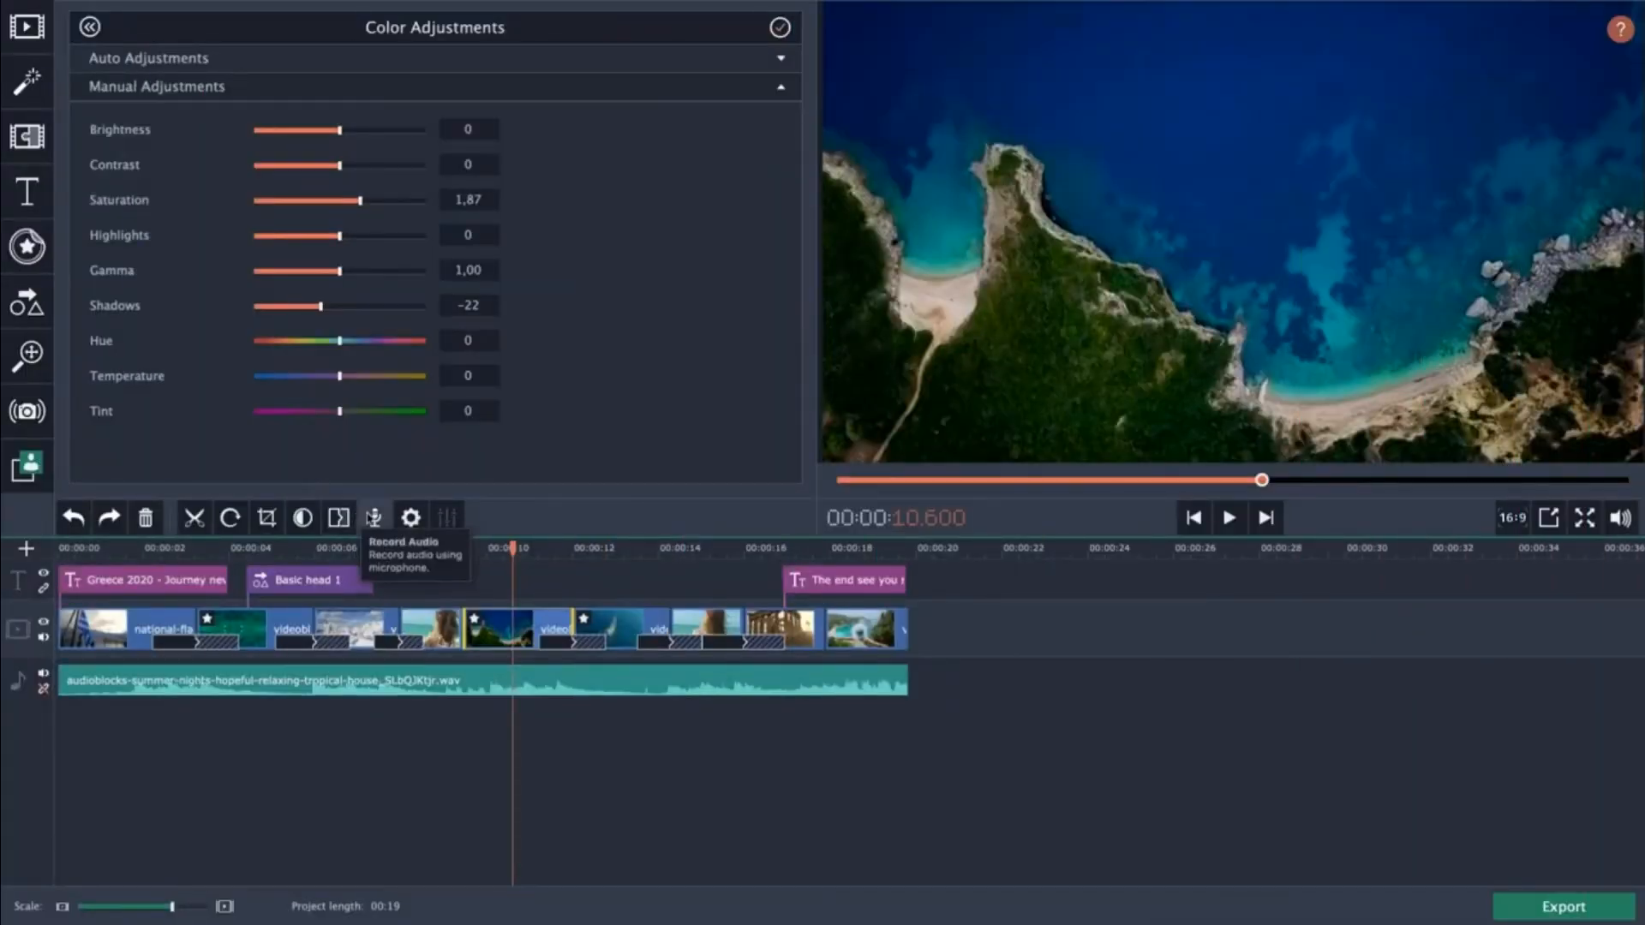
Open audio recording at about 3.9 seconds and select the Yeti Stereo Microphone as the audio device.
left_click(239, 550)
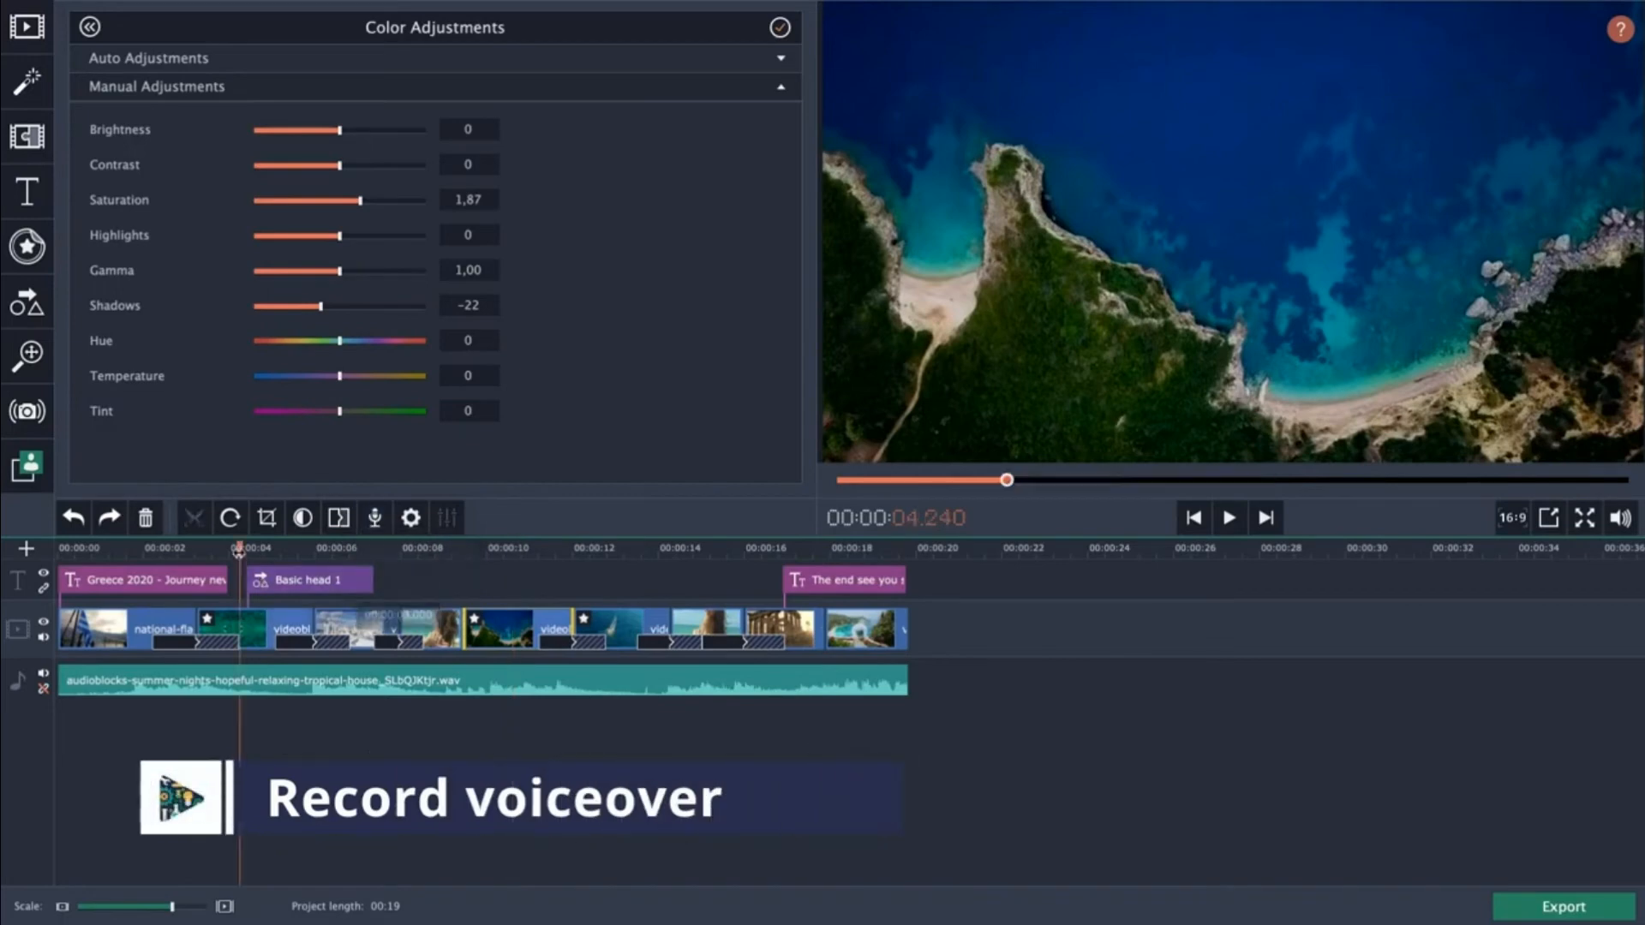
left_click_drag(239, 551, 230, 551)
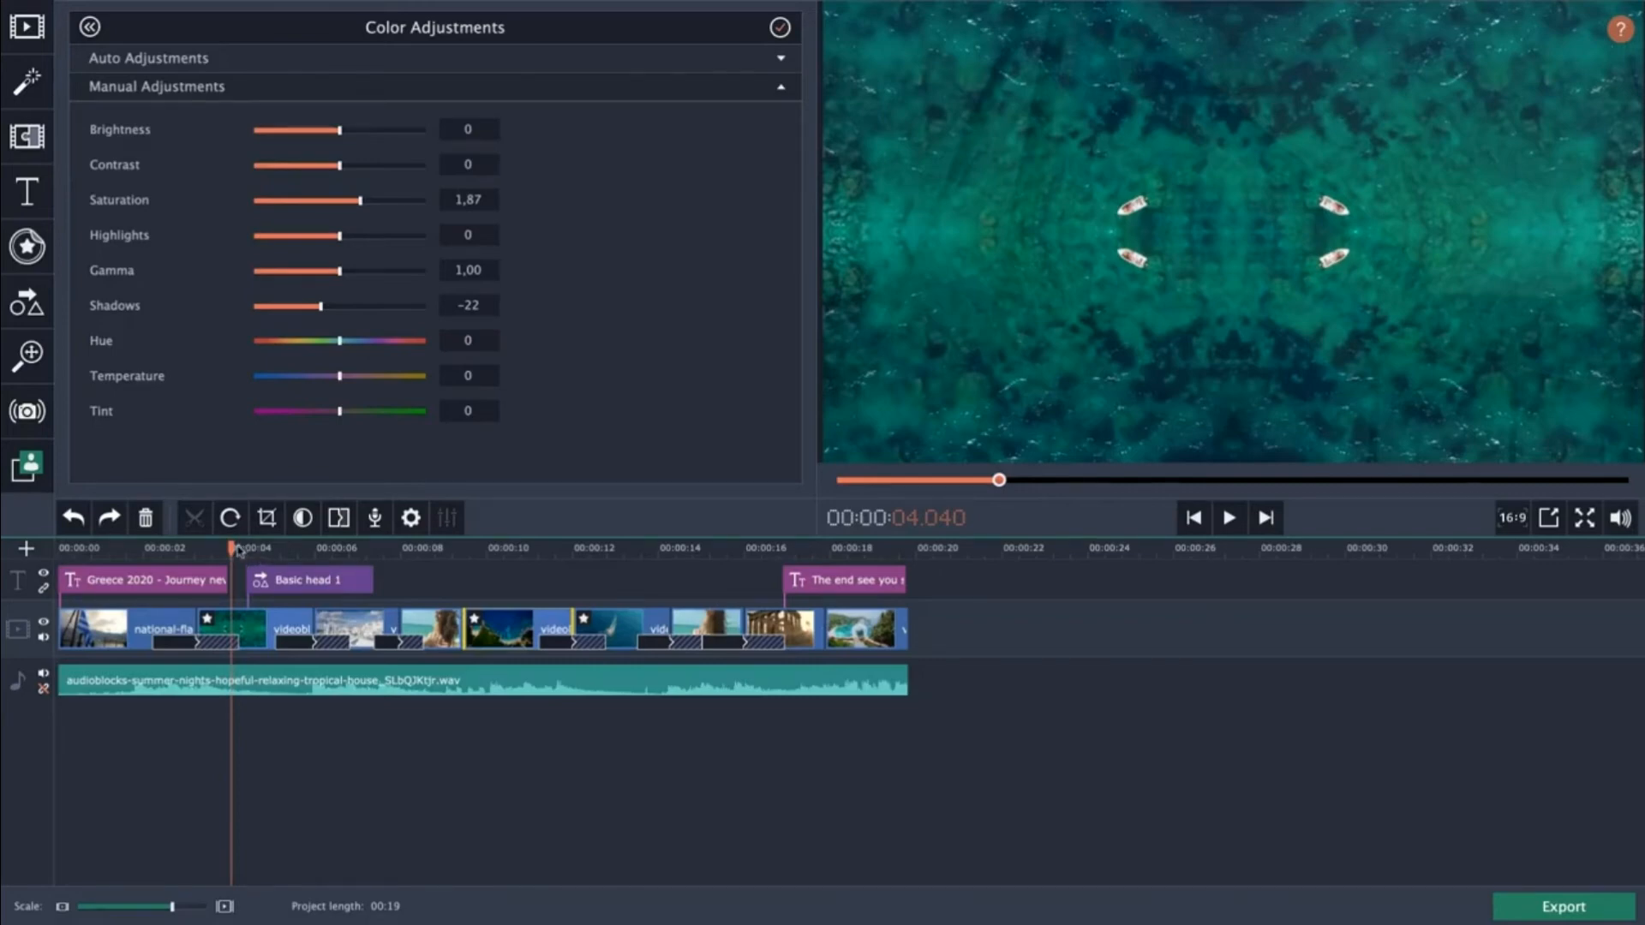
left_click(226, 549)
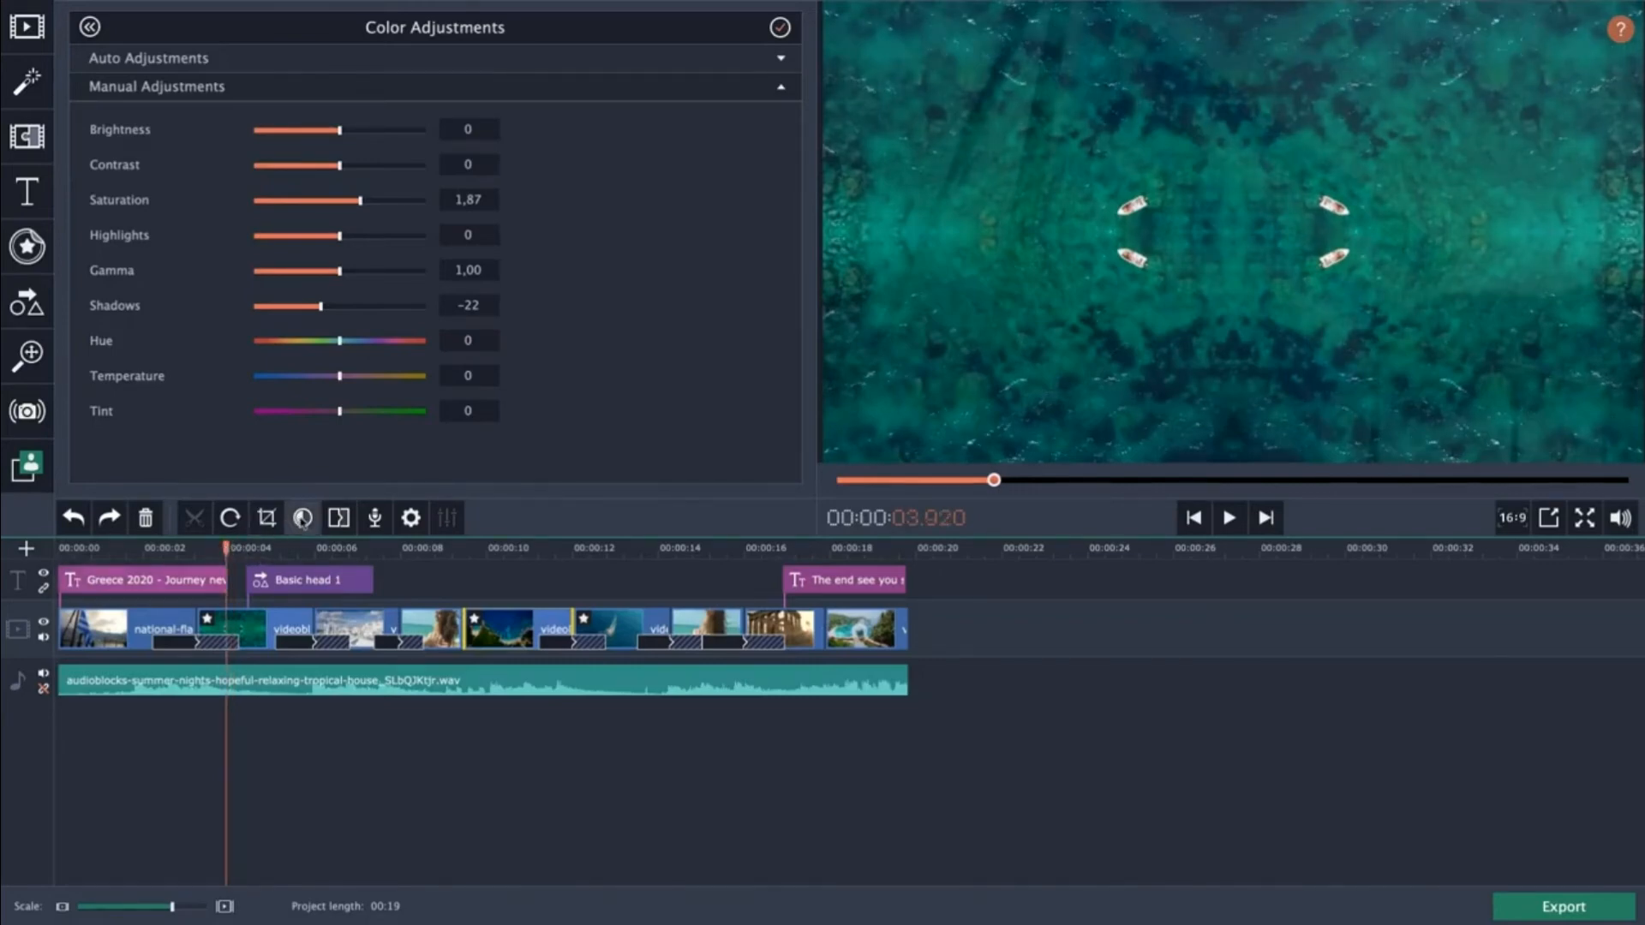
left_click(374, 518)
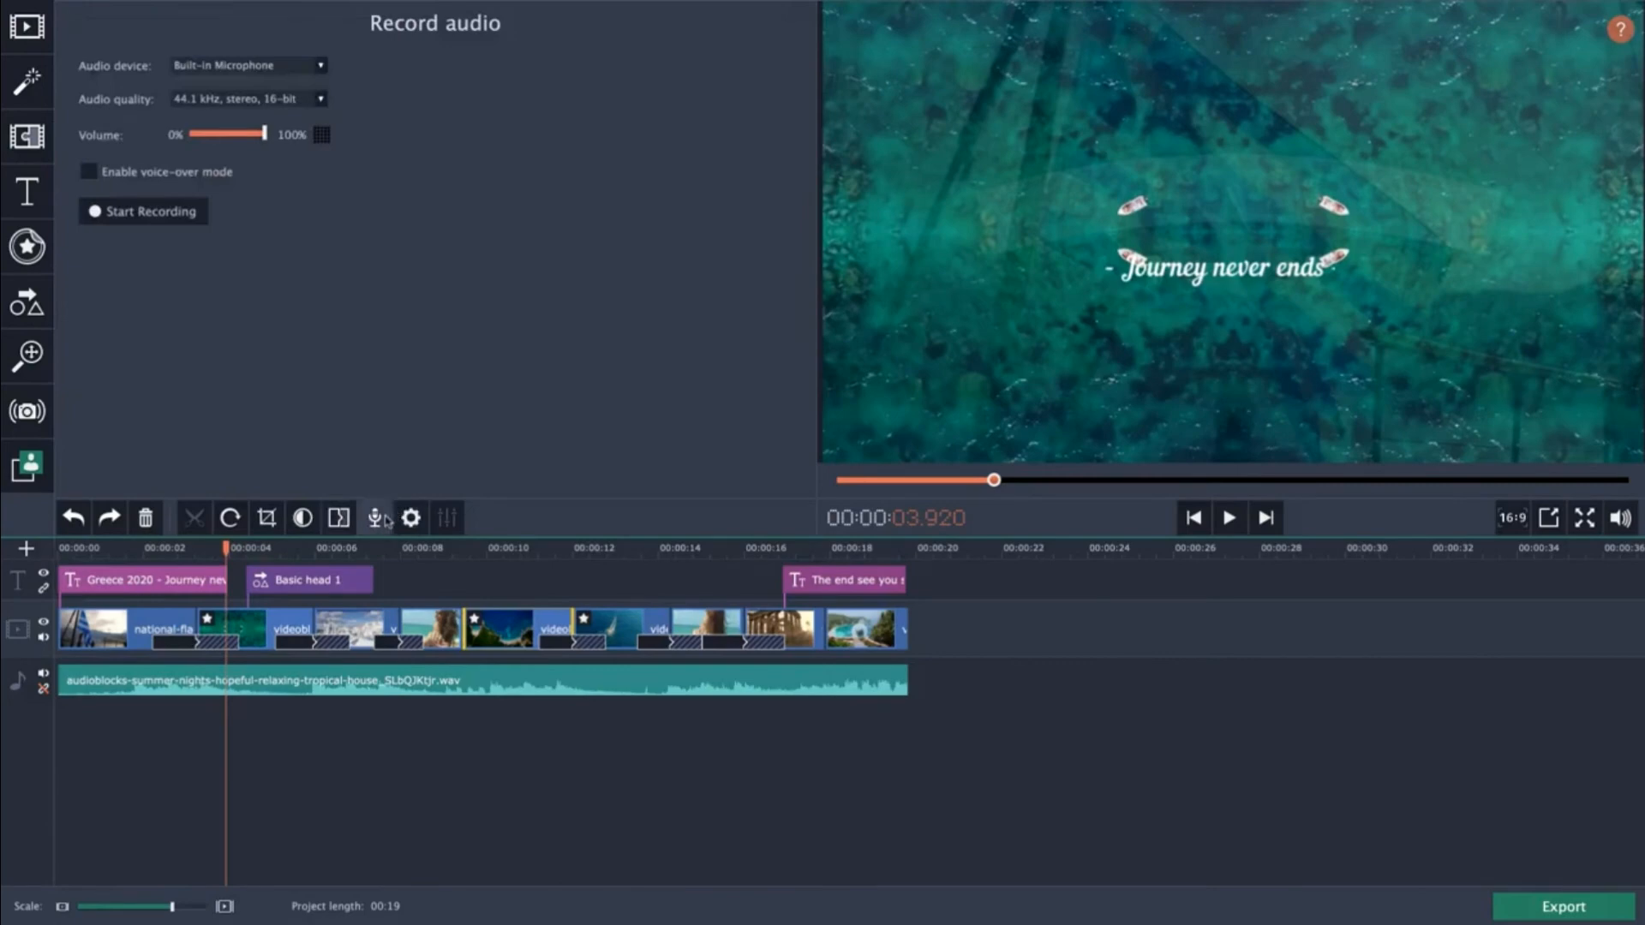
left_click(238, 64)
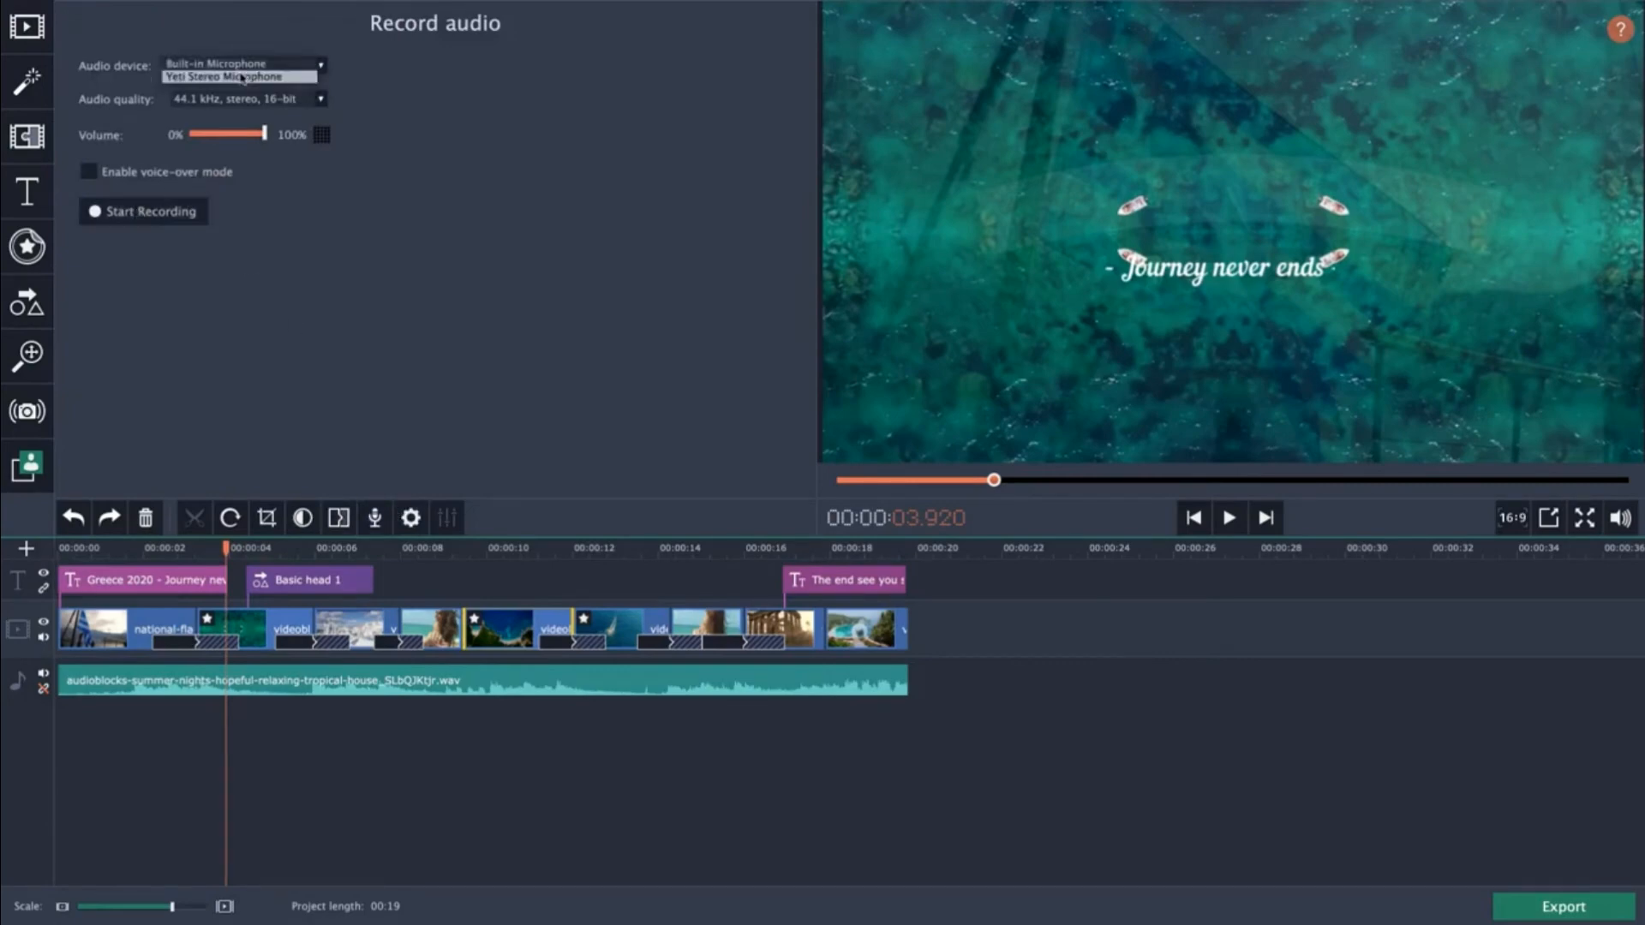
left_click(242, 77)
Record a short voiceover clip and delete it from the timeline.
left_click(165, 211)
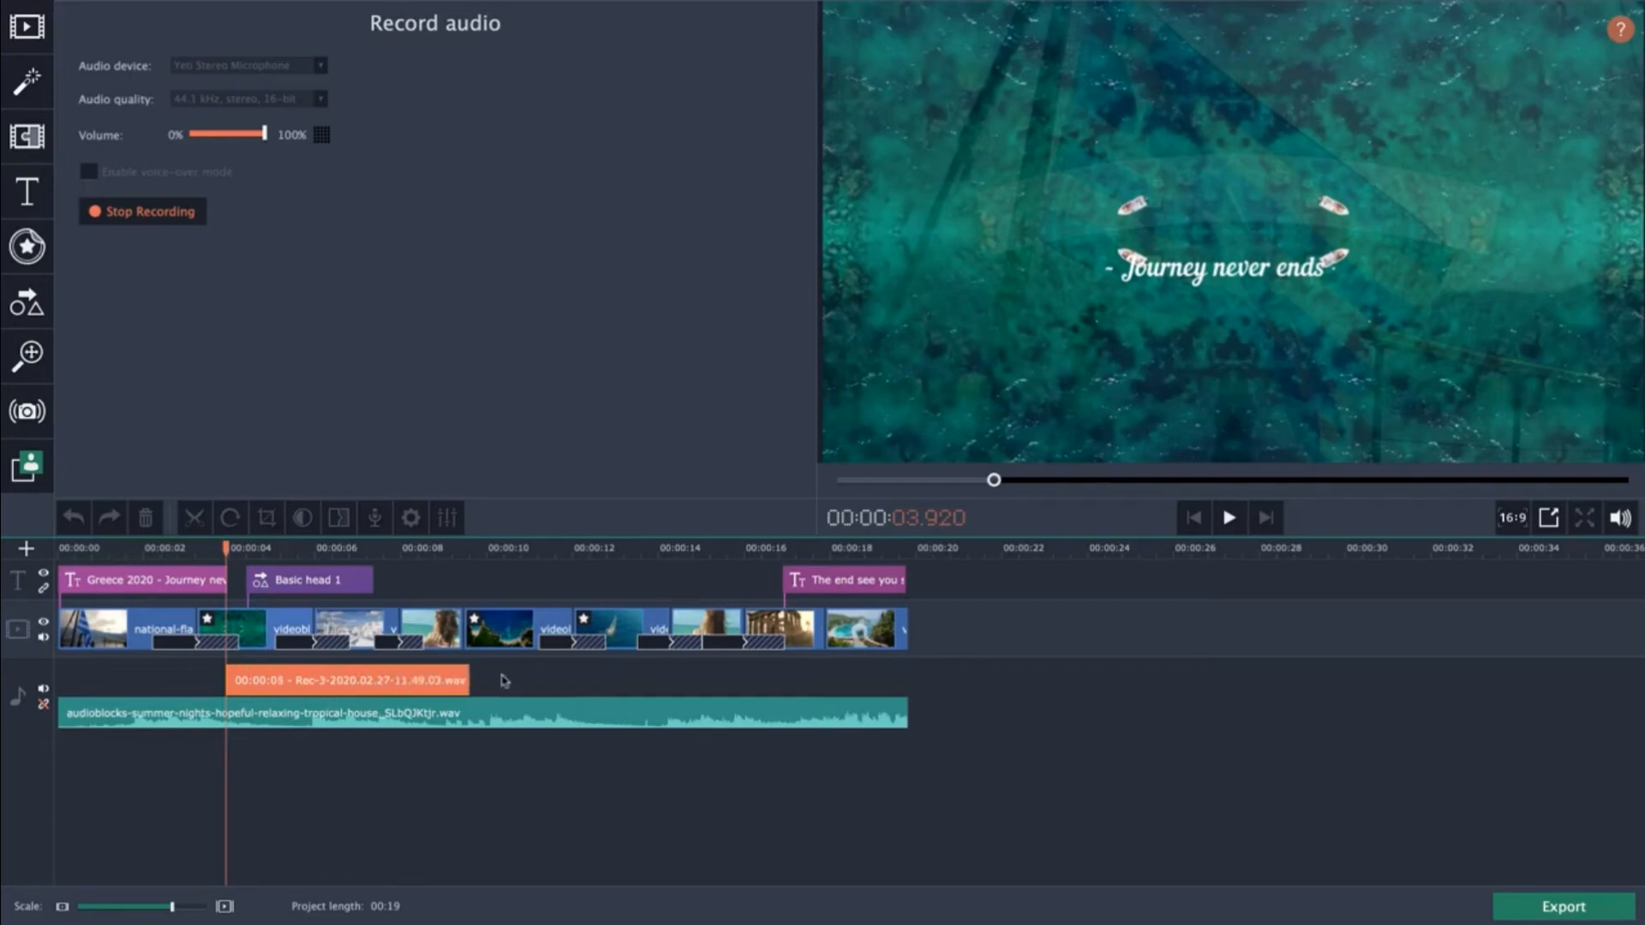
left_click(157, 214)
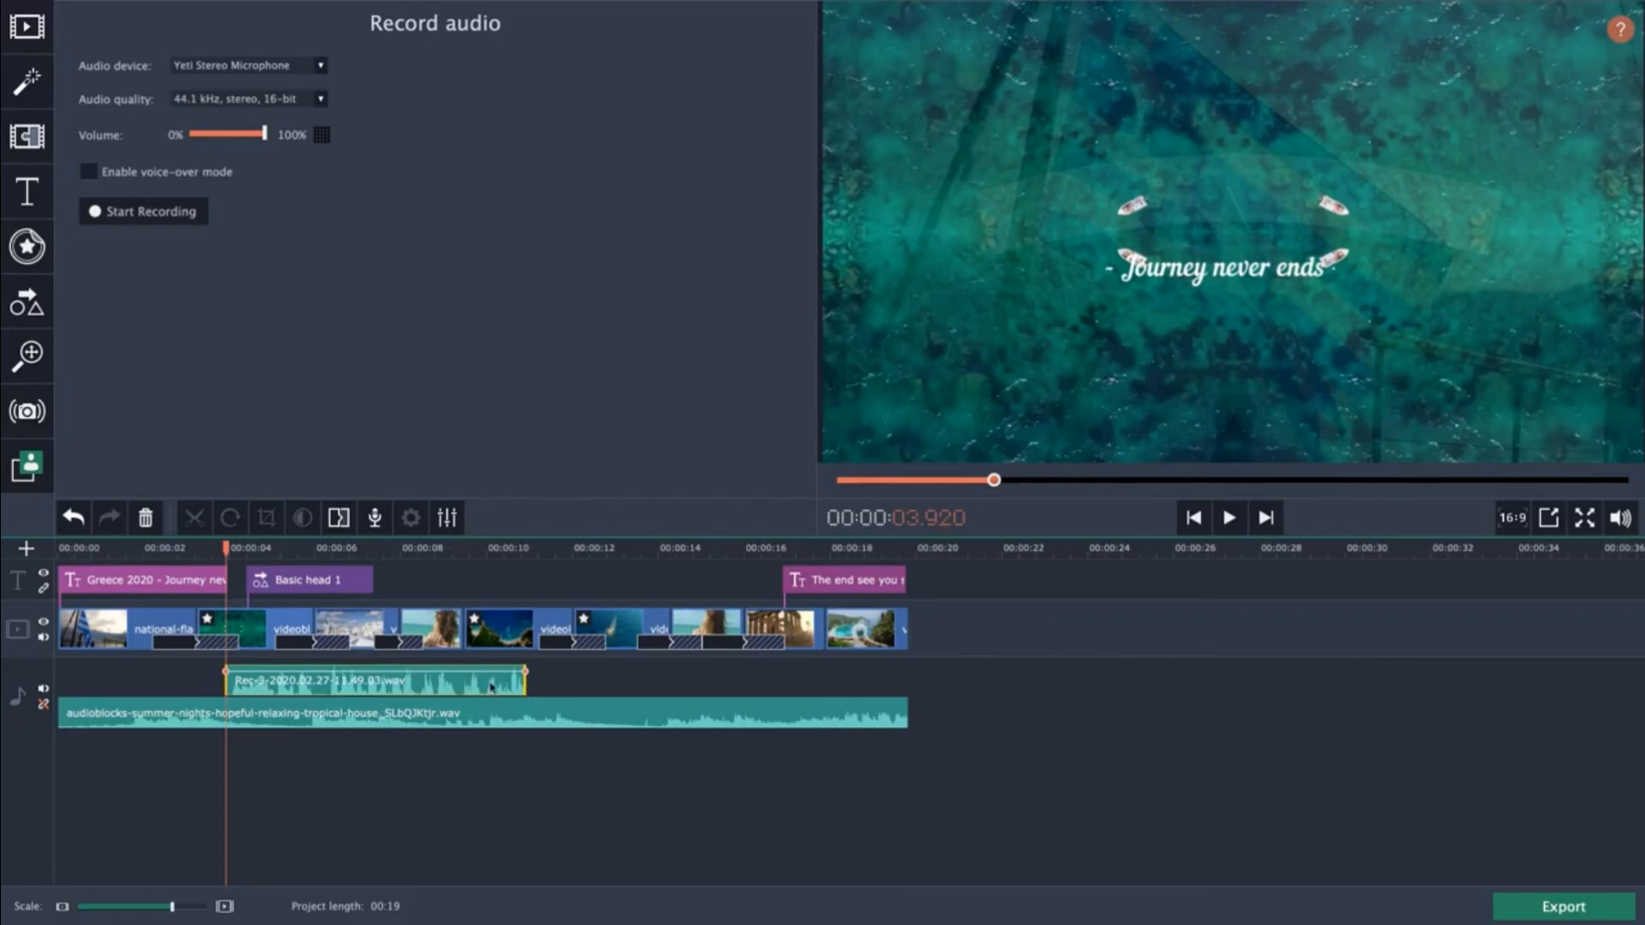
right_click(459, 690)
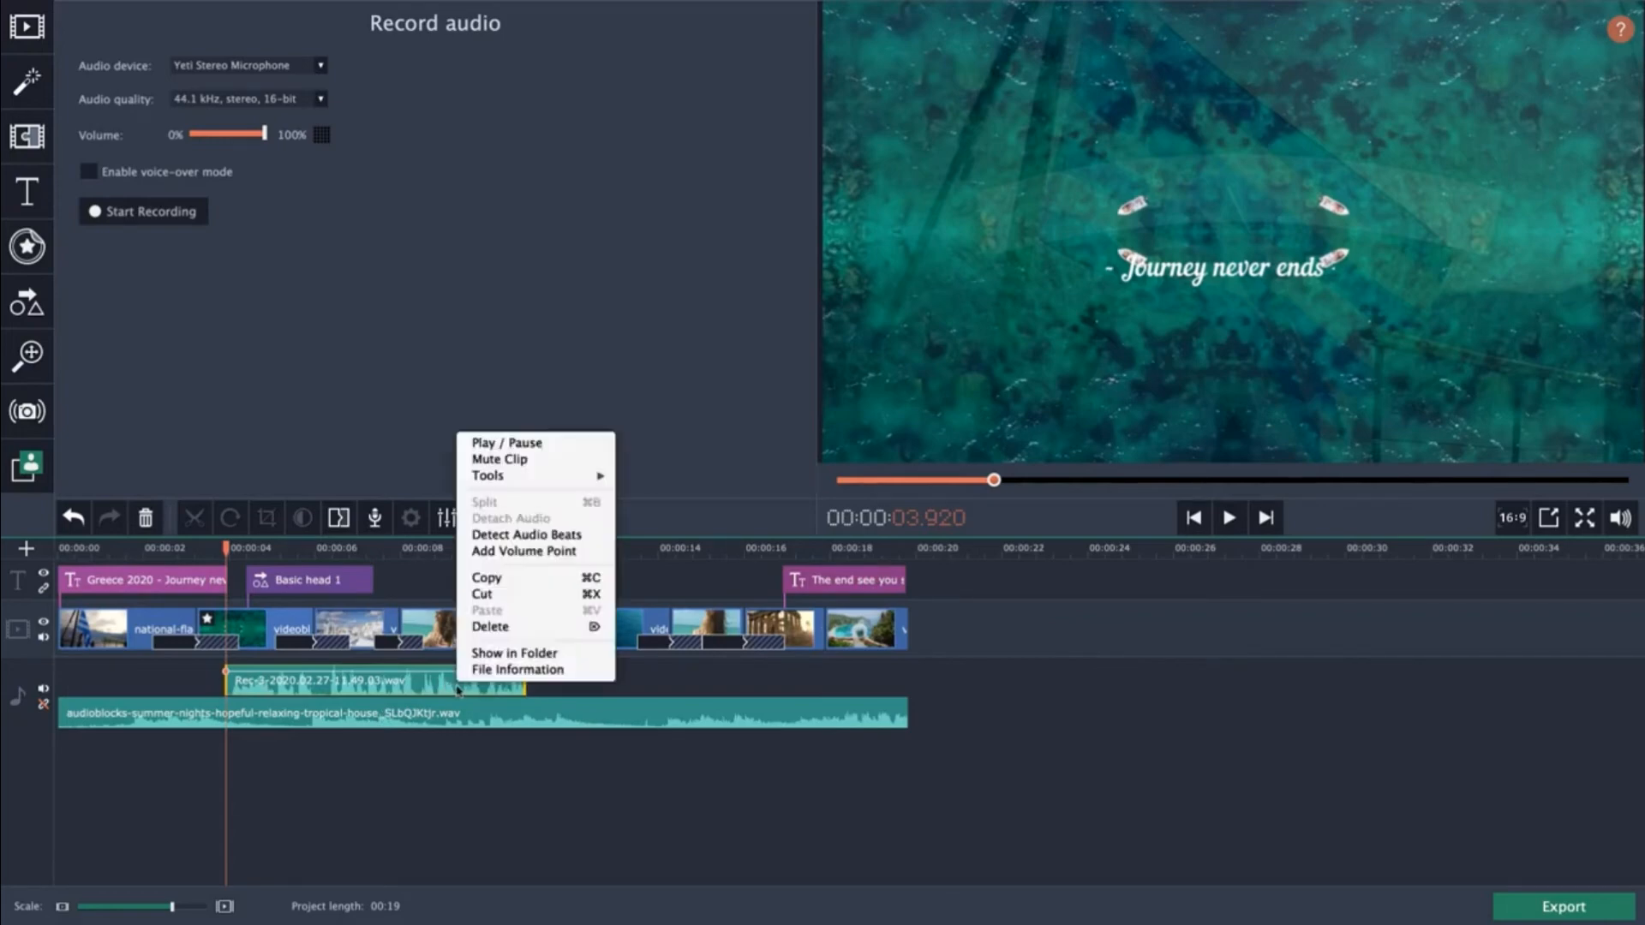
left_click(529, 628)
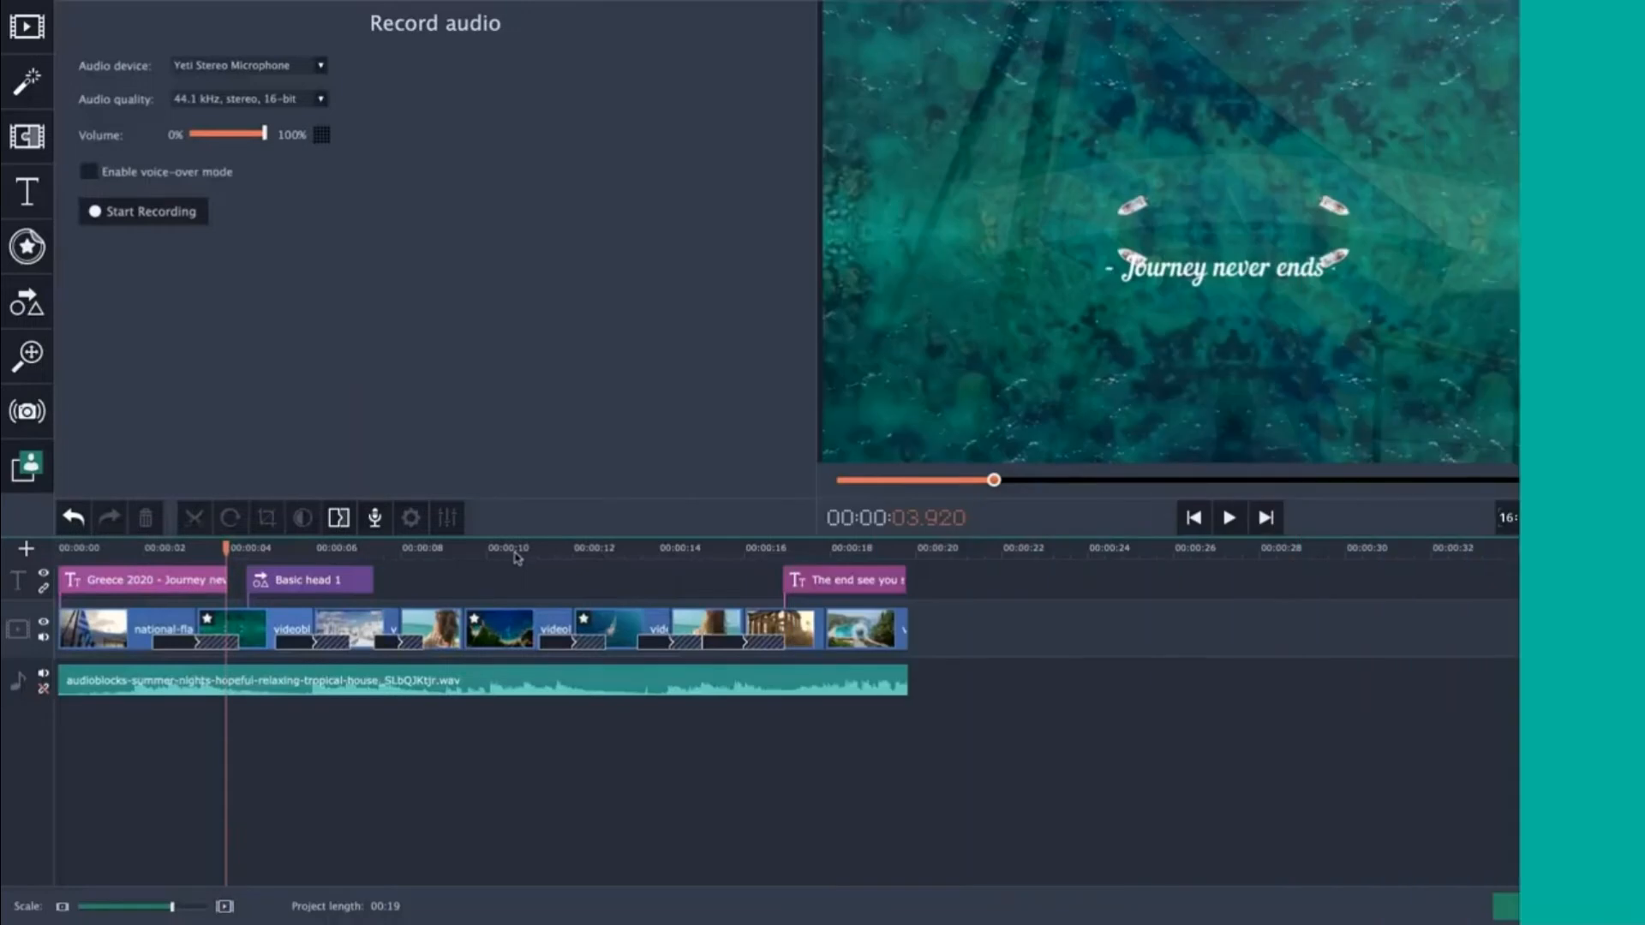
Open the aerial coastline clip's properties to review its applied adjustments.
left_click(516, 642)
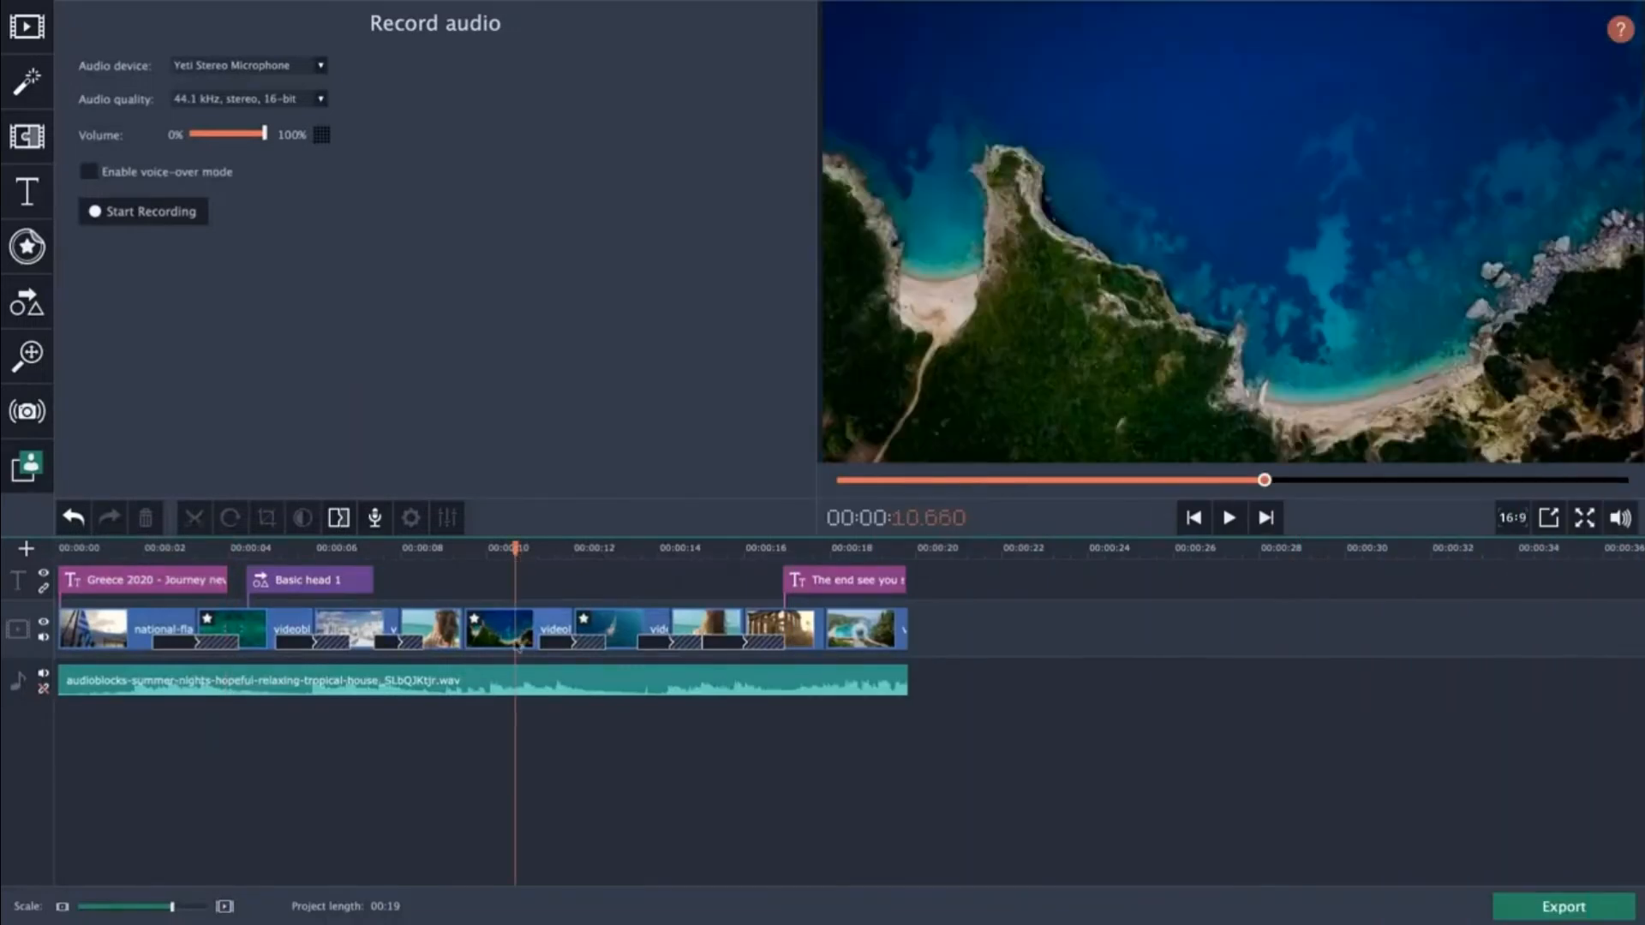
left_click(509, 638)
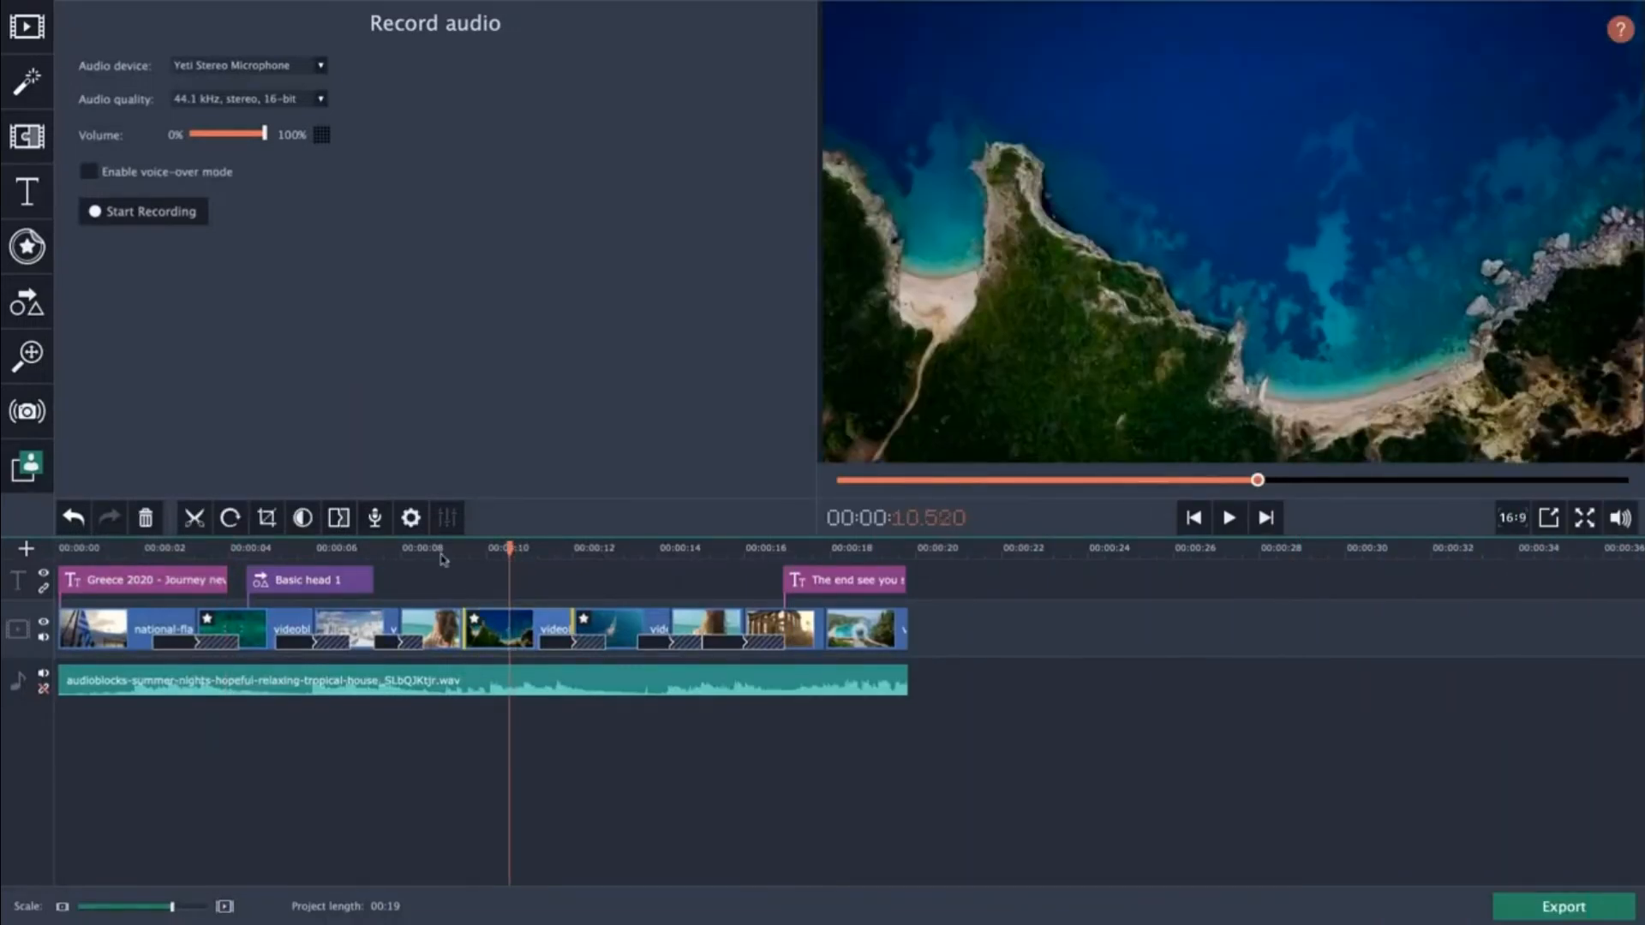
left_click(410, 519)
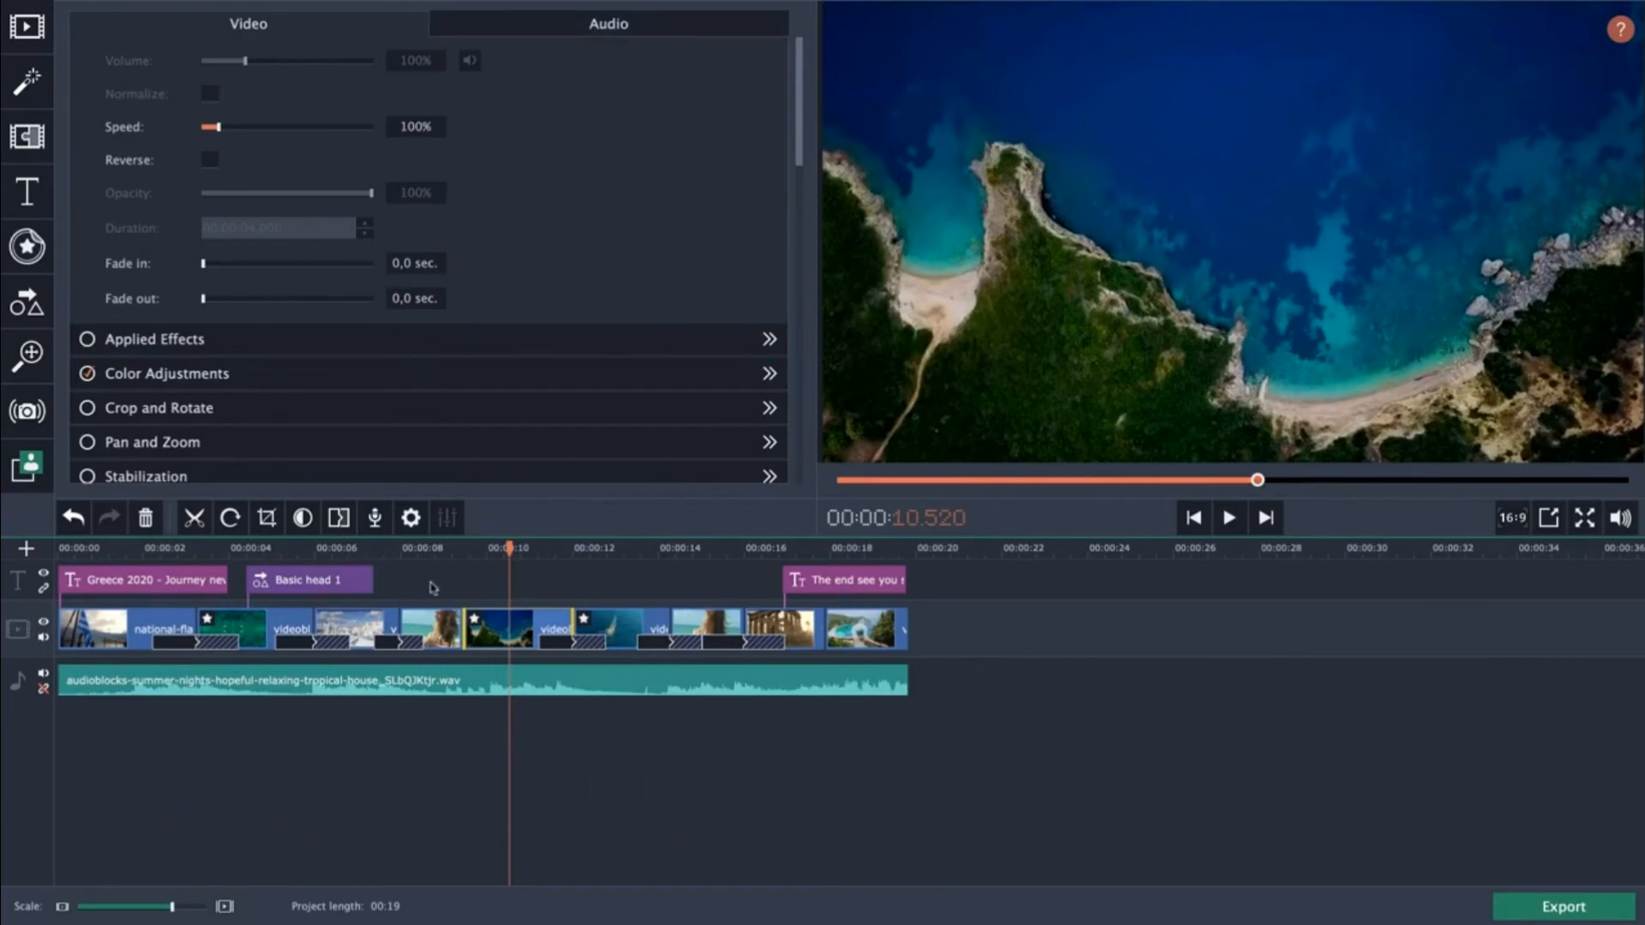
Delete the arrow callout placed over the Santorini clip.
left_click_drag(342, 552, 330, 551)
left_click(352, 622)
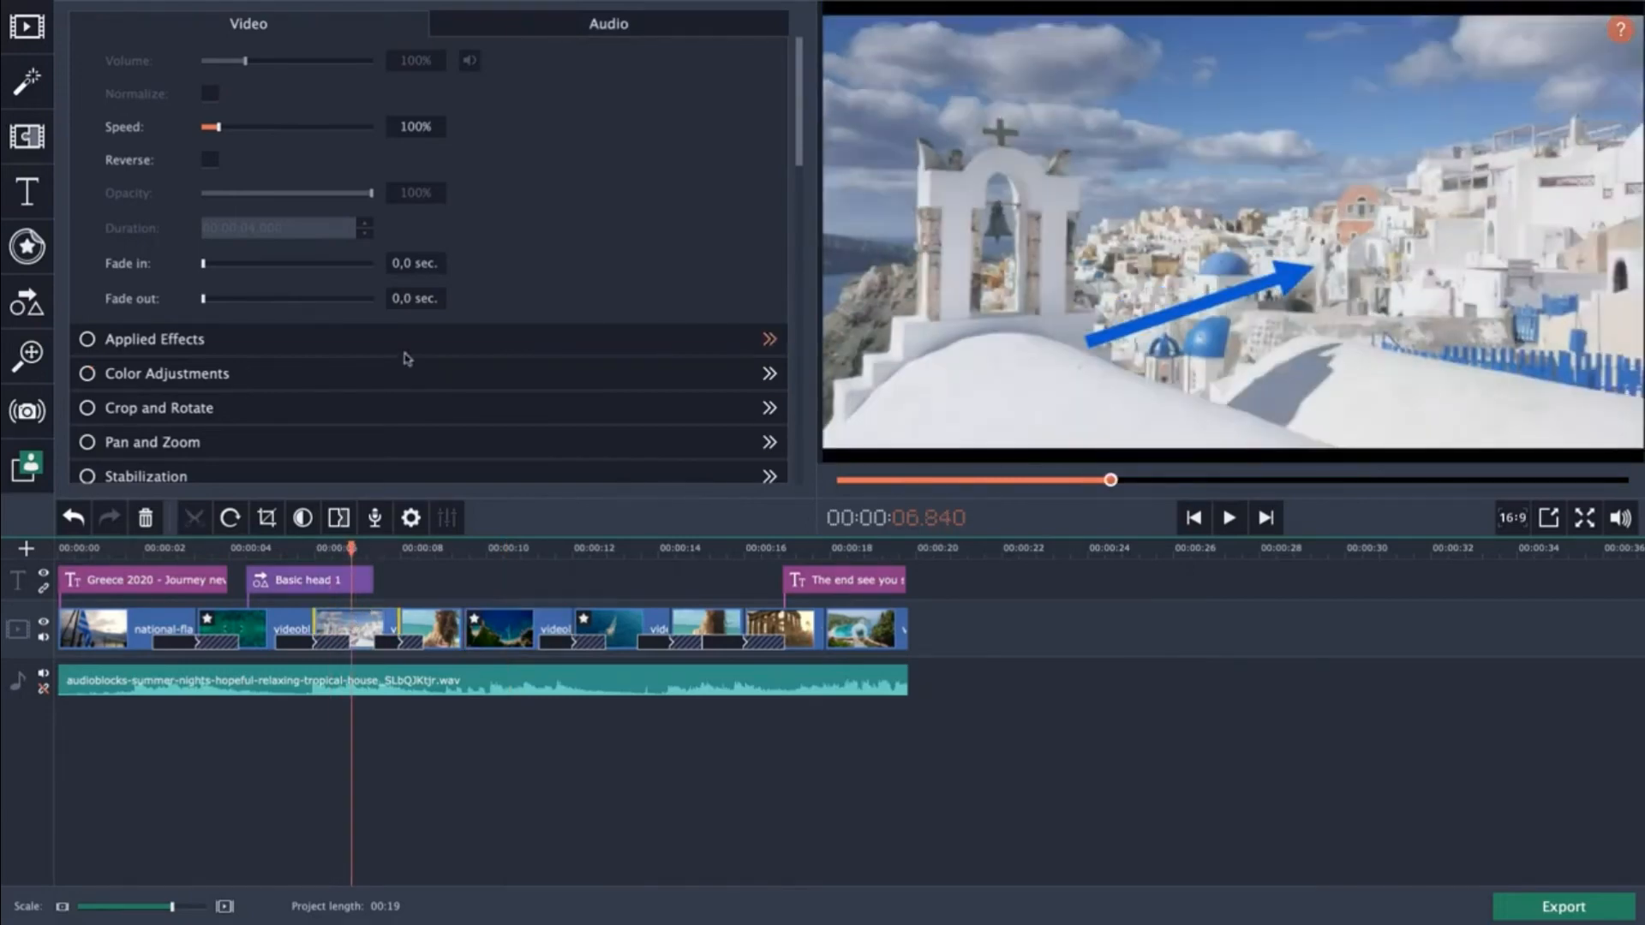
left_click(292, 584)
right_click(292, 583)
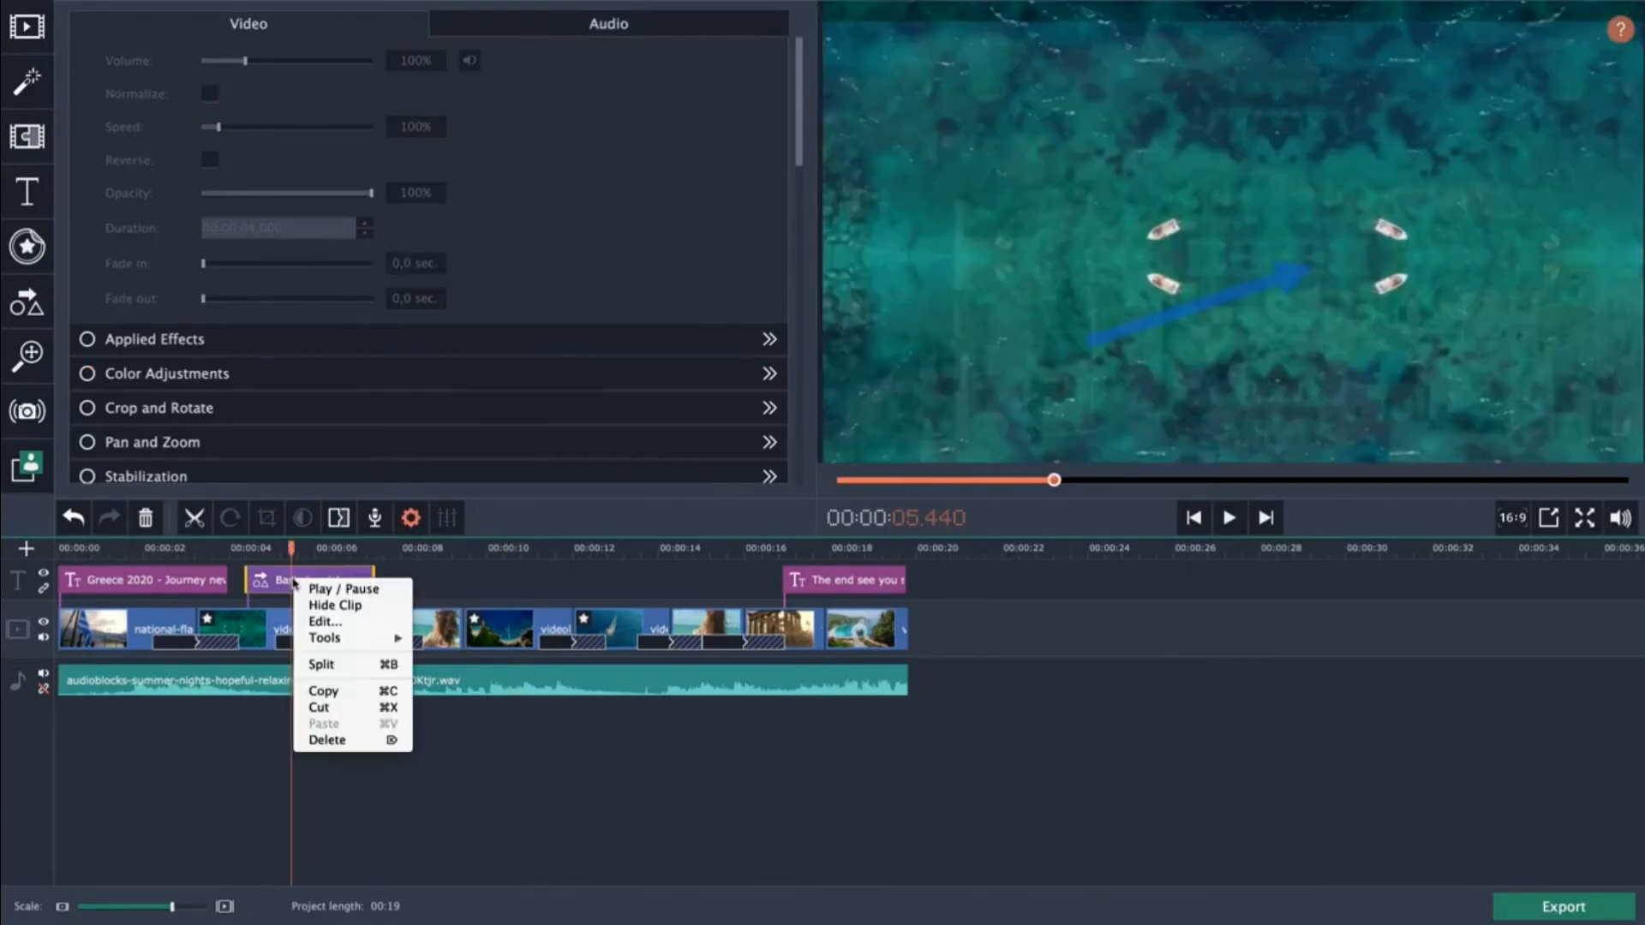
left_click(324, 740)
Set the Santorini clip's playback speed to 210%.
left_click(357, 624)
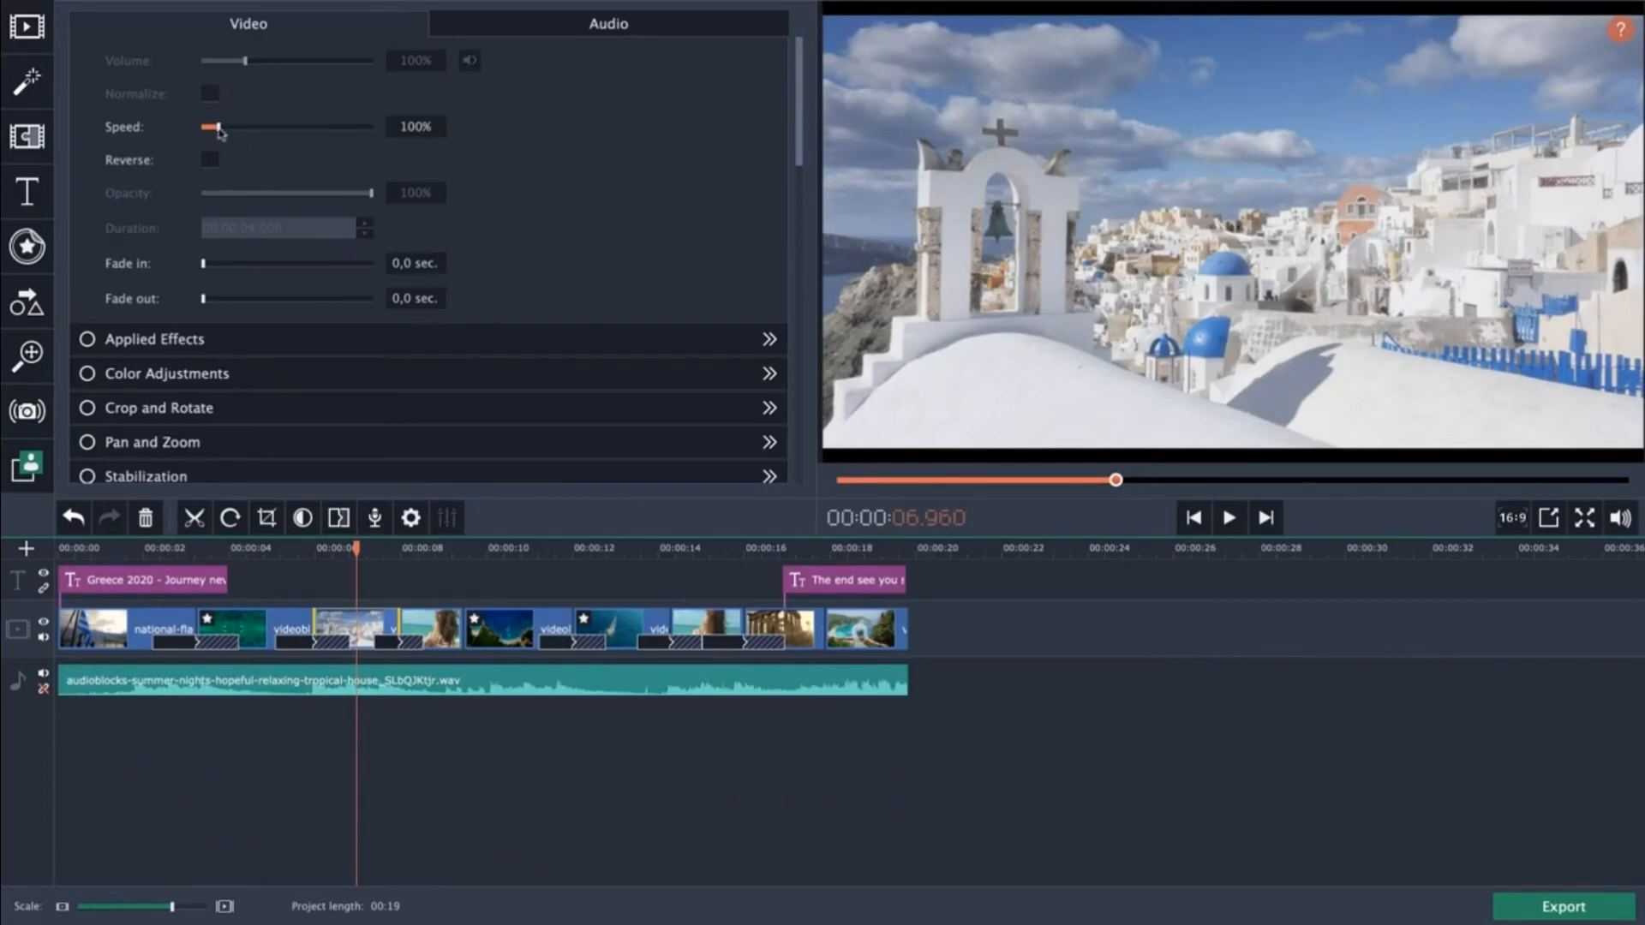
left_click_drag(219, 128, 238, 133)
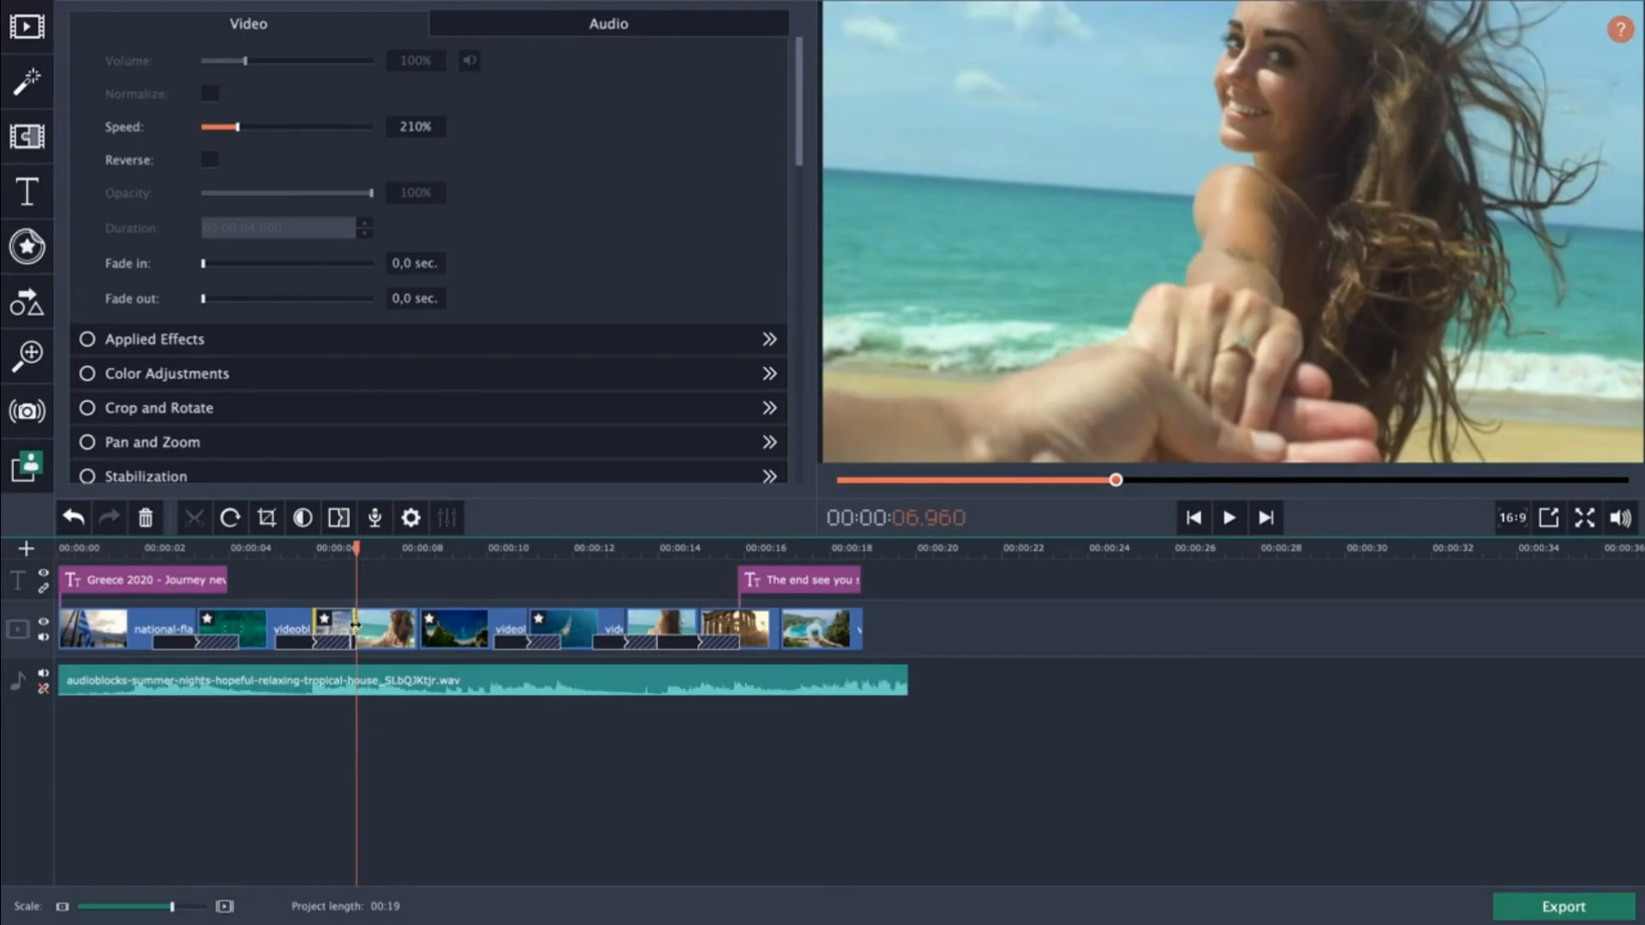
Extend the sped-up Santorini clip so it ends at about 8 seconds.
left_click_drag(353, 628, 423, 630)
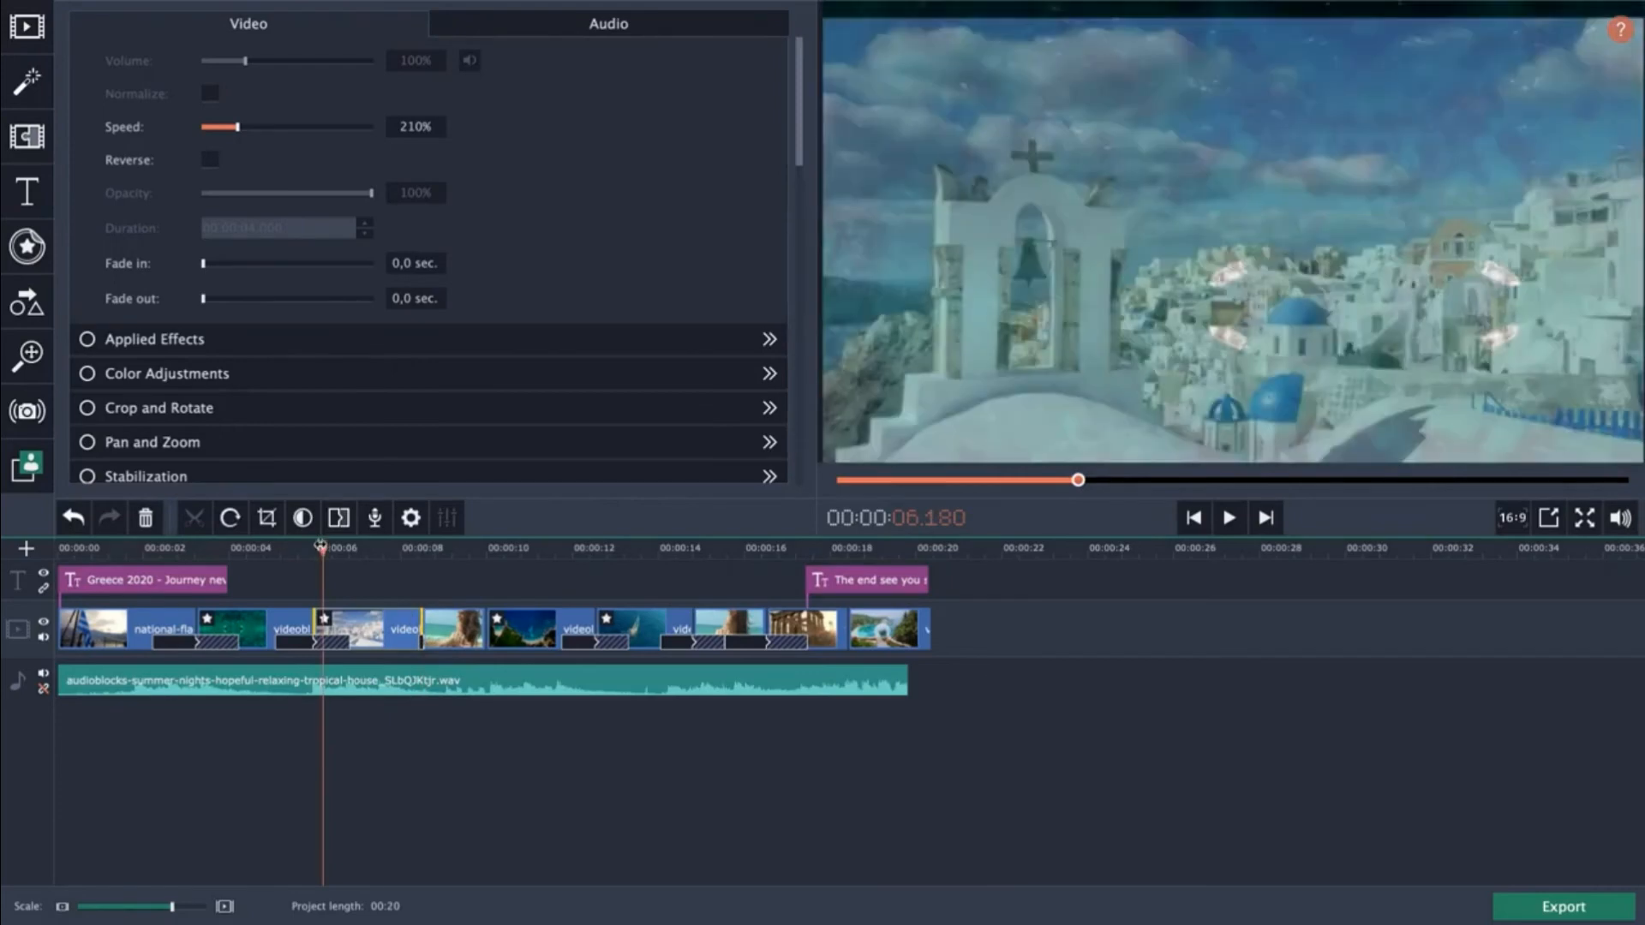
Play back the Santorini section of the timeline to review it.
key("space")
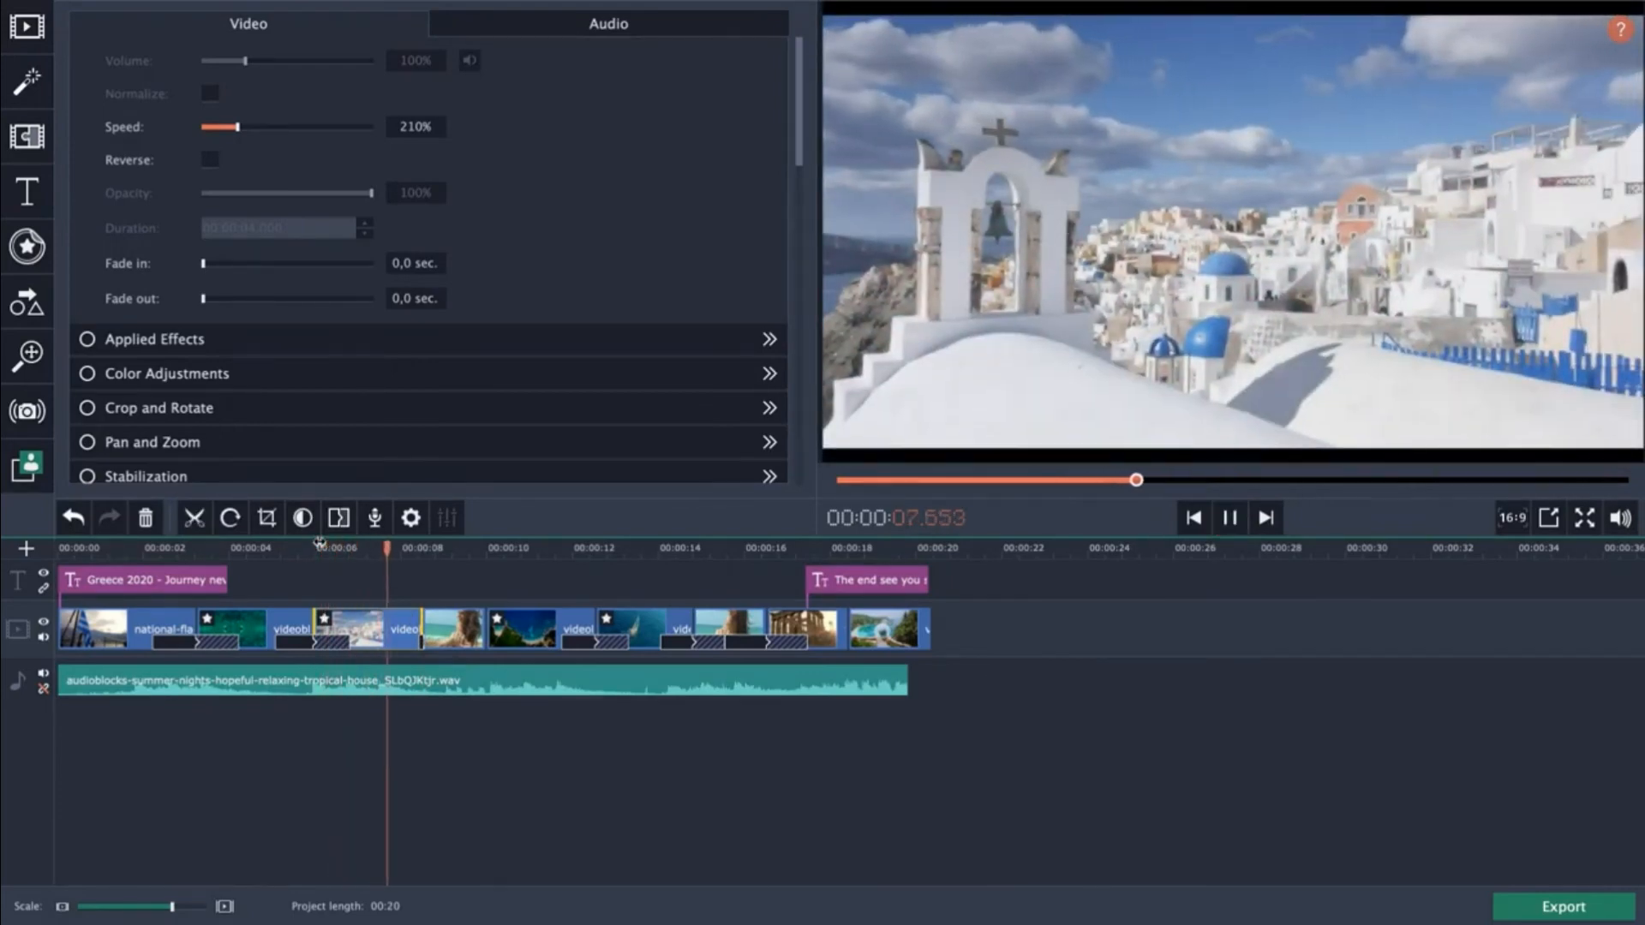
key("space")
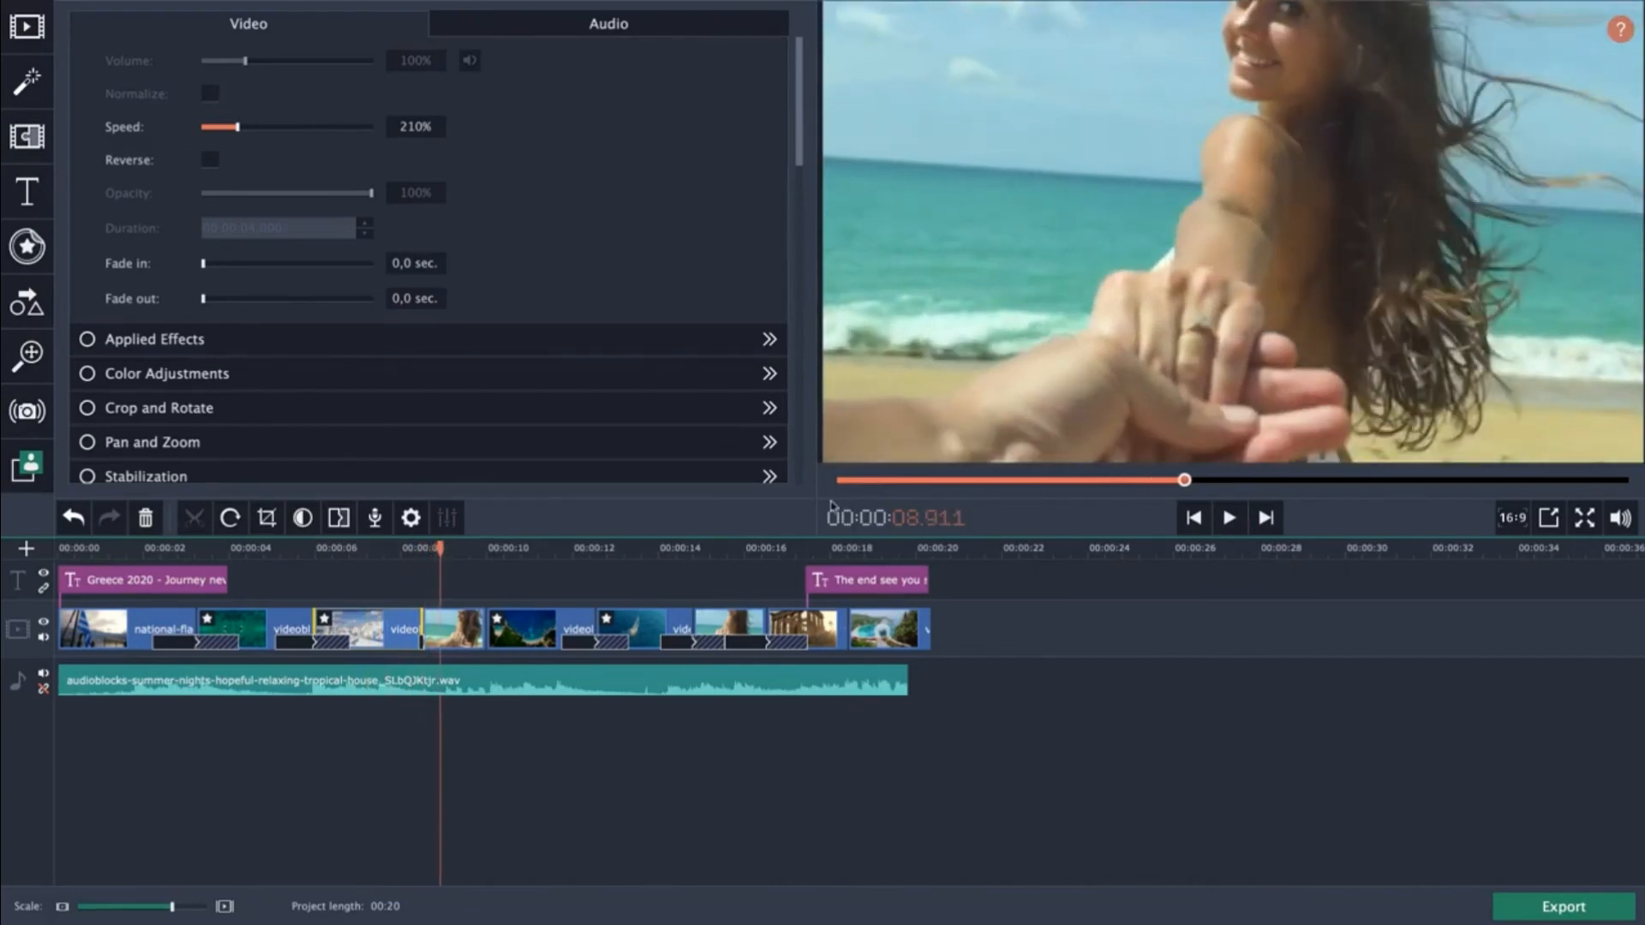
left_click(337, 549)
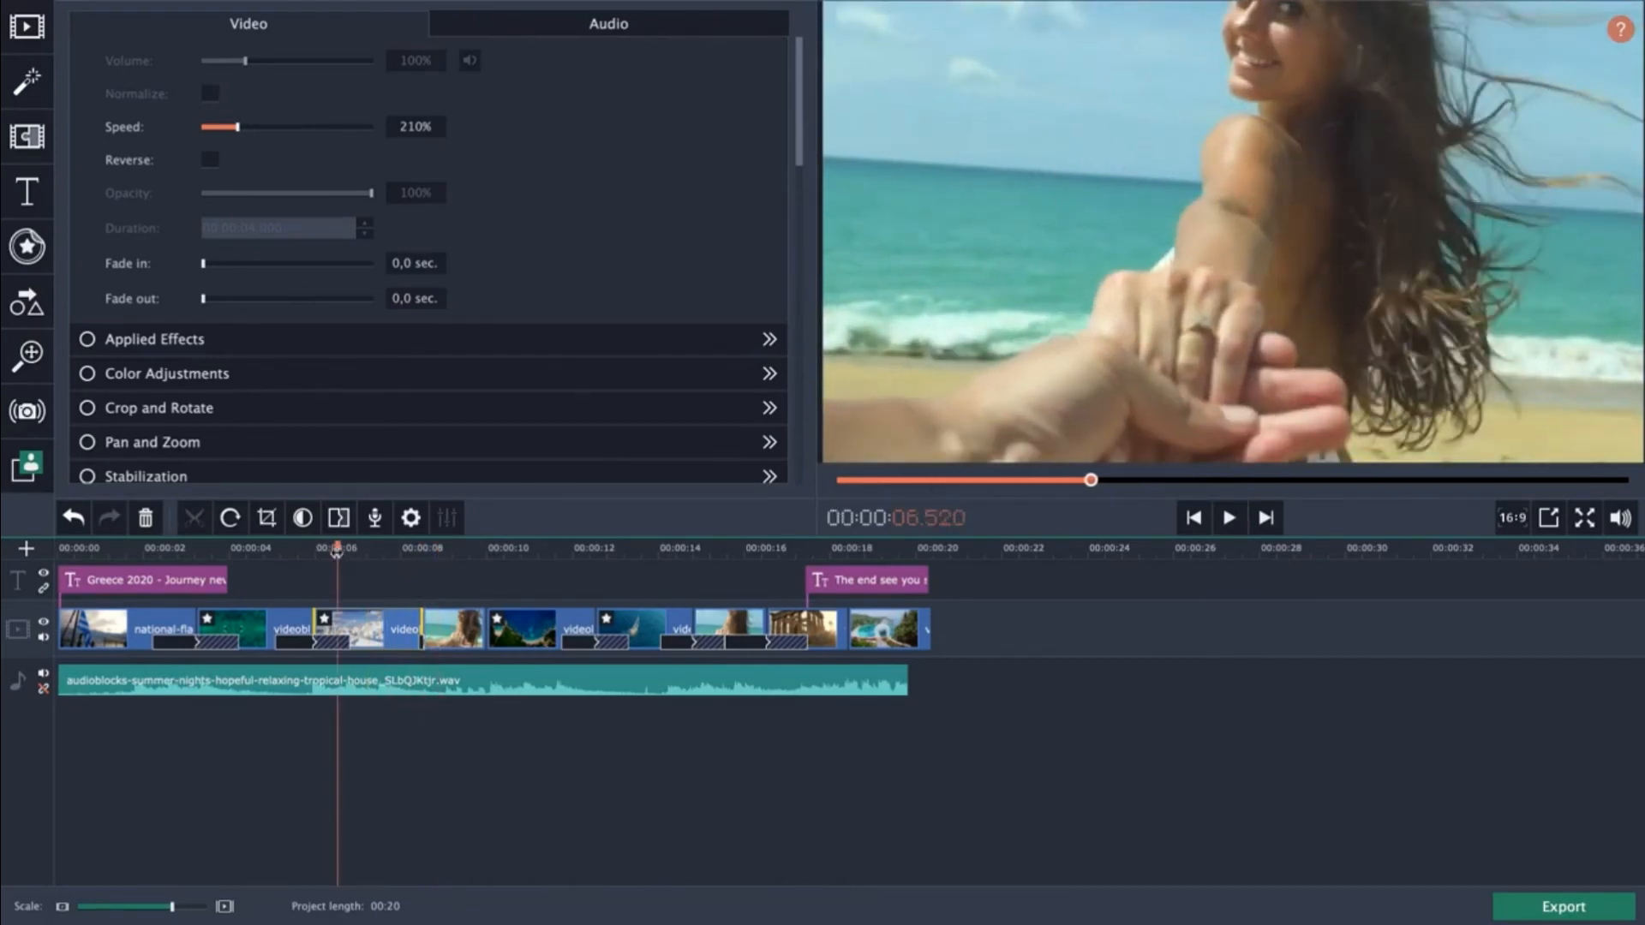
Set the Santorini clip's playback speed to 200%.
left_click(375, 548)
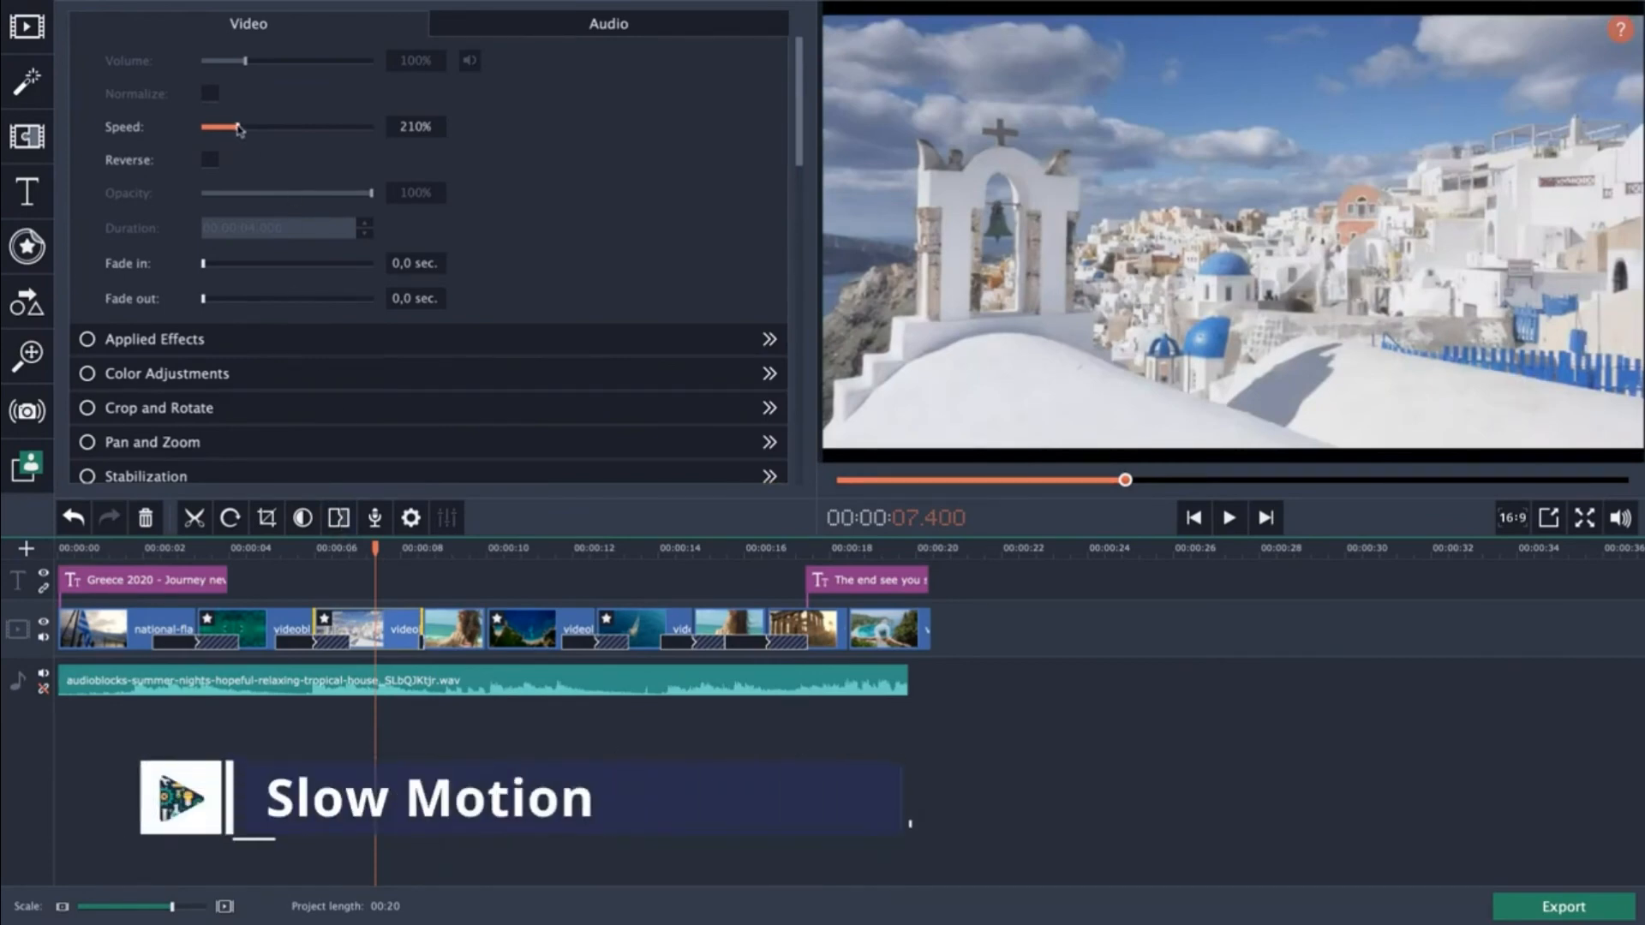
left_click_drag(237, 127, 207, 130)
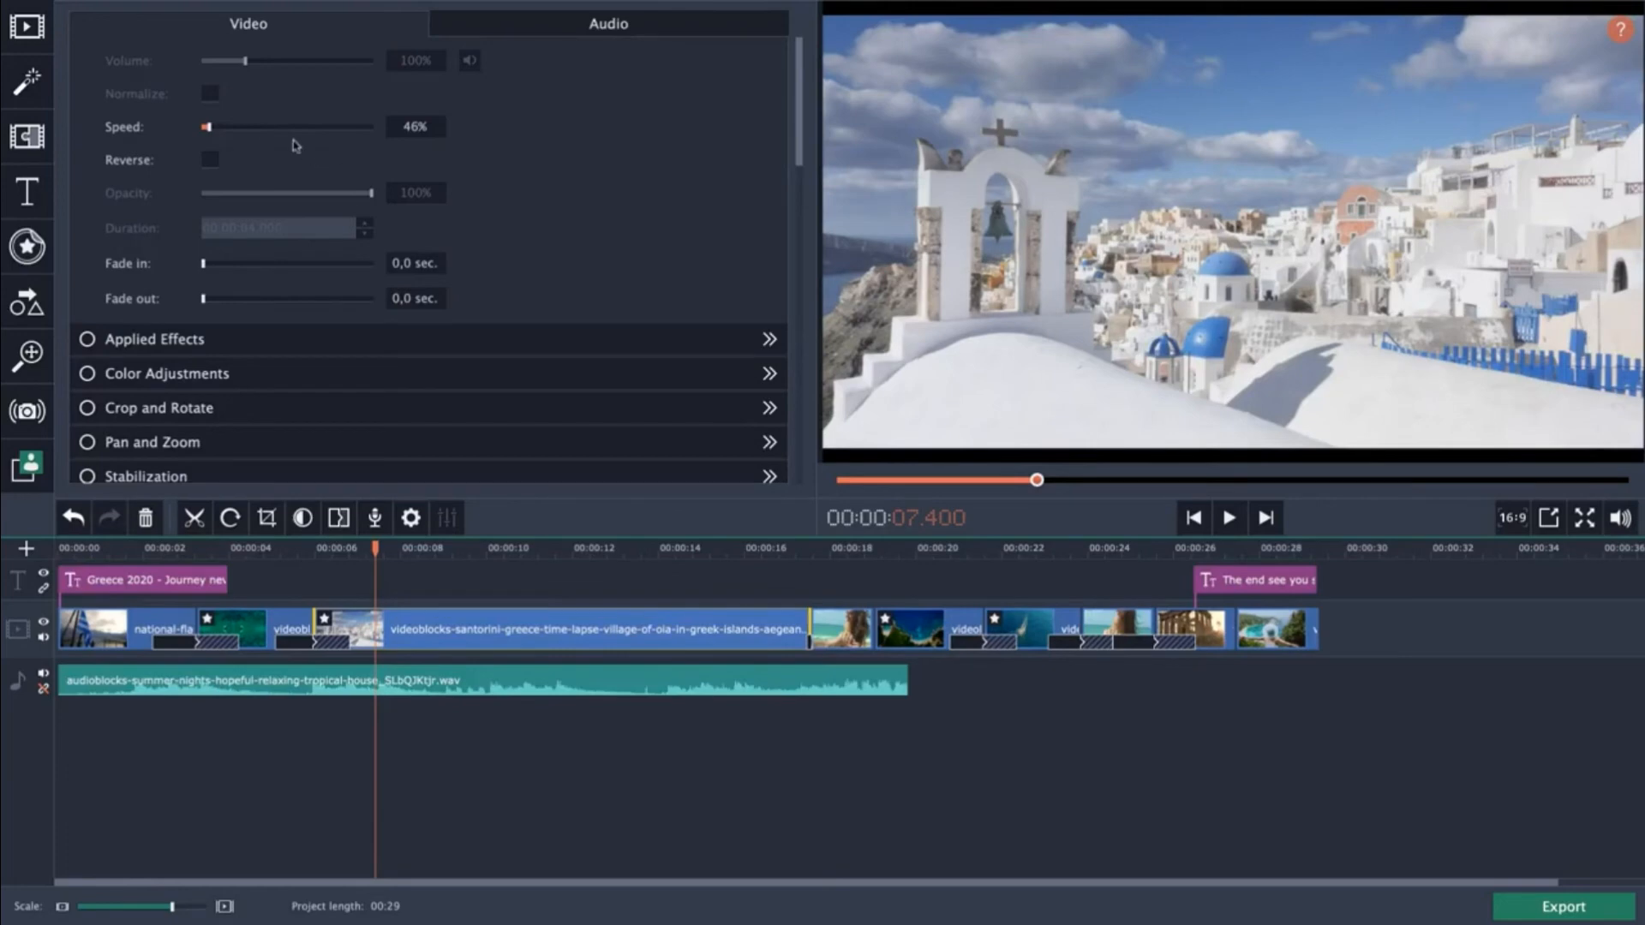
left_click_drag(215, 130, 240, 131)
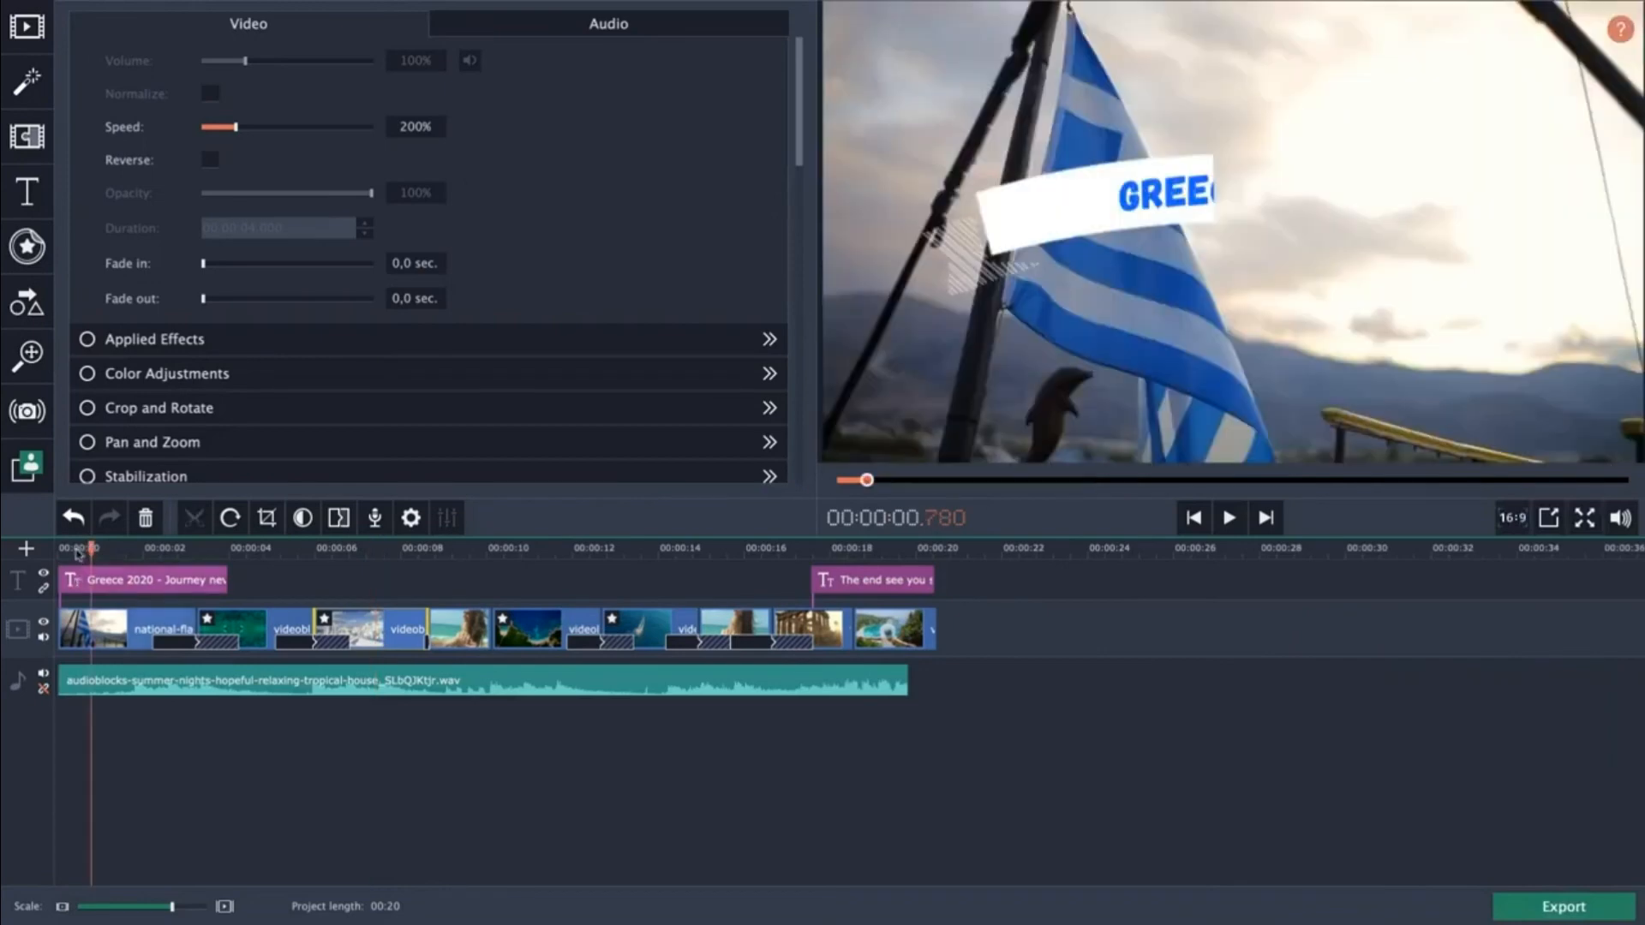
Give the opening Greek flag clip a 1.5 sec fade-in.
left_click(81, 634)
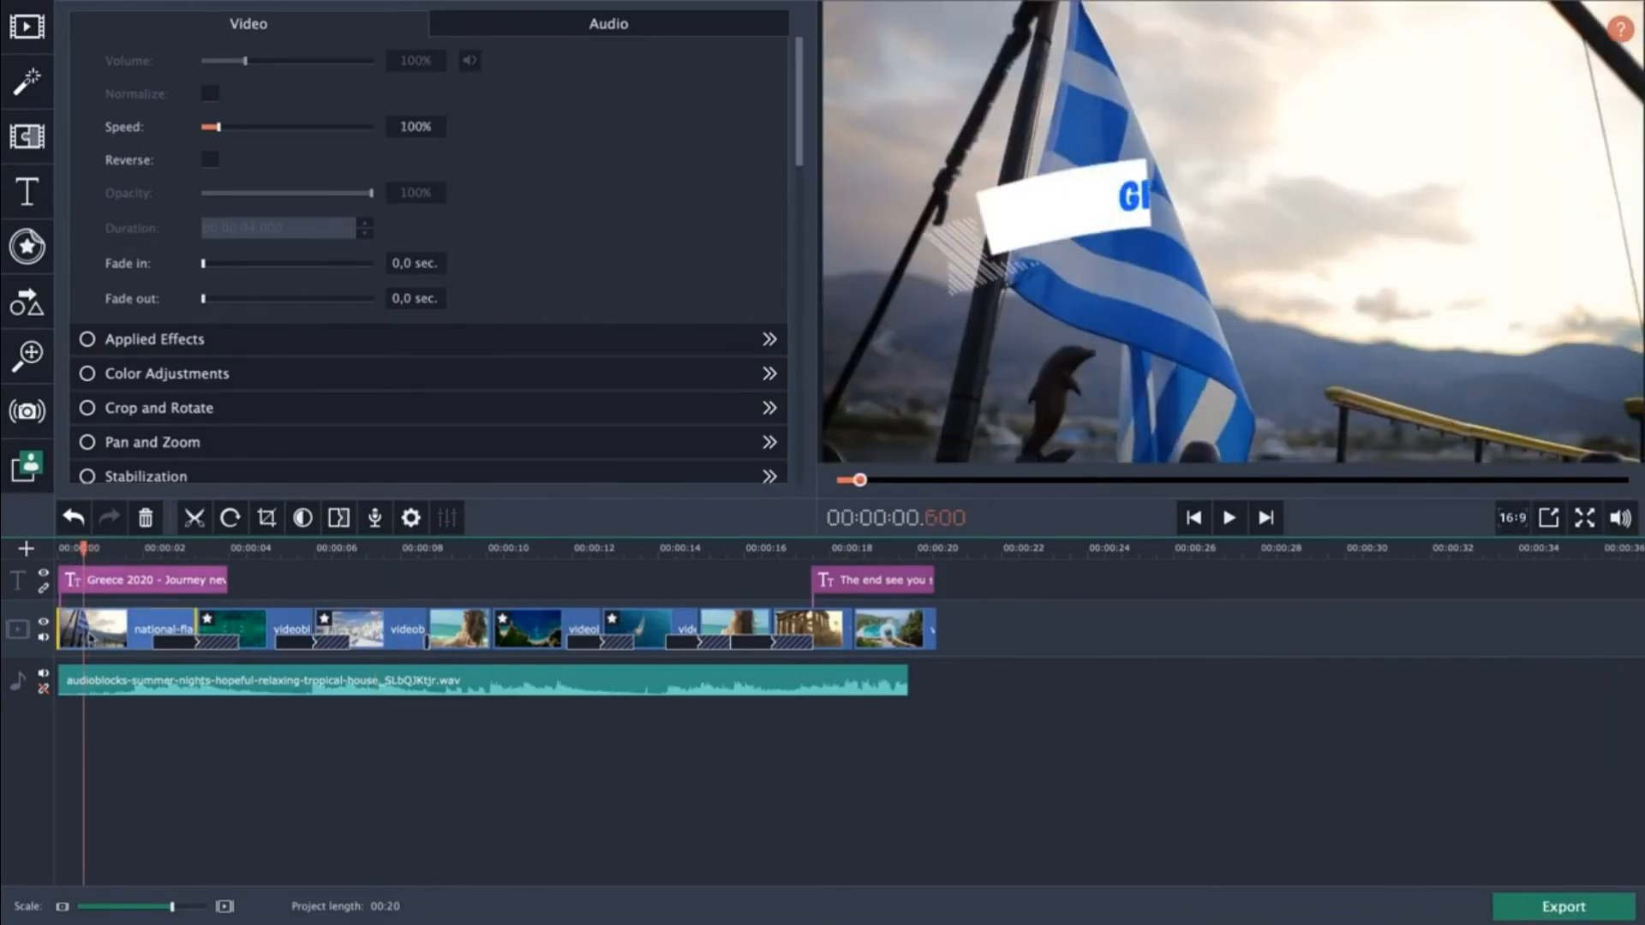
left_click(135, 731)
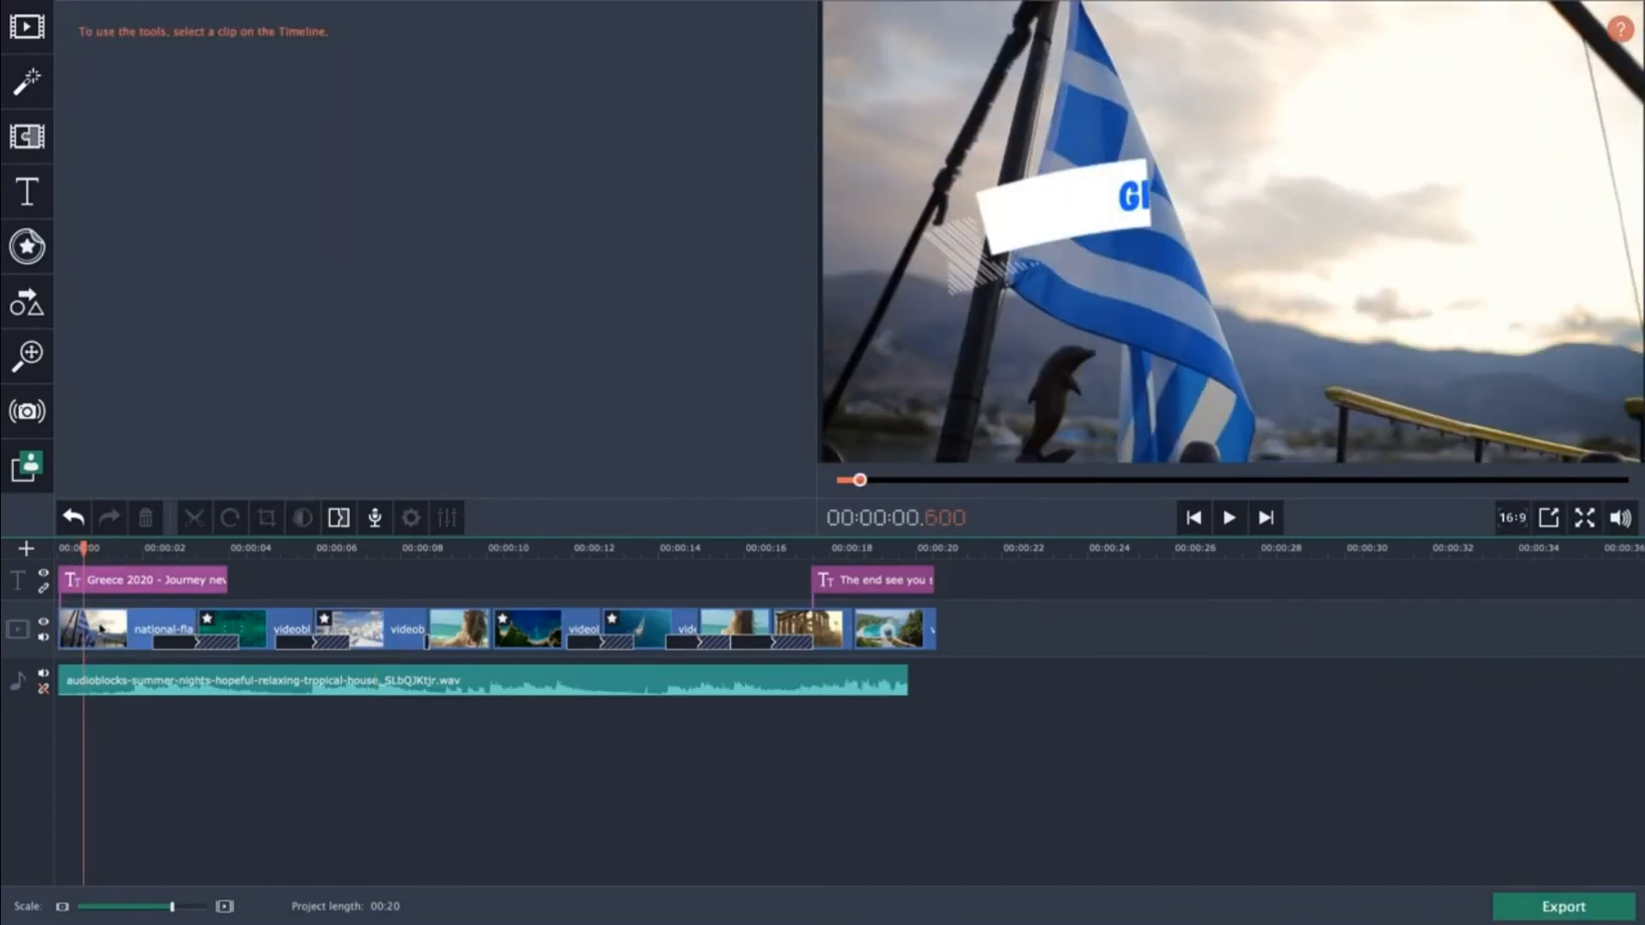
left_click(101, 628)
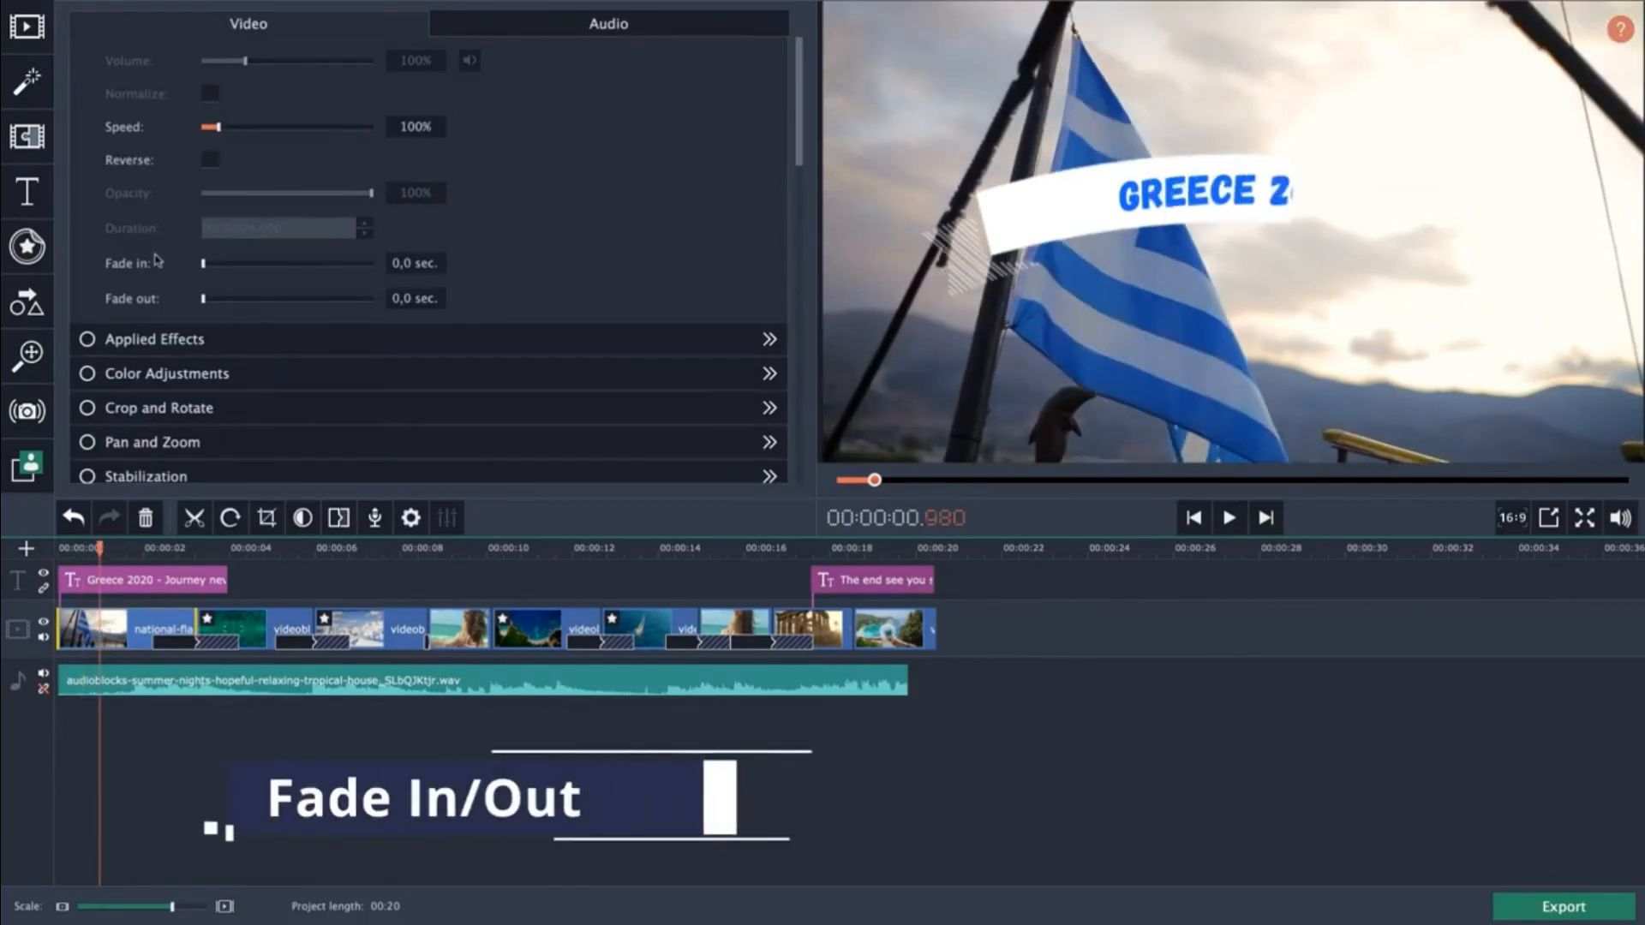
left_click_drag(205, 265, 226, 265)
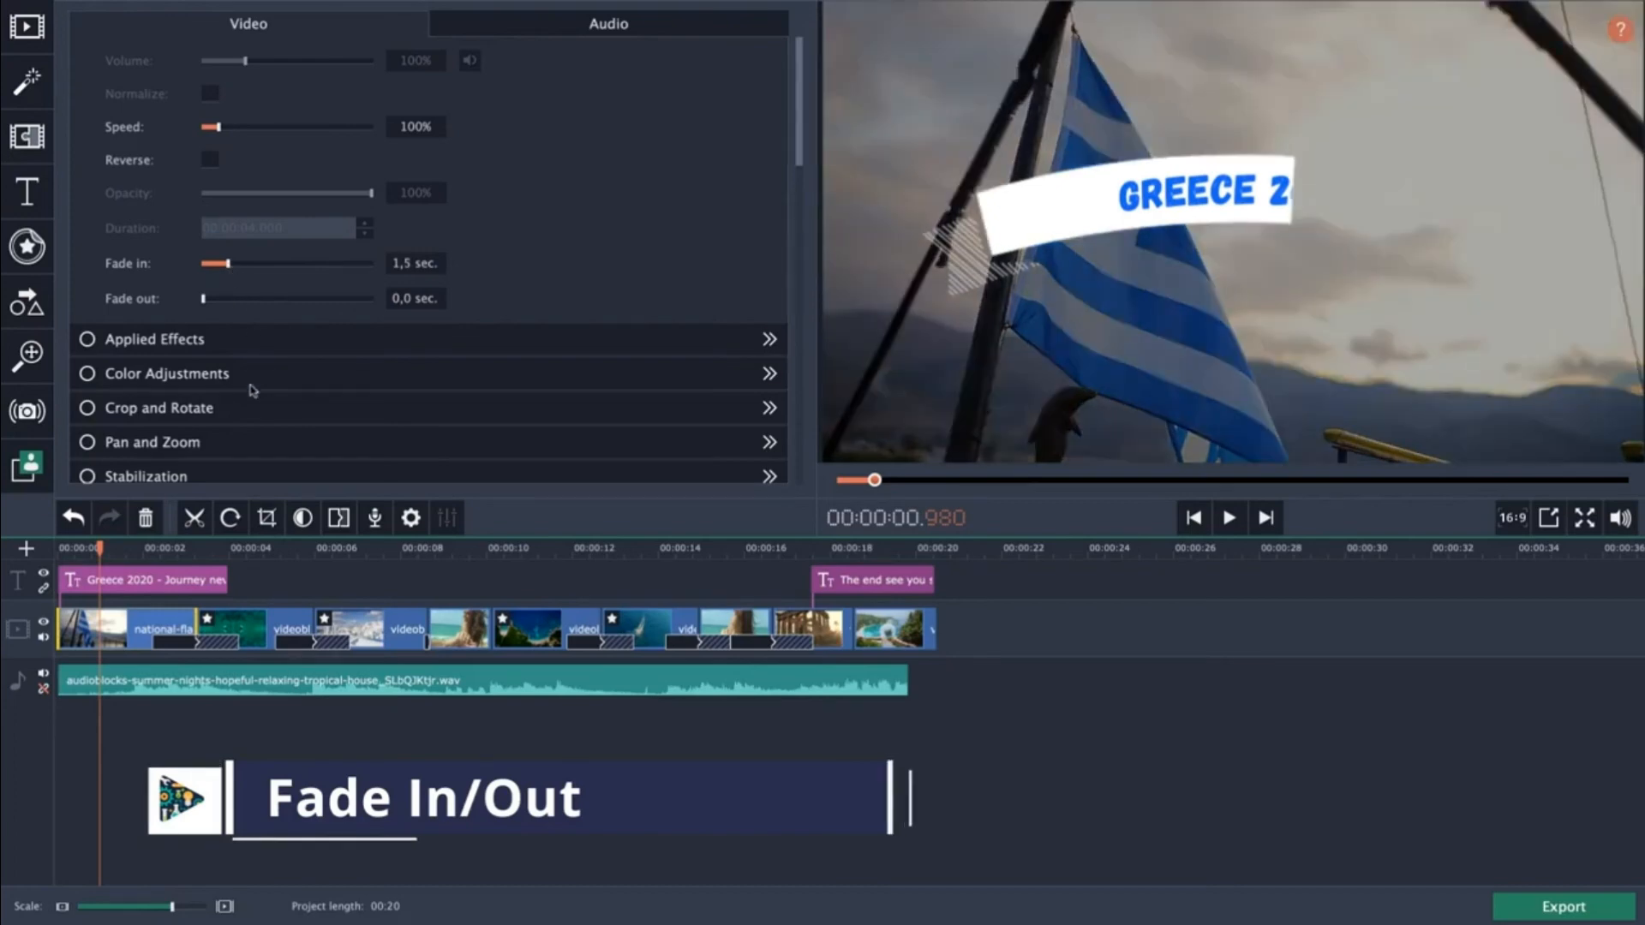
Play the timeline from the start to review the opening fade-in.
left_click(96, 549)
left_click_drag(97, 549, 53, 549)
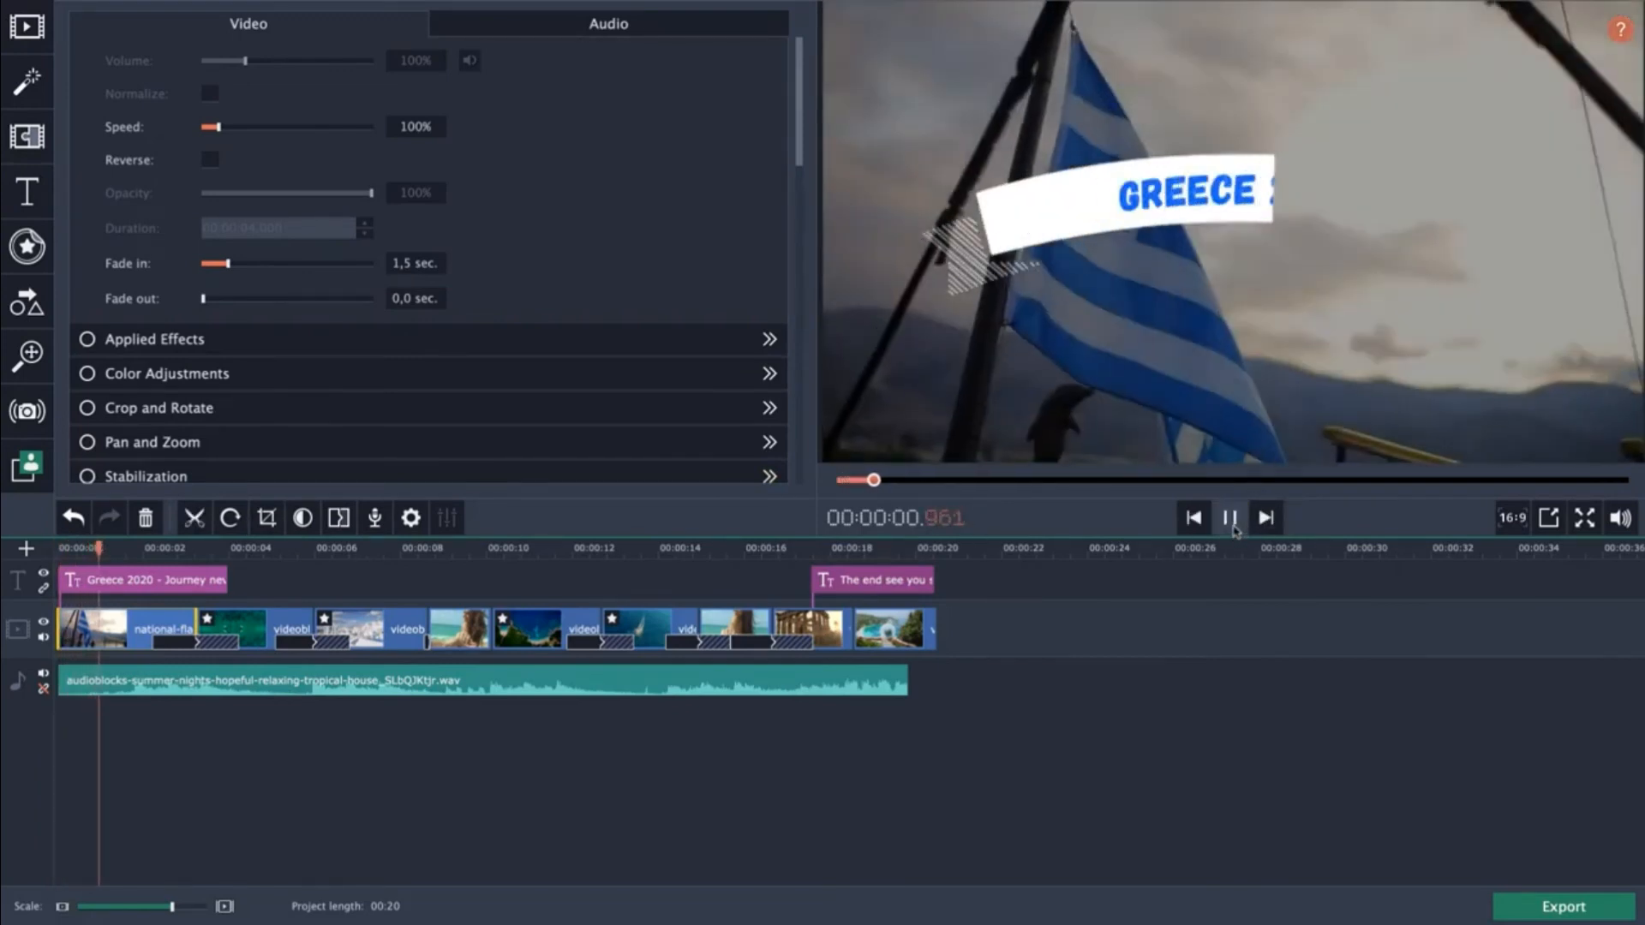
left_click(1232, 524)
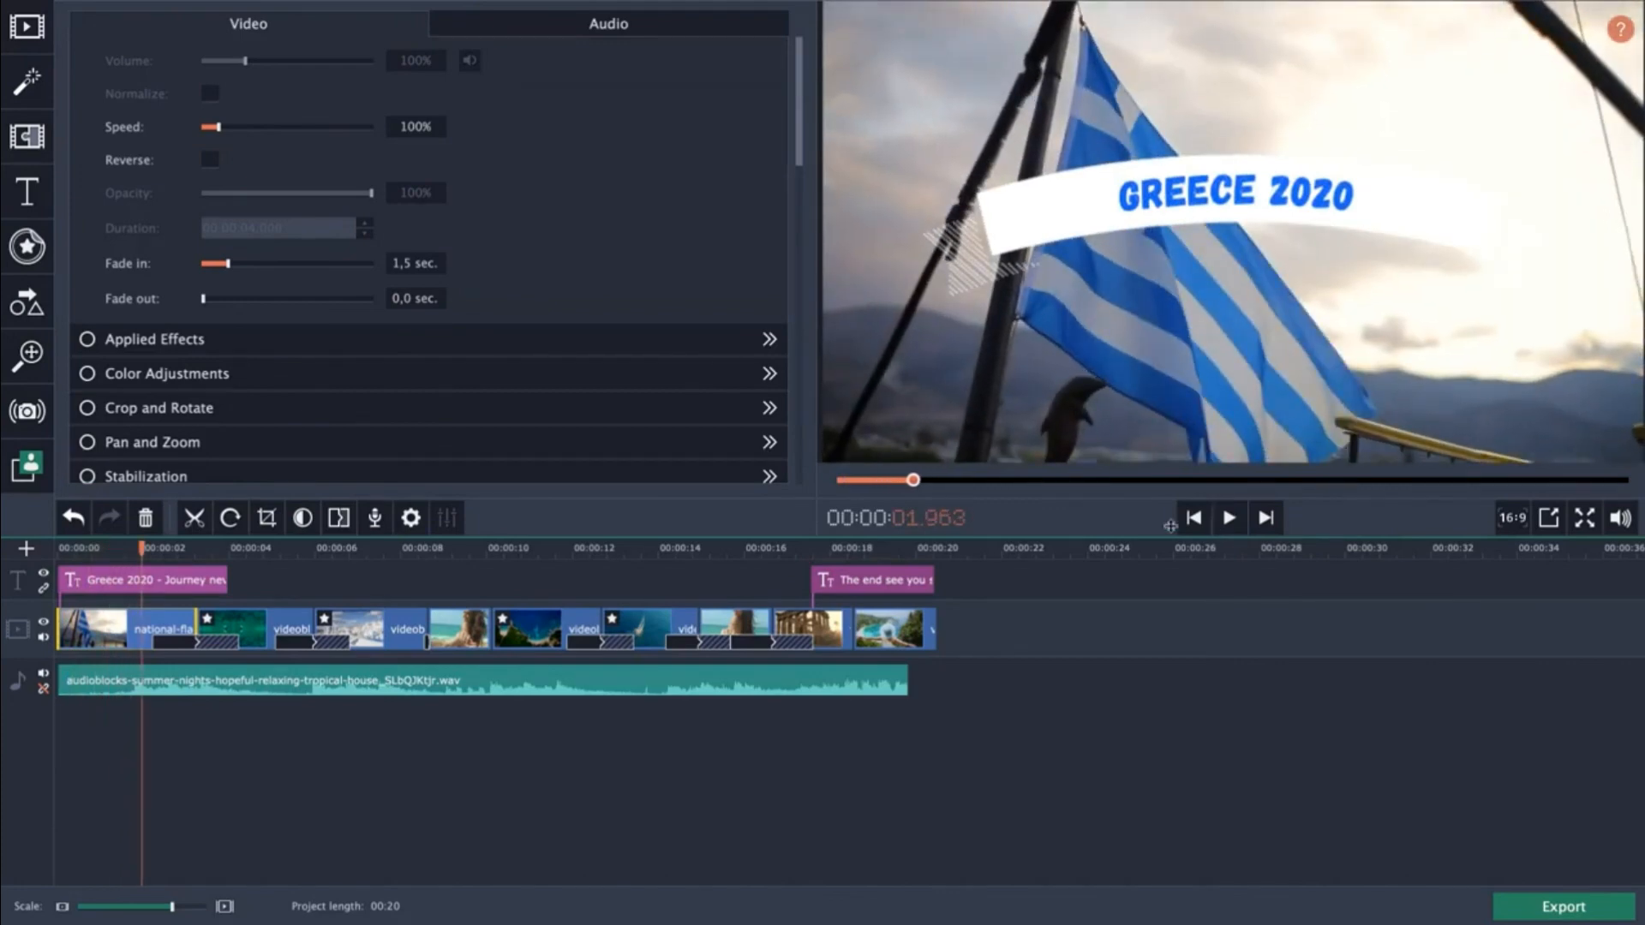
Extend the music track so it ends with the last video clip at about 20 seconds.
left_click_drag(909, 682, 935, 681)
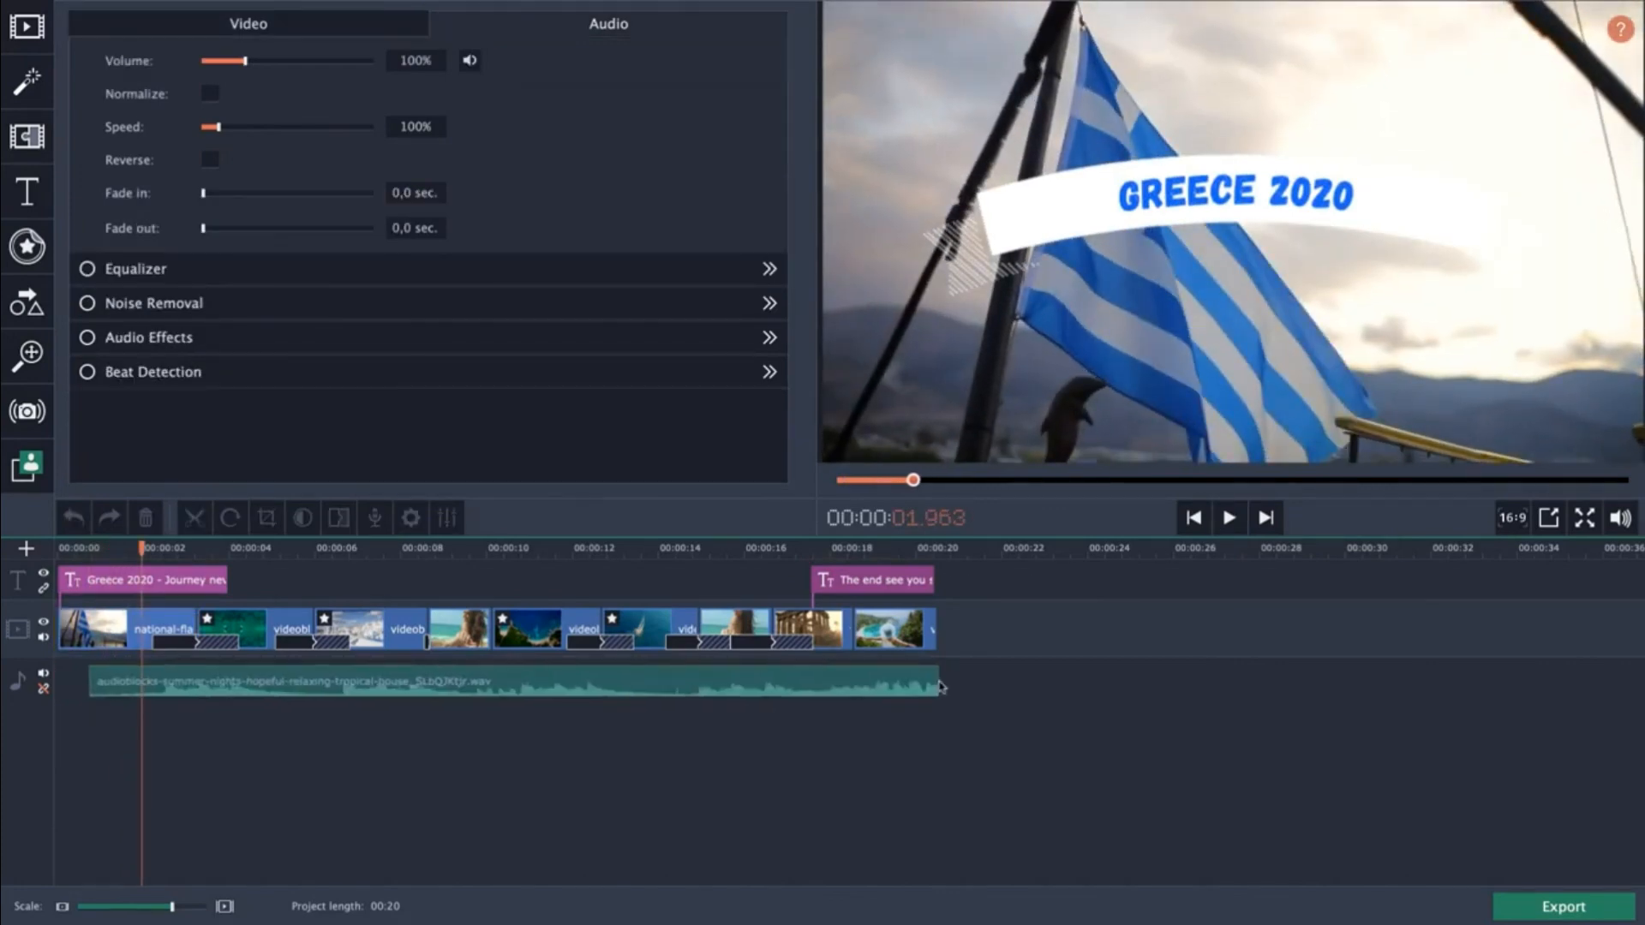
Set the last video clip's fade-out to 0.5 sec.
left_click(891, 620)
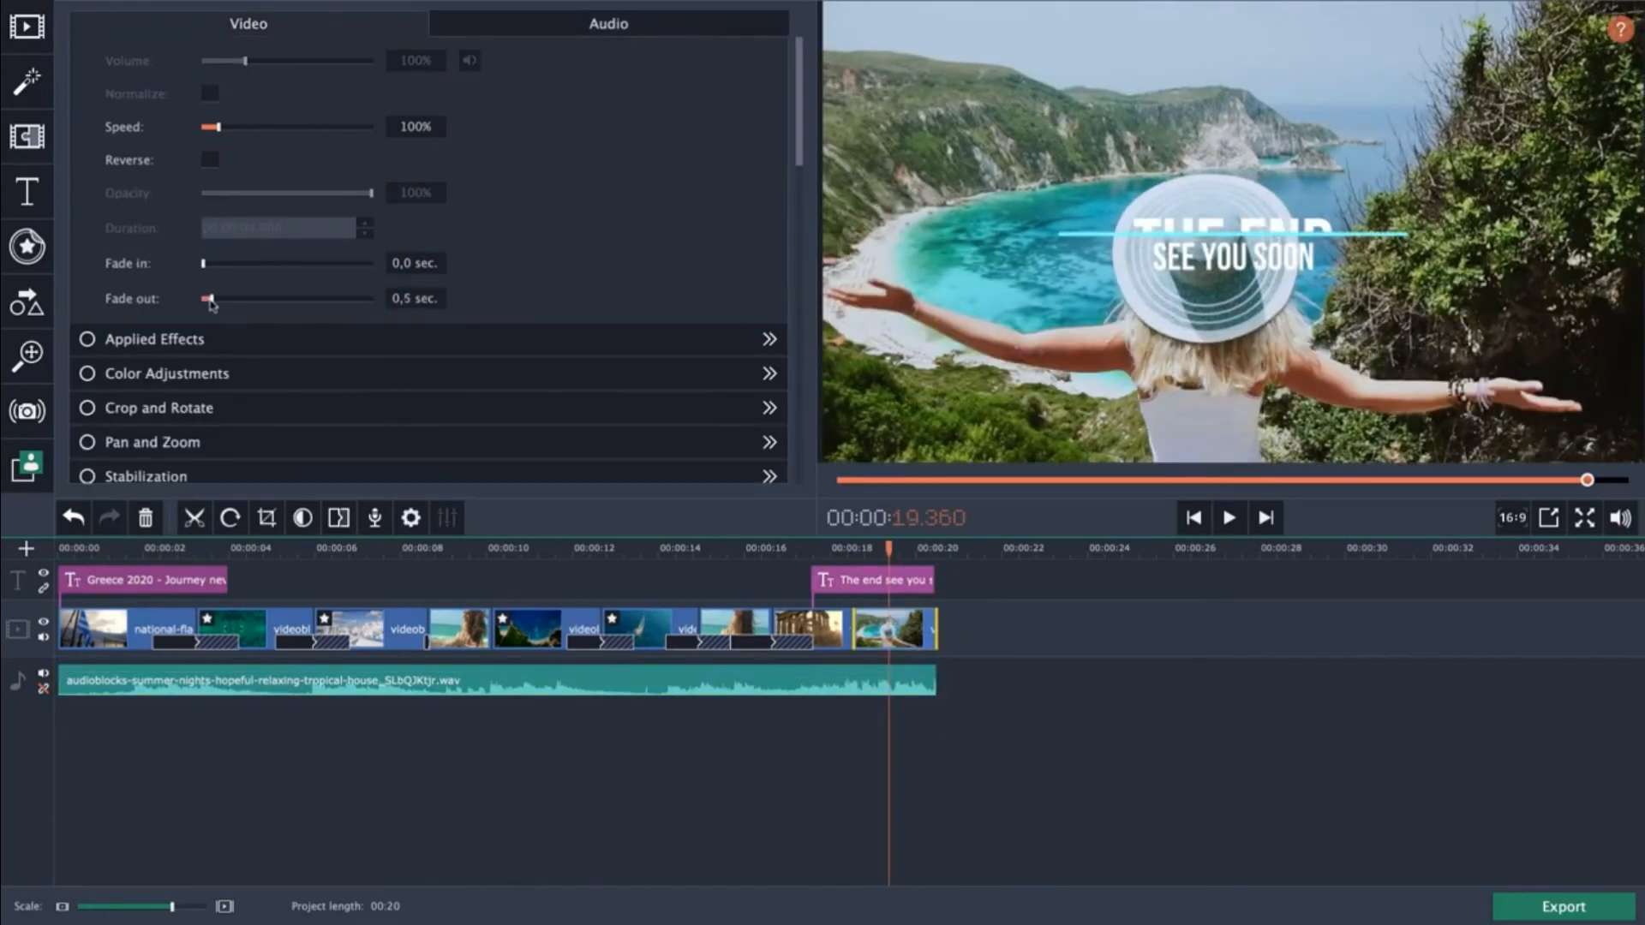
left_click_drag(210, 300, 220, 300)
Set the music track's fade-out to 3.0 sec.
left_click(862, 676)
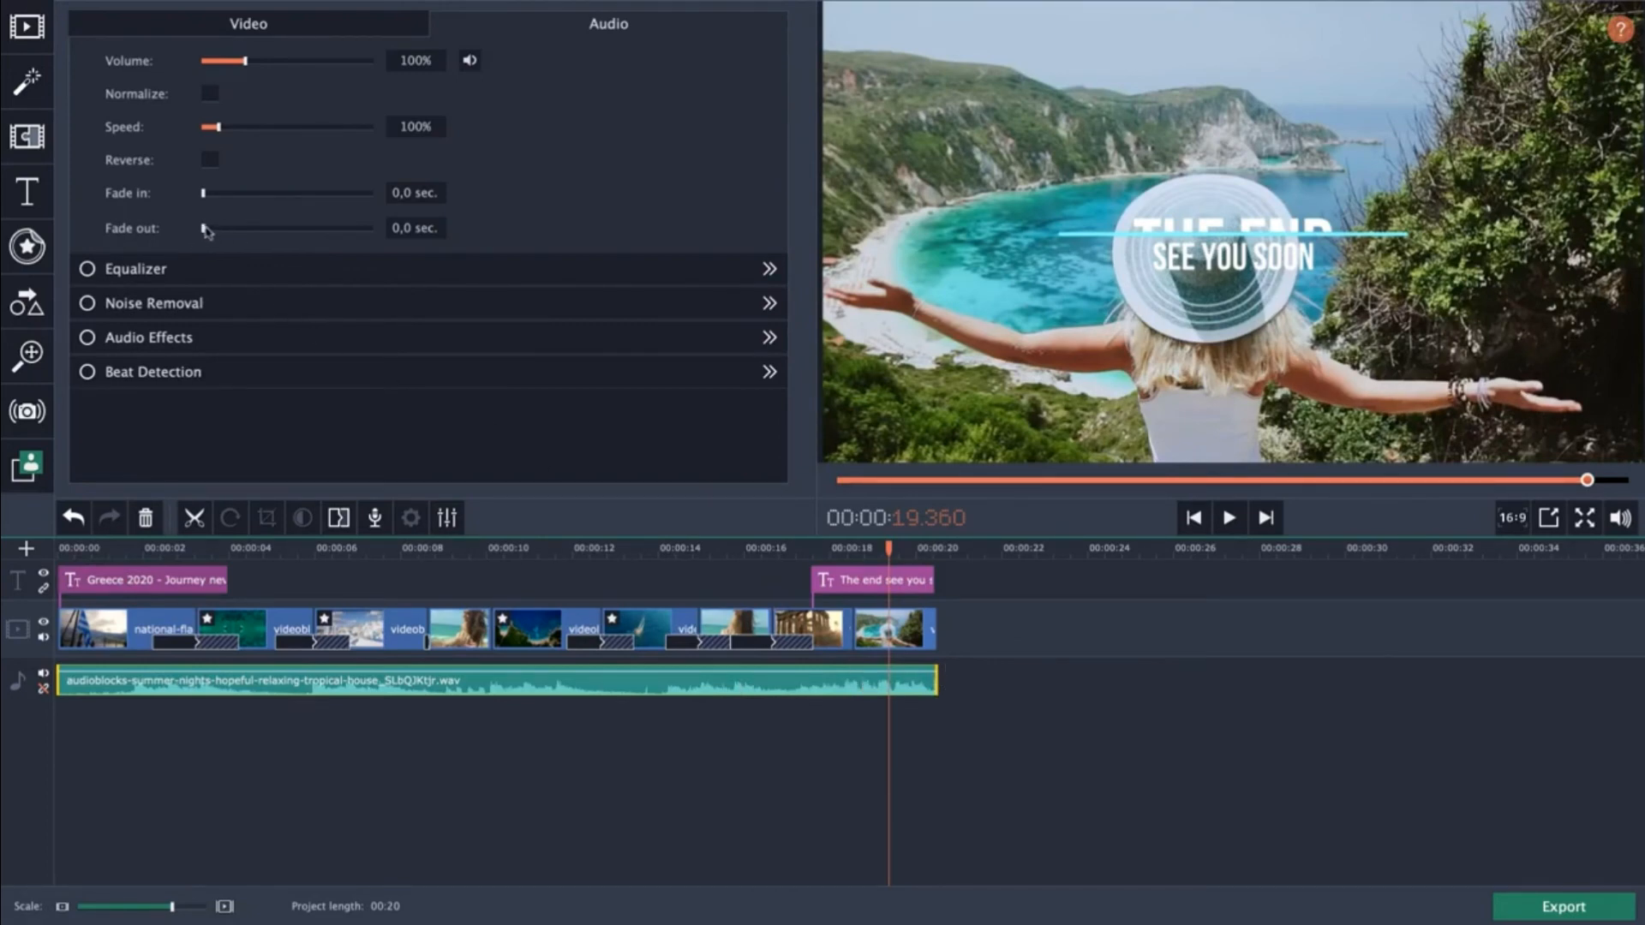
left_click_drag(206, 230, 249, 234)
Reverse the aerial coastline clip positioned around the 10-second mark.
left_click(788, 549)
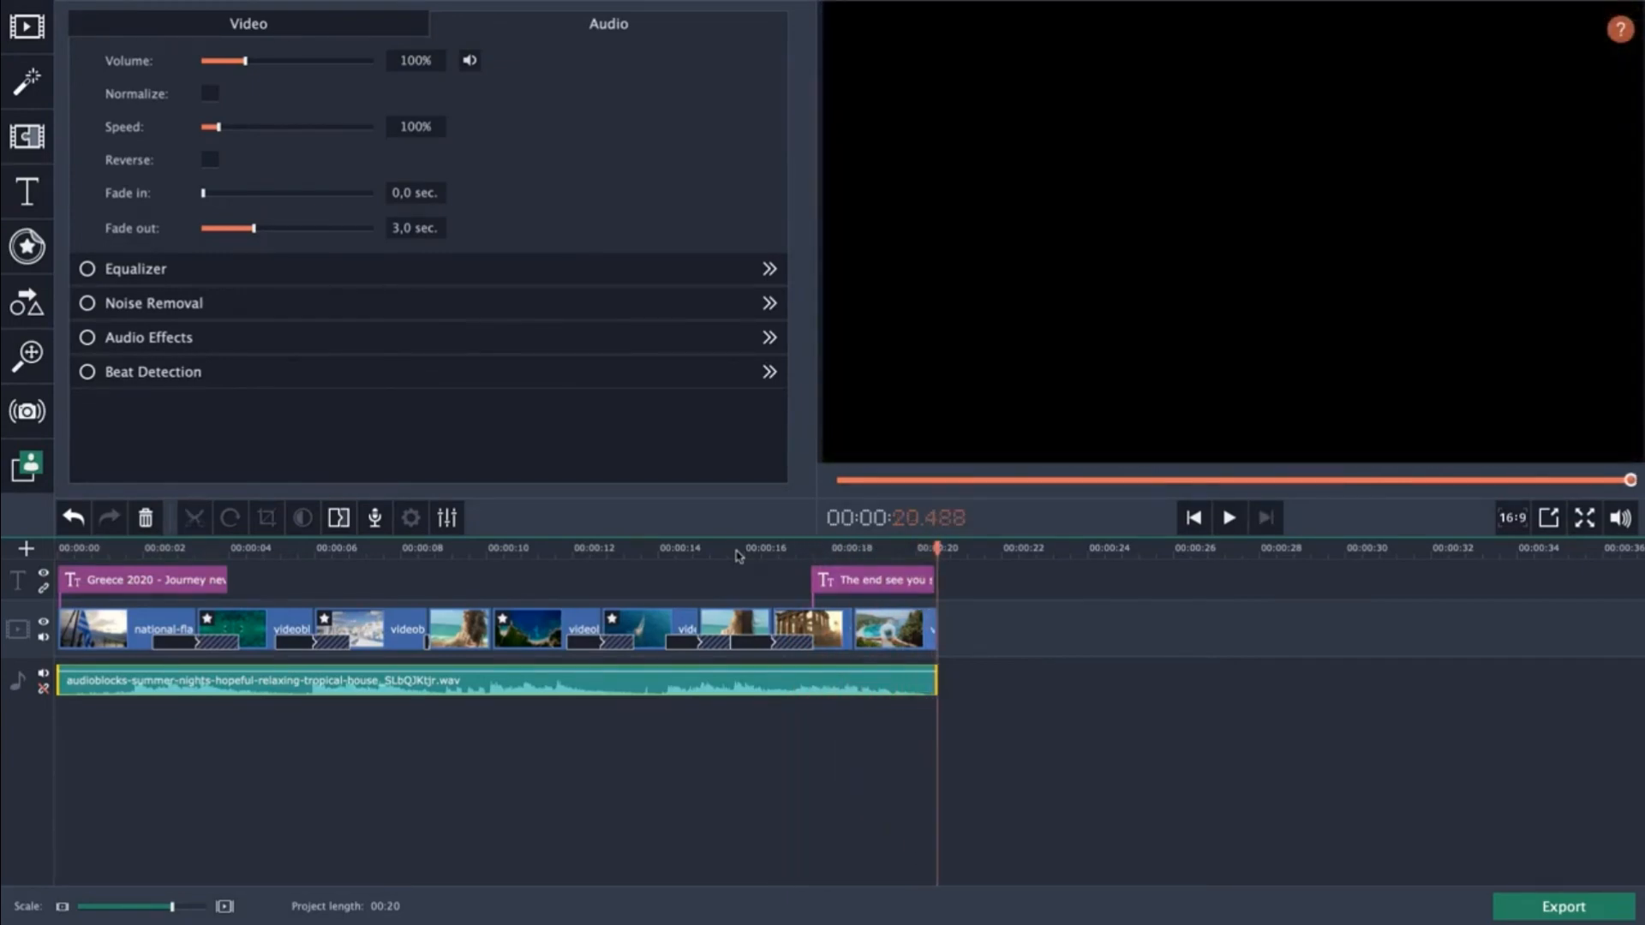
left_click(375, 549)
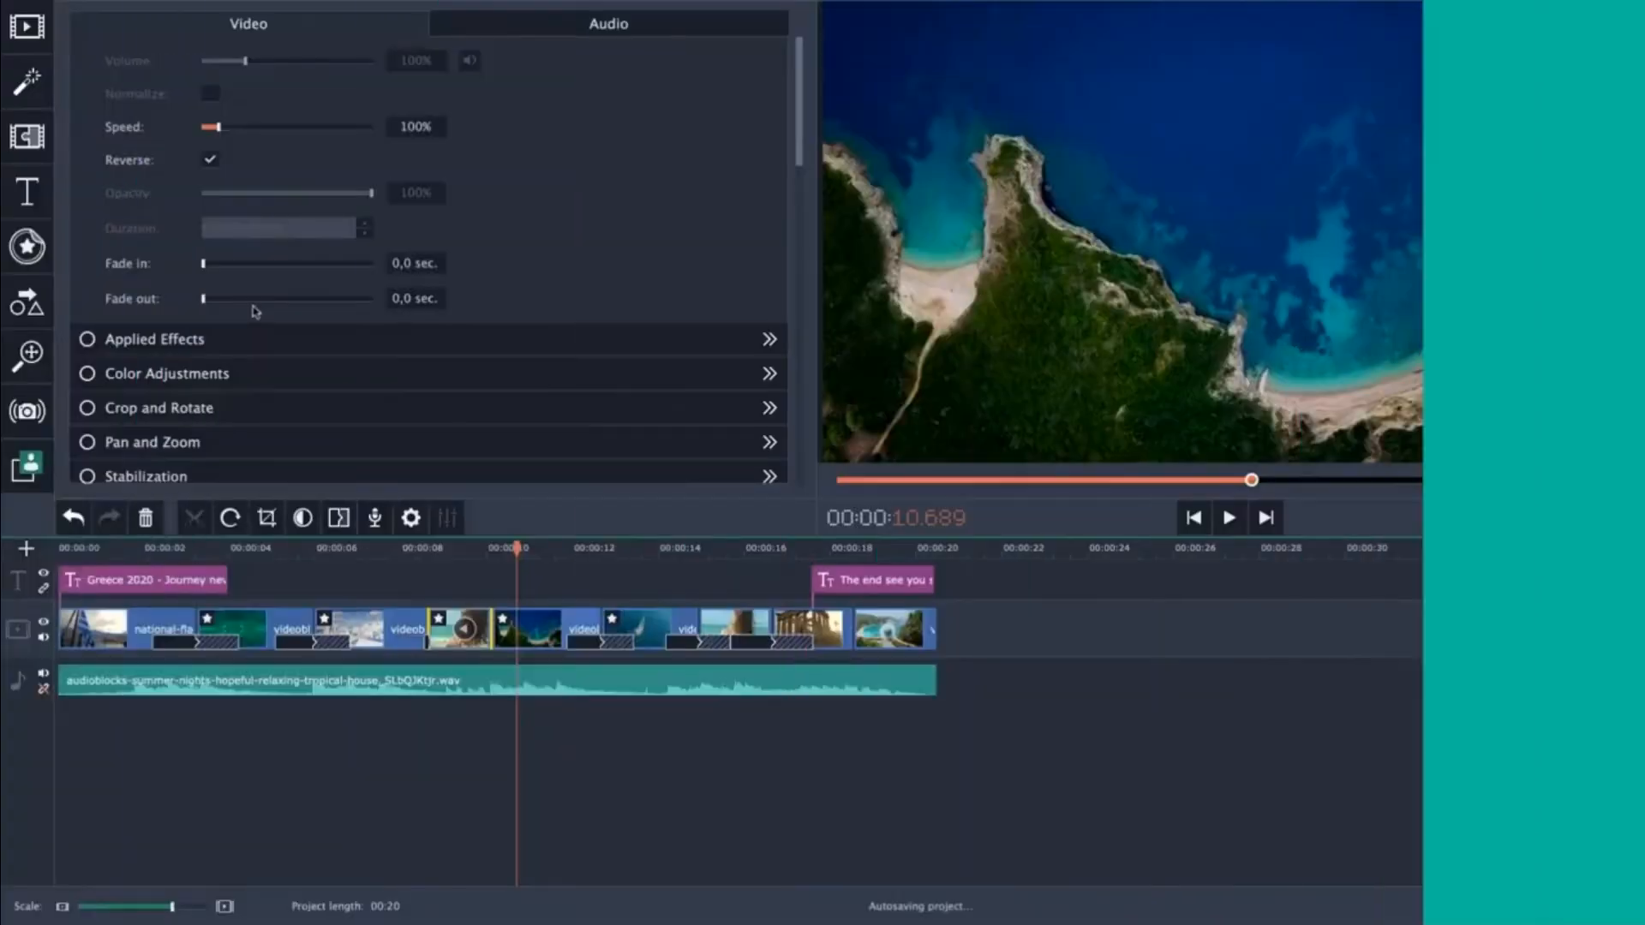
scroll(343, 360, "down", 2)
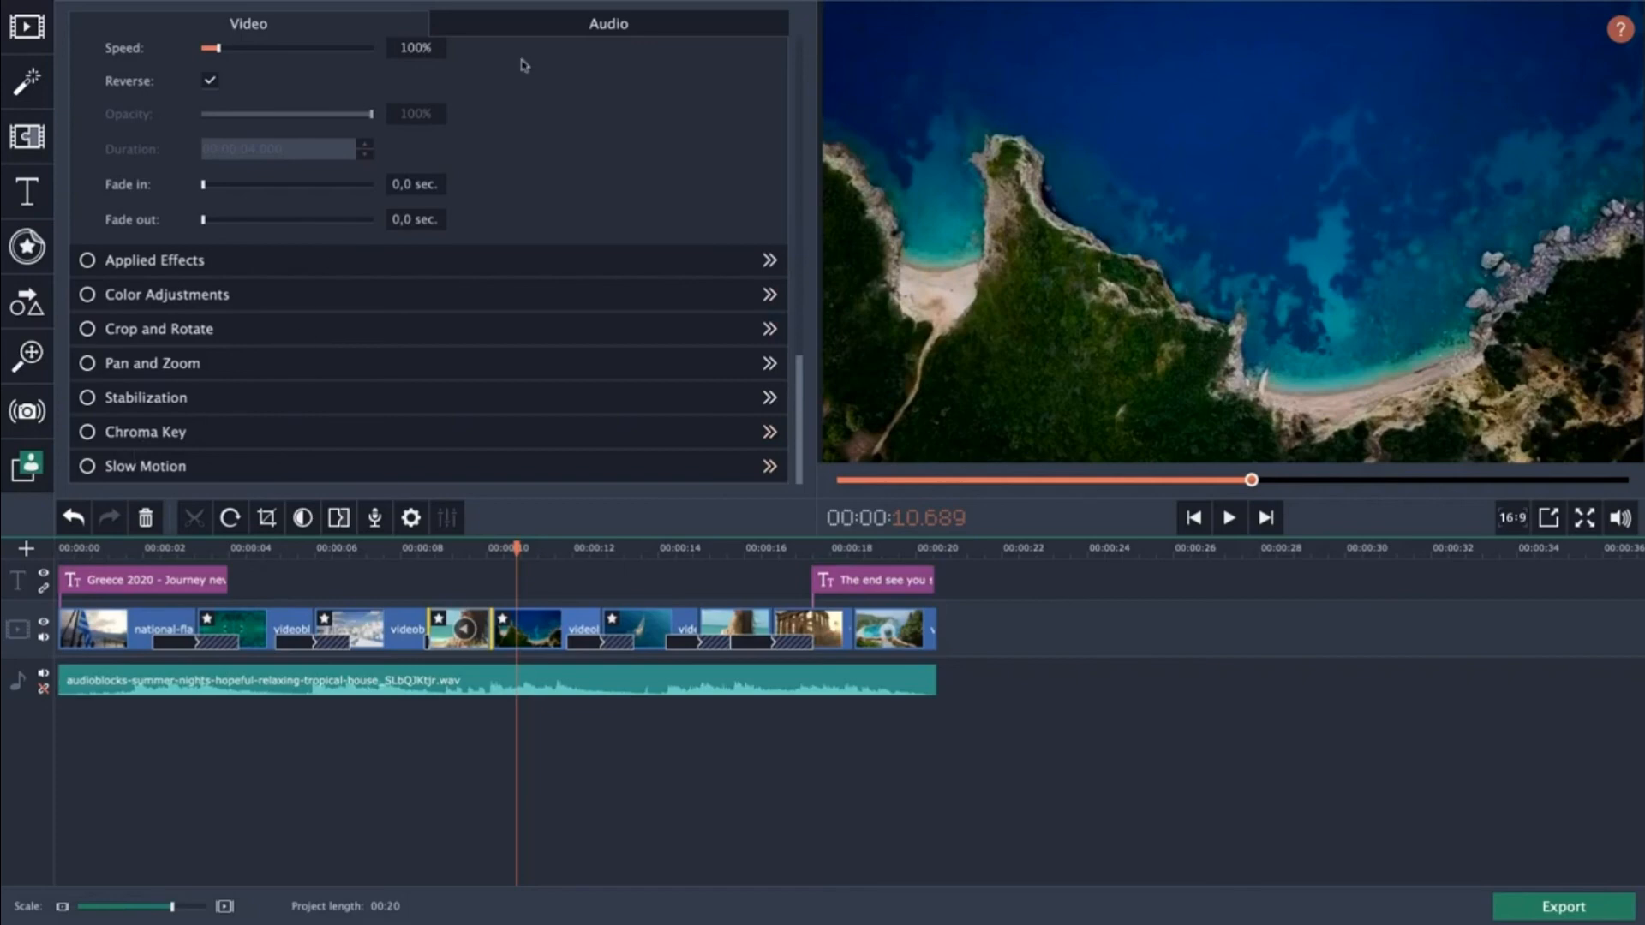
Inspect the reversed clip's audio and video settings and scrub through the surrounding clips.
left_click(550, 37)
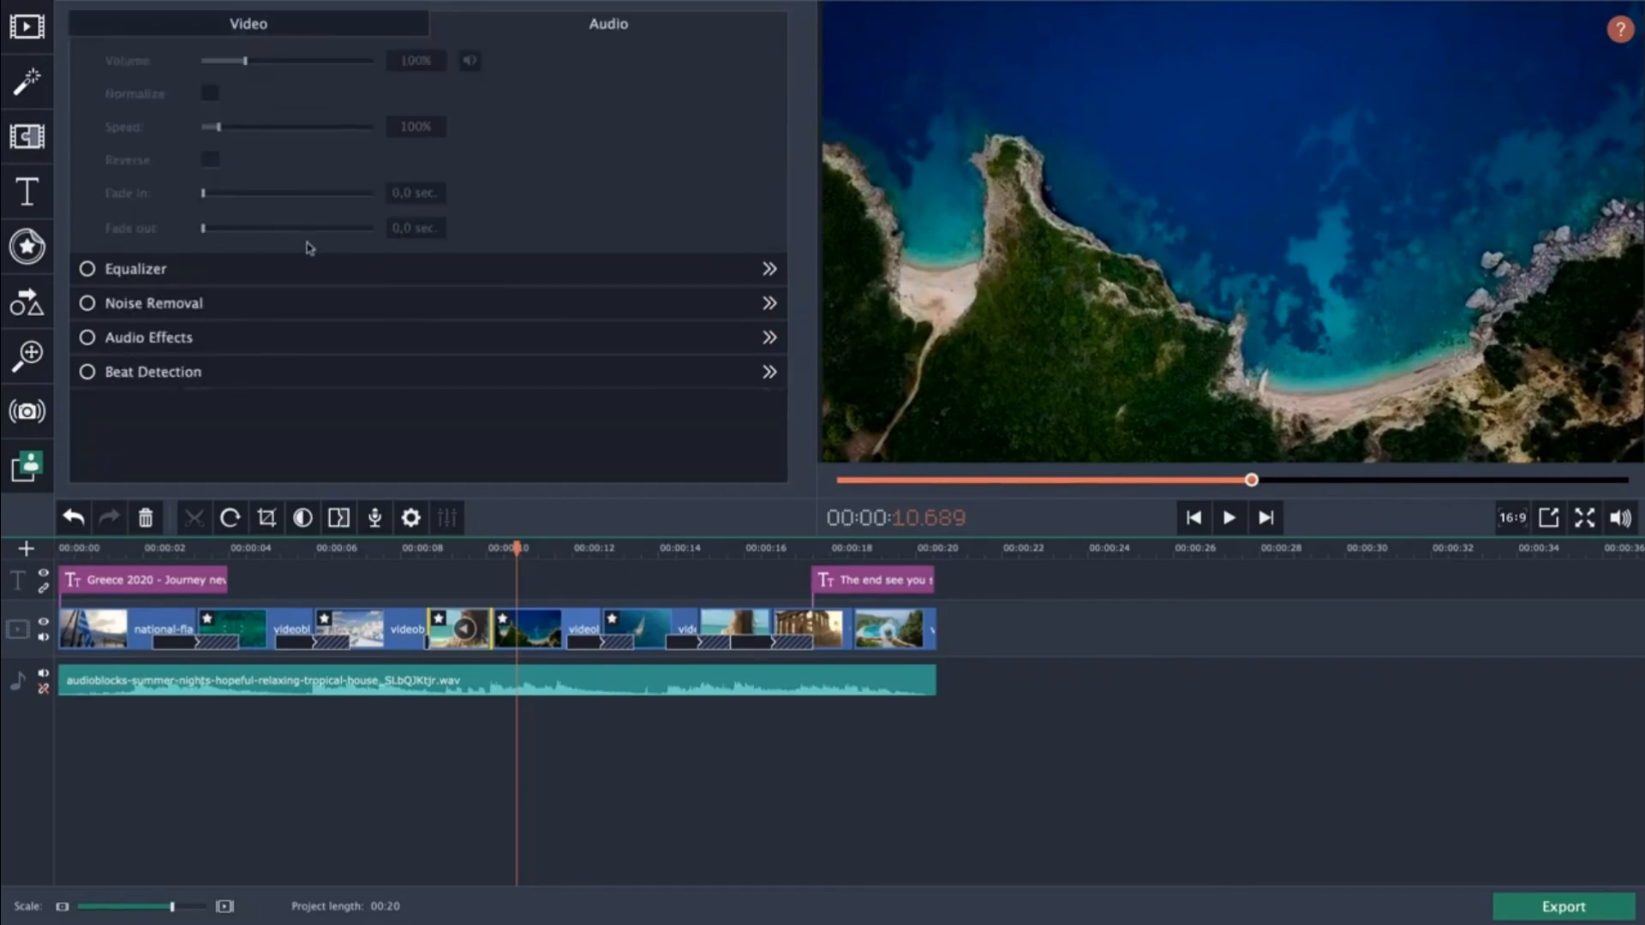
left_click(281, 37)
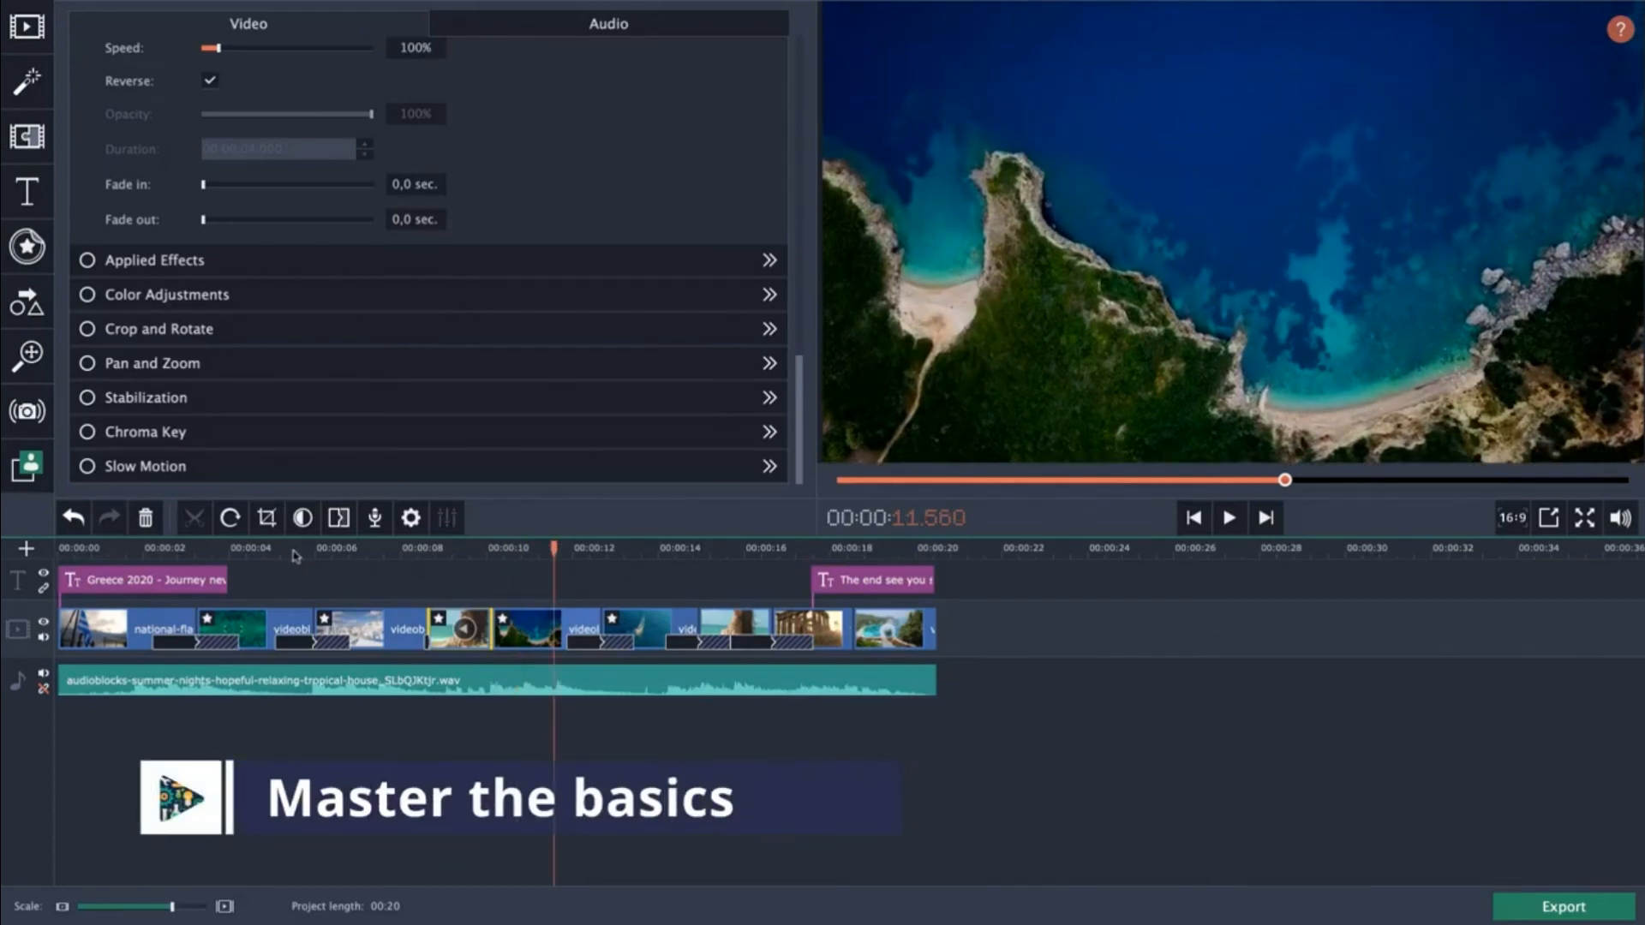
left_click(295, 556)
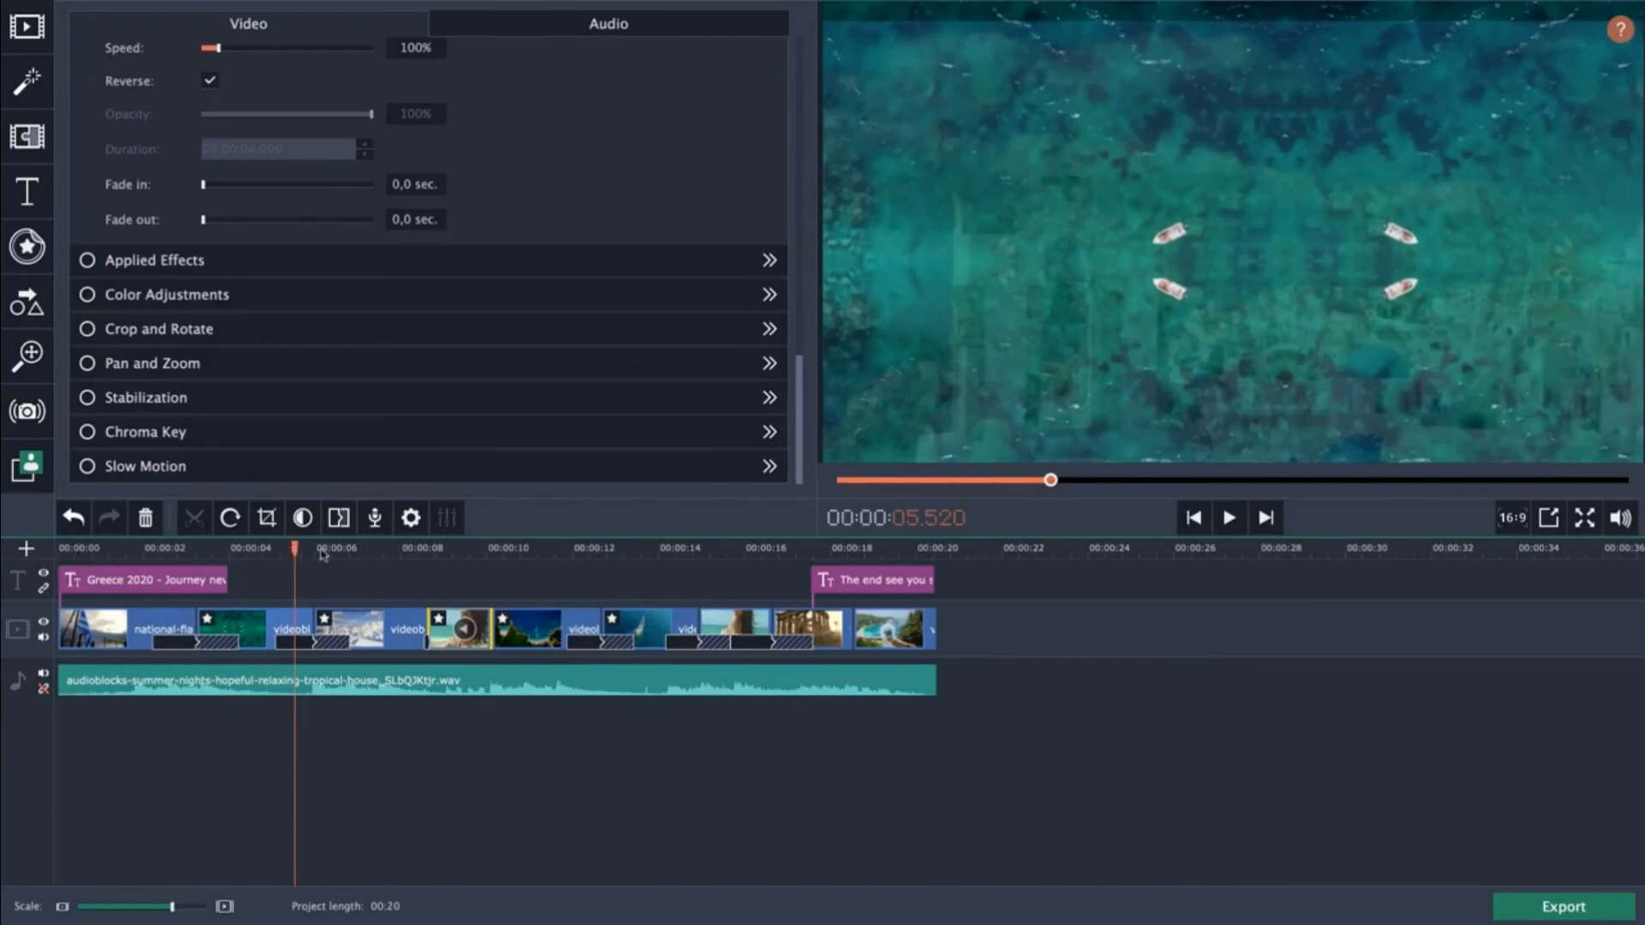
left_click(368, 551)
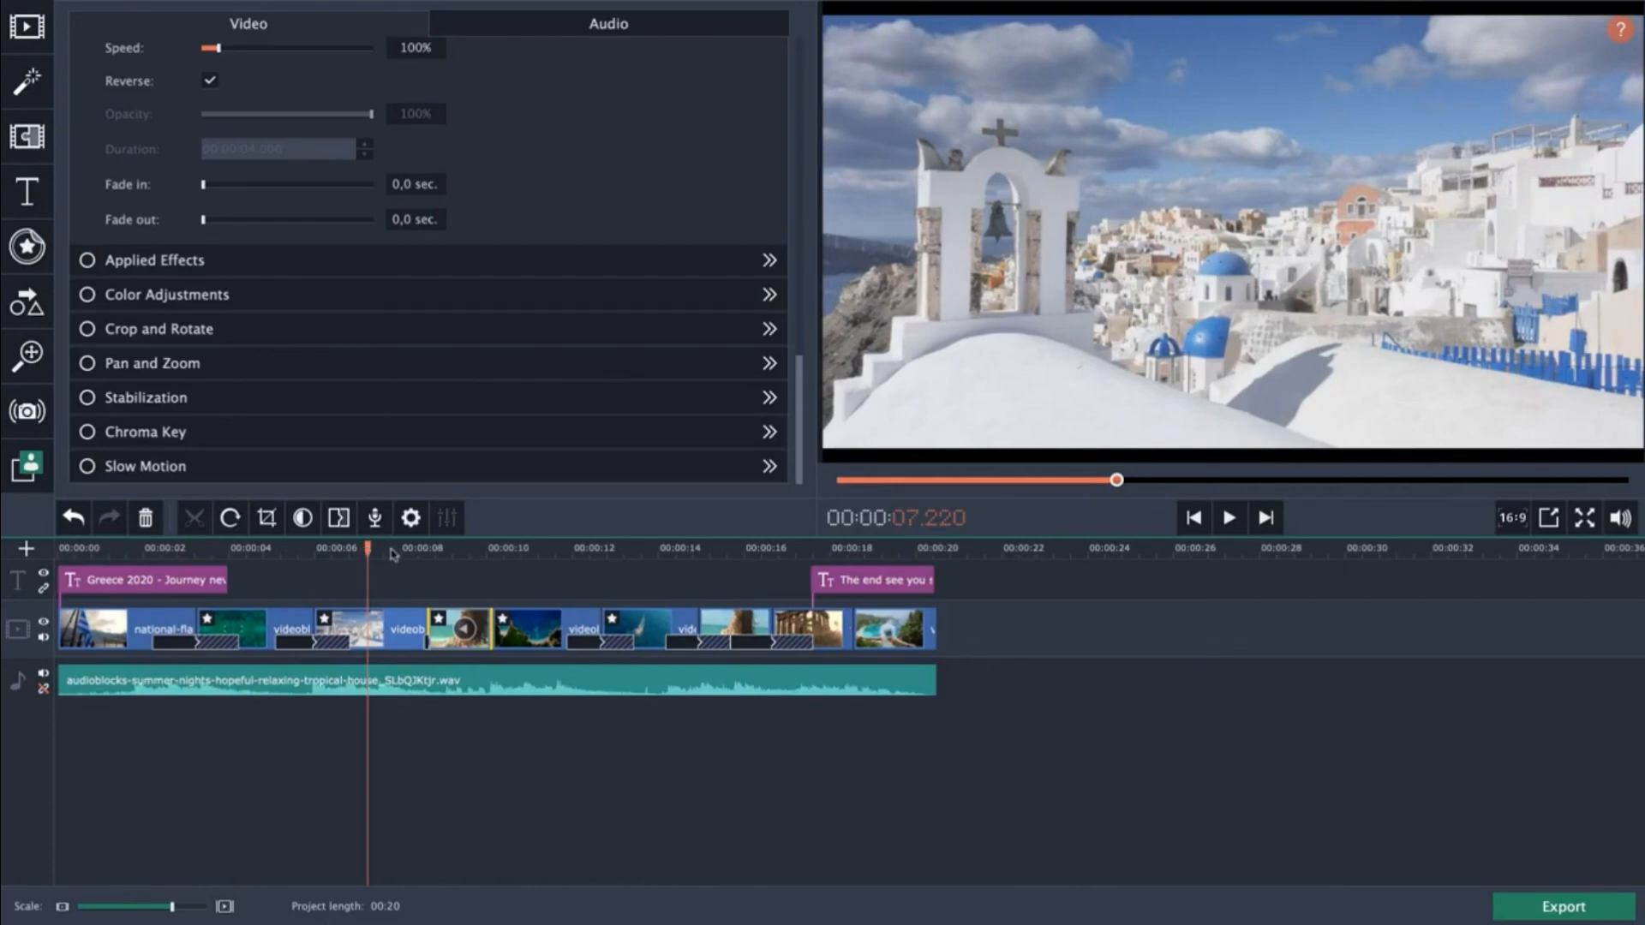
left_click(532, 551)
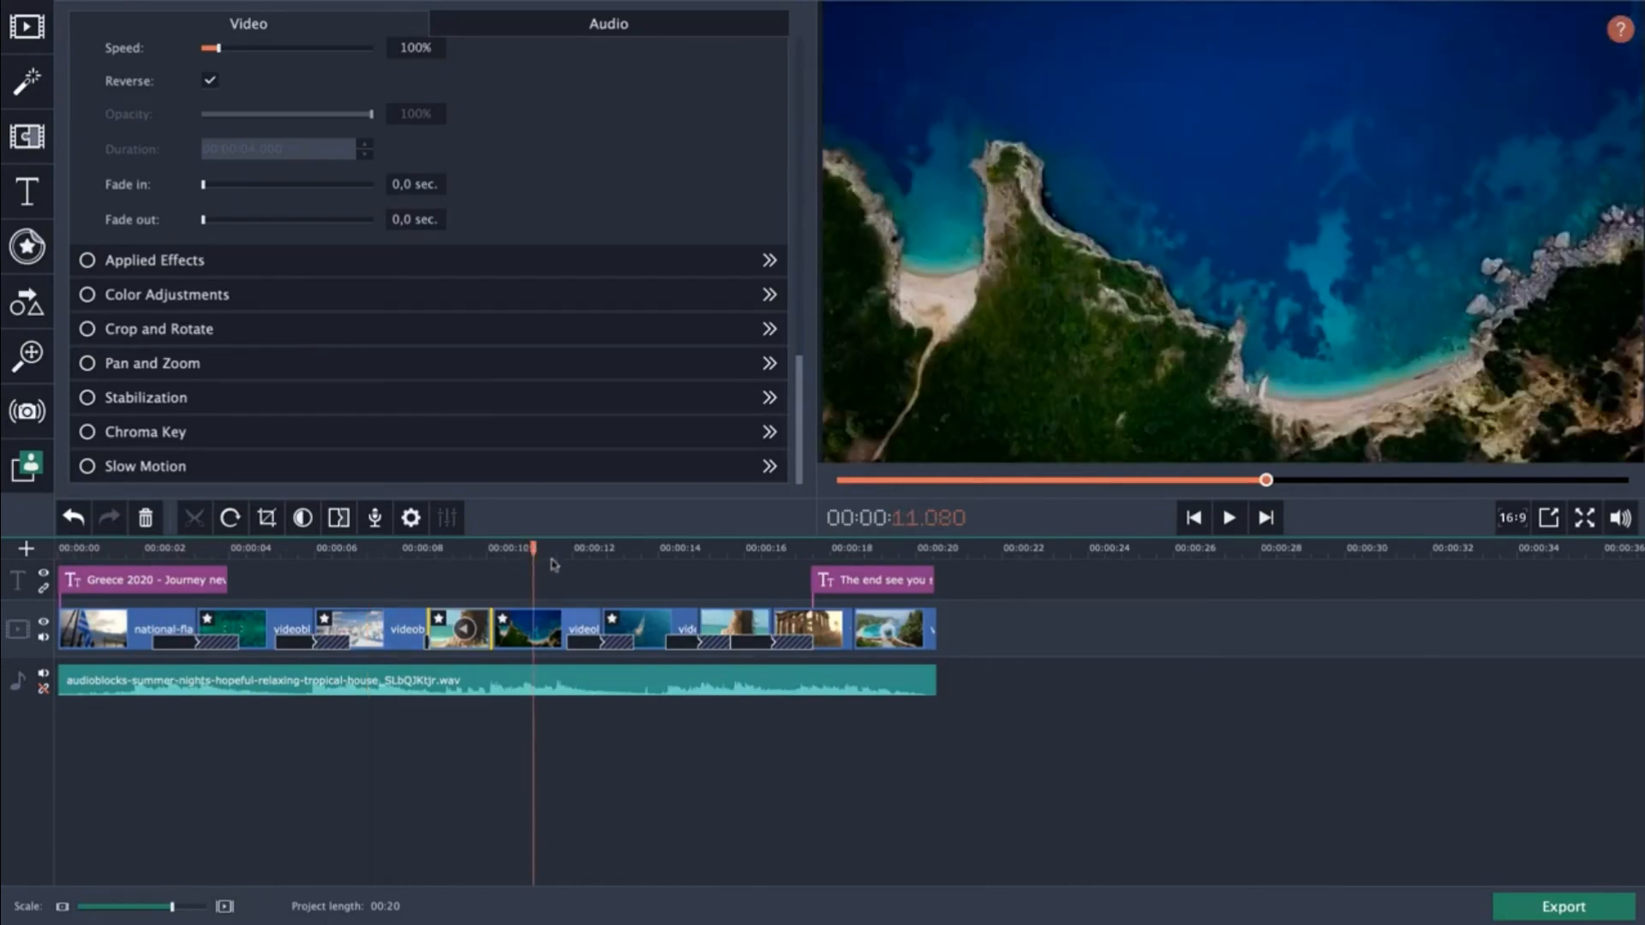
left_click(645, 551)
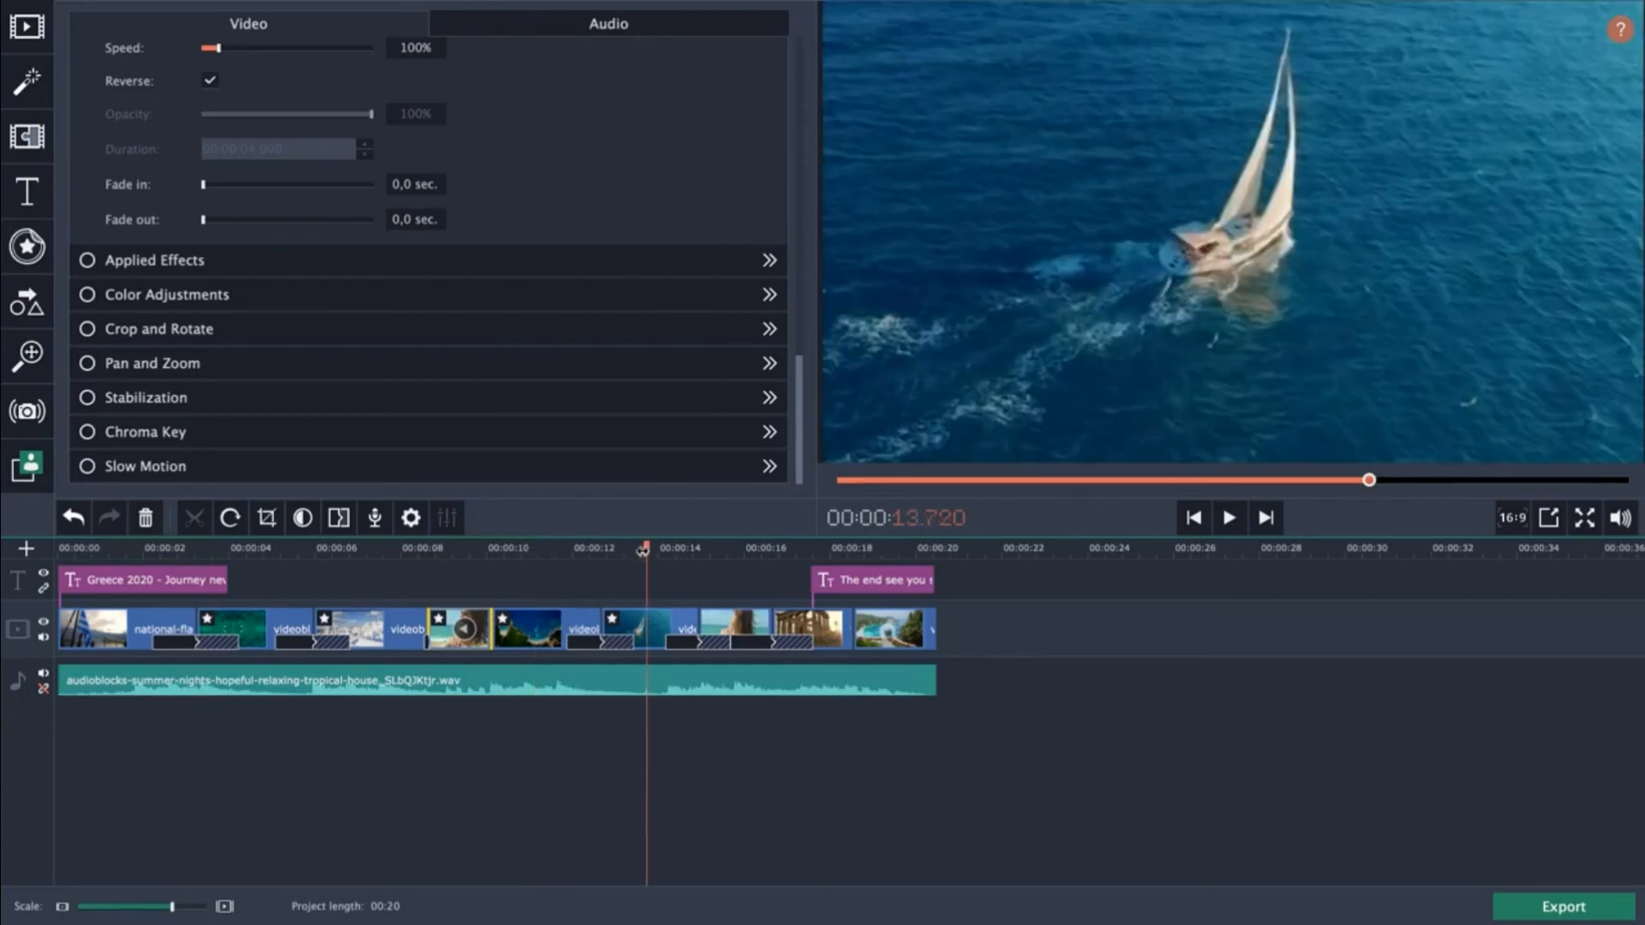
left_click_drag(643, 551, 24, 572)
Play the timeline to the end and recheck the reversed clip's audio and video settings.
left_click(786, 679)
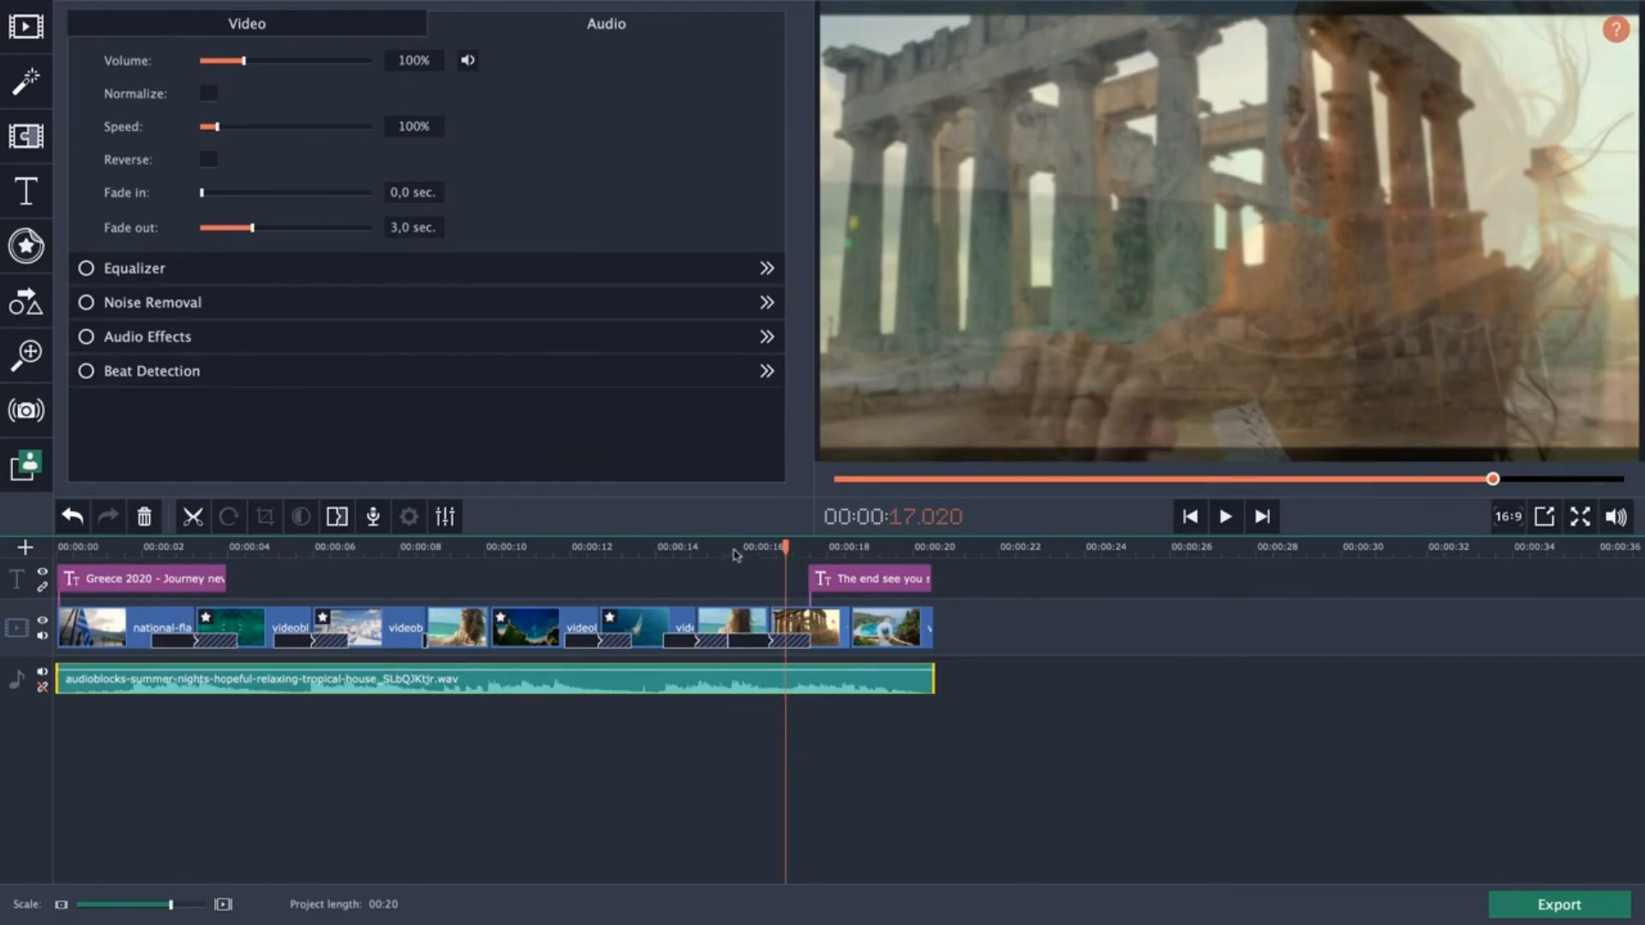
key("space")
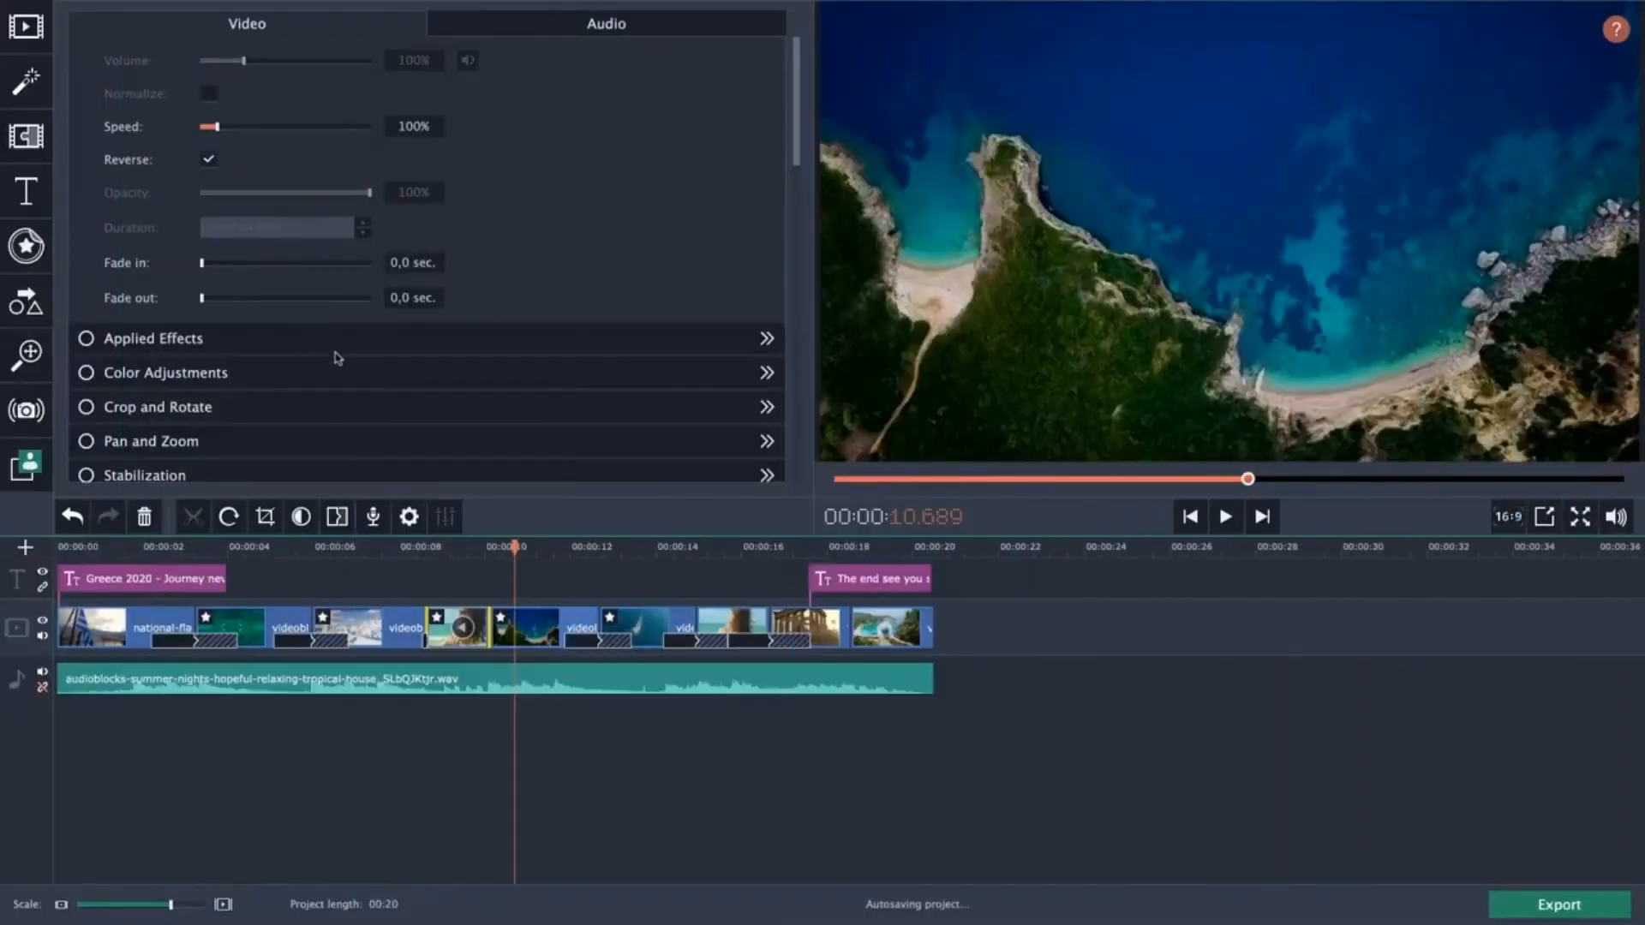
scroll(343, 360, "down", 2)
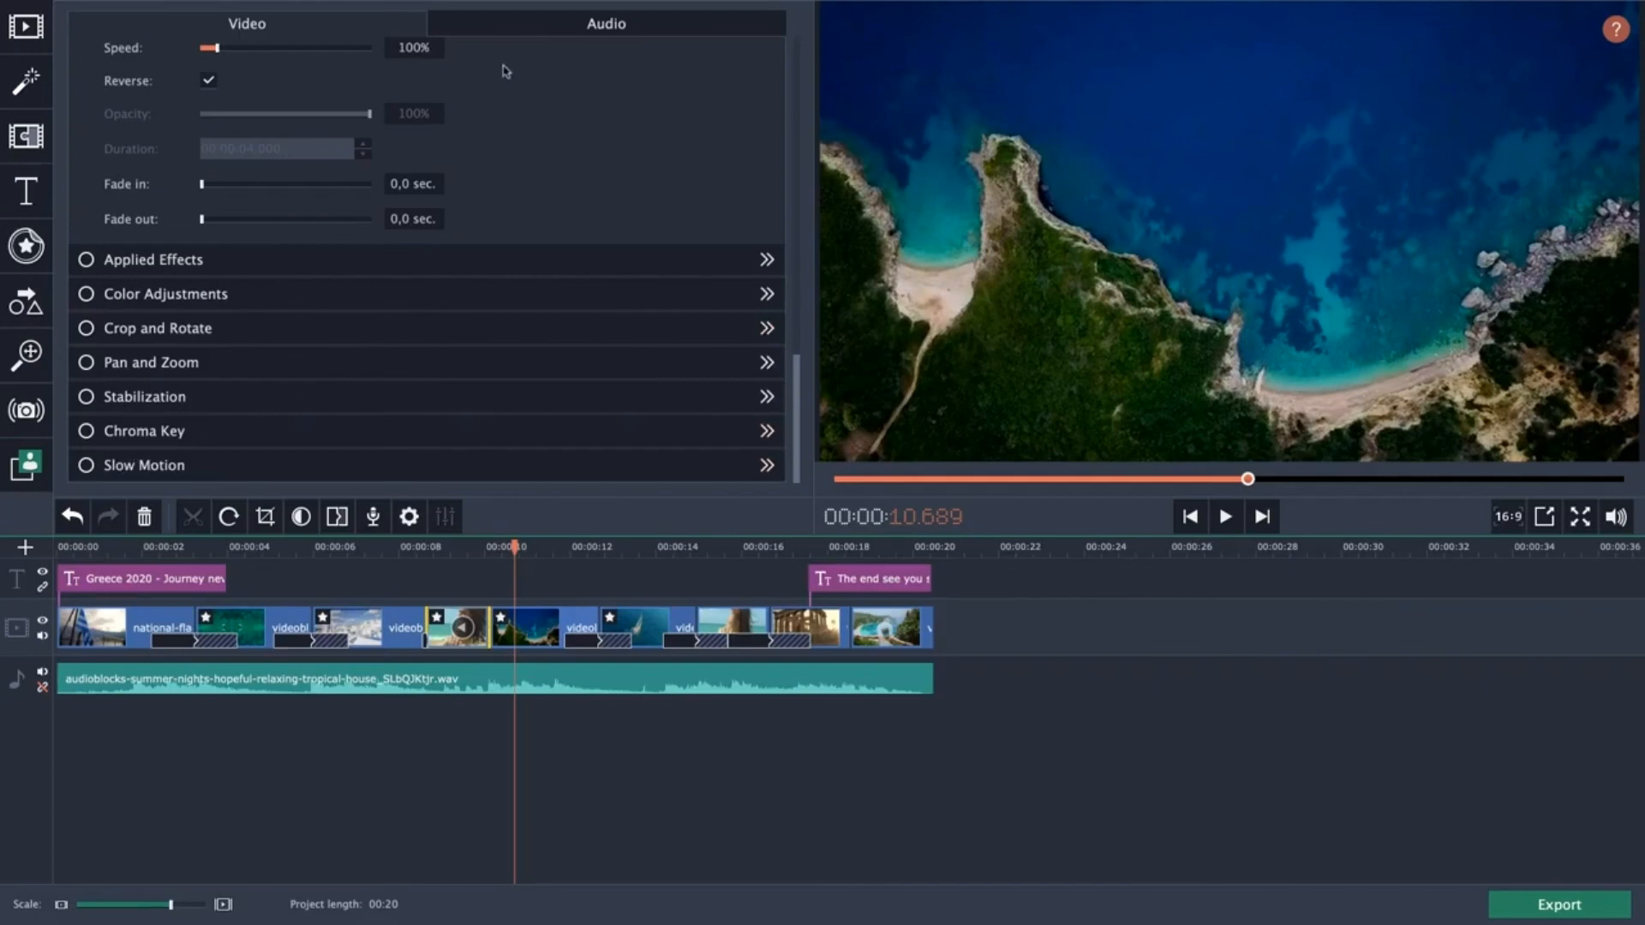
left_click(554, 32)
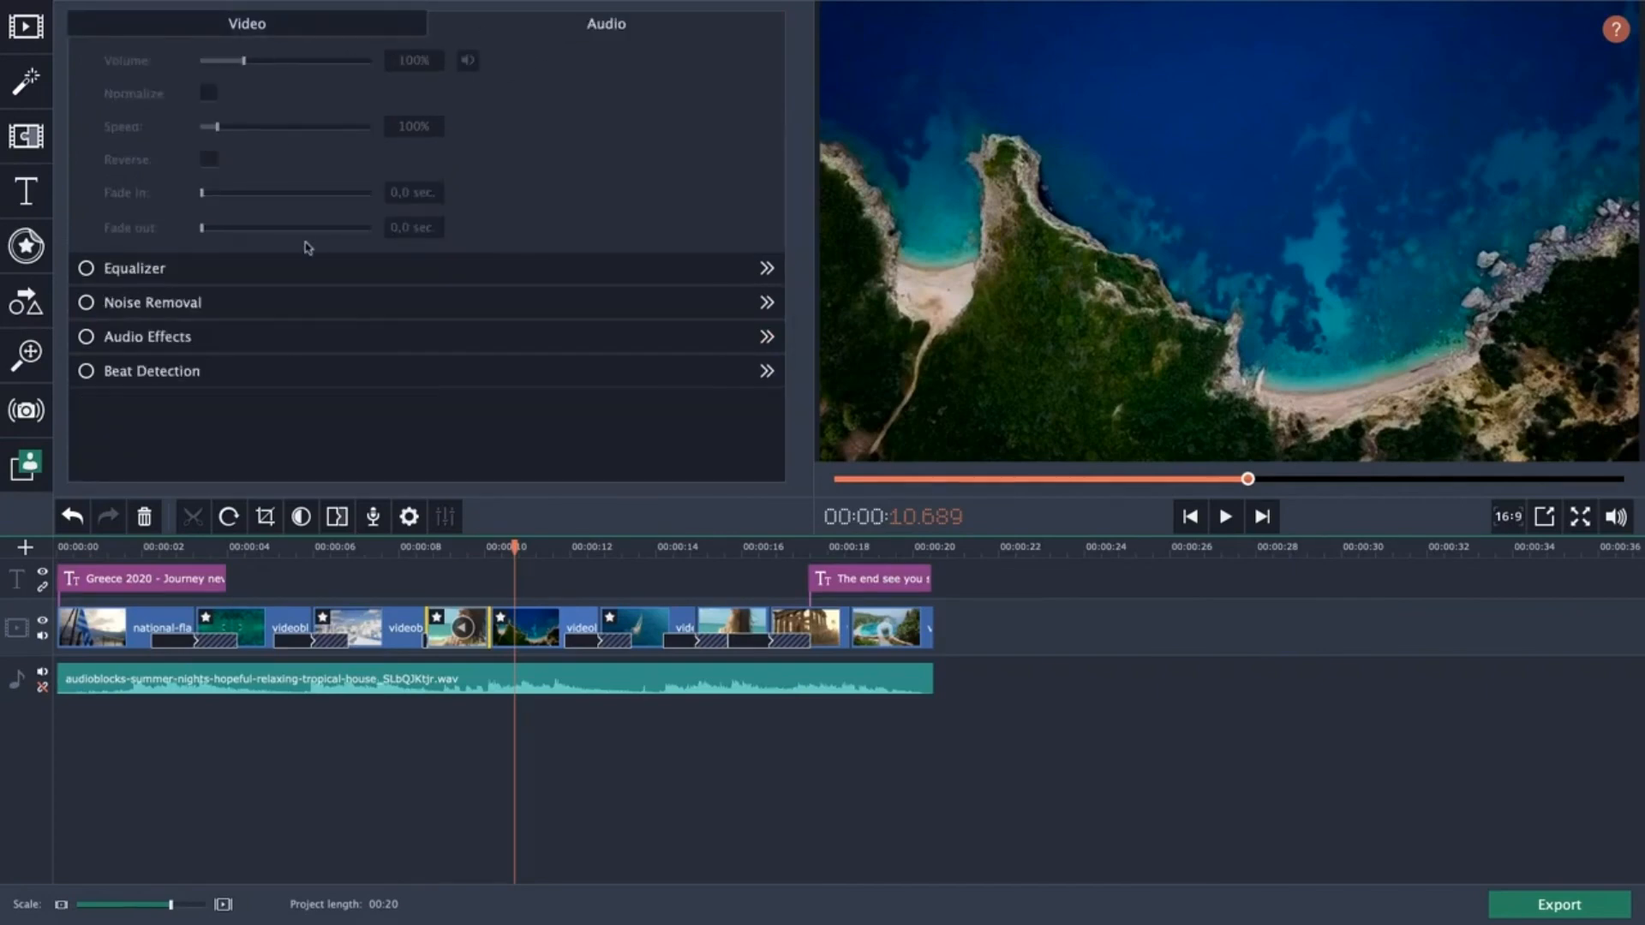
left_click(273, 39)
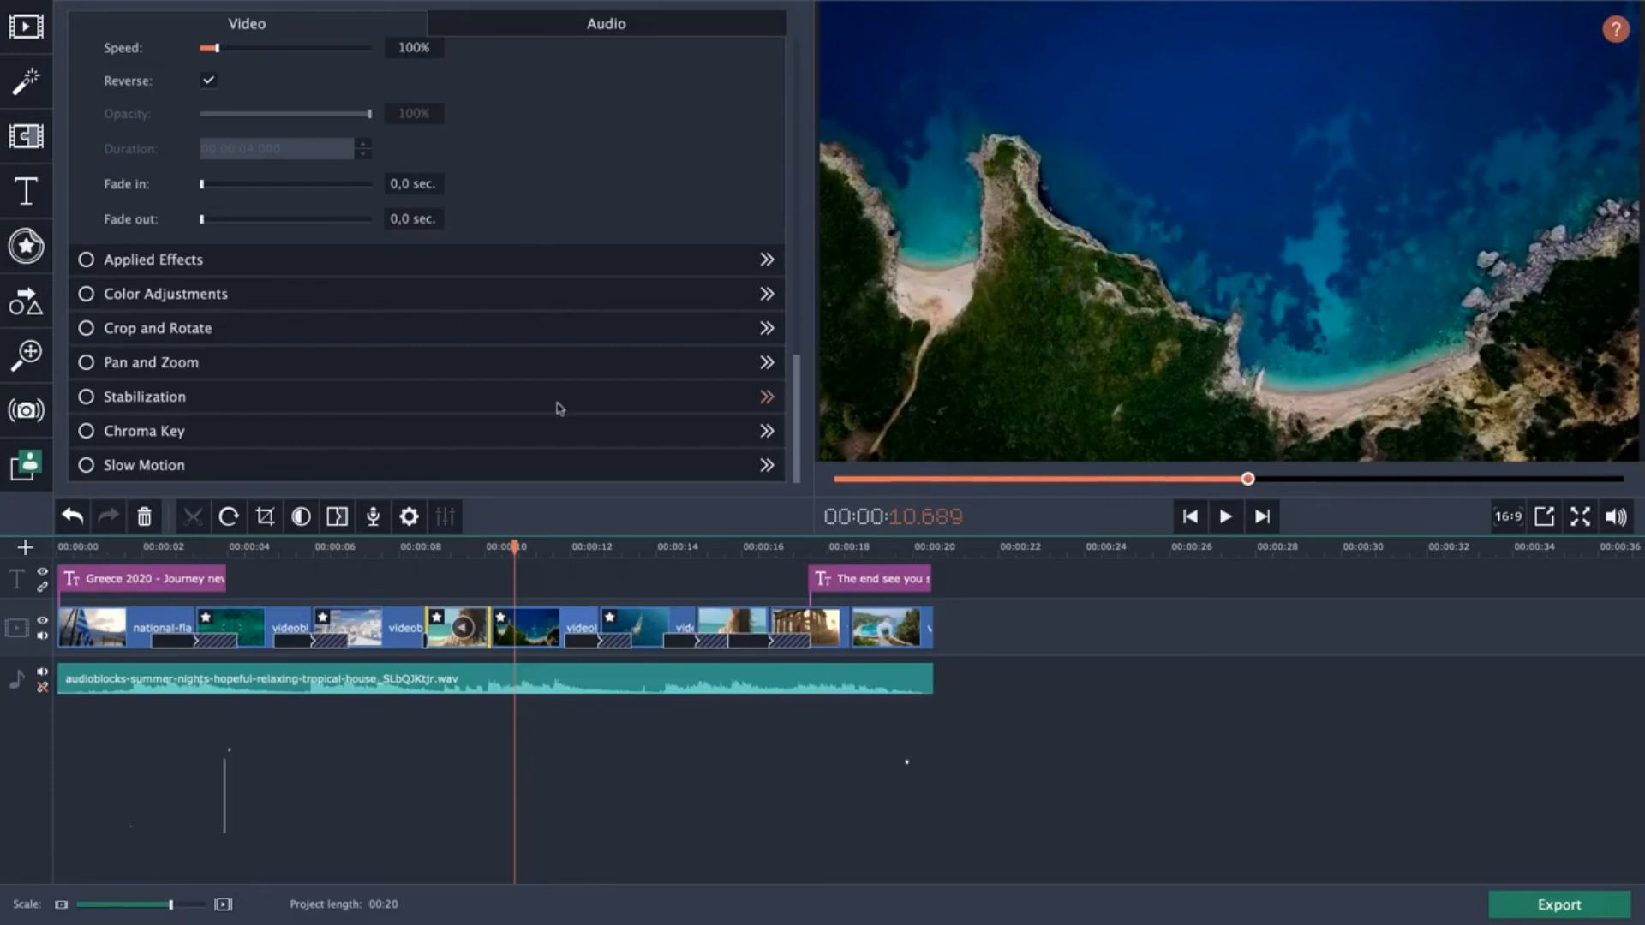
Scrub through the timeline clips and play the video back from the start to review the edits.
left_click(293, 548)
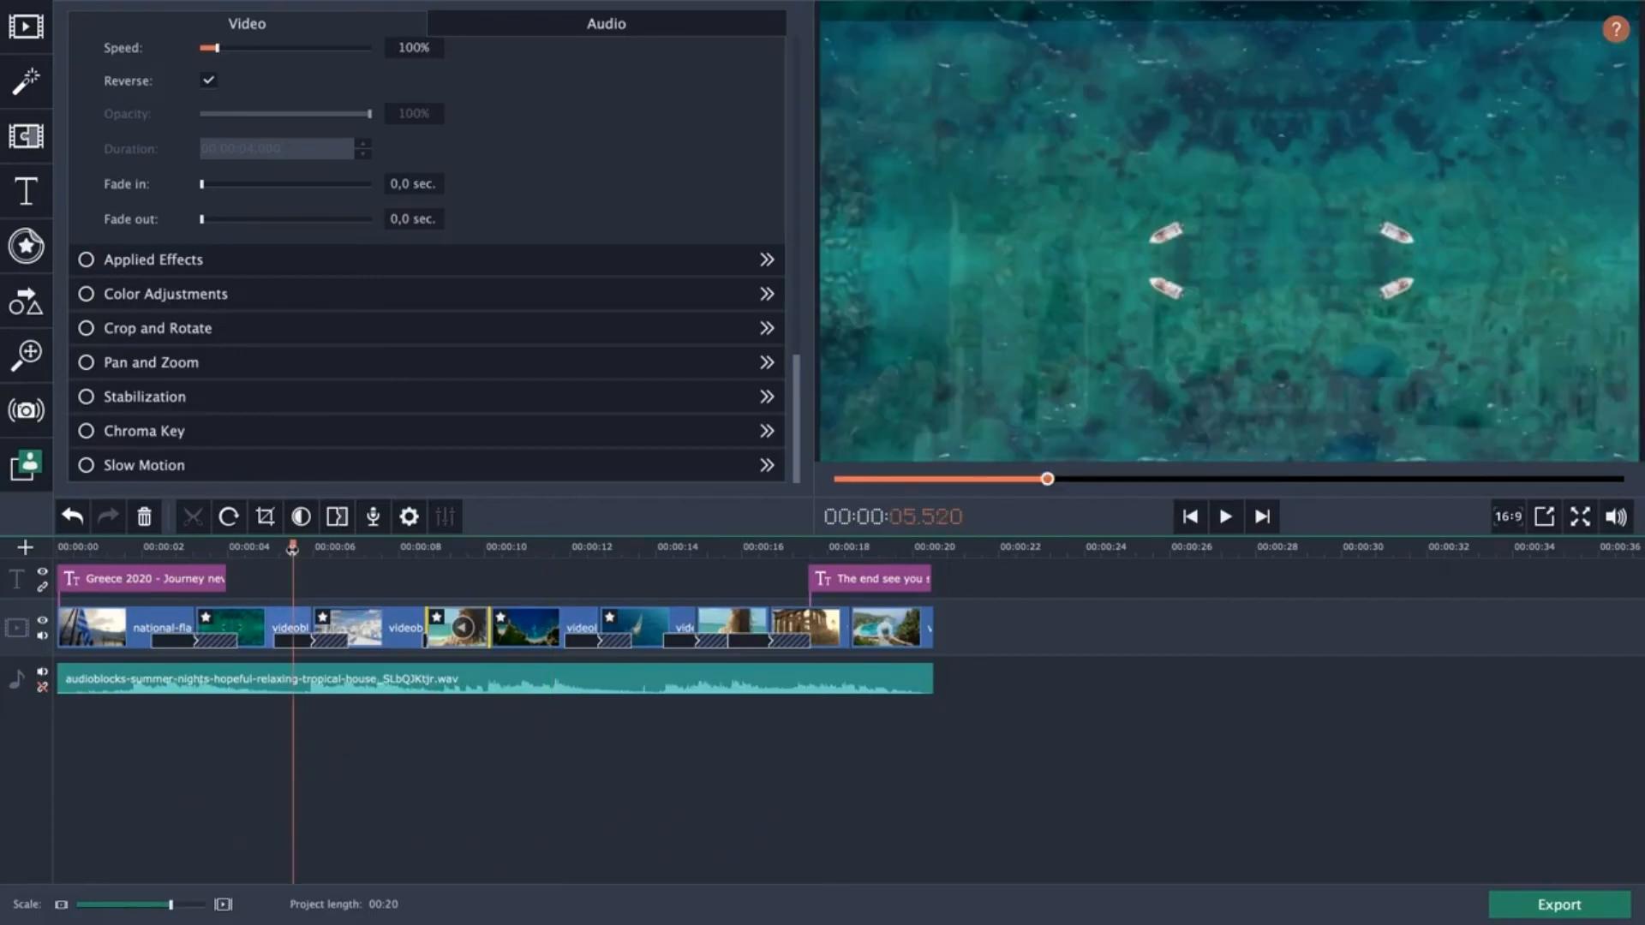
left_click(364, 549)
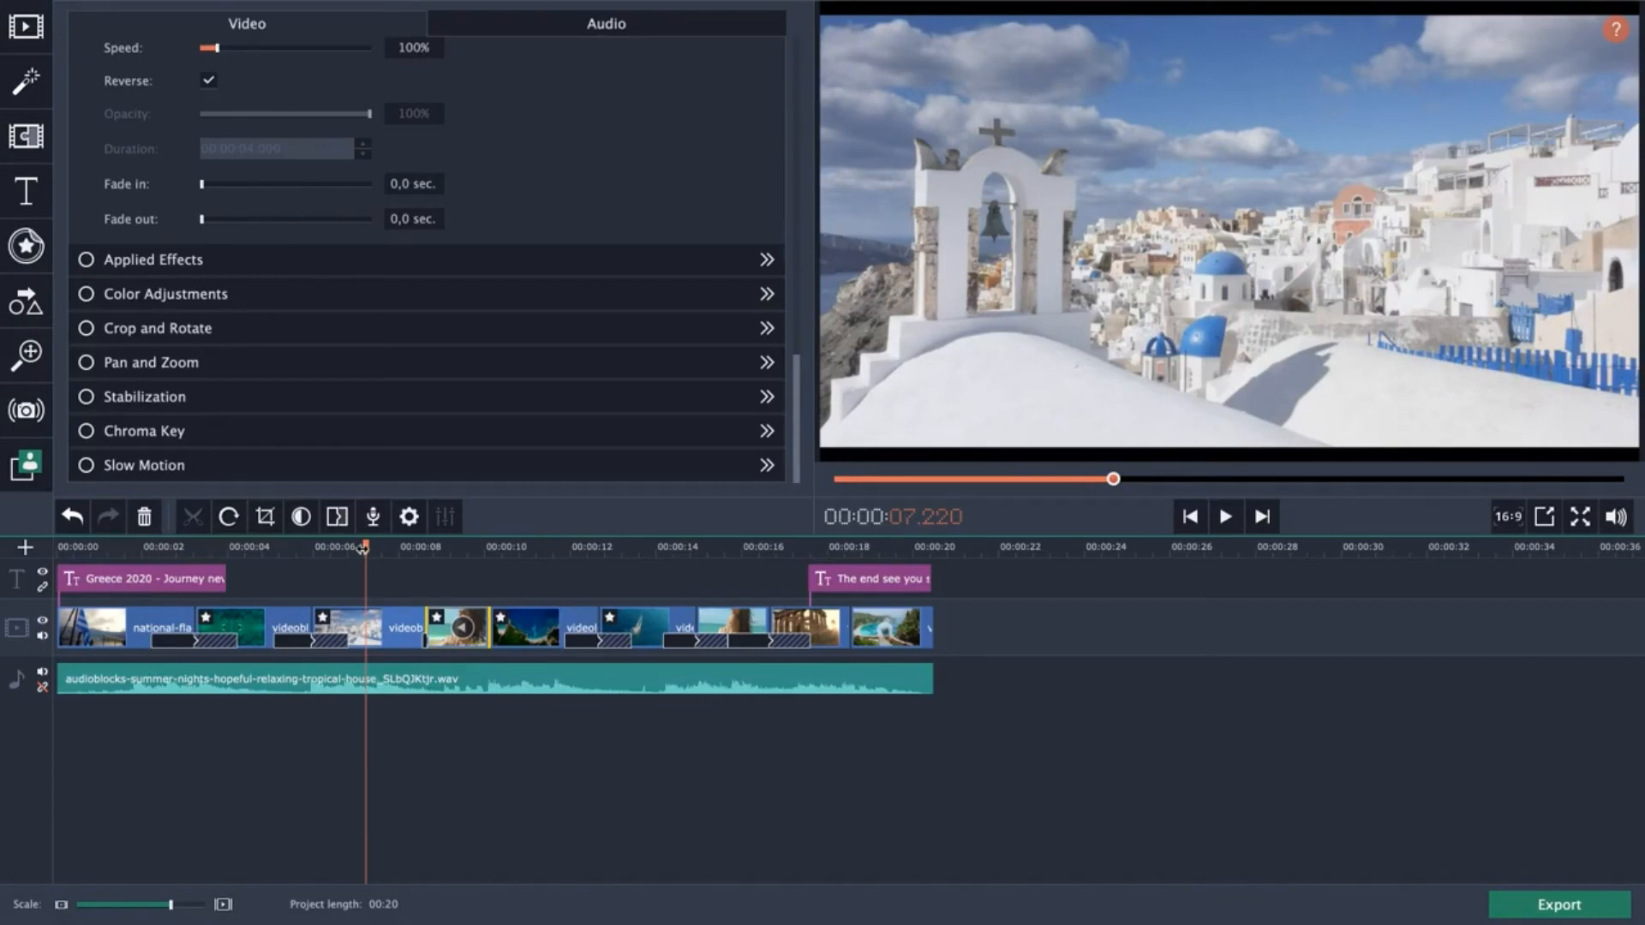
left_click(529, 548)
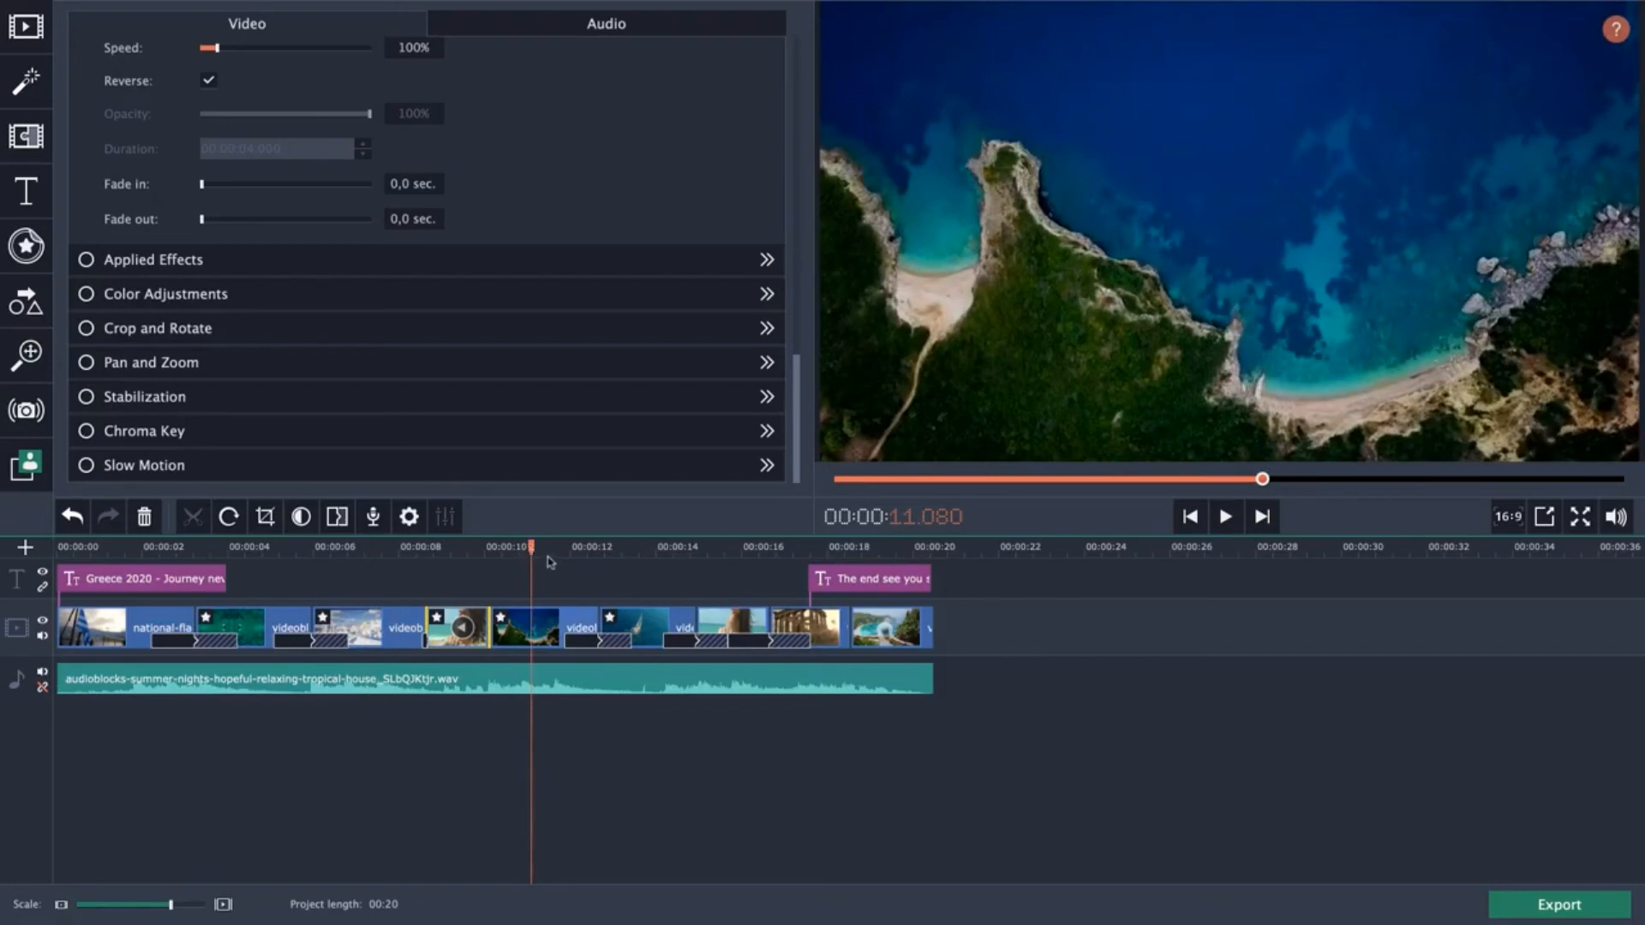
left_click(643, 548)
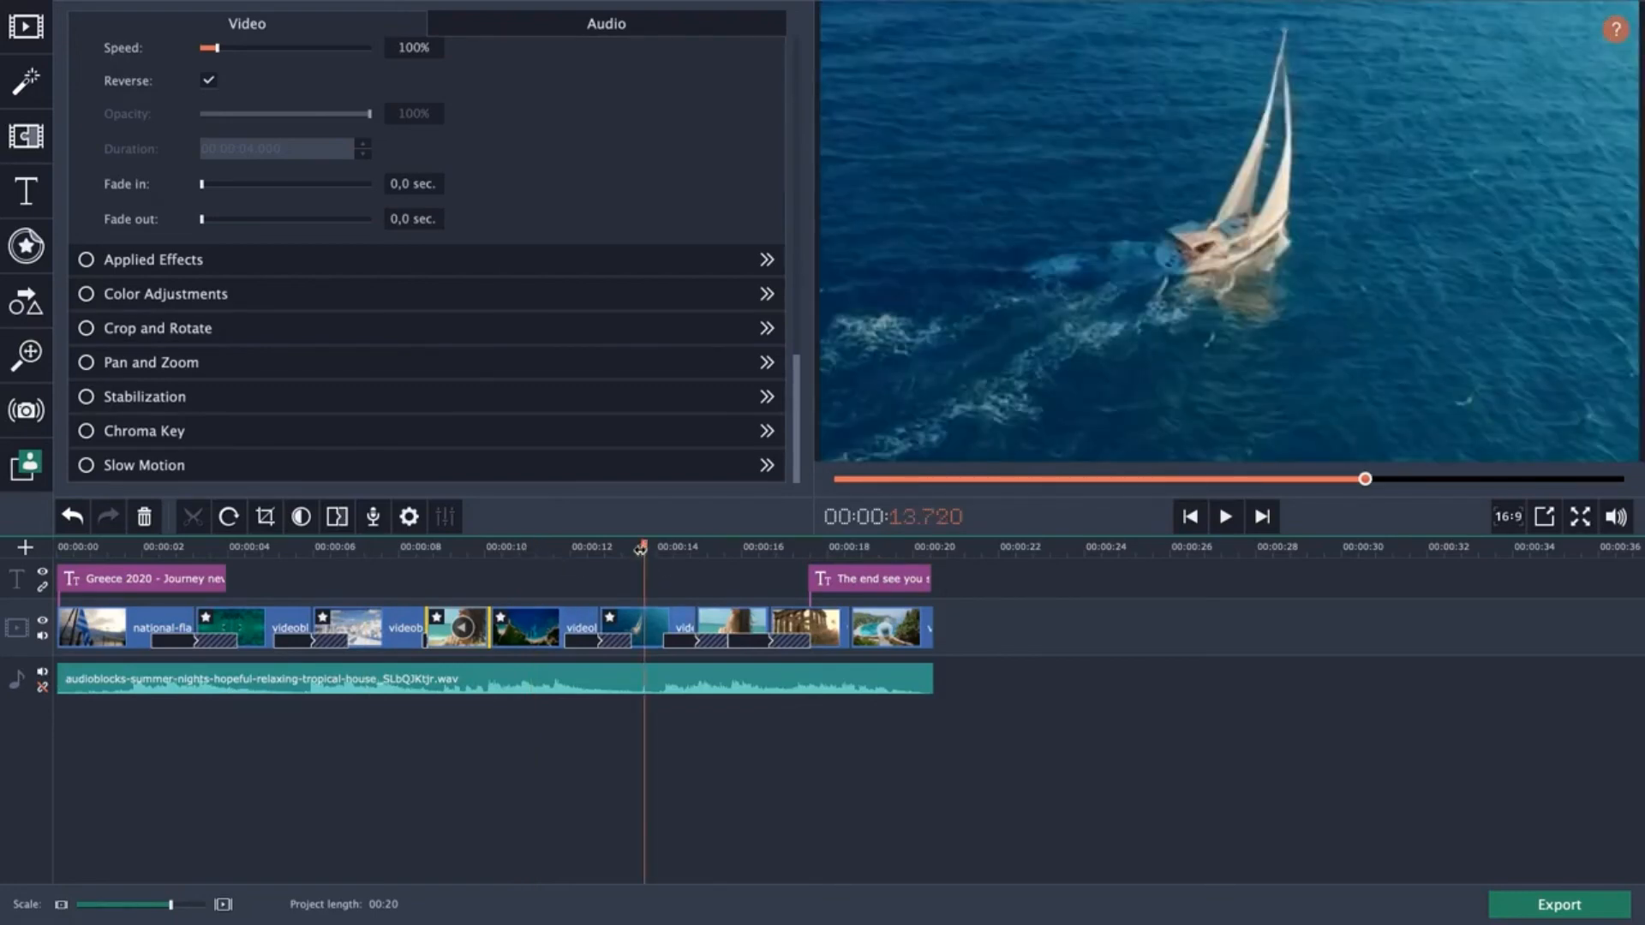
left_click(515, 548)
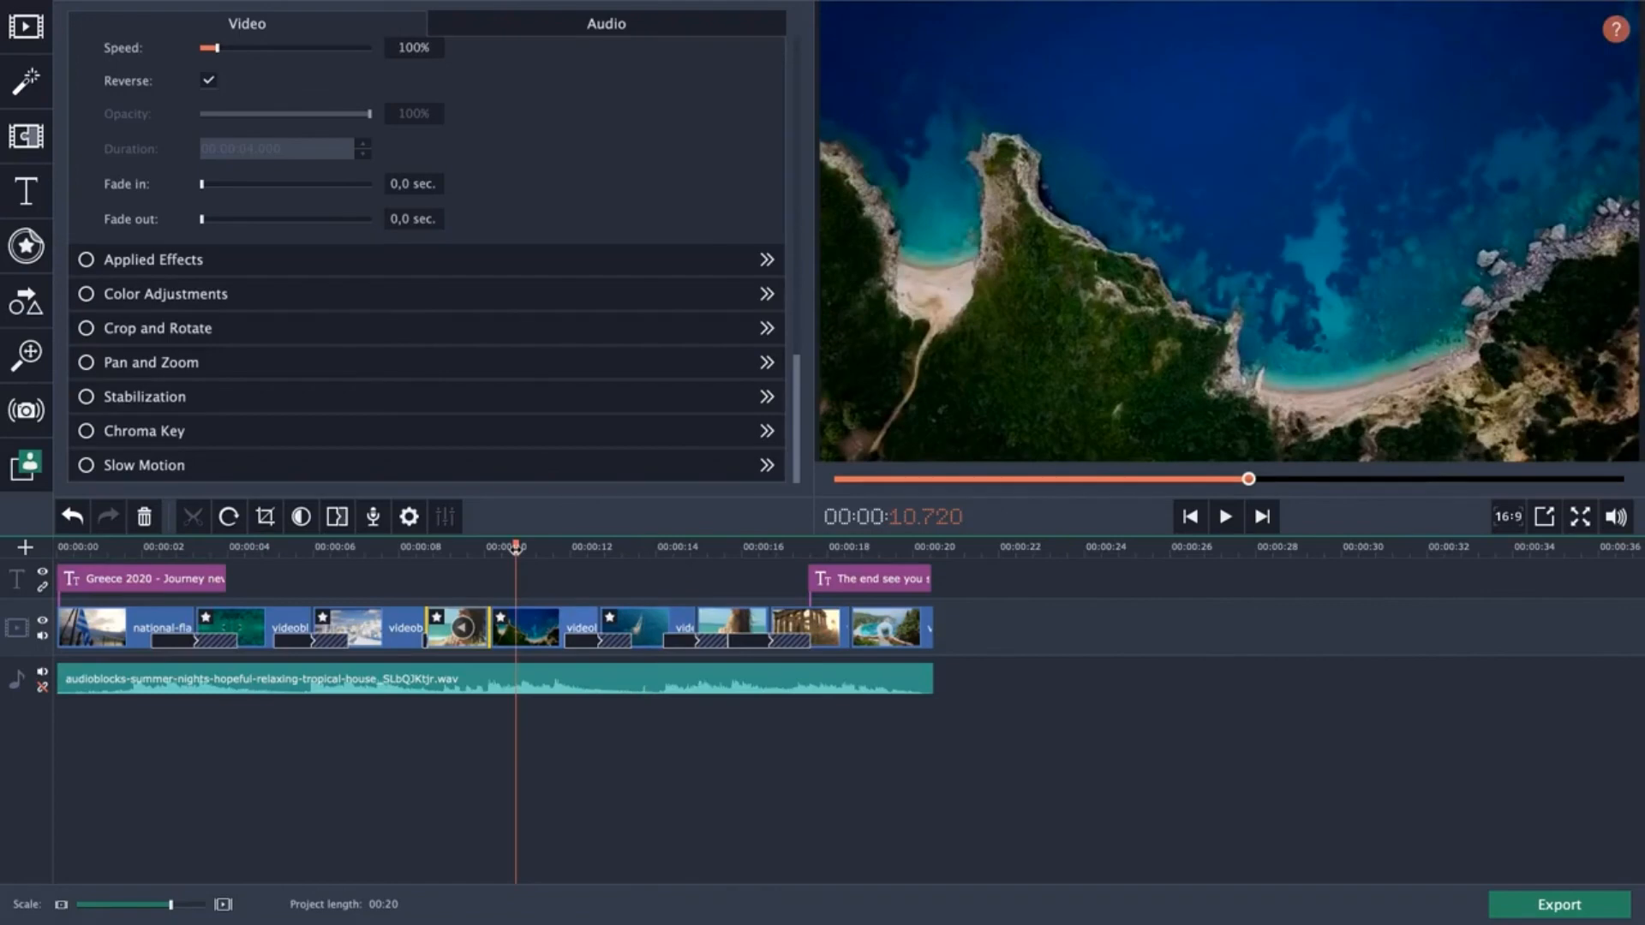
left_click_drag(515, 549, 55, 548)
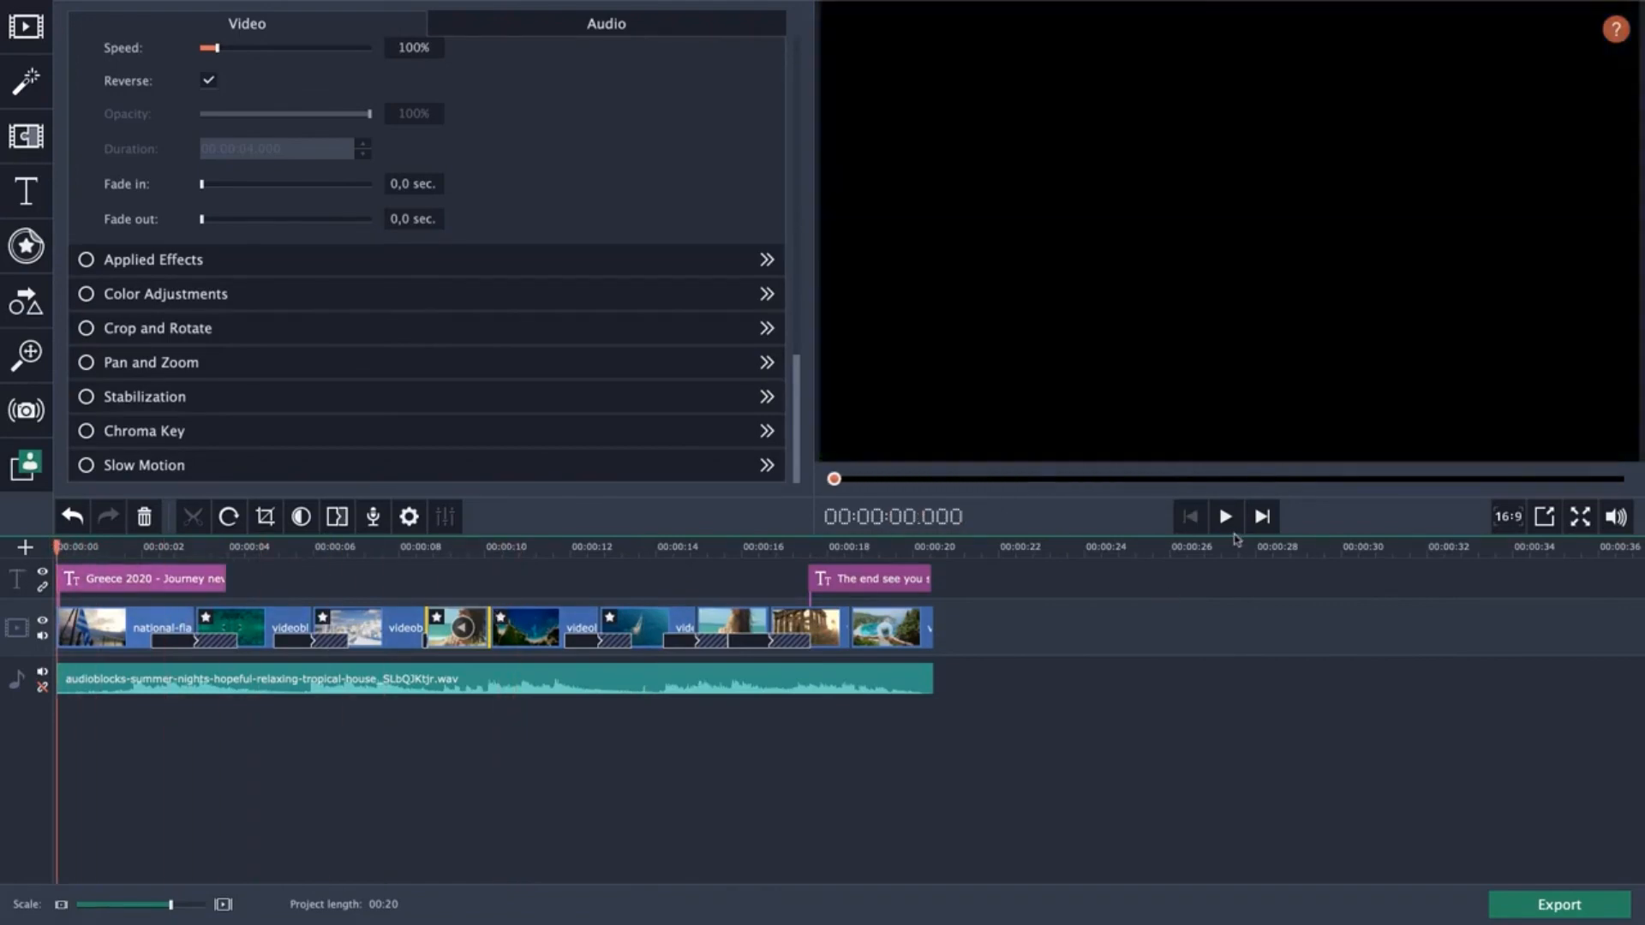
left_click(1226, 517)
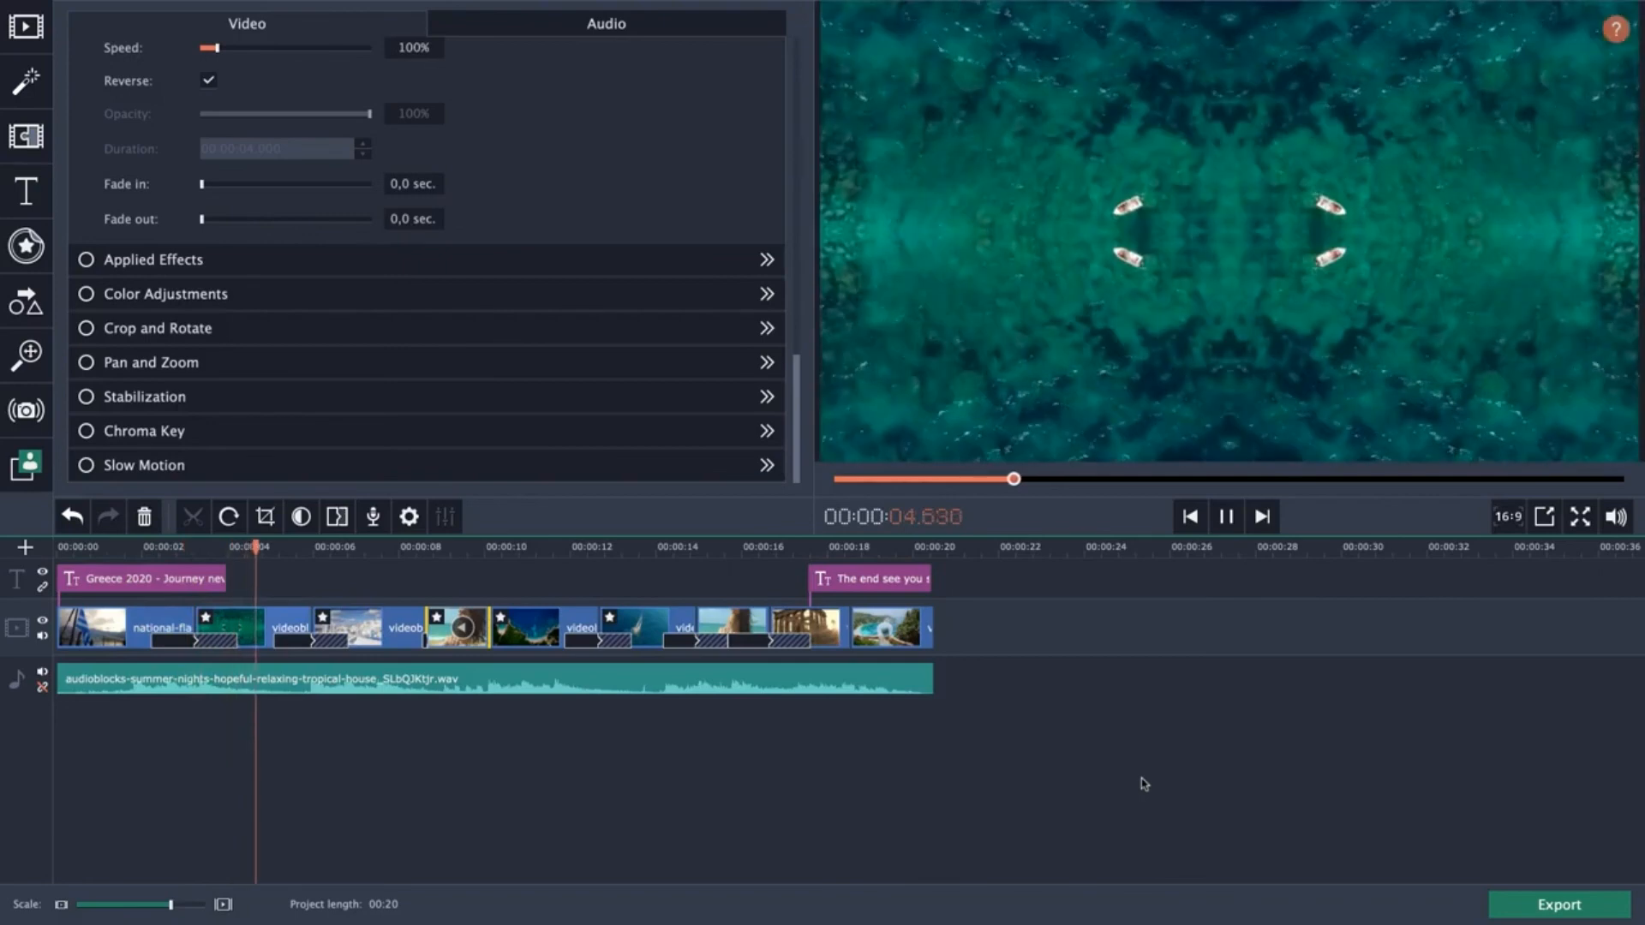
key("space")
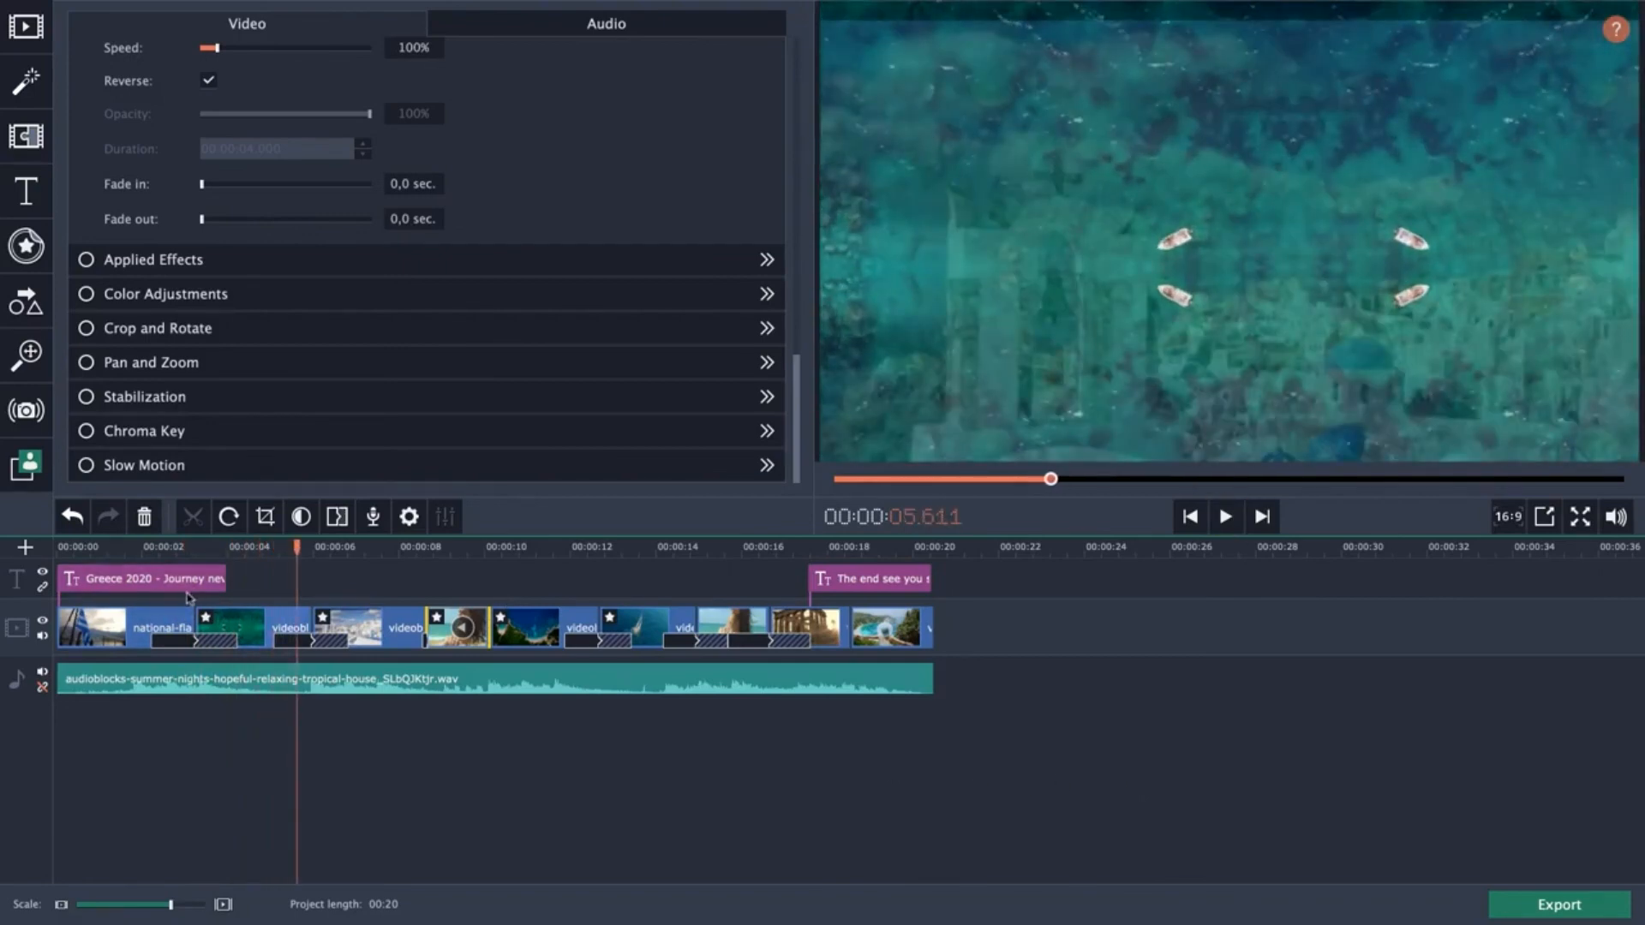
left_click(1227, 516)
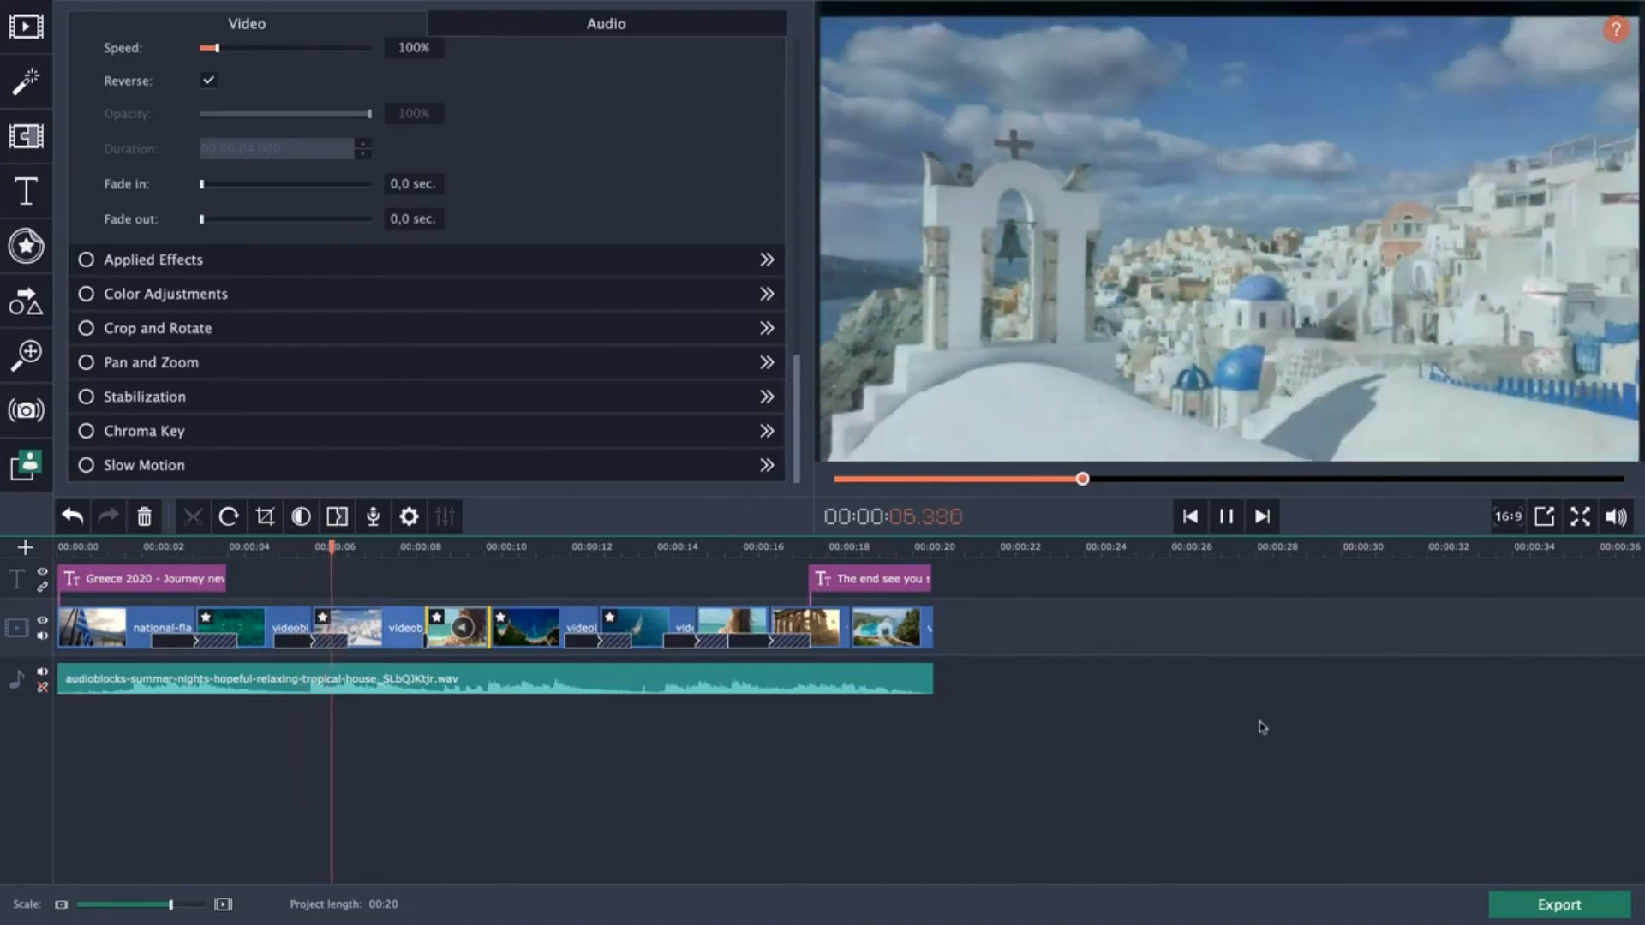